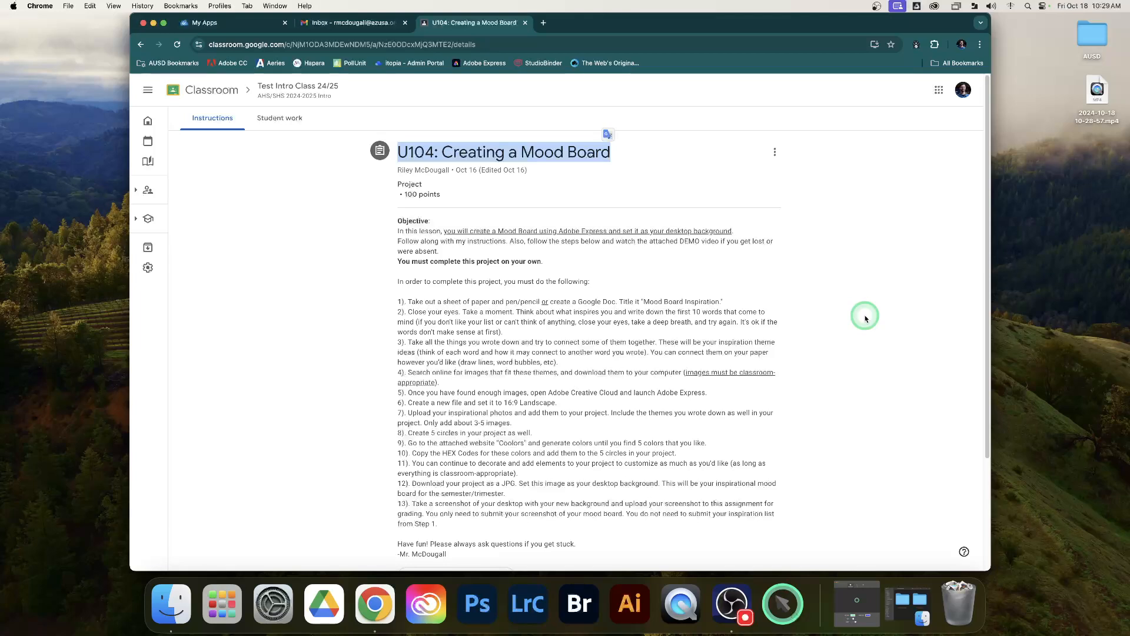
Step: Read the mood board assignment's instructions, and minimise the open windows to look at the current desktop background
{"action": "left_click", "coordinate": [866, 319]}
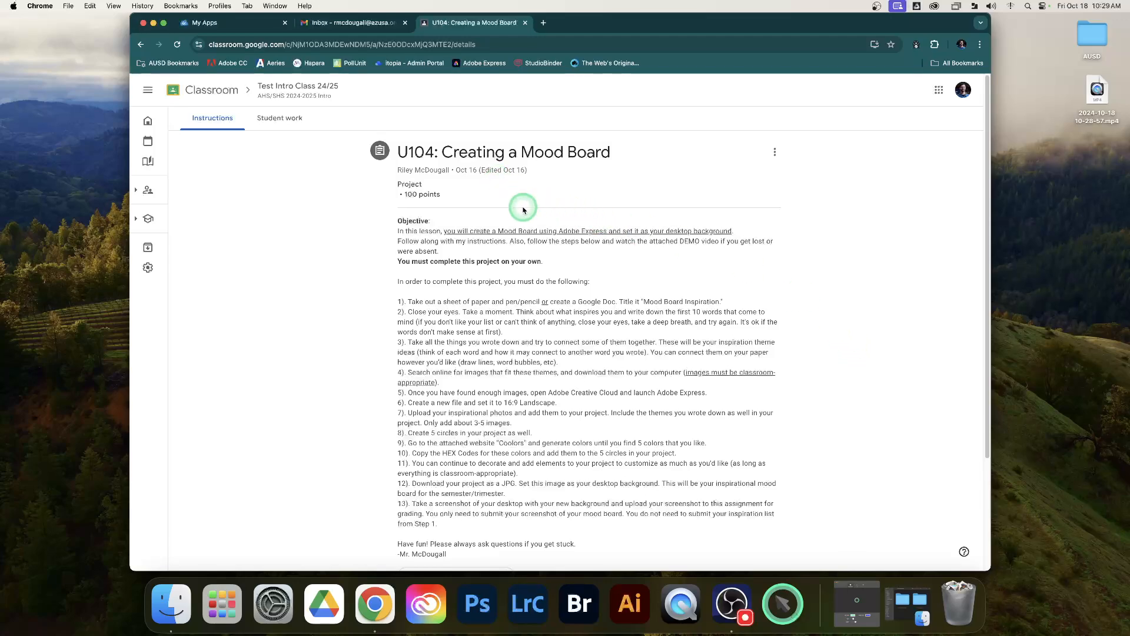
{"action": "scroll", "coordinate": [528, 217], "scroll_direction": "down", "scroll_amount": 3}
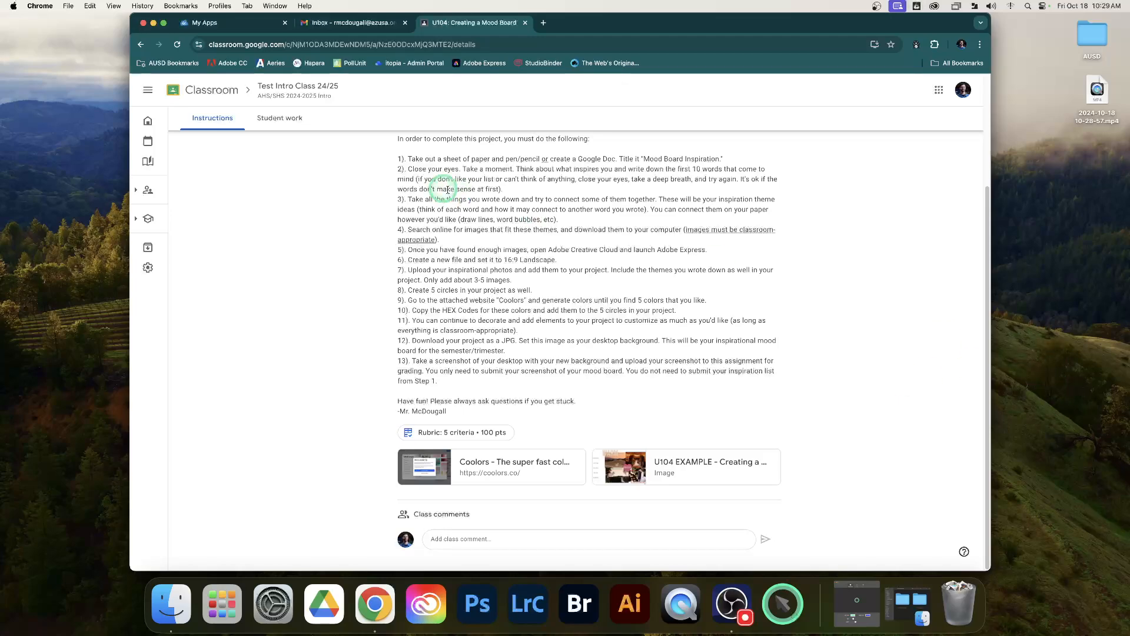
{"action": "left_click", "coordinate": [153, 24]}
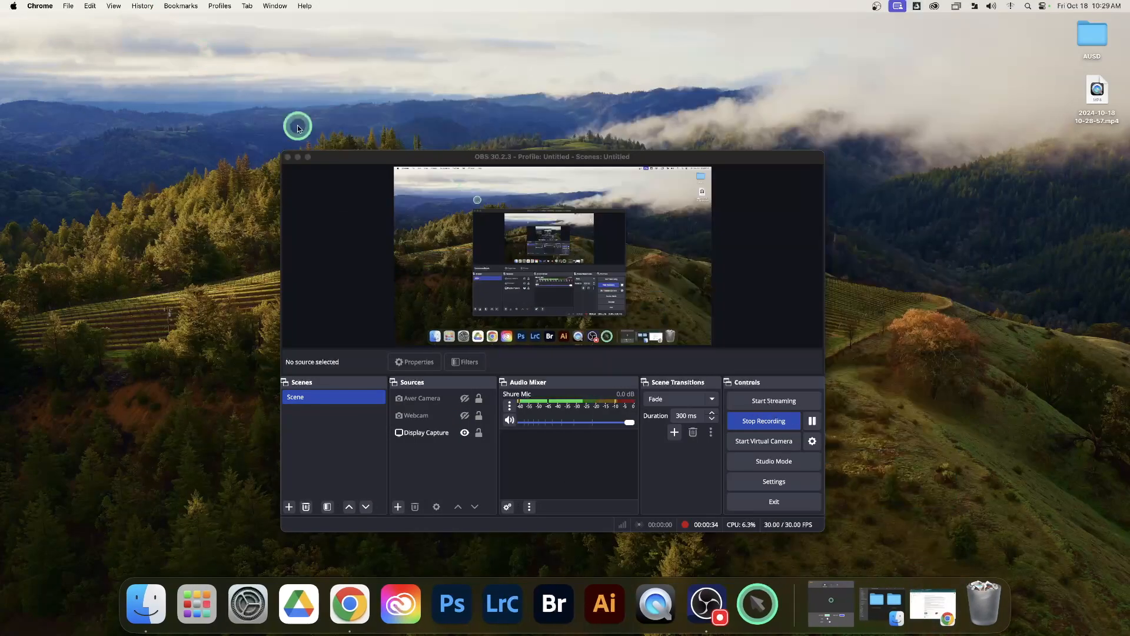
{"action": "left_click", "coordinate": [302, 167]}
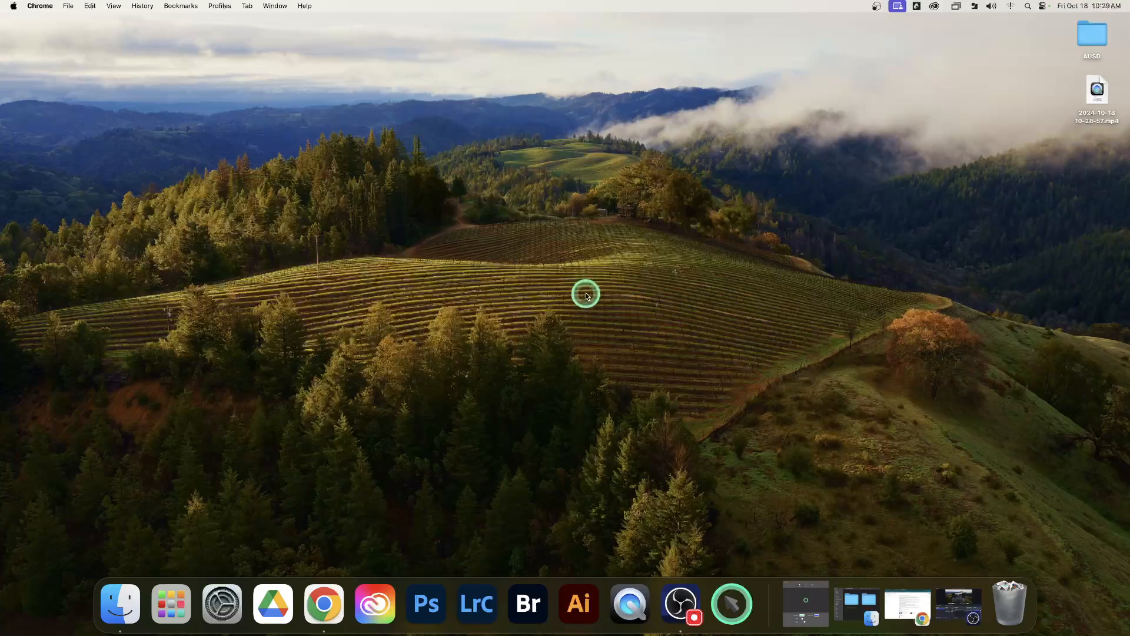
{"action": "left_click", "coordinate": [907, 606]}
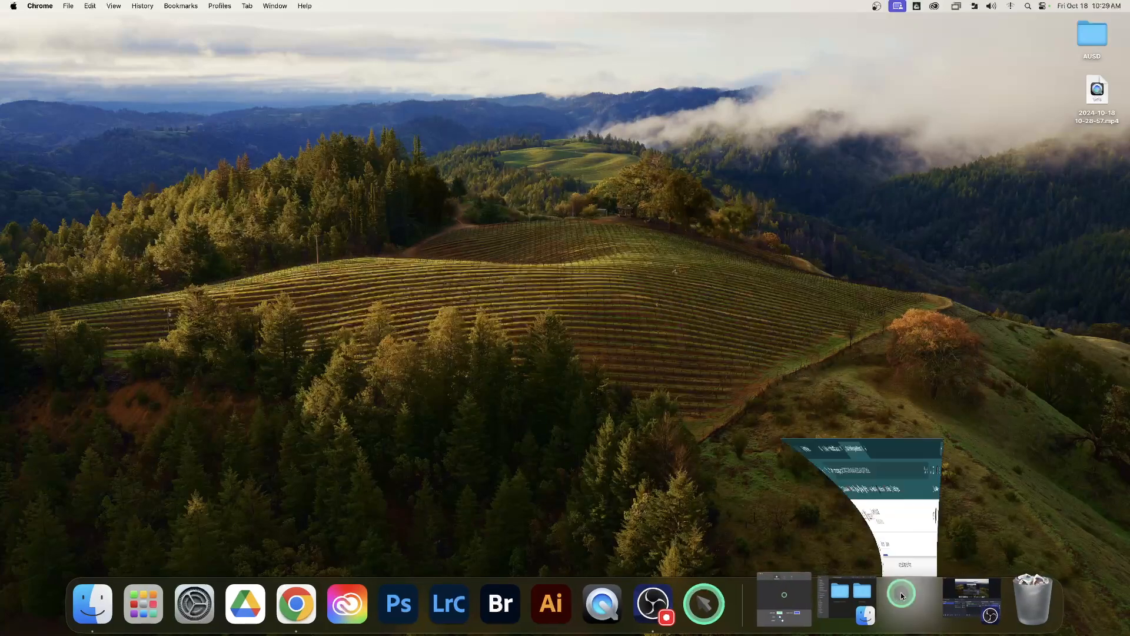
Step: View the example mood board image attached to the assignment, and return to the instructions
{"action": "left_click", "coordinate": [689, 467]}
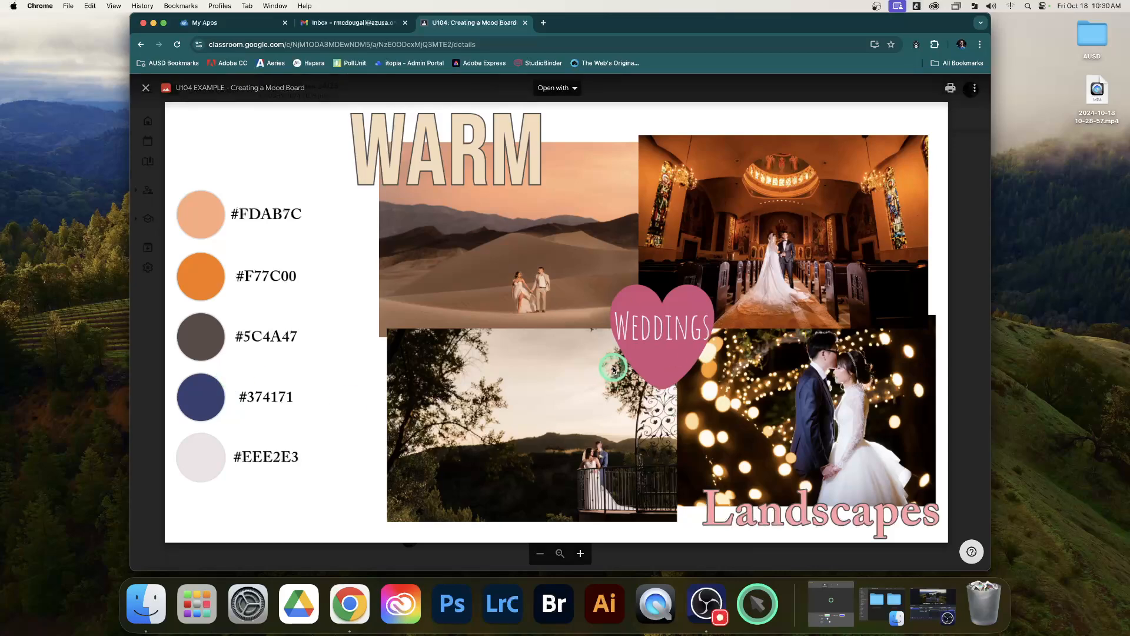
{"action": "left_click", "coordinate": [967, 210]}
{"action": "scroll", "coordinate": [813, 240], "scroll_direction": "up", "scroll_amount": 5}
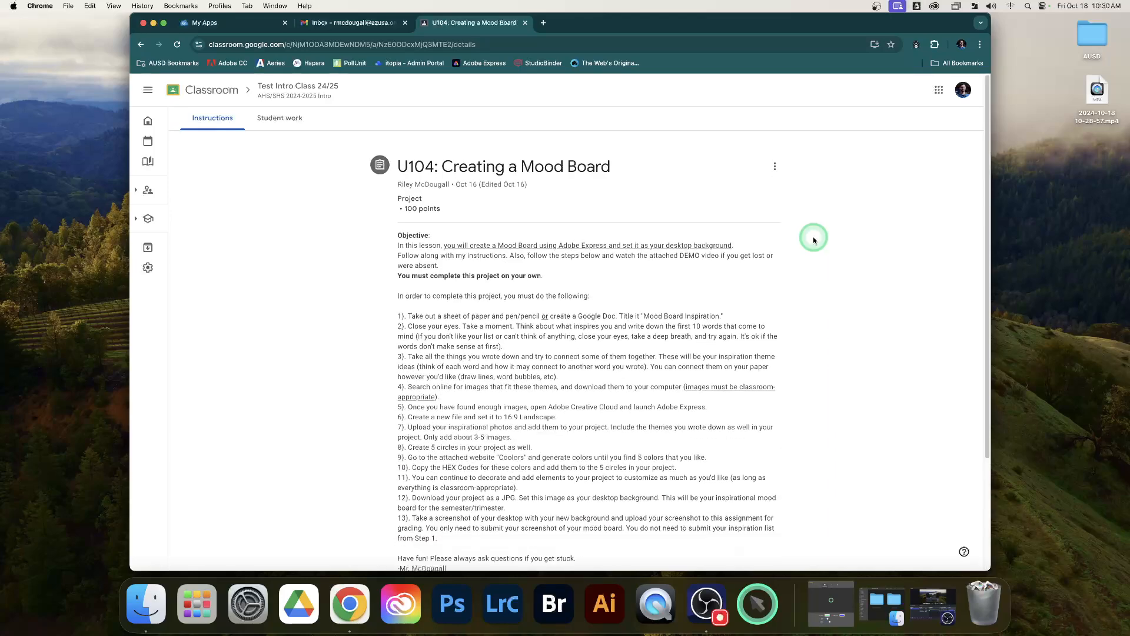
{"action": "scroll", "coordinate": [814, 242], "scroll_direction": "down", "scroll_amount": 1}
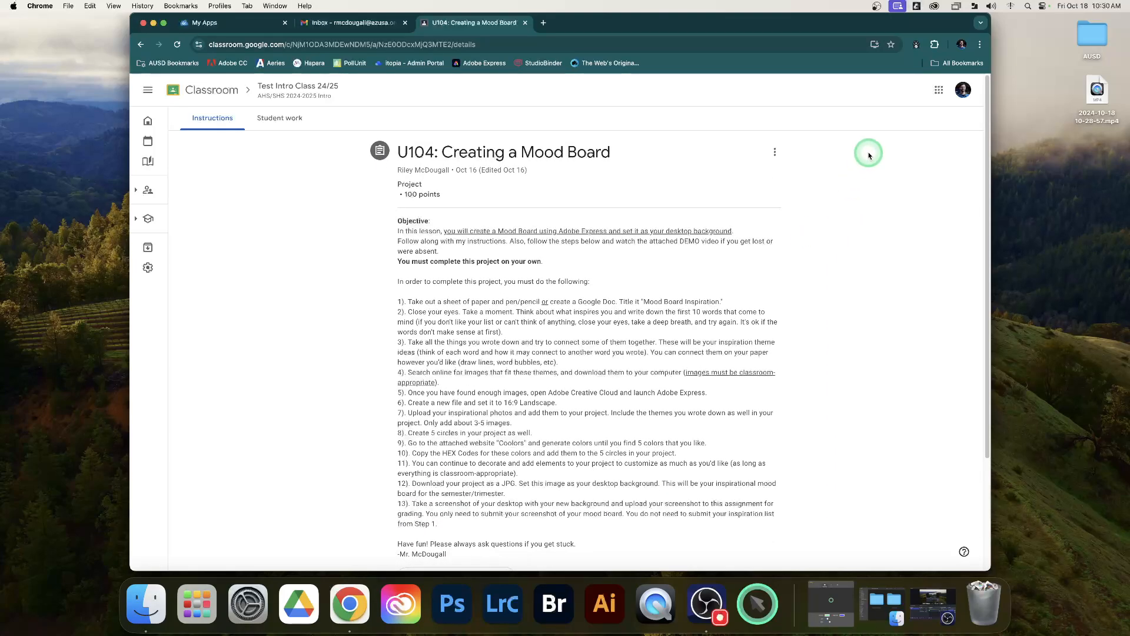
Step: Create a blank Google Docs document and title it "Mood Board Inspiration"
{"action": "left_click", "coordinate": [940, 92]}
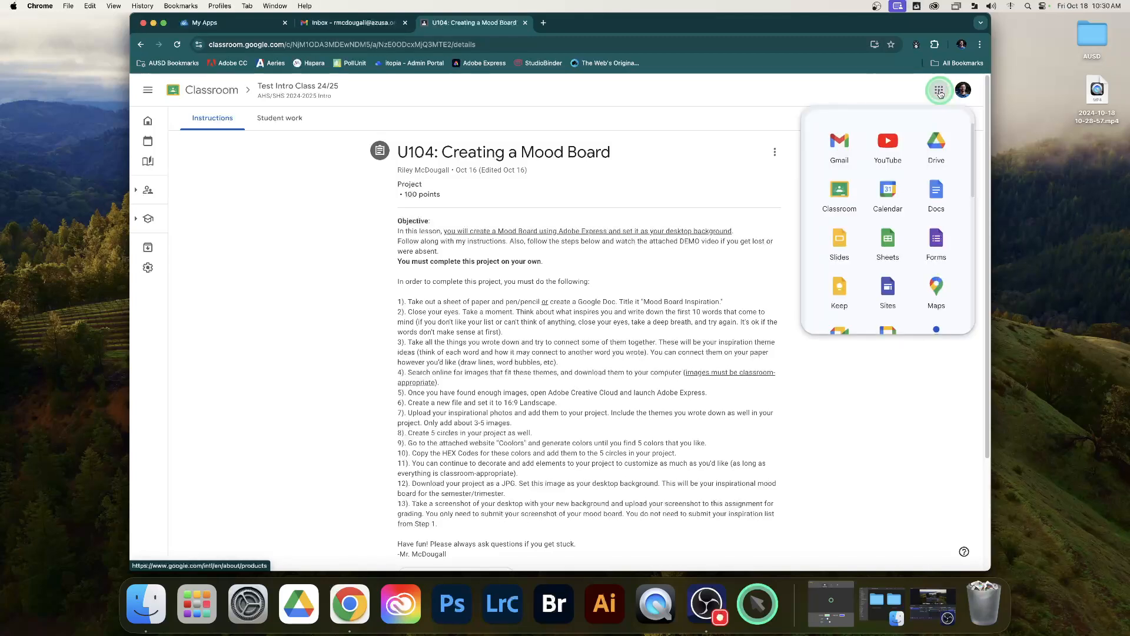
{"action": "left_click", "coordinate": [936, 193]}
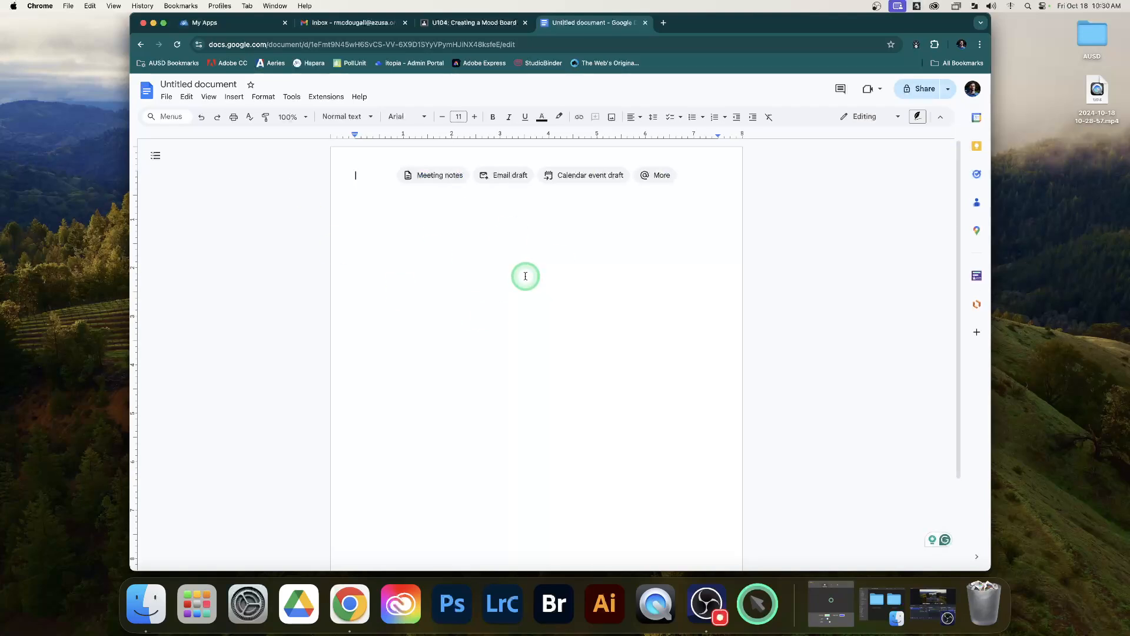
{"action": "left_click", "coordinate": [199, 84]}
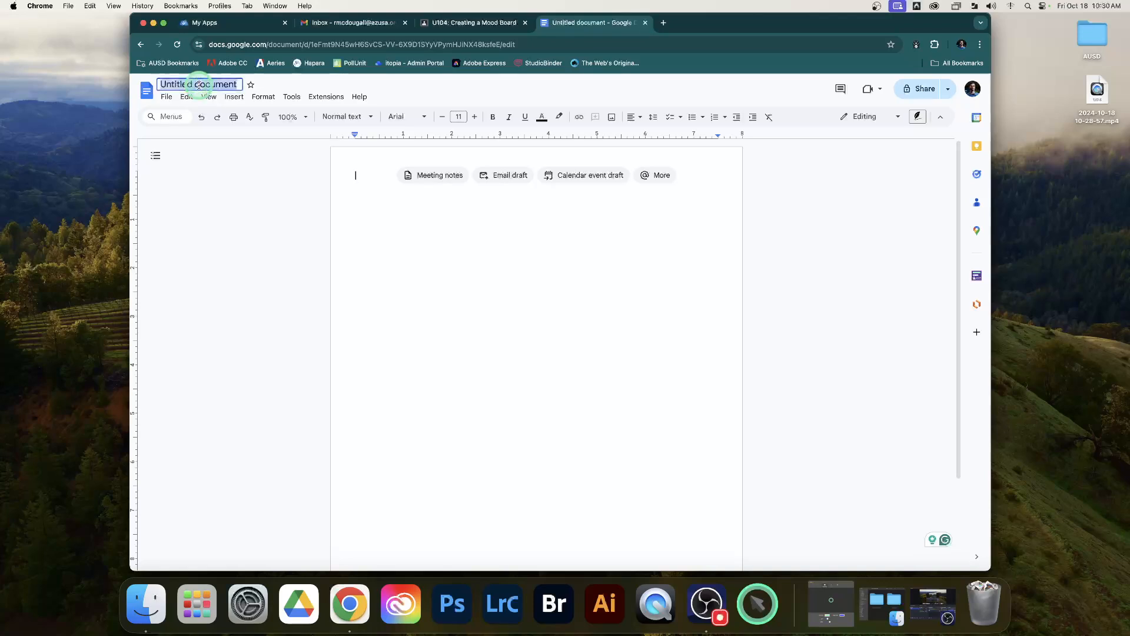
{"action": "type", "text": "Mood"}
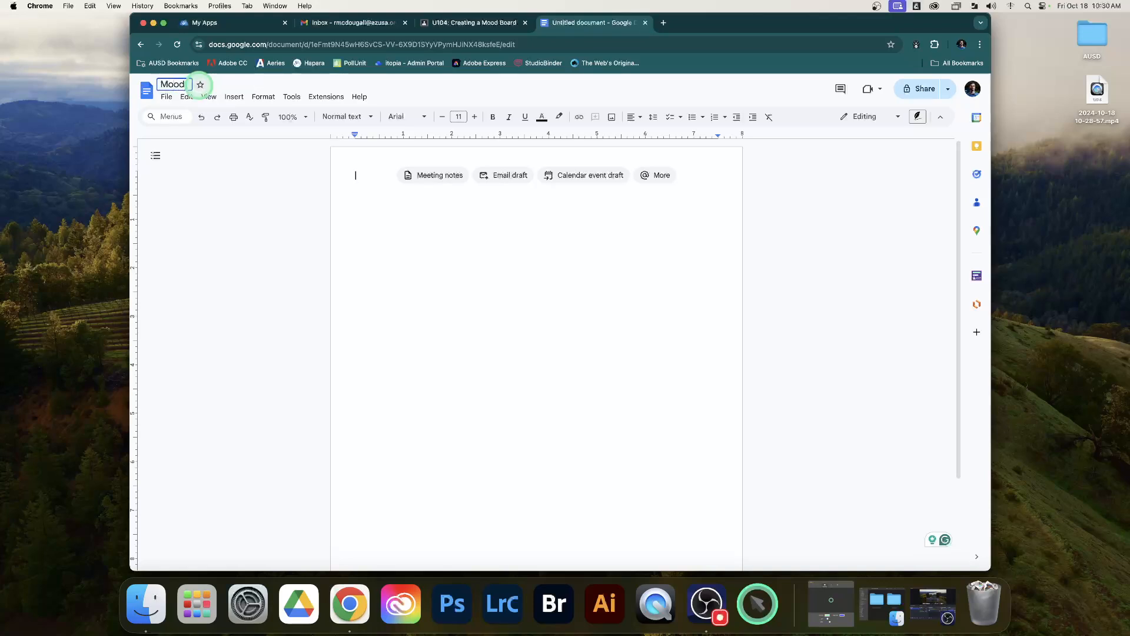
{"action": "type", "text": " Board Inspiration"}
{"action": "key", "text": "Return"}
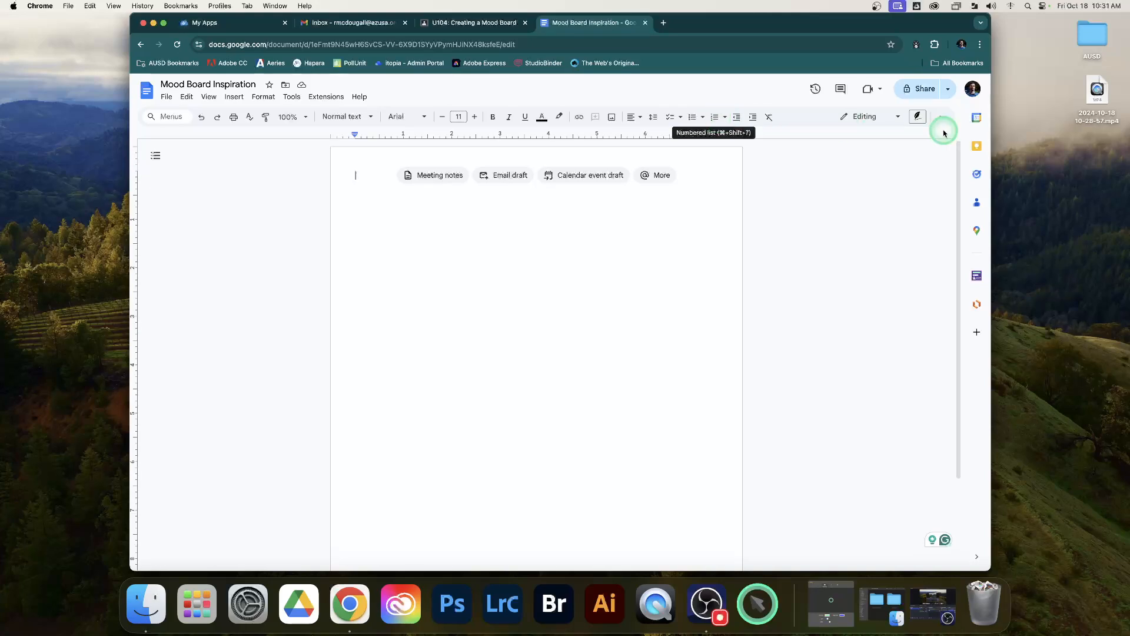
{"action": "left_click_drag", "start_coordinate": [992, 131], "coordinate": [634, 146]}
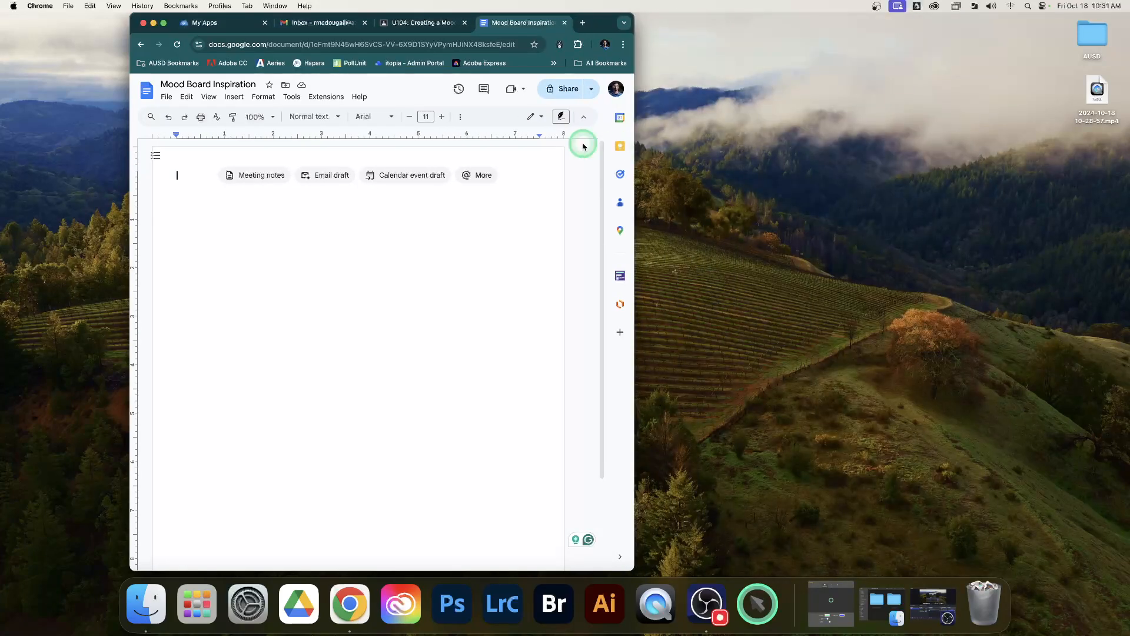
{"action": "left_click", "coordinate": [461, 121]}
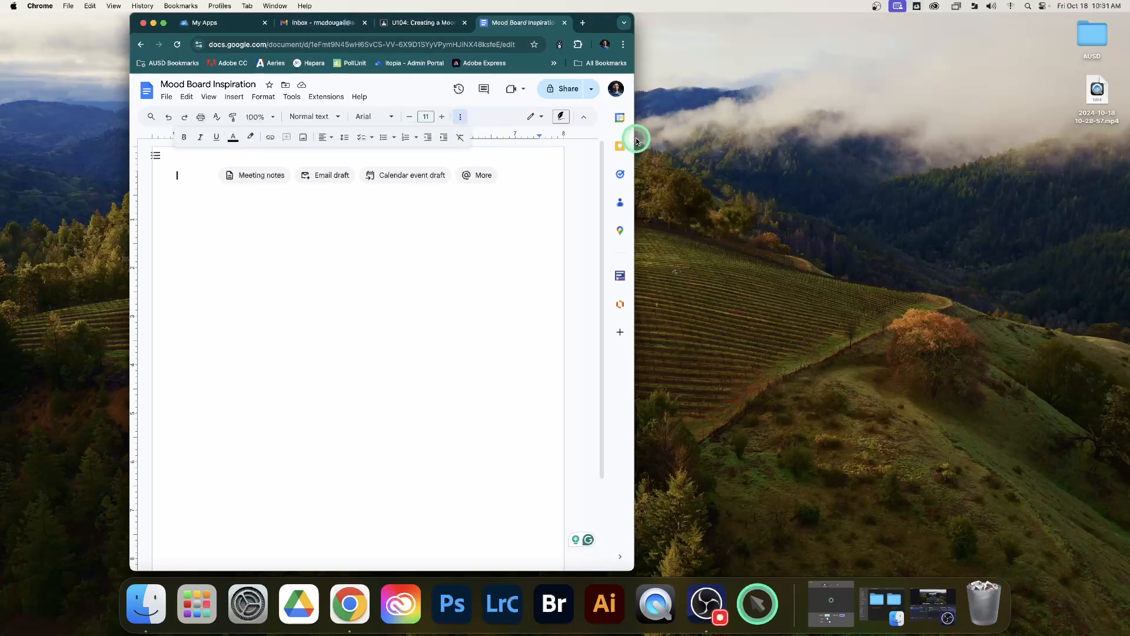
{"action": "left_click_drag", "start_coordinate": [635, 139], "coordinate": [1055, 139]}
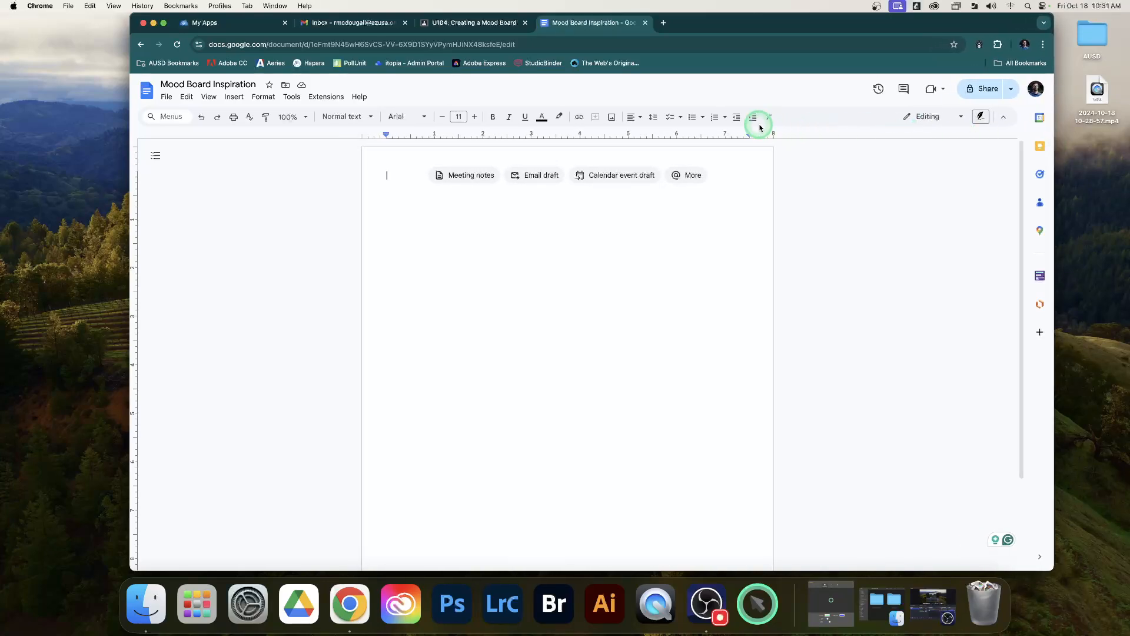
Step: Start a numbered list in the document with the items Night, Weddings, Forest and Sports
{"action": "left_click", "coordinate": [715, 116]}
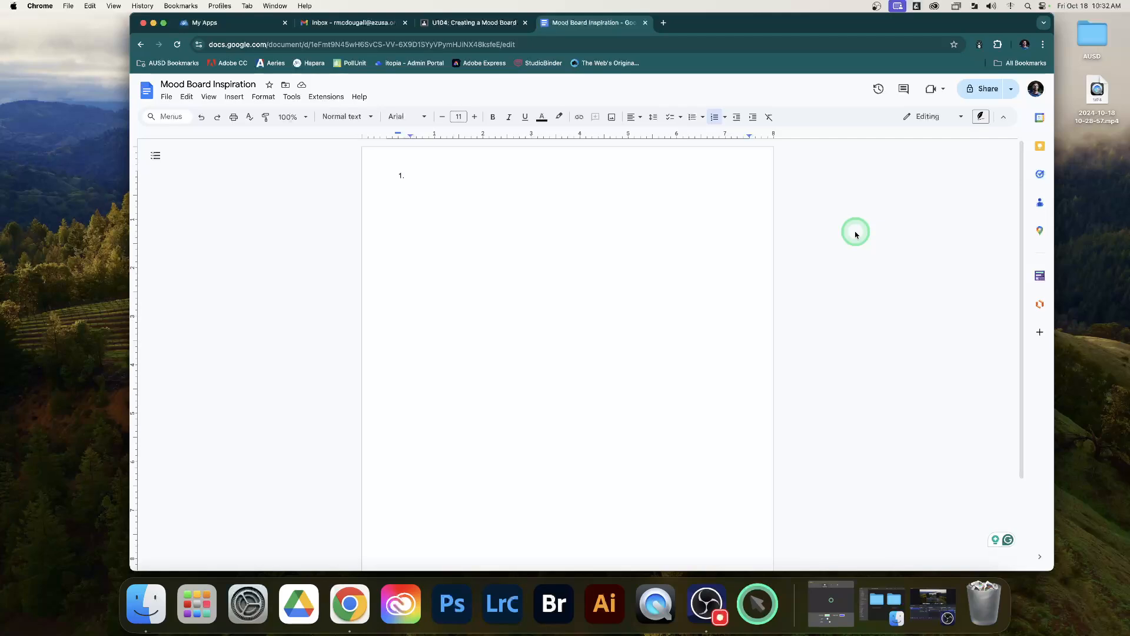
{"action": "type", "text": "Night"}
{"action": "key", "text": "Return"}
{"action": "type", "text": "Weddings"}
{"action": "key", "text": "Return"}
{"action": "type", "text": "Forest"}
{"action": "key", "text": "Return"}
{"action": "type", "text": "Sports"}
{"action": "key", "text": "Return"}
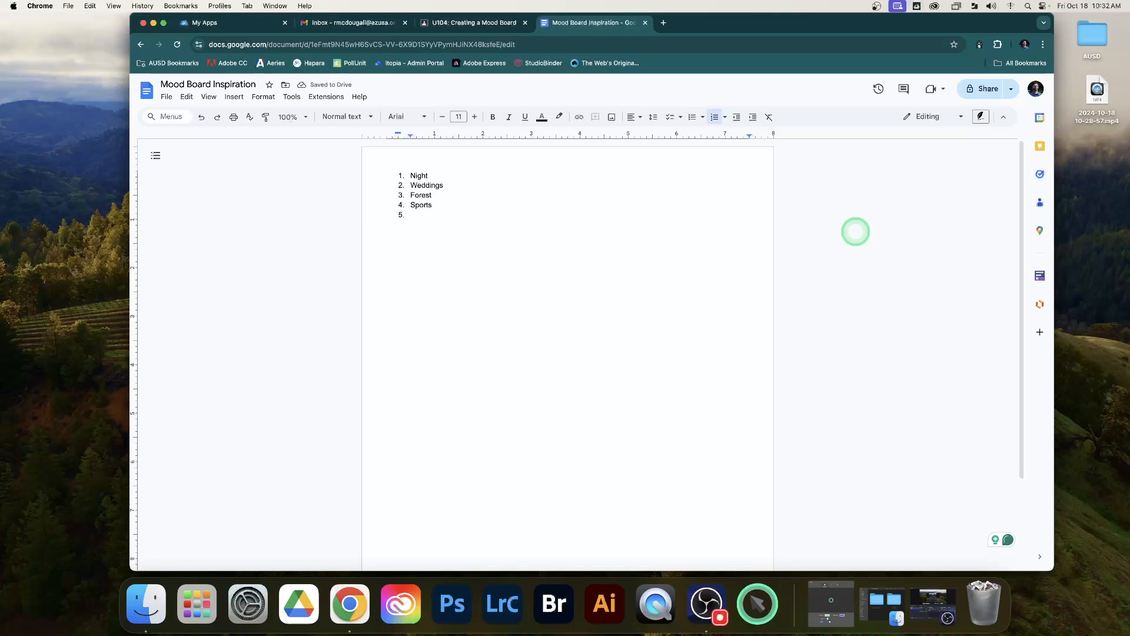
Step: Add Fall, Green, Sunsets, Lights, Cars and Street as items 5 to 10, and end the numbered list
{"action": "type", "text": "Fall"}
{"action": "key", "text": "Return"}
{"action": "type", "text": "Green"}
{"action": "key", "text": "Return"}
{"action": "type", "text": "Sunsets"}
{"action": "key", "text": "Return"}
{"action": "type", "text": "Lights"}
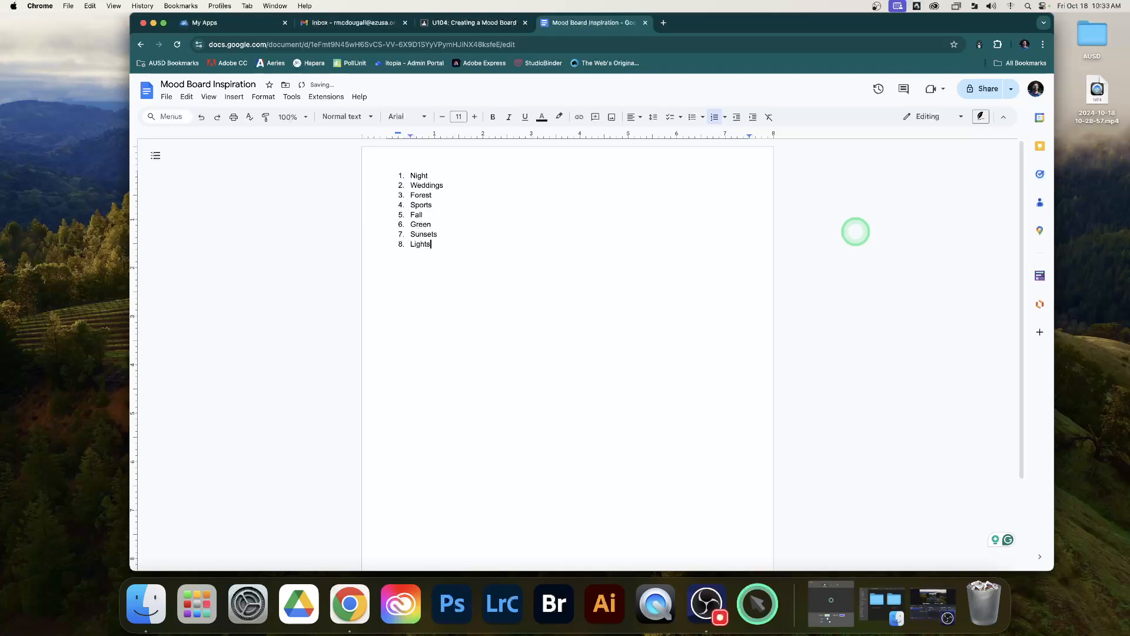
{"action": "key", "text": "Return"}
{"action": "type", "text": "Cars"}
{"action": "key", "text": "Return"}
{"action": "type", "text": "Street"}
{"action": "key", "text": "Return"}
{"action": "key", "text": "Return"}
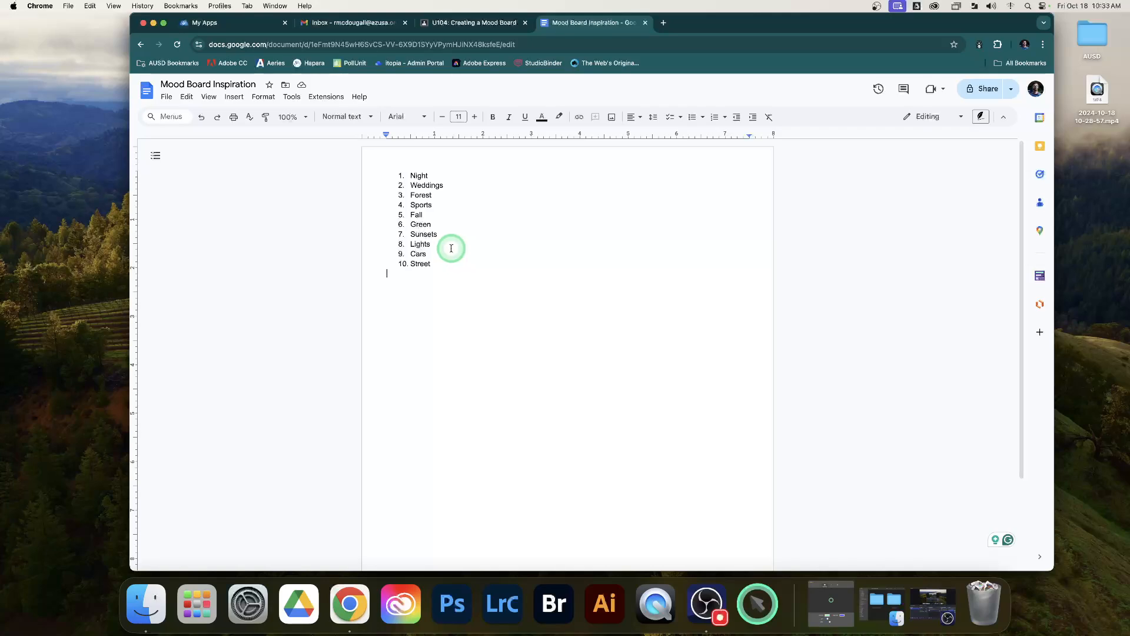
Step: Make the list item "Night" bold and highlight it in yellow
{"action": "left_click", "coordinate": [436, 264]}
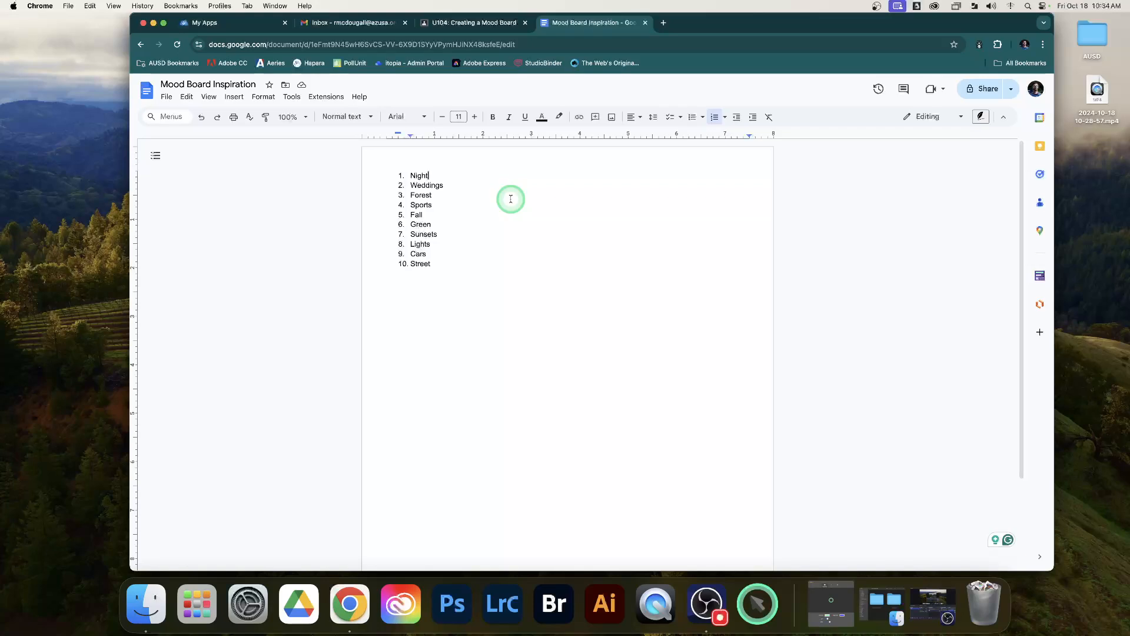
{"action": "left_click", "coordinate": [490, 289]}
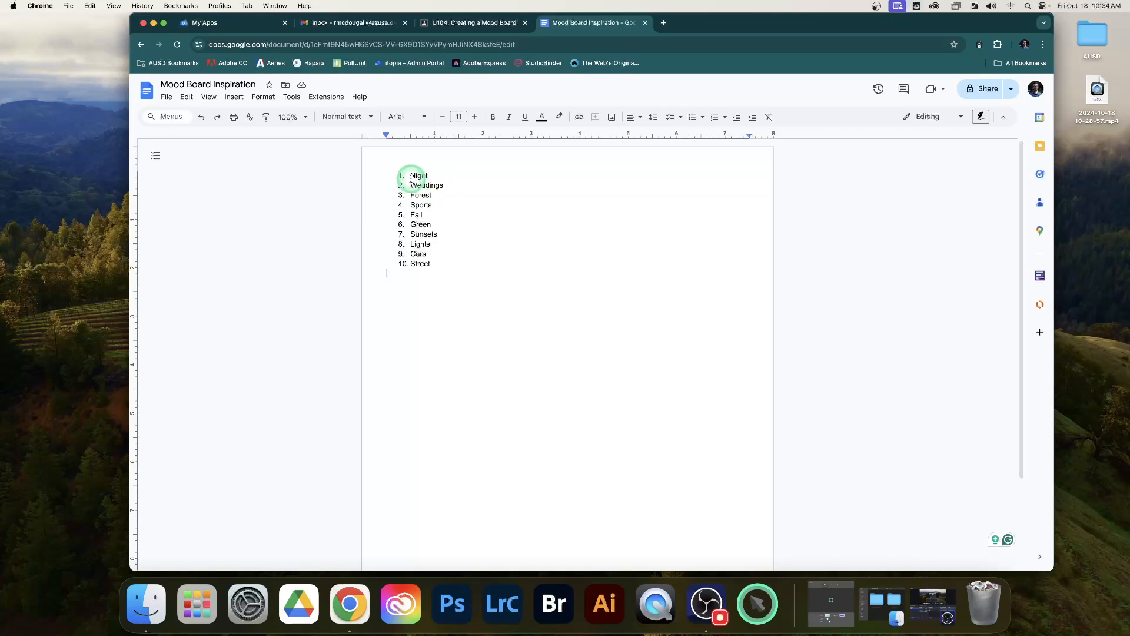
{"action": "left_click_drag", "start_coordinate": [411, 176], "coordinate": [428, 175]}
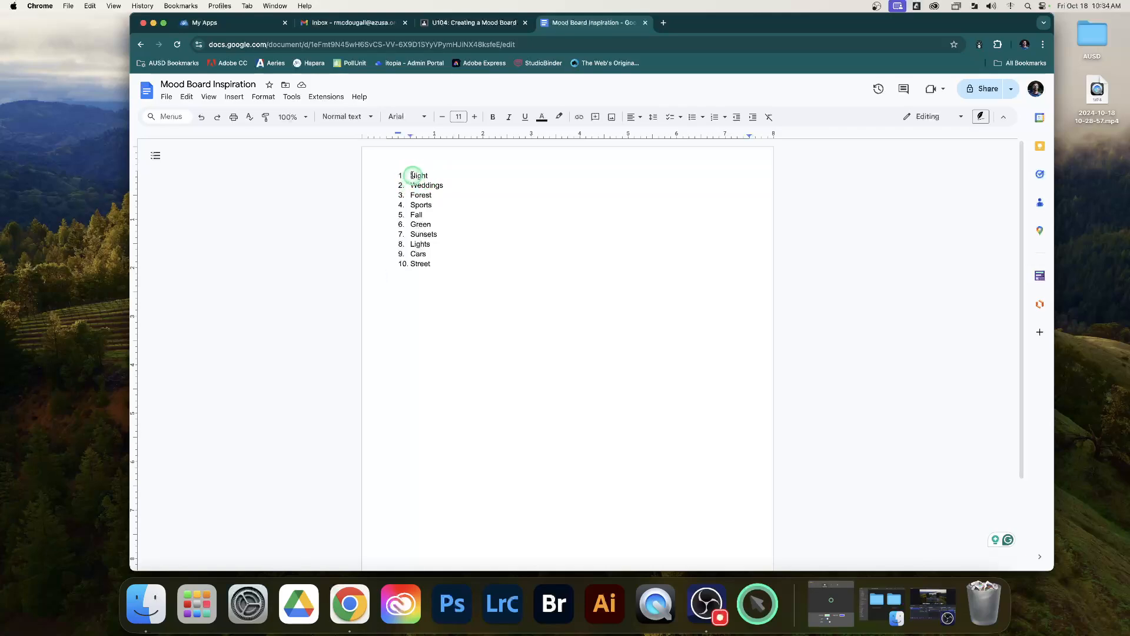
{"action": "left_click", "coordinate": [493, 118]}
{"action": "left_click", "coordinate": [445, 177]}
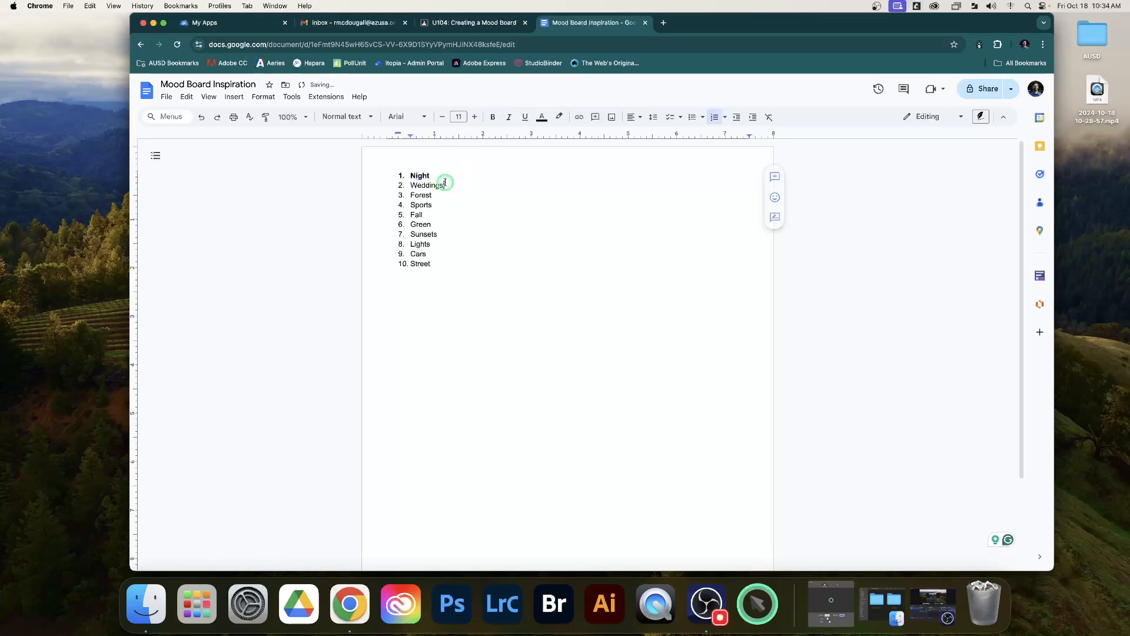
{"action": "left_click_drag", "start_coordinate": [407, 176], "coordinate": [431, 175]}
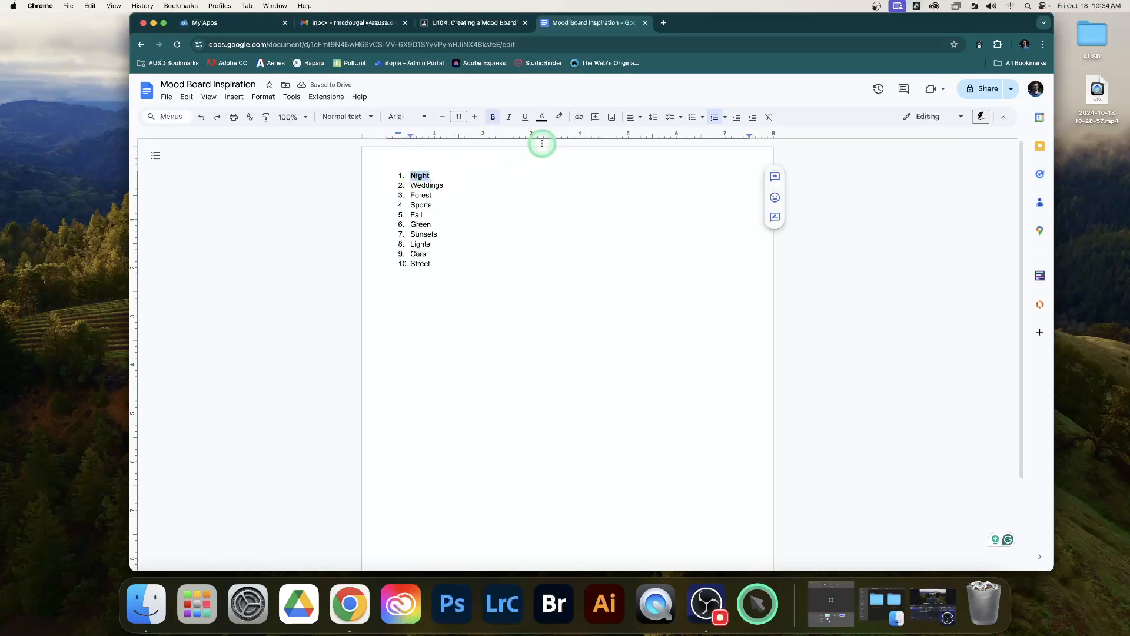
{"action": "left_click", "coordinate": [560, 118]}
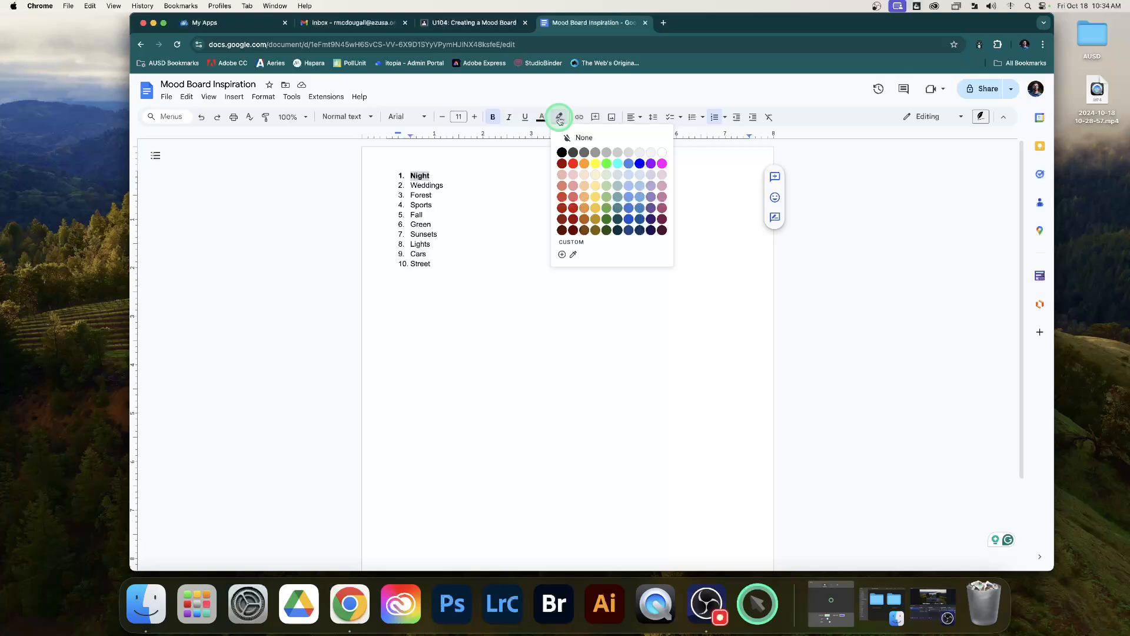
{"action": "left_click", "coordinate": [597, 168]}
{"action": "left_click", "coordinate": [466, 274]}
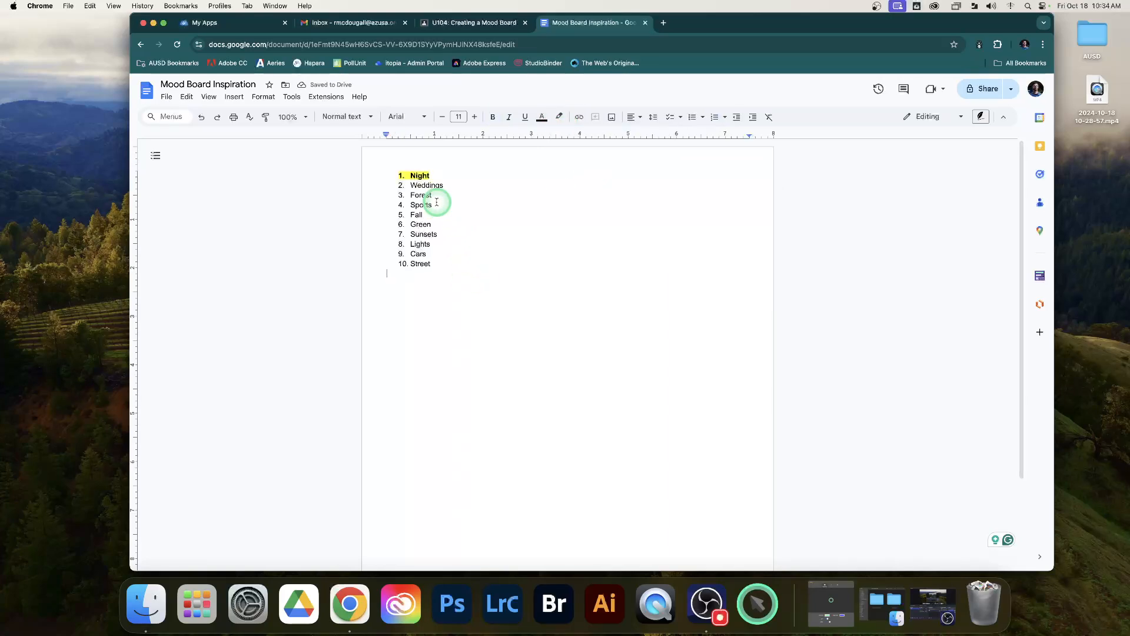
Step: Highlight the list items "Weddings" and "Sports" in yellow
{"action": "left_click_drag", "start_coordinate": [410, 185], "coordinate": [447, 186]}
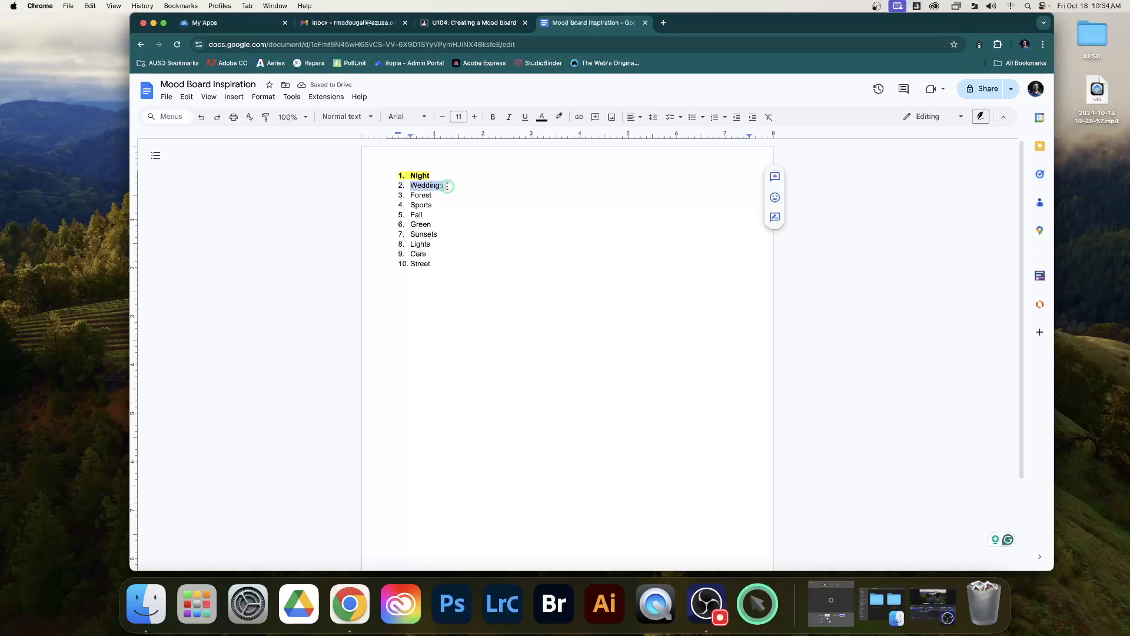
{"action": "left_click", "coordinate": [562, 119]}
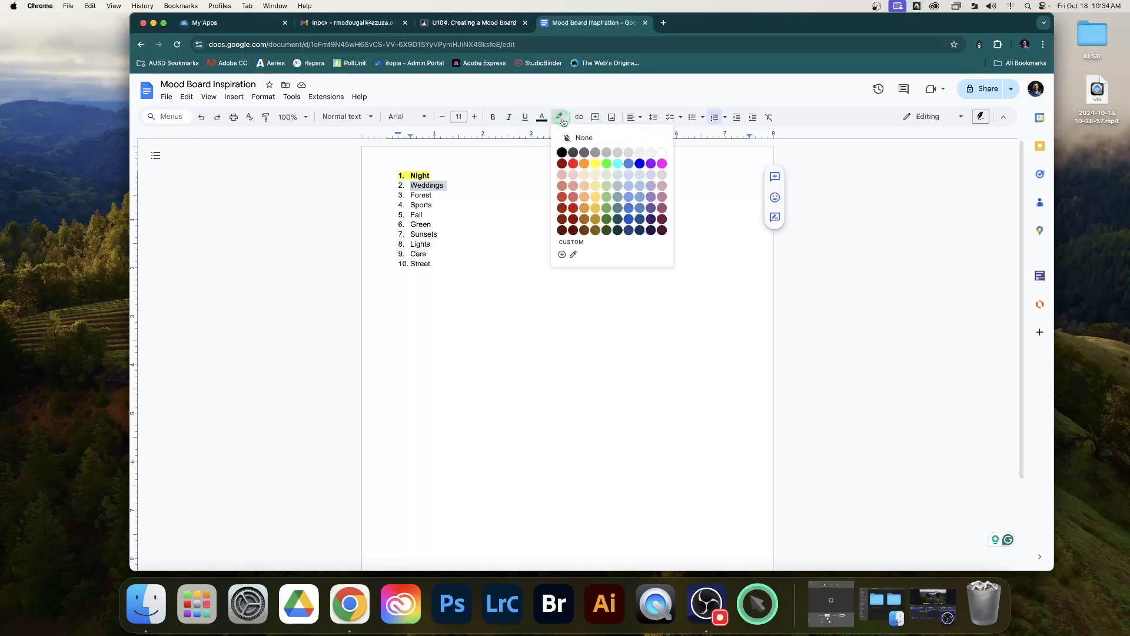
{"action": "left_click", "coordinate": [595, 164]}
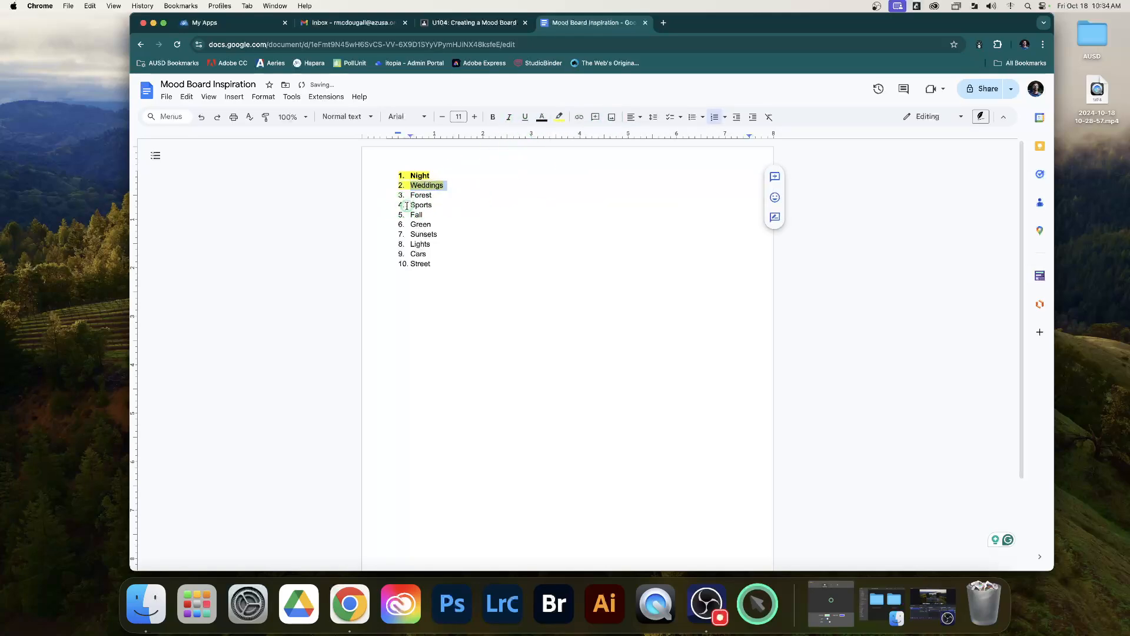
{"action": "left_click_drag", "start_coordinate": [407, 206], "coordinate": [435, 206]}
{"action": "left_click", "coordinate": [559, 117]}
{"action": "left_click", "coordinate": [595, 165]}
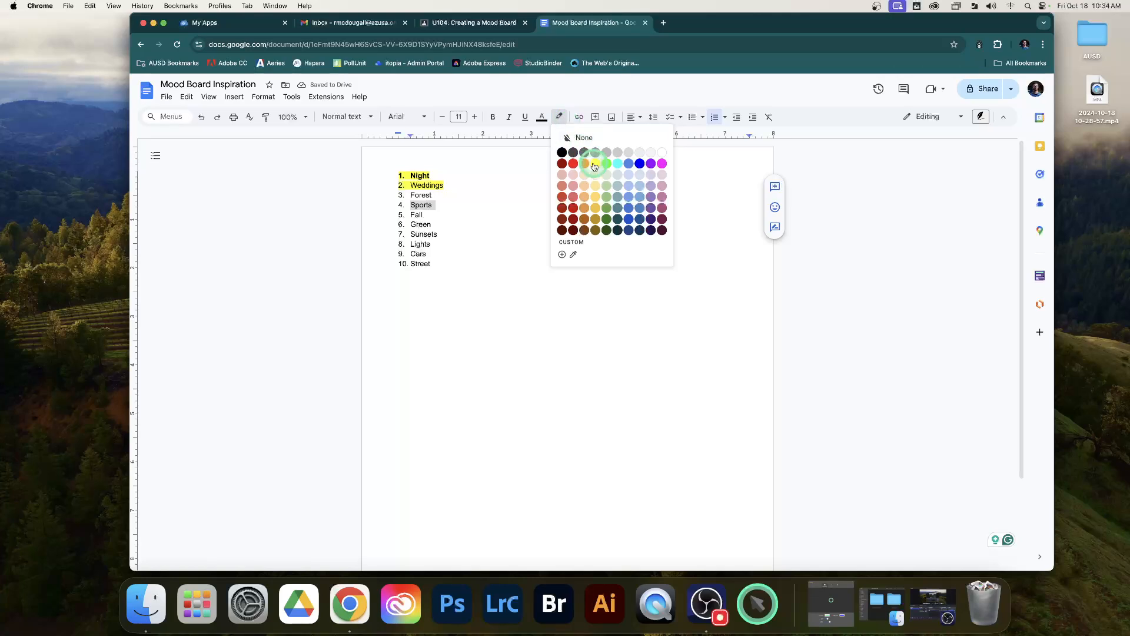
Step: Highlight the list items "Sunsets" and "Lights" in yellow
{"action": "left_click_drag", "start_coordinate": [409, 235], "coordinate": [438, 234]}
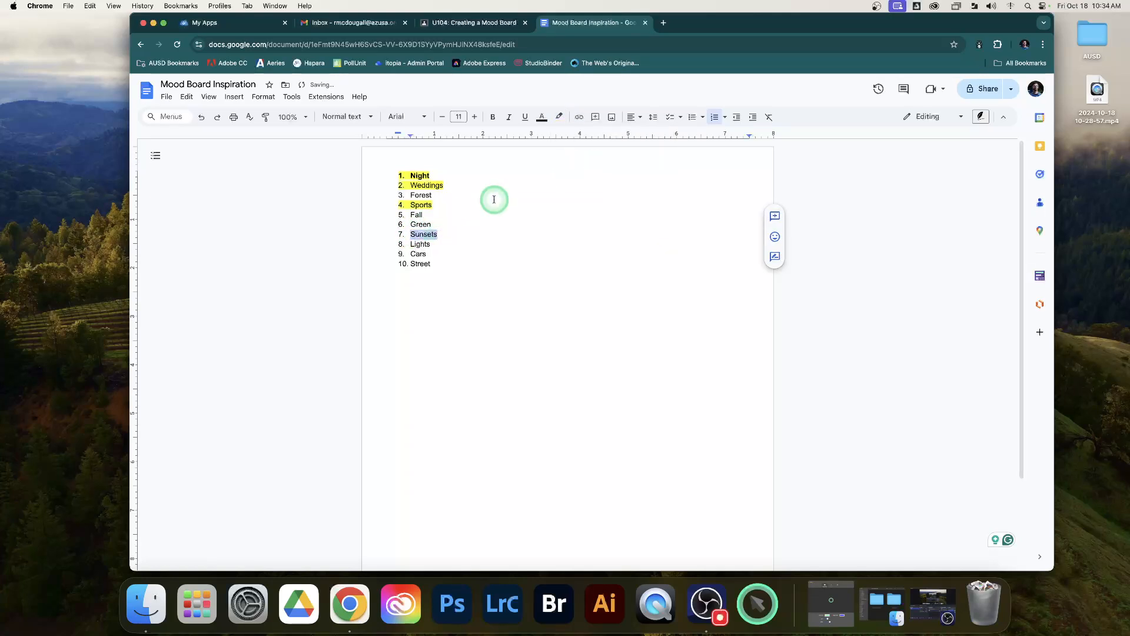
{"action": "left_click", "coordinate": [560, 116]}
{"action": "left_click", "coordinate": [596, 164]}
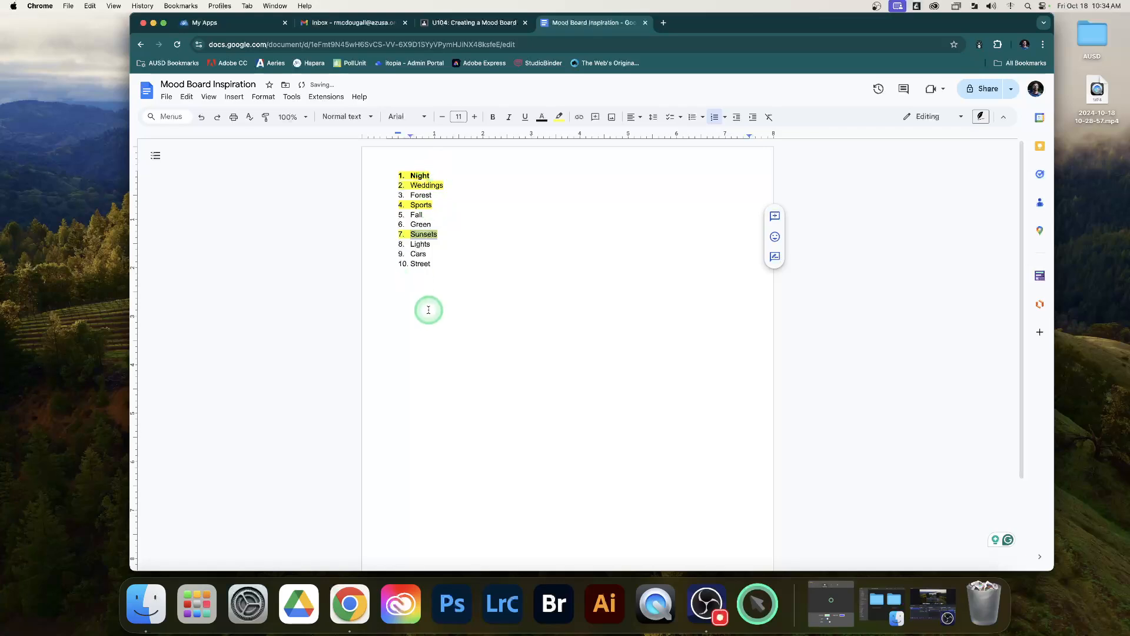
{"action": "double_click", "coordinate": [413, 244]}
{"action": "left_click", "coordinate": [559, 116]}
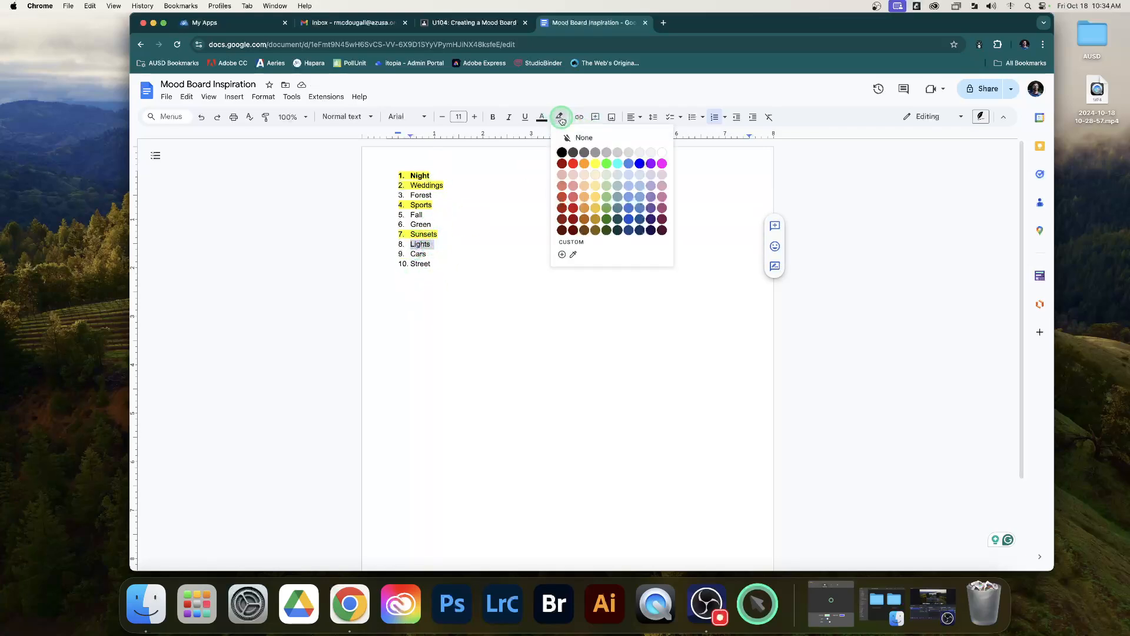
{"action": "left_click", "coordinate": [593, 163]}
{"action": "left_click", "coordinate": [499, 231]}
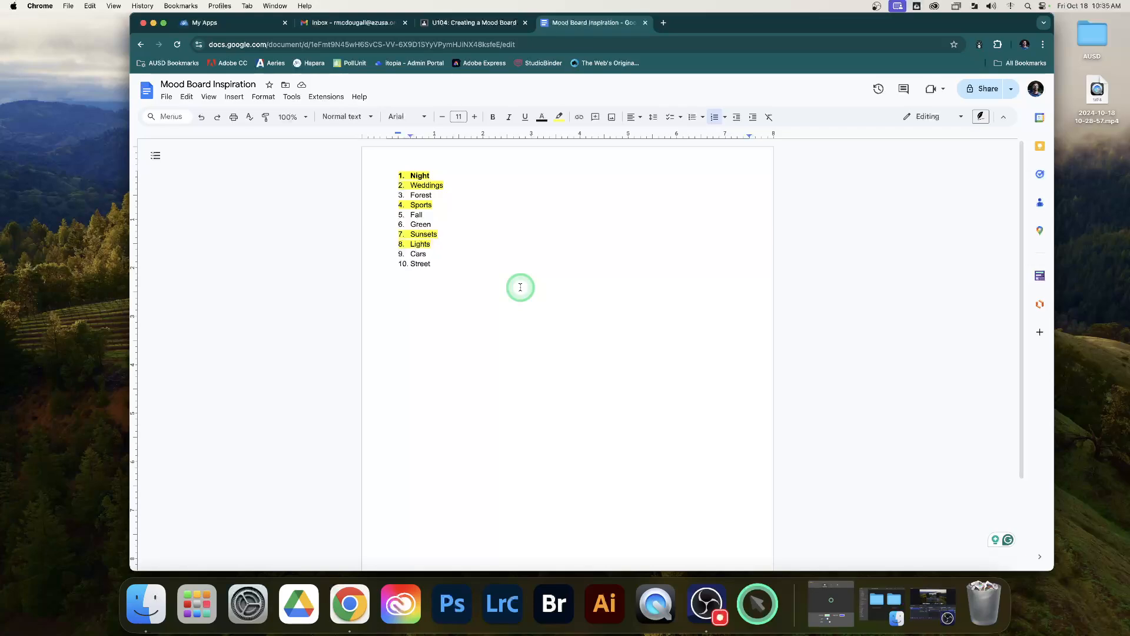
Step: Add the theme lines "Sunsets in Nature", "Sports at Night" and "Forest Weddings" below the numbered list
{"action": "left_click", "coordinate": [521, 288]}
{"action": "key", "text": "Return"}
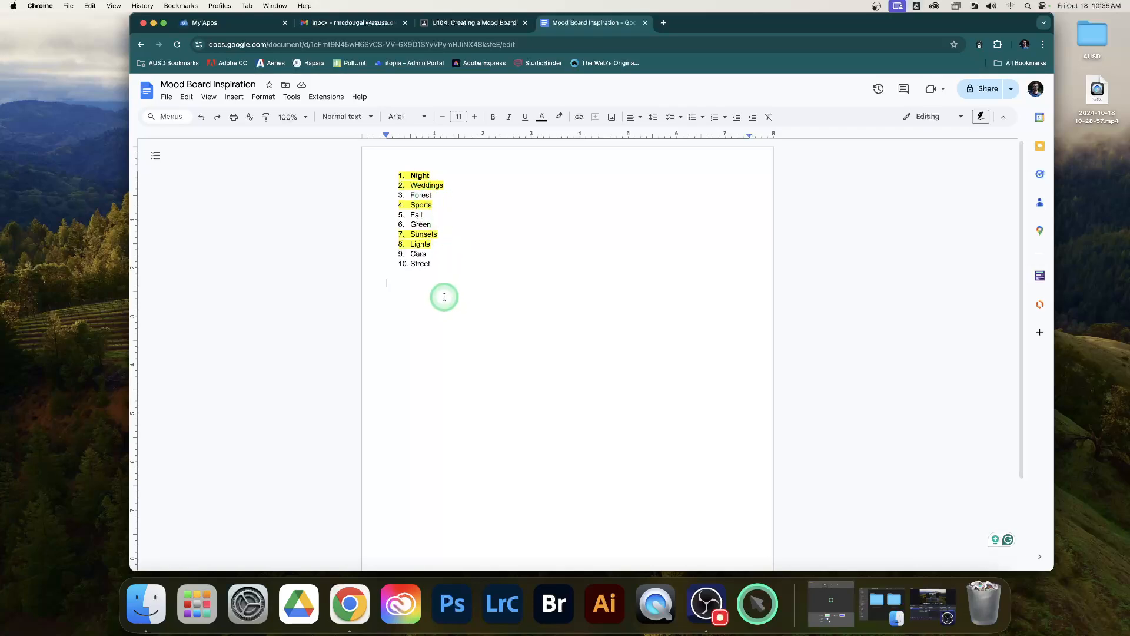
{"action": "type", "text": "Sunsets "}
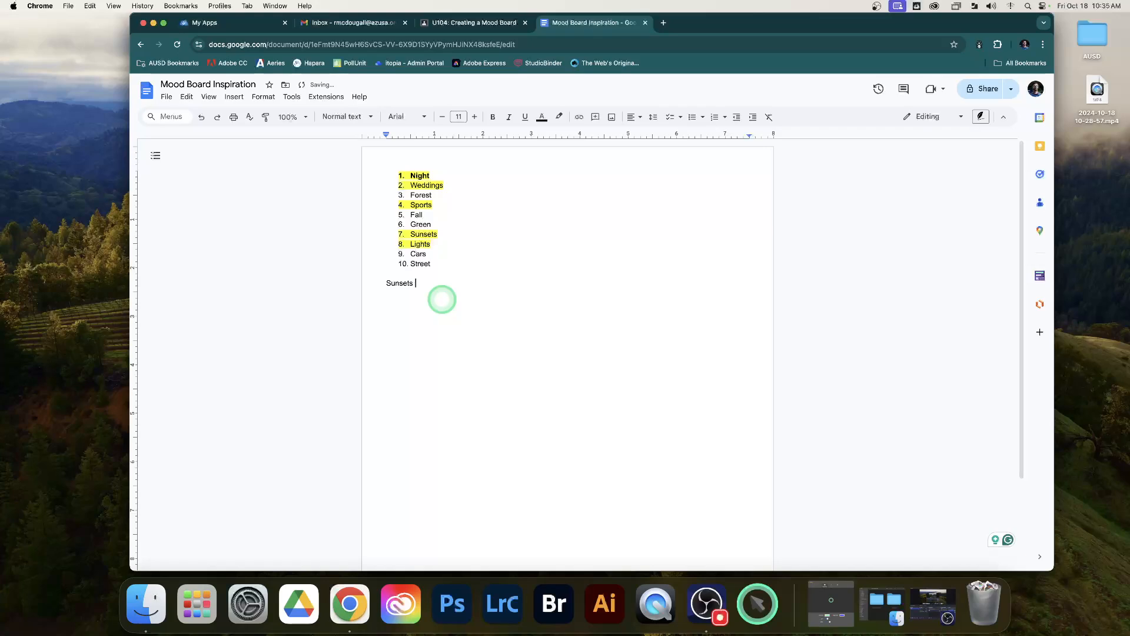
{"action": "type", "text": "in Nature"}
{"action": "key", "text": "Return"}
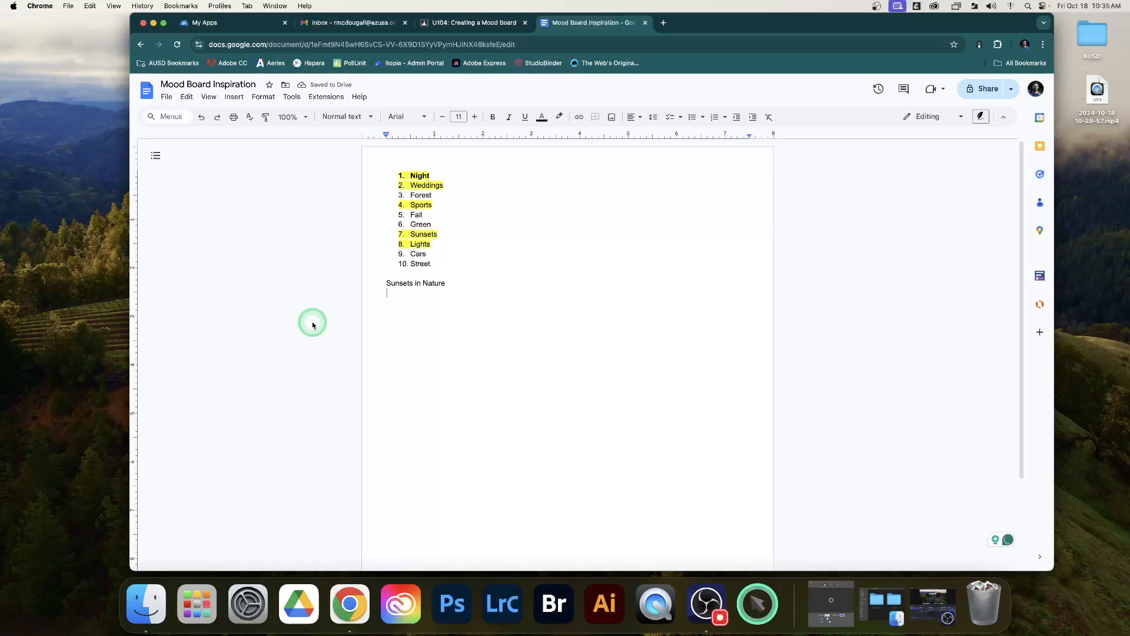
{"action": "type", "text": "Sports at Night"}
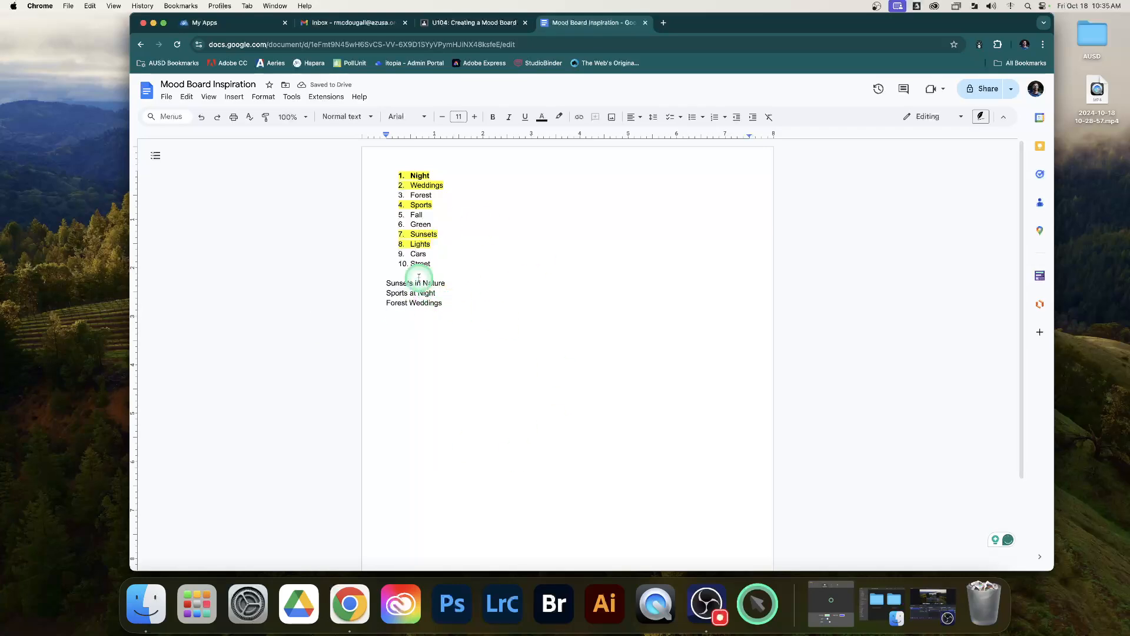
{"action": "left_click_drag", "start_coordinate": [385, 283], "coordinate": [462, 307]}
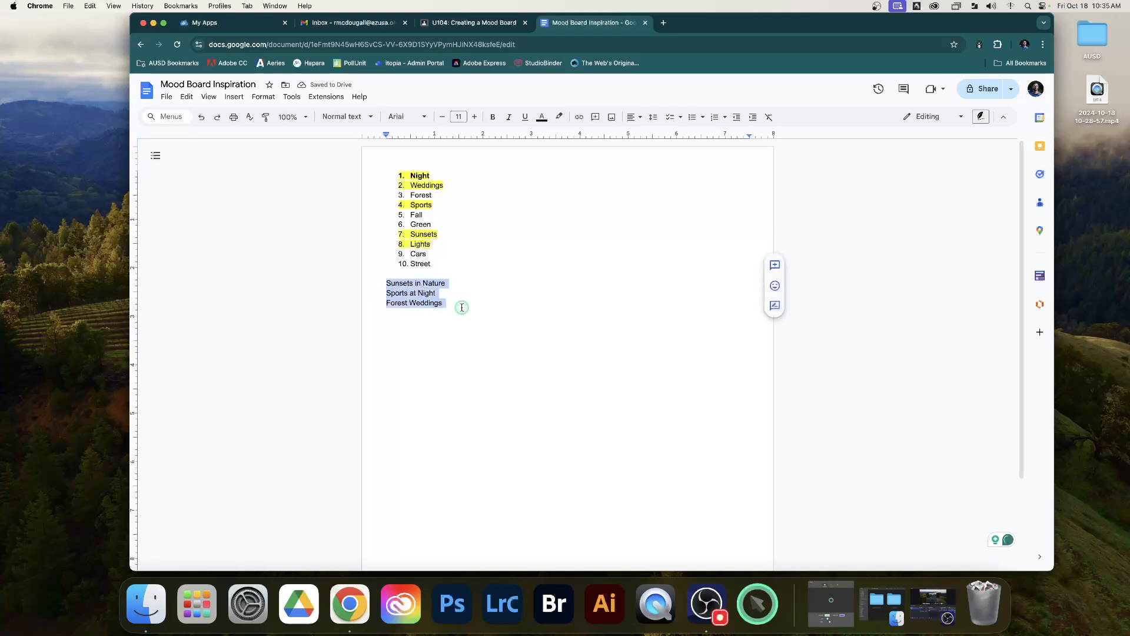
{"action": "left_click", "coordinate": [463, 307]}
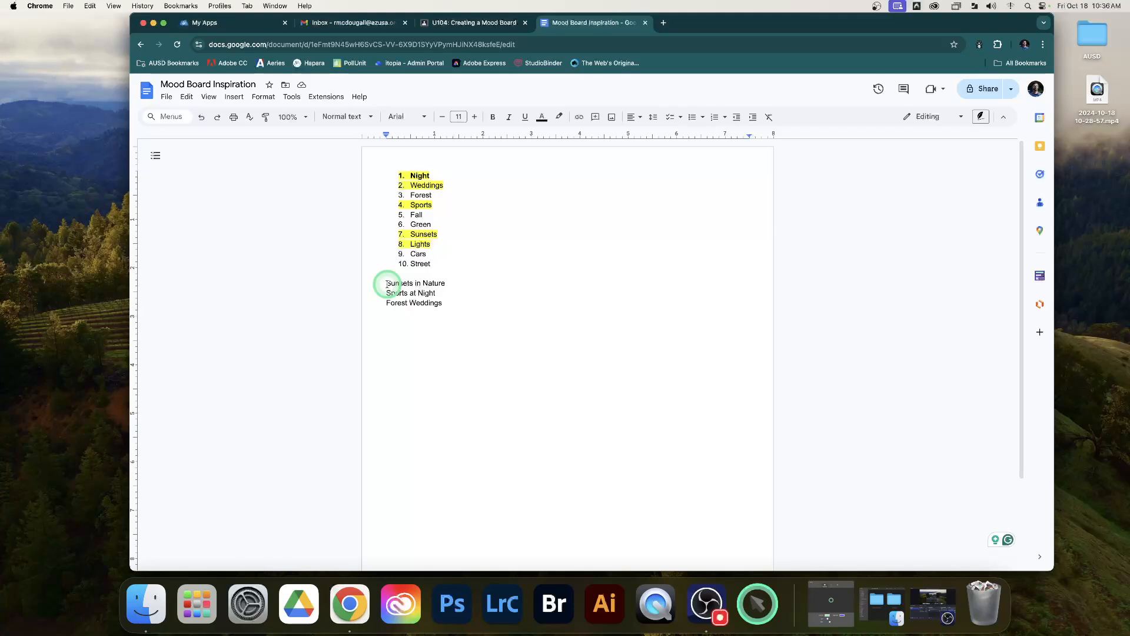
Step: Copy the theme "Sunsets in Nature" and run a Google image search for it in a new tab, declining precise location
{"action": "left_click_drag", "start_coordinate": [388, 284], "coordinate": [472, 287]}
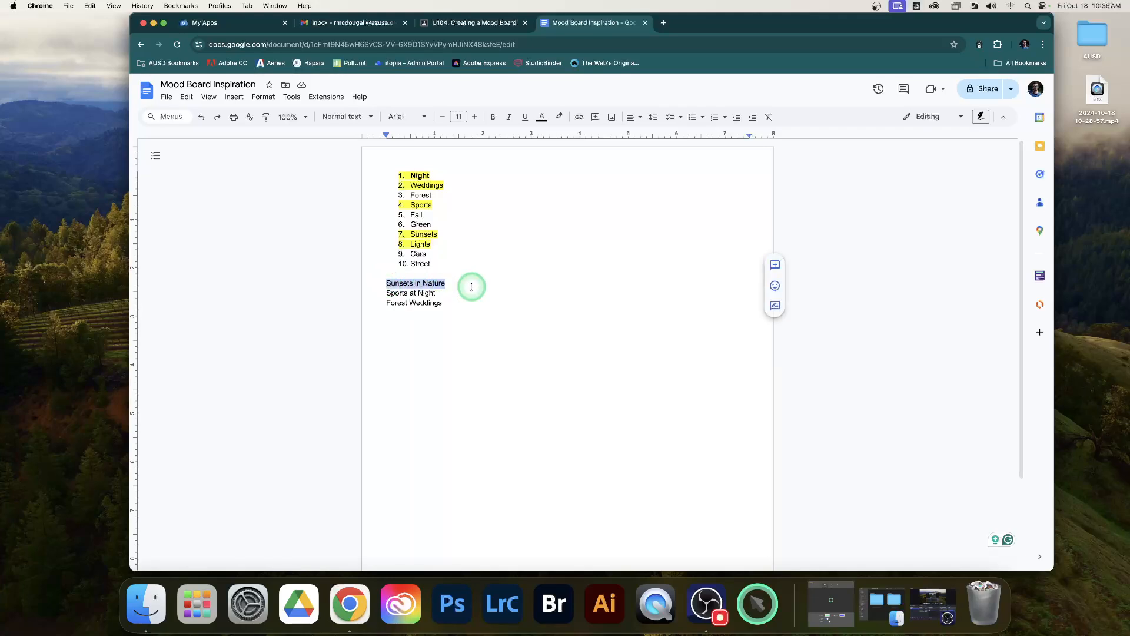
{"action": "right_click", "coordinate": [418, 285]}
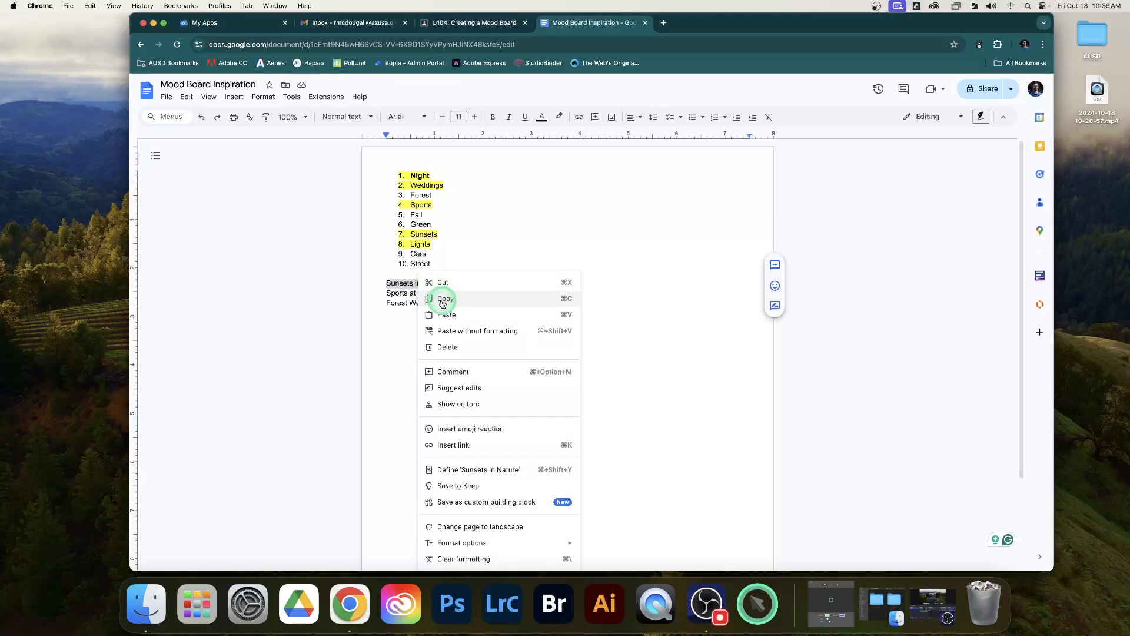
{"action": "left_click", "coordinate": [444, 300]}
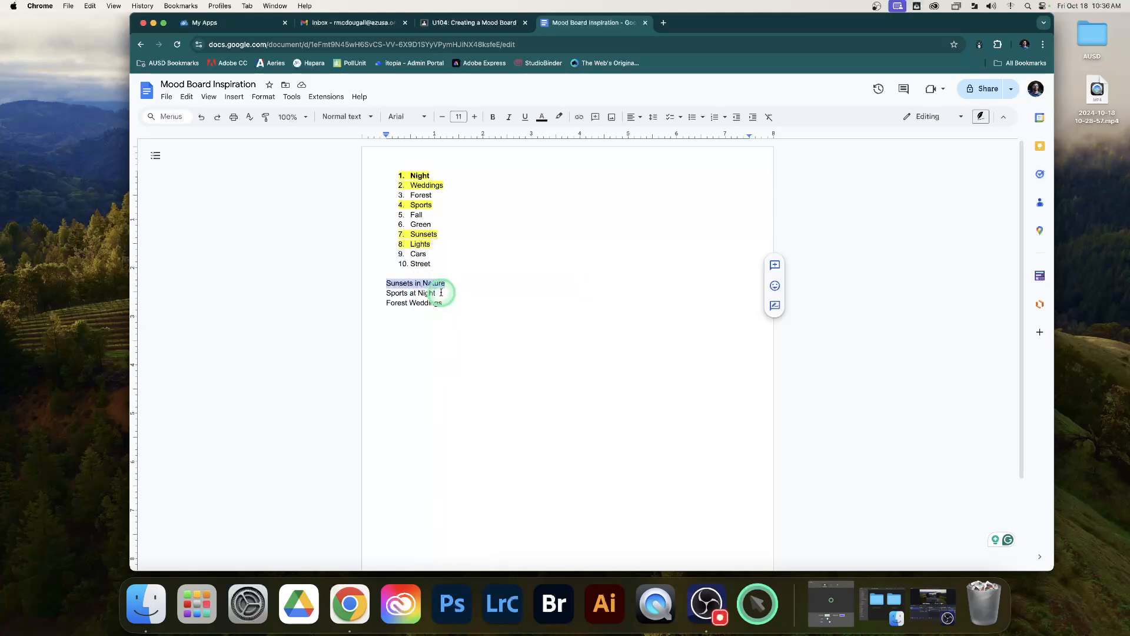
{"action": "left_click", "coordinate": [662, 25]}
{"action": "right_click", "coordinate": [665, 46]}
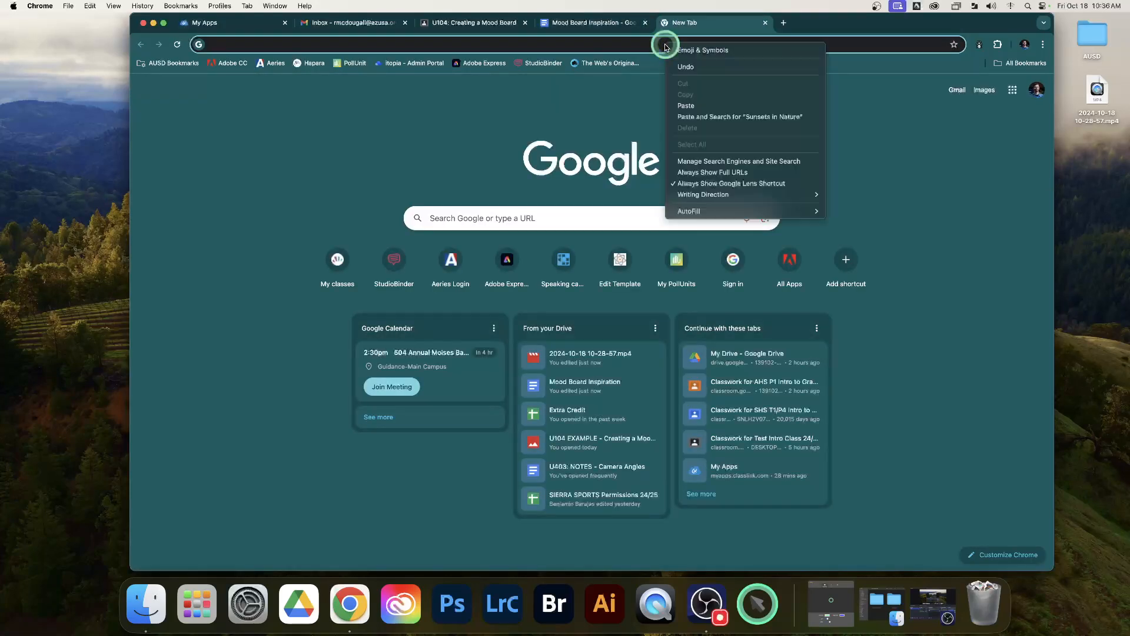
{"action": "left_click", "coordinate": [687, 106]}
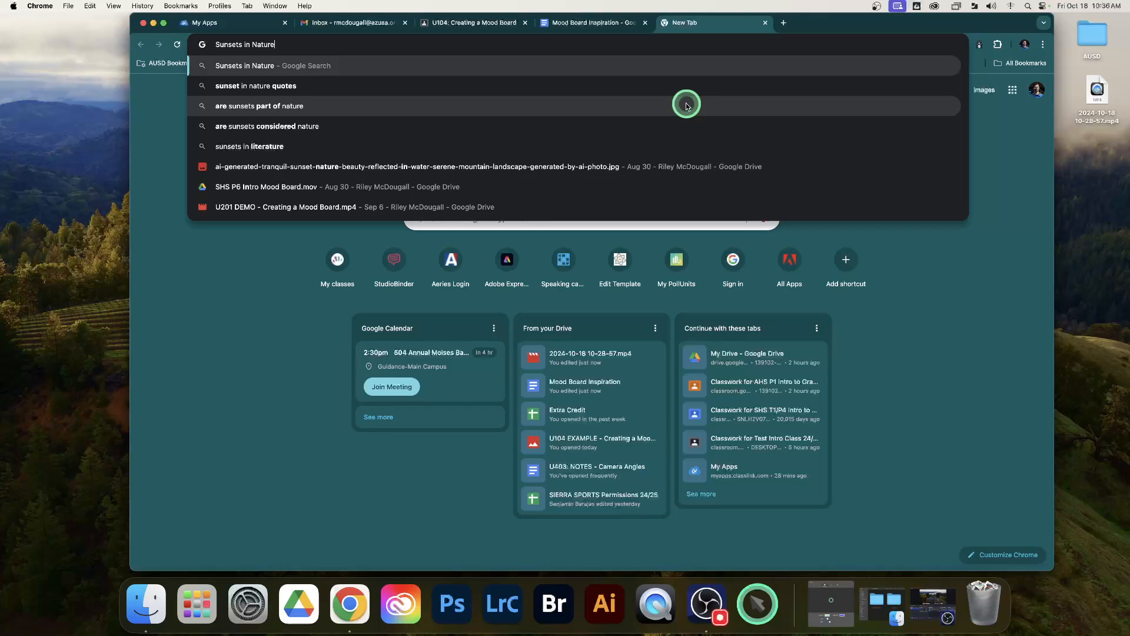
{"action": "key", "text": "Return"}
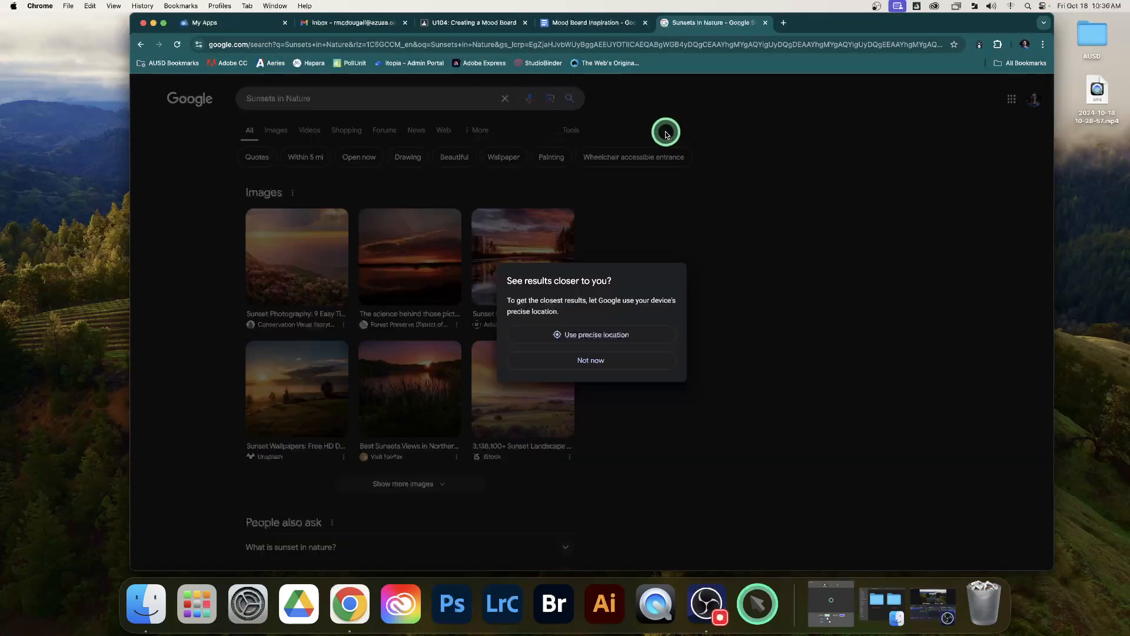
{"action": "left_click", "coordinate": [598, 359]}
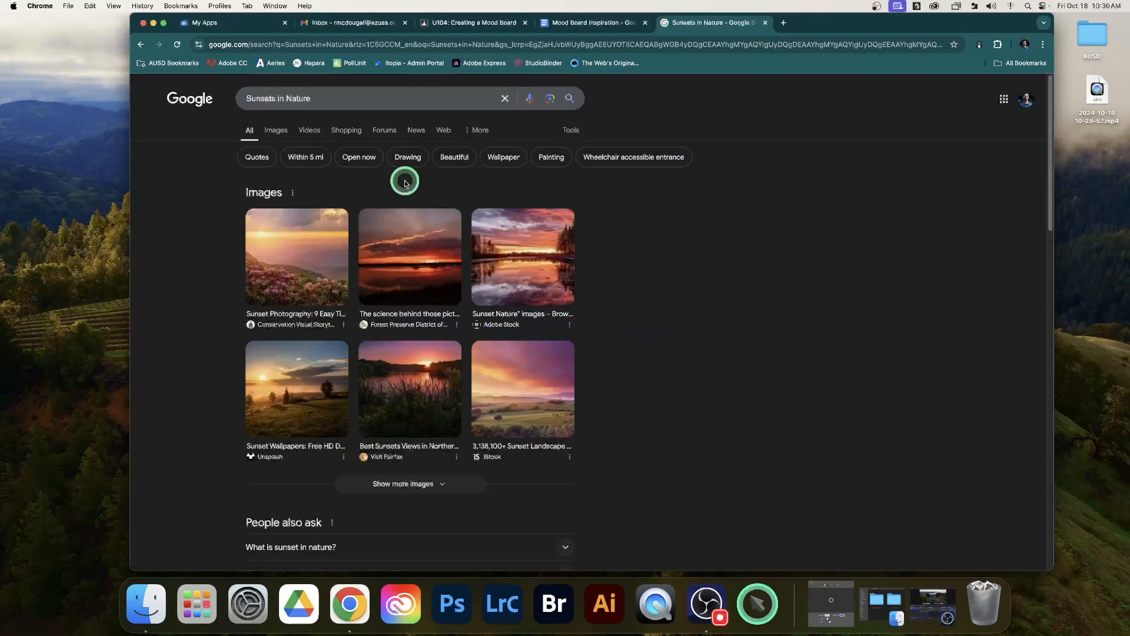
{"action": "left_click", "coordinate": [275, 129]}
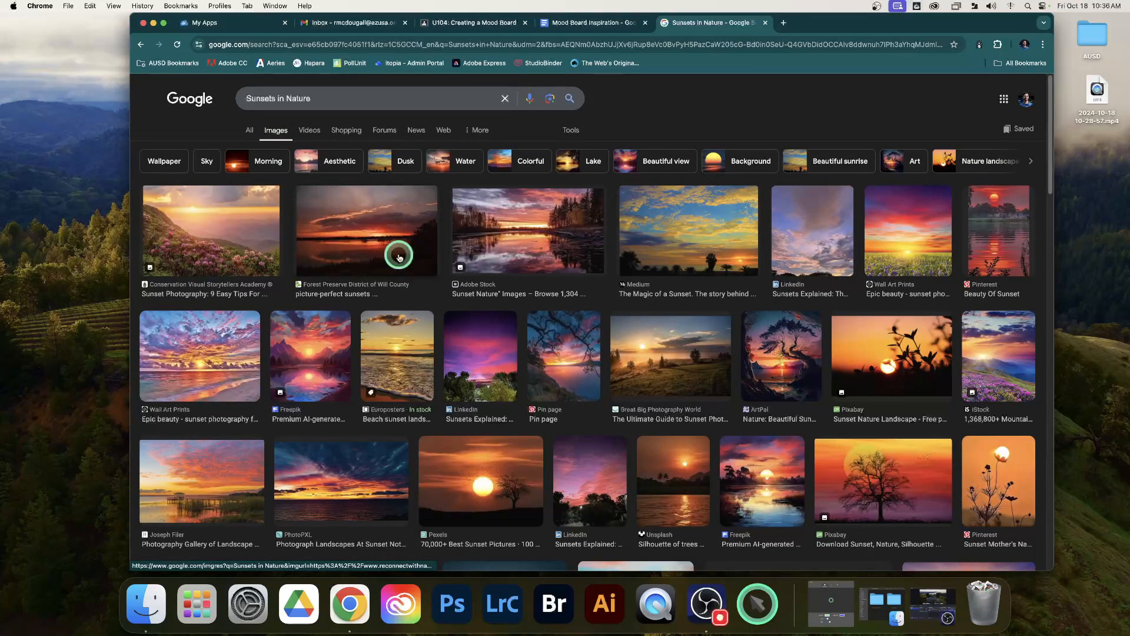
Step: Preview the first three sunset image results to compare their sizes, ending on the Forest Preserve District of Will County photo
{"action": "left_click", "coordinate": [404, 249]}
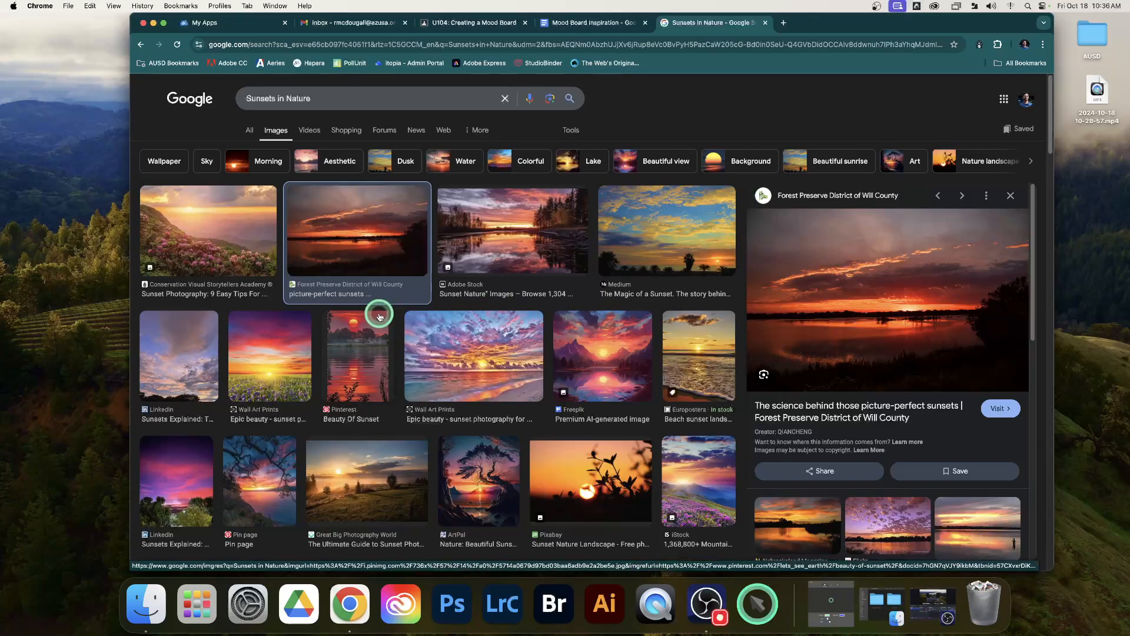
{"action": "left_click", "coordinate": [496, 236]}
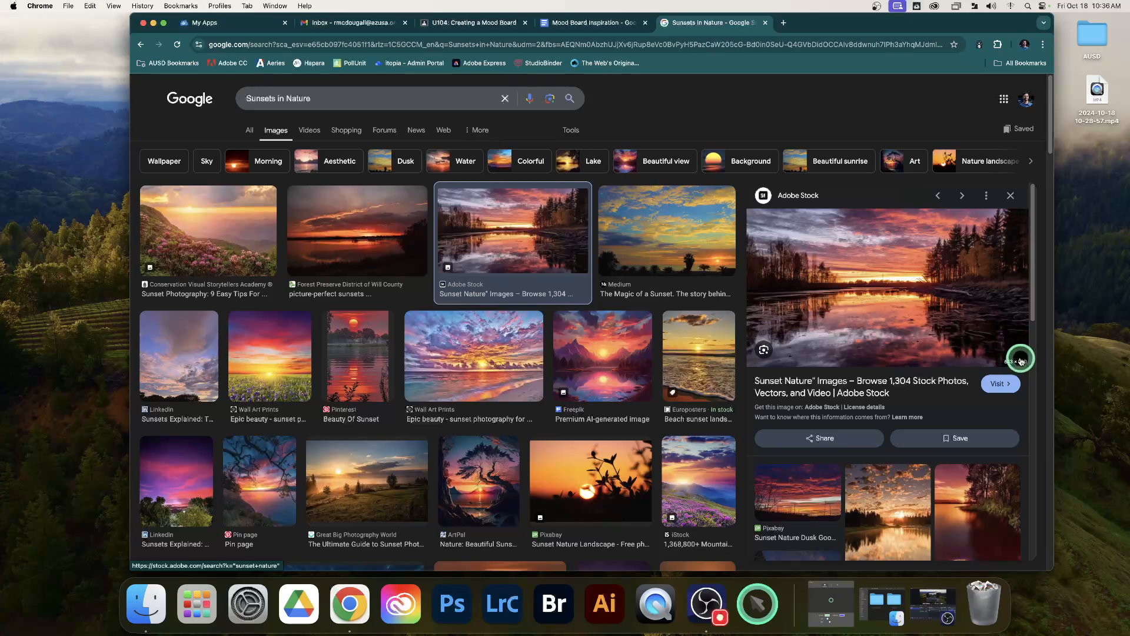
{"action": "left_click", "coordinate": [397, 231]}
{"action": "left_click", "coordinate": [227, 224]}
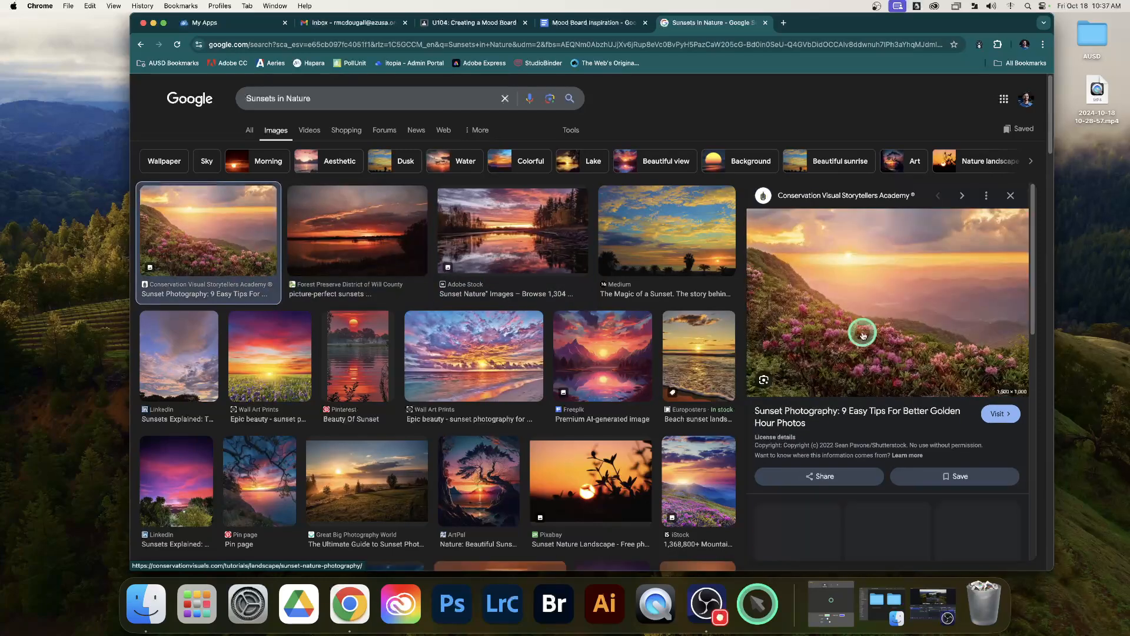
{"action": "left_click", "coordinate": [514, 215]}
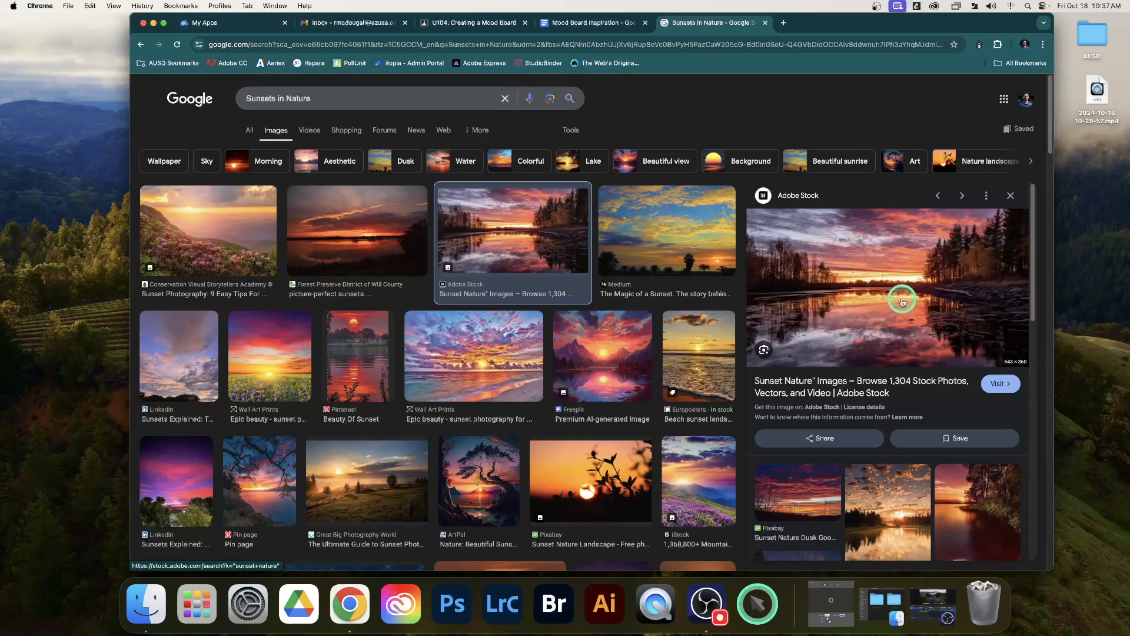
{"action": "left_click", "coordinate": [368, 233]}
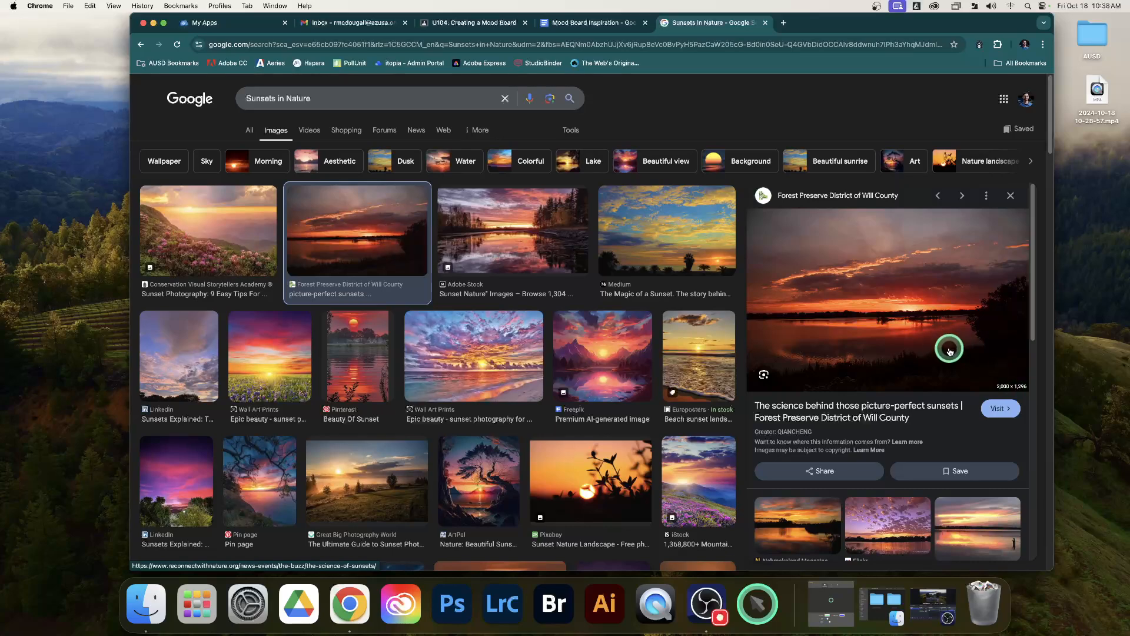
{"action": "right_click", "coordinate": [879, 283]}
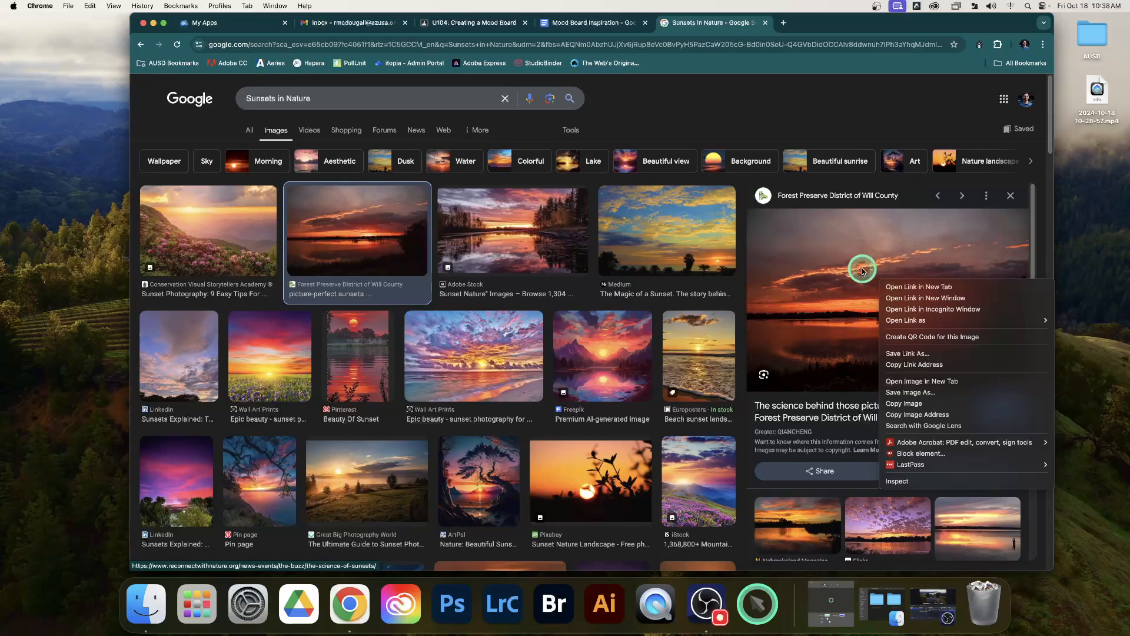
{"action": "left_click", "coordinate": [576, 22]}
{"action": "left_click", "coordinate": [576, 22]}
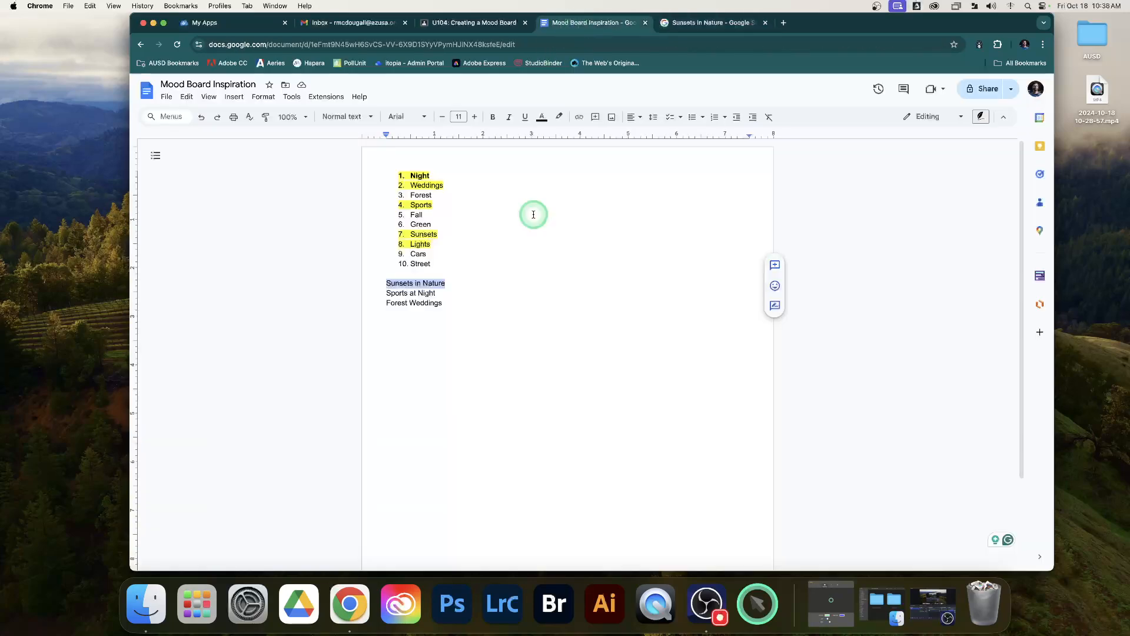
{"action": "left_click", "coordinate": [558, 293]}
{"action": "left_click", "coordinate": [706, 22]}
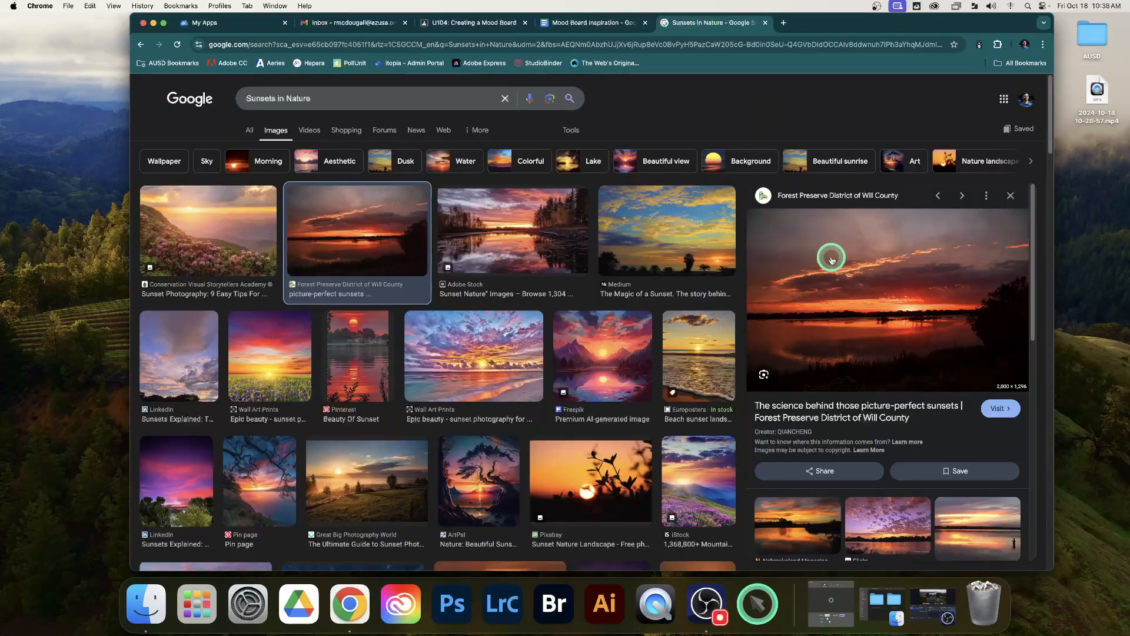
Step: Save the previewed Forest Preserve District of Will County sunset image to the Downloads folder under its suggested name
{"action": "right_click", "coordinate": [866, 271]}
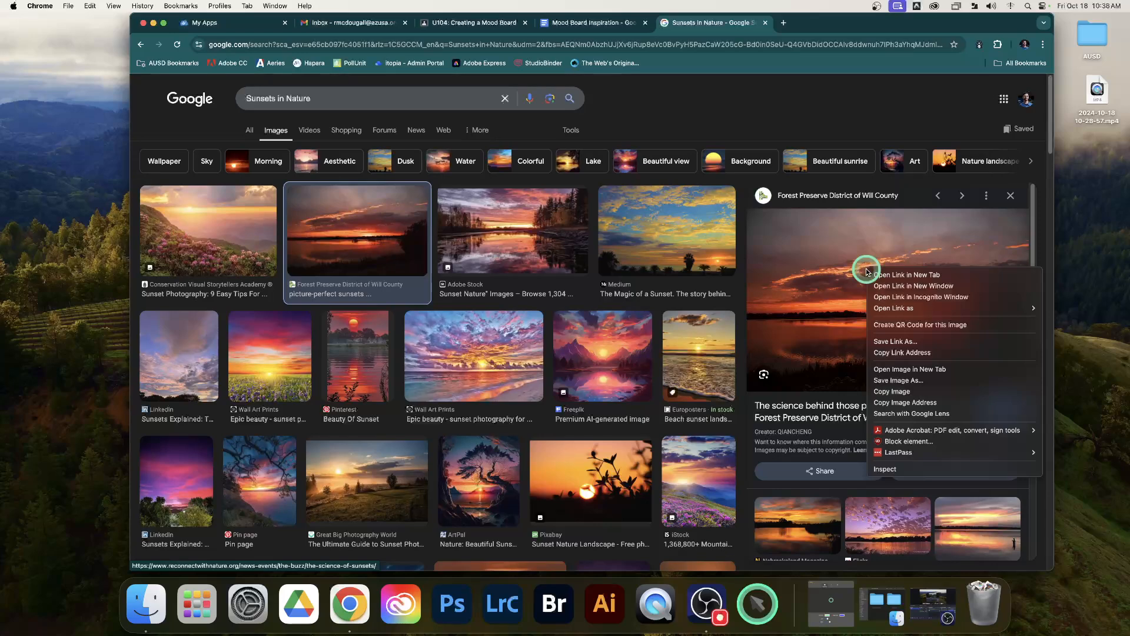
{"action": "left_click", "coordinate": [894, 380]}
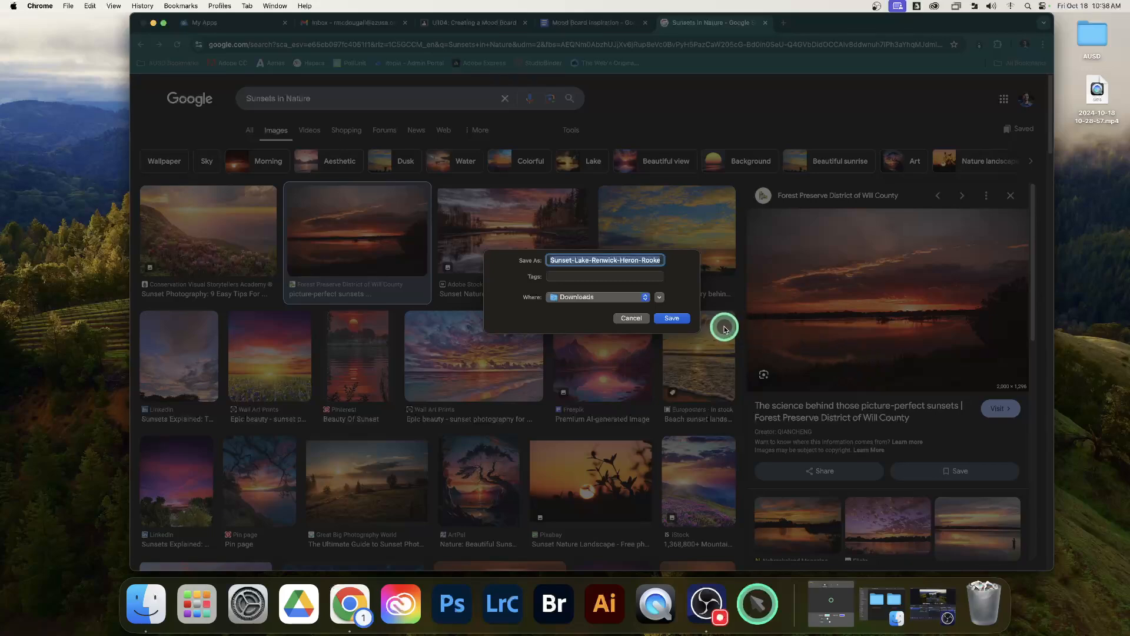
{"action": "left_click", "coordinate": [672, 318]}
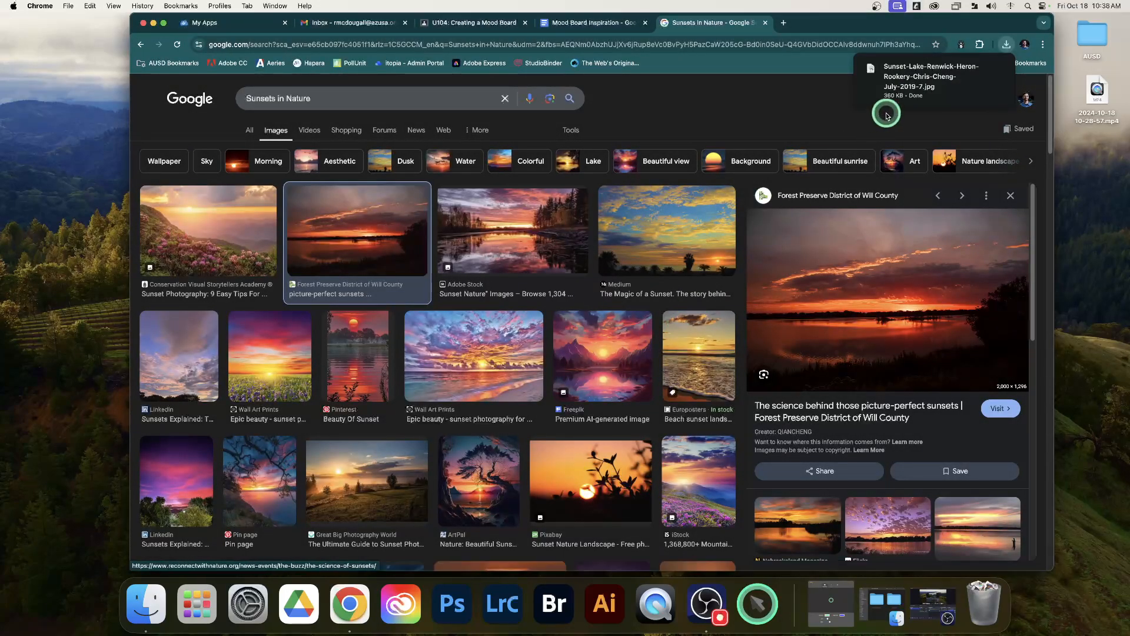
Step: Open the Downloads folder in Finder and group its files by Date Modified
{"action": "left_click", "coordinate": [143, 603]}
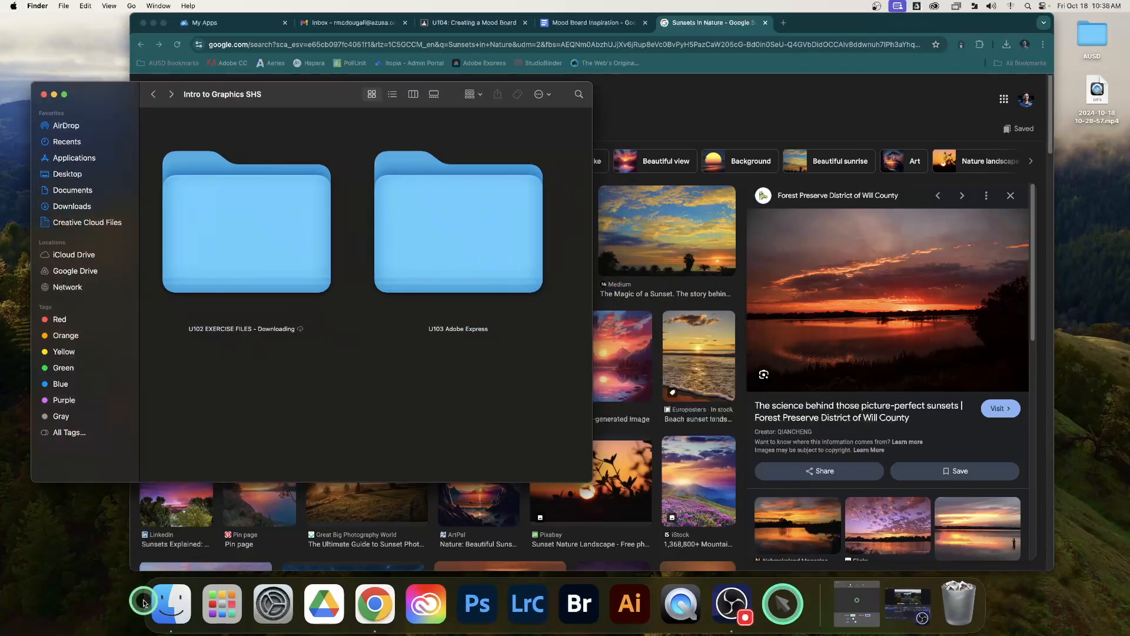
{"action": "right_click", "coordinate": [147, 422]}
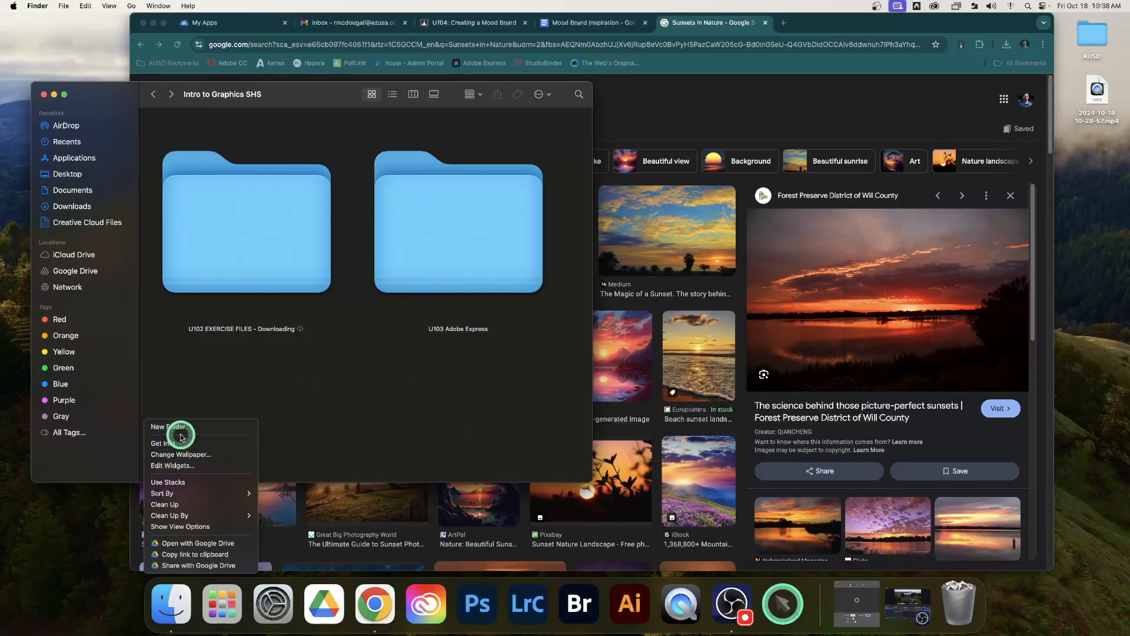
{"action": "right_click", "coordinate": [165, 611]}
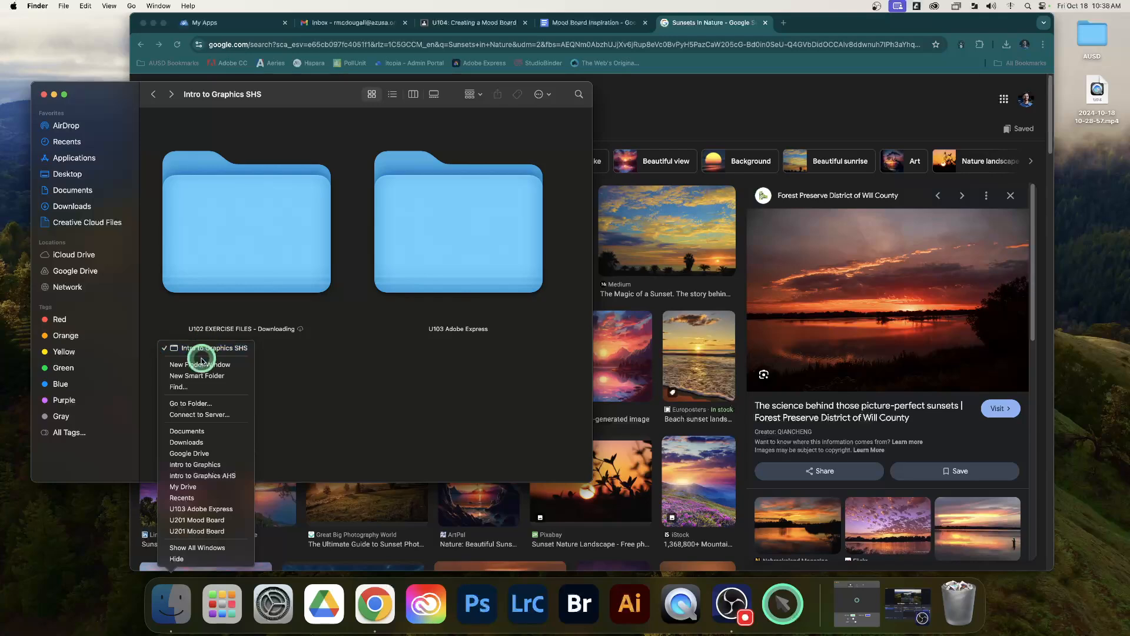
{"action": "left_click", "coordinate": [194, 442]}
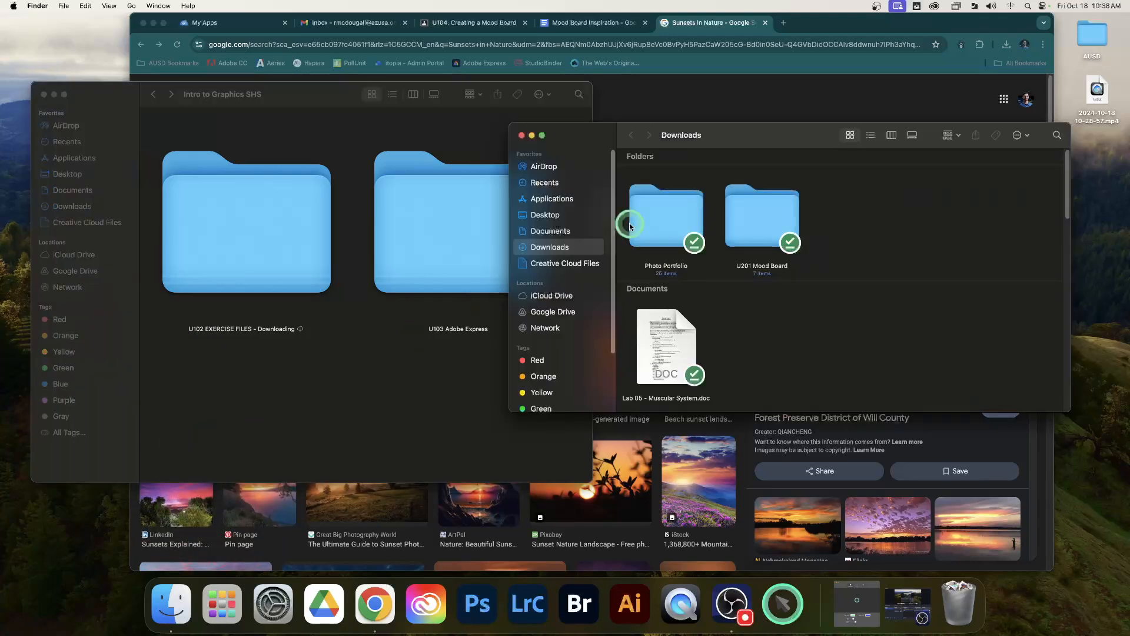
{"action": "scroll", "coordinate": [862, 235], "scroll_direction": "down", "scroll_amount": 10}
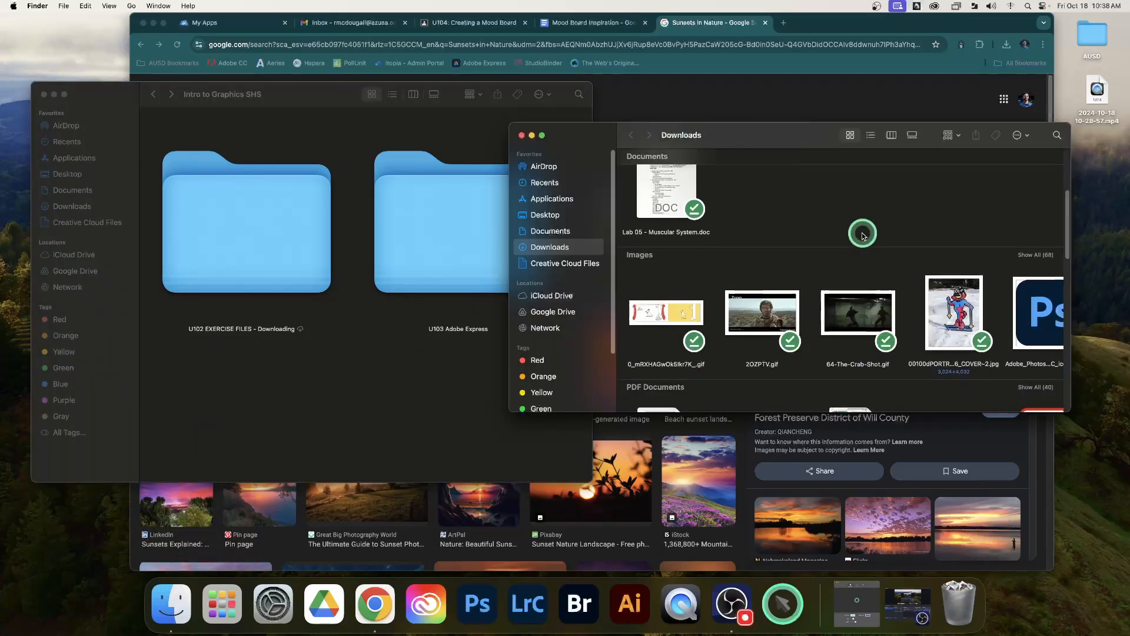
{"action": "scroll", "coordinate": [863, 235], "scroll_direction": "up", "scroll_amount": 10}
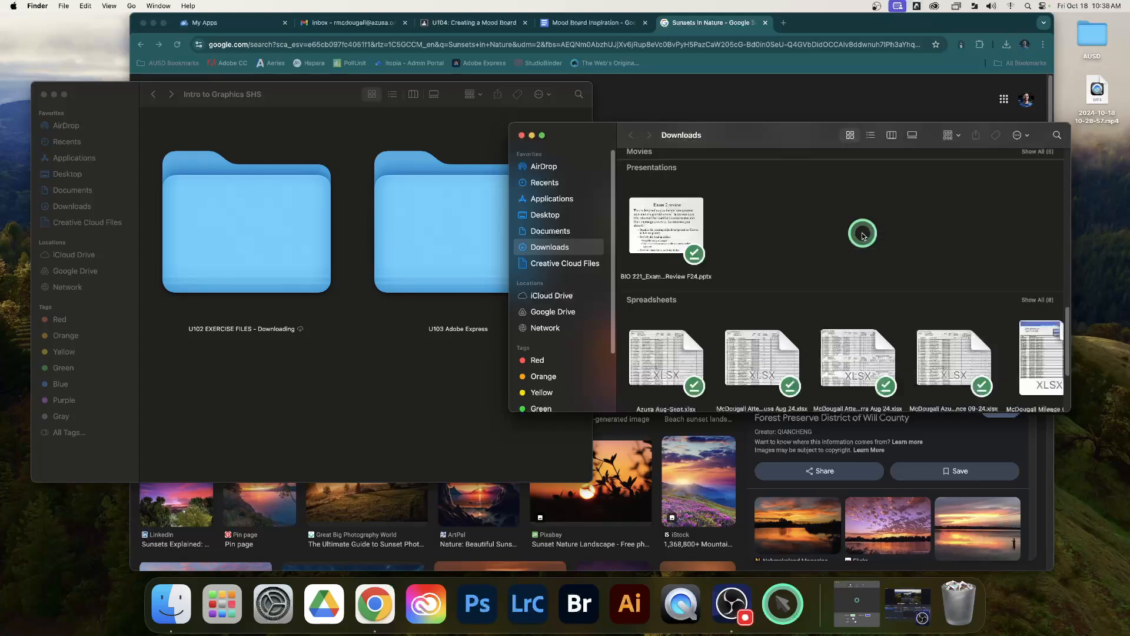
{"action": "left_click", "coordinate": [949, 135]}
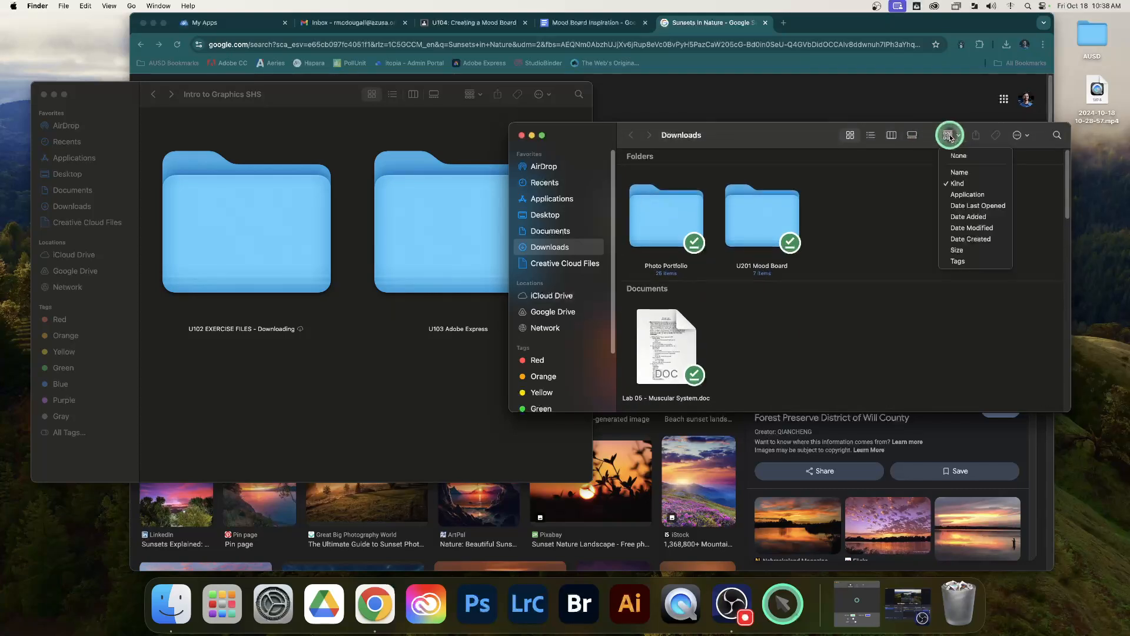
{"action": "left_click", "coordinate": [960, 228]}
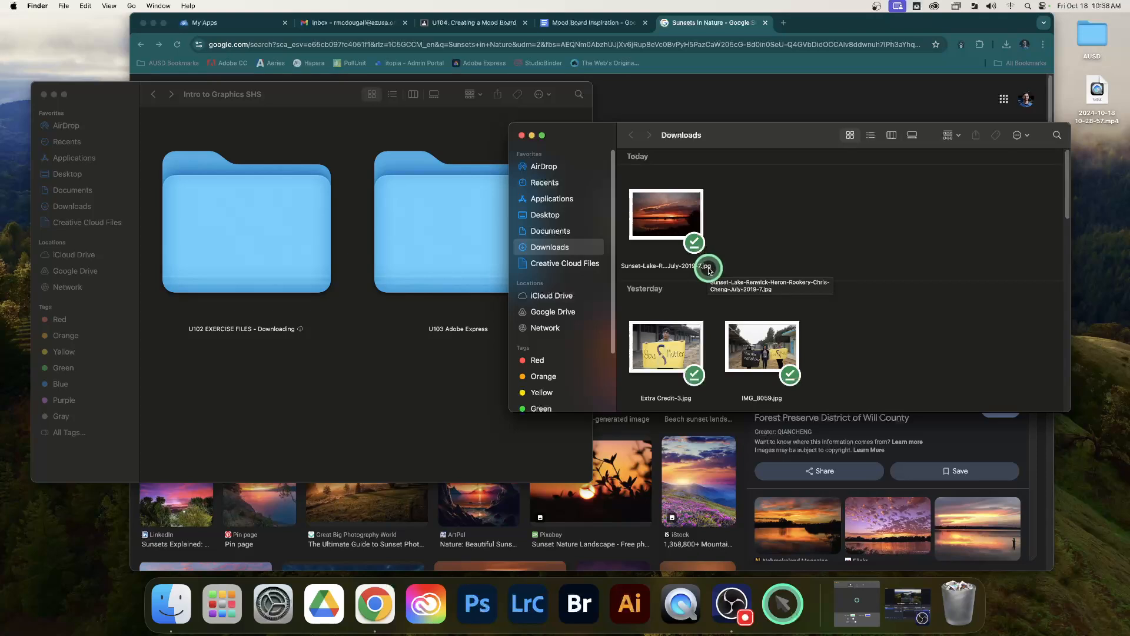
Step: Switch to Chrome, save the Conservation Visual Storytellers Academy sunset image to Downloads under its suggested name, and check the folder in Finder
{"action": "left_click", "coordinate": [836, 83]}
{"action": "left_click", "coordinate": [235, 230]}
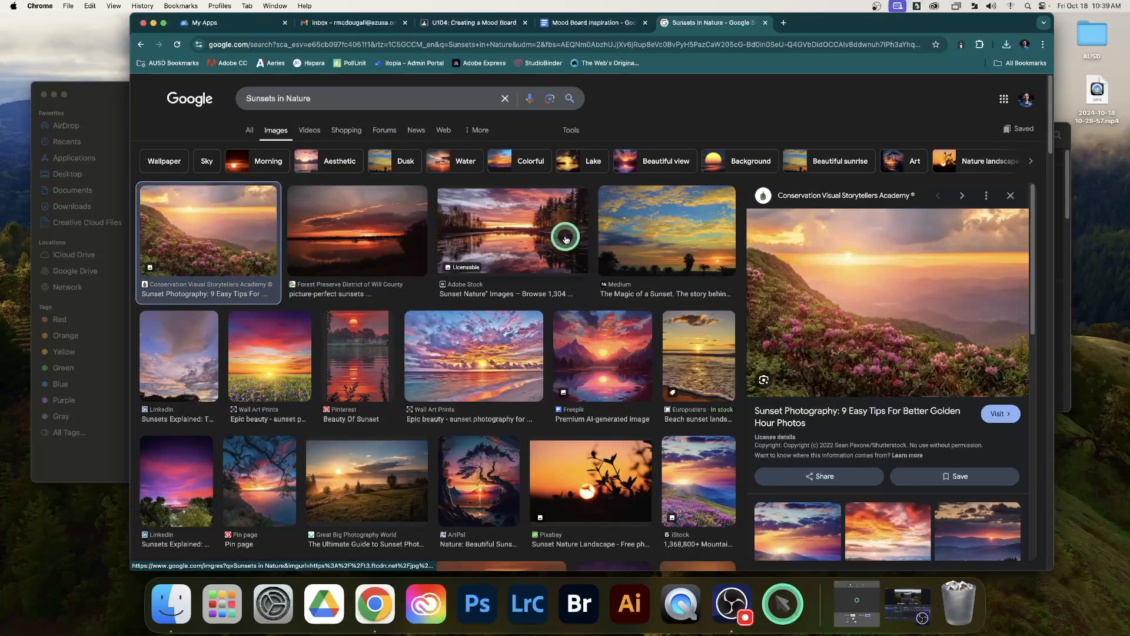
{"action": "right_click", "coordinate": [897, 280]}
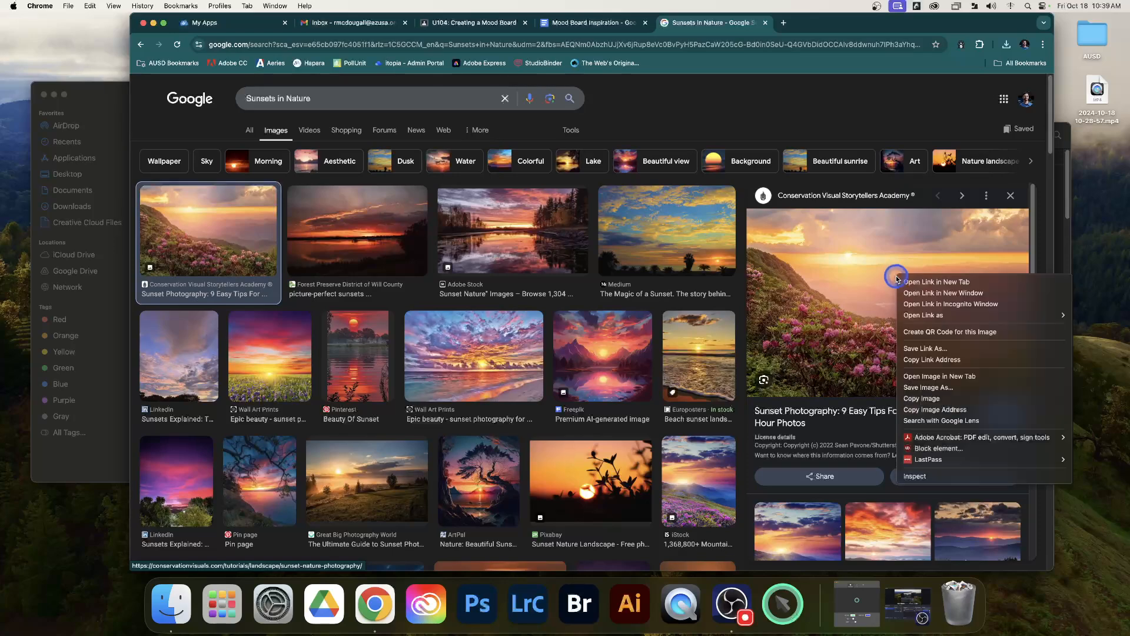
{"action": "left_click", "coordinate": [925, 388]}
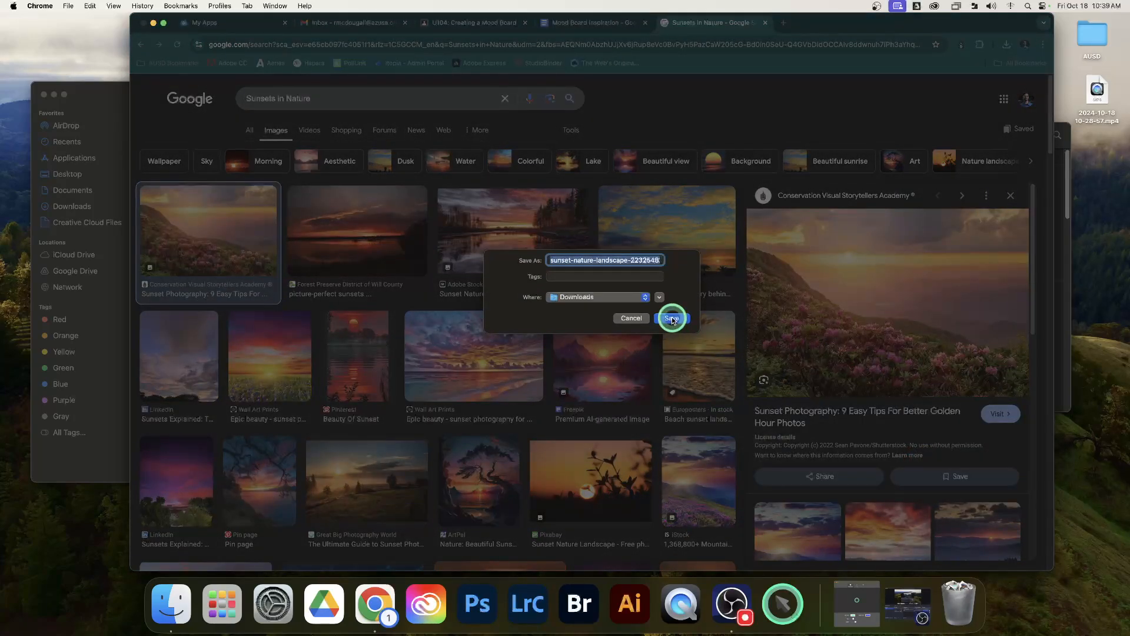
{"action": "left_click", "coordinate": [673, 318]}
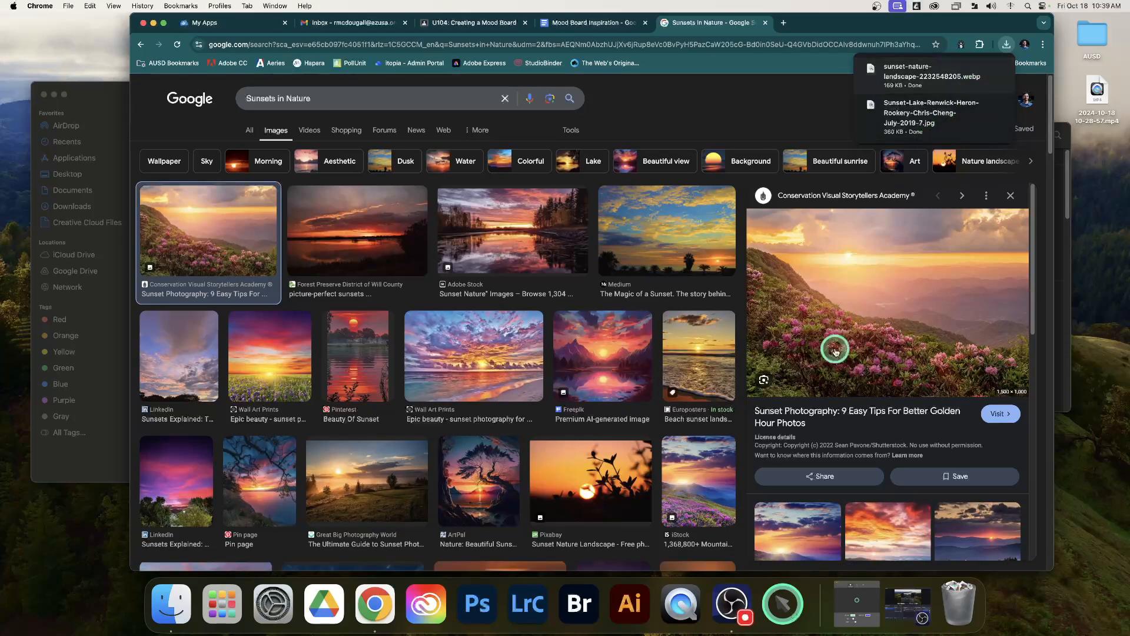
{"action": "left_click", "coordinate": [188, 587]}
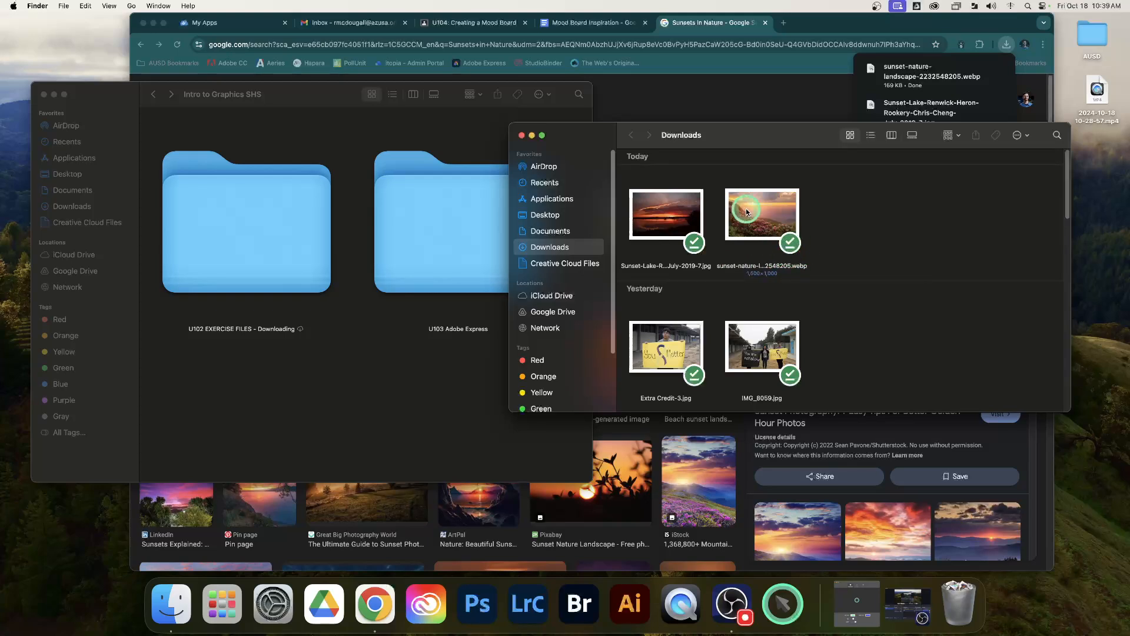
Step: Return to Chrome, copy the theme "Sports at Night" from the Mood Board Inspiration document and run a Google image search for it
{"action": "left_click", "coordinate": [800, 66]}
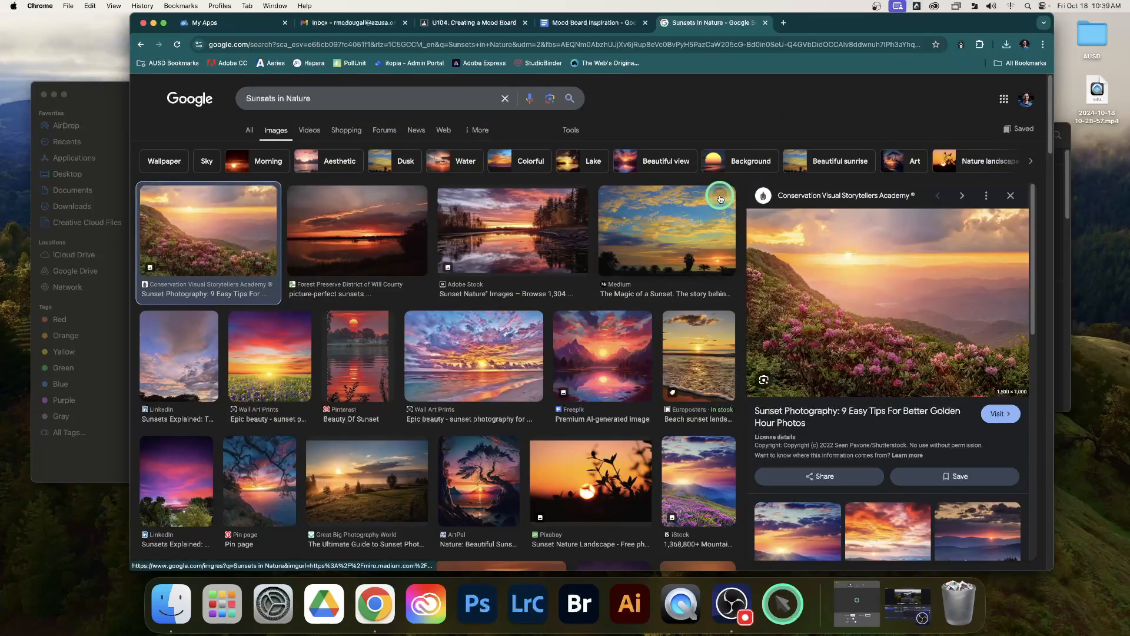
{"action": "scroll", "coordinate": [421, 361], "scroll_direction": "down", "scroll_amount": 5}
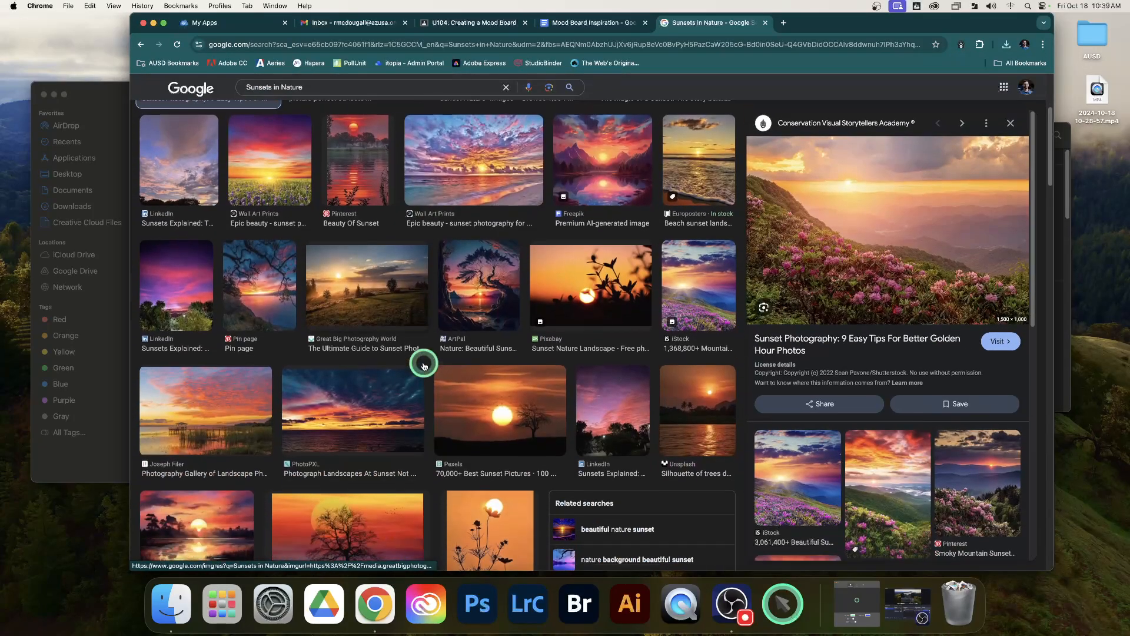
{"action": "scroll", "coordinate": [424, 366], "scroll_direction": "down", "scroll_amount": 1}
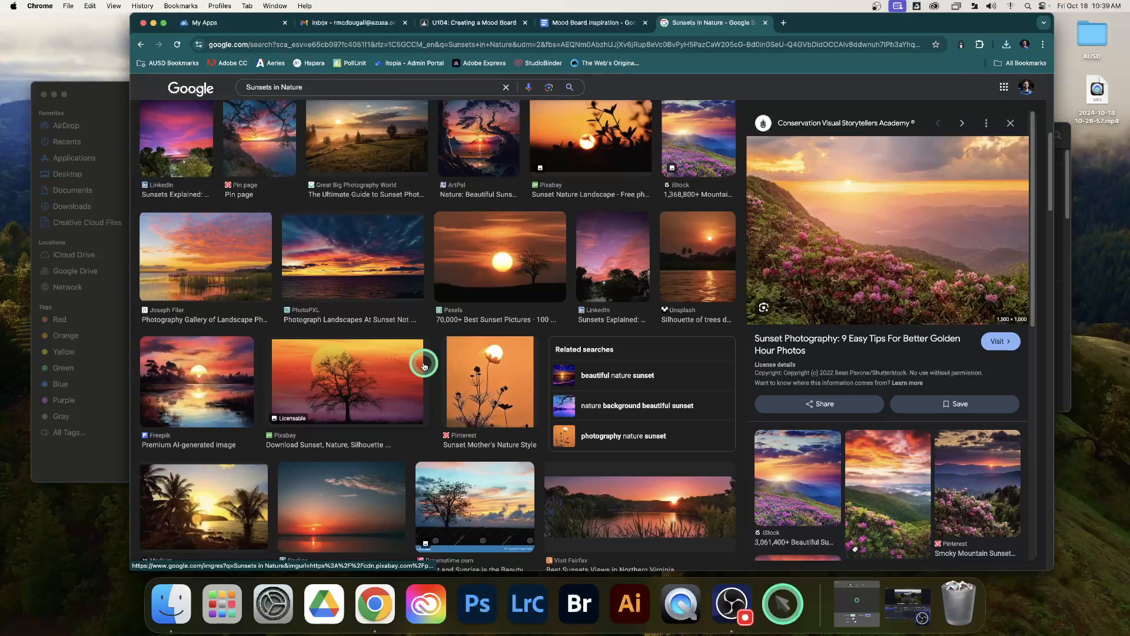
{"action": "left_click", "coordinate": [588, 25]}
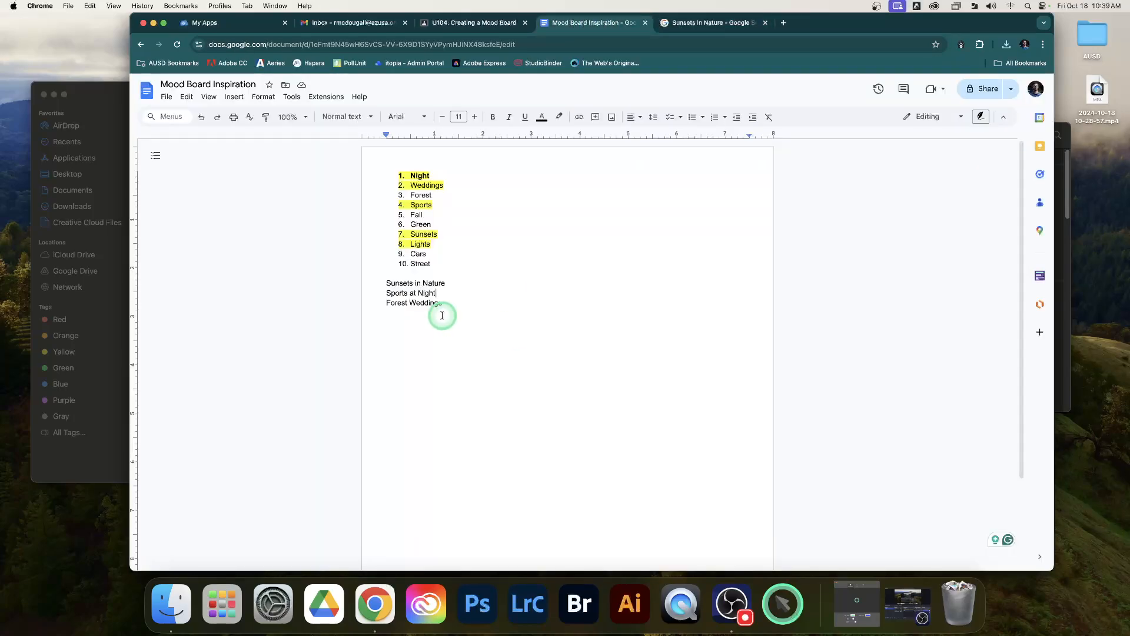
{"action": "left_click_drag", "start_coordinate": [387, 293], "coordinate": [432, 293]}
{"action": "key", "text": "super+c"}
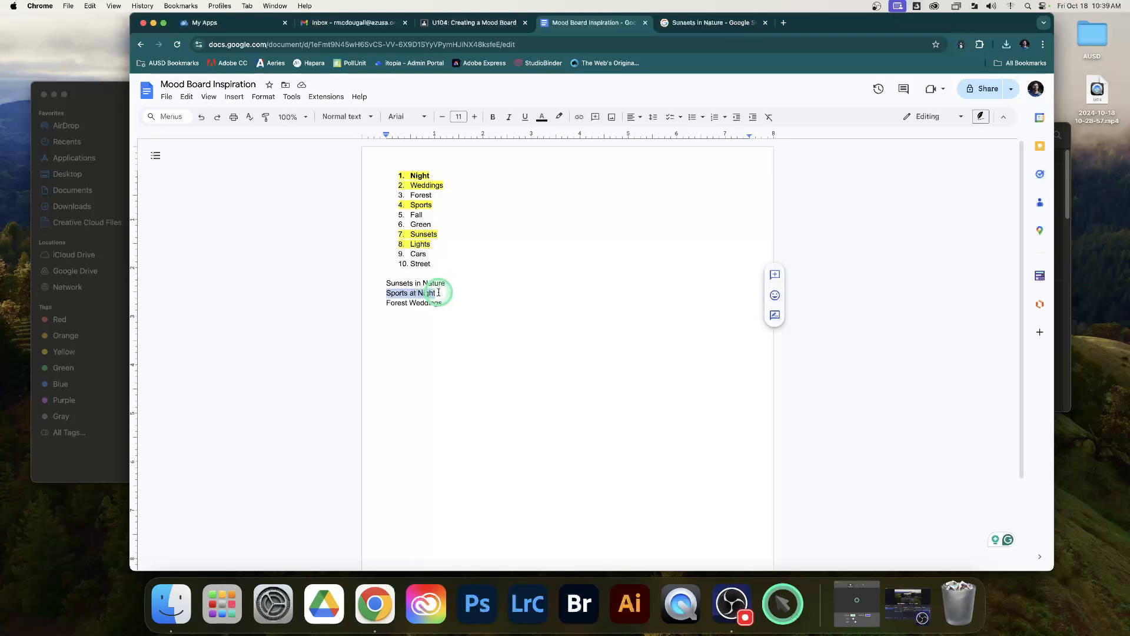
{"action": "left_click", "coordinate": [701, 22]}
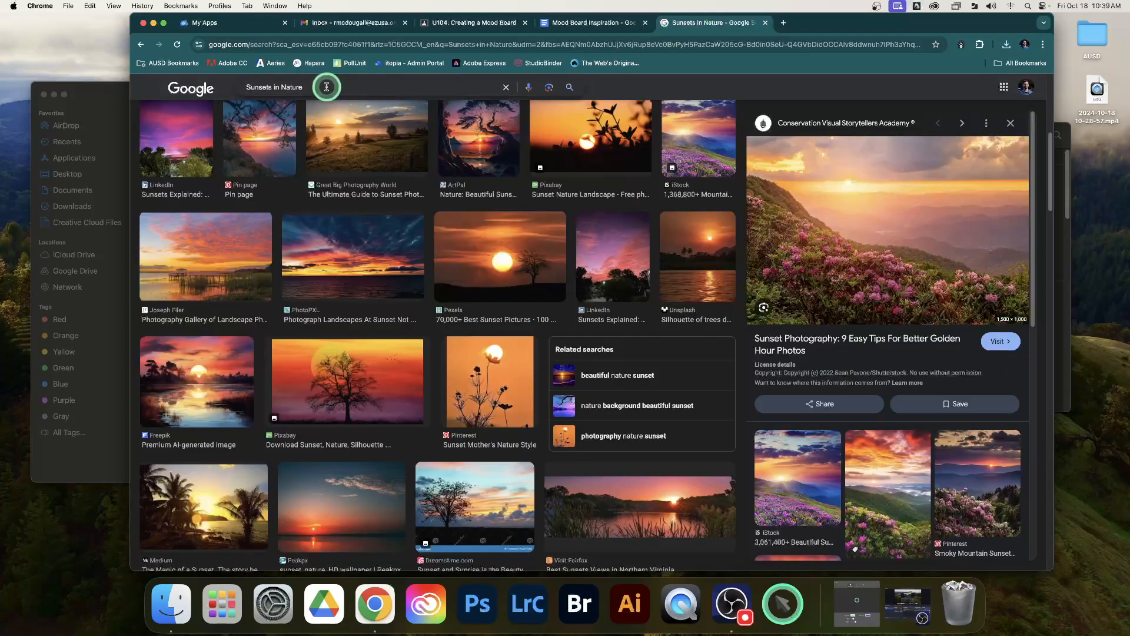
{"action": "double_click", "coordinate": [308, 87]}
{"action": "triple_click", "coordinate": [308, 86]}
{"action": "key", "text": "super+v"}
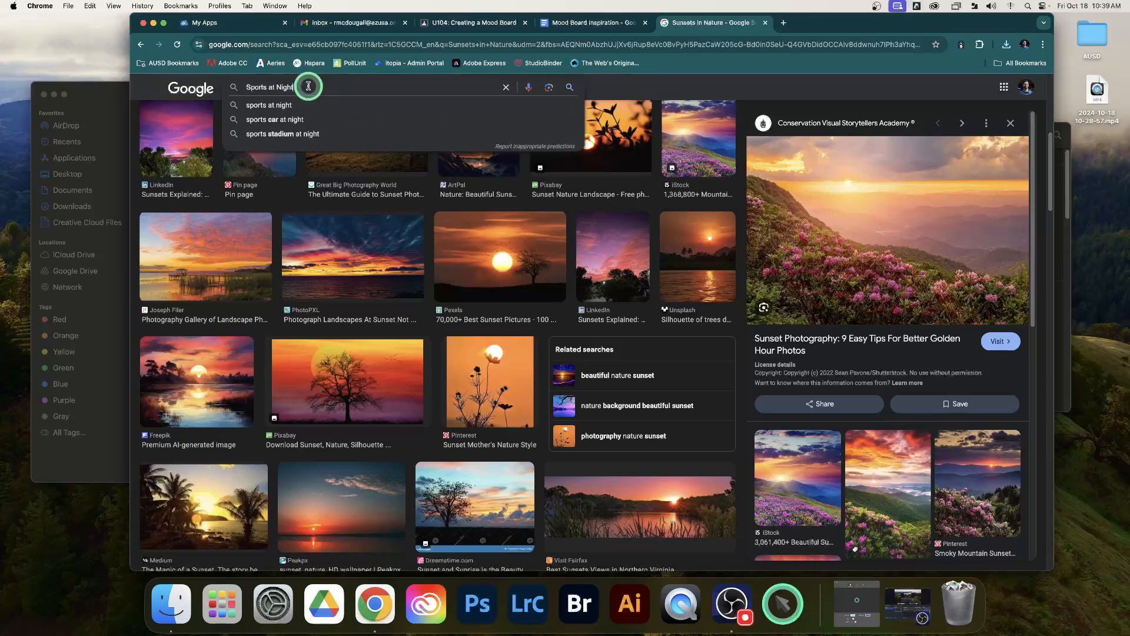
{"action": "key", "text": "Return"}
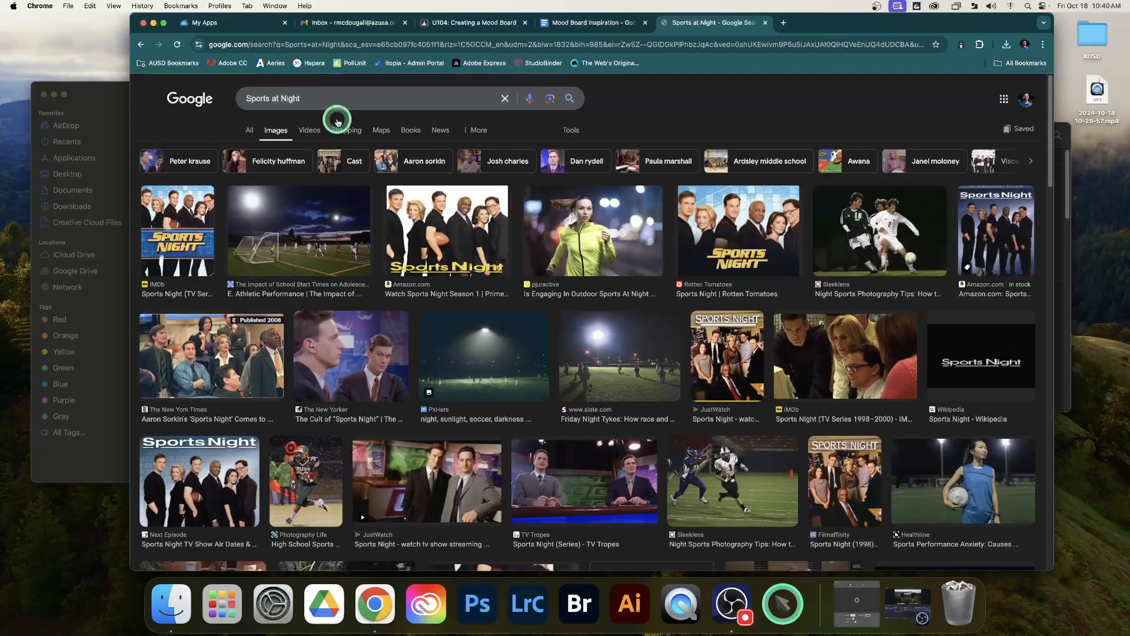
Step: Preview the Freepik football field, Dbackdrop soccer field and Poster Foundry soccer ball images among the sports results
{"action": "scroll", "coordinate": [595, 264], "scroll_direction": "down", "scroll_amount": 6}
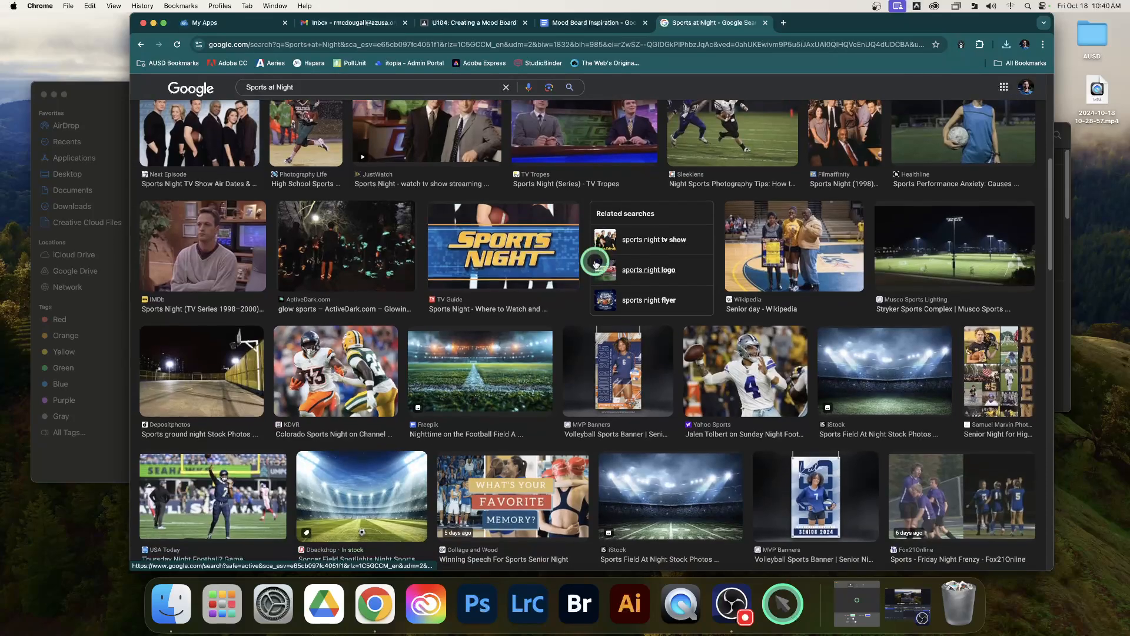
{"action": "left_click", "coordinate": [488, 377]}
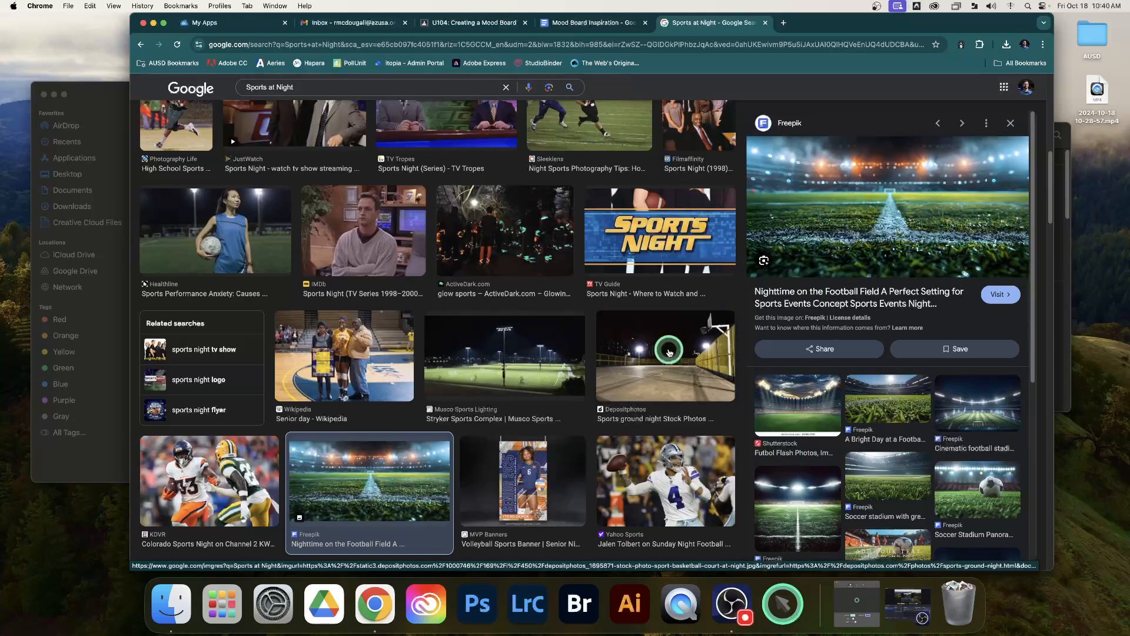
{"action": "scroll", "coordinate": [669, 352], "scroll_direction": "down", "scroll_amount": 6}
{"action": "left_click", "coordinate": [667, 267]}
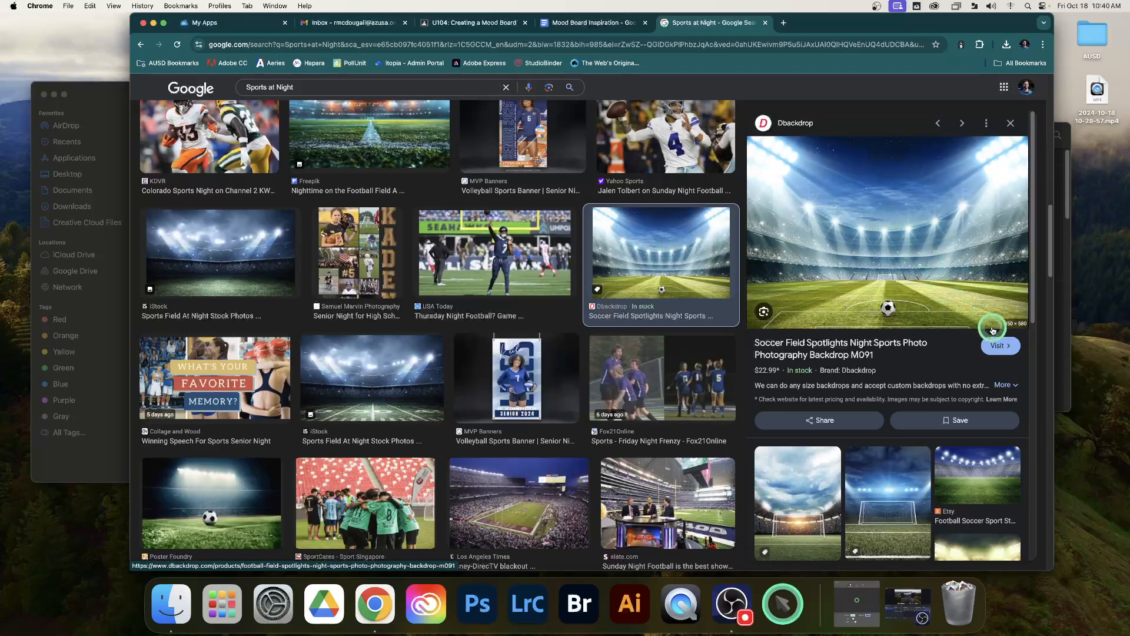
{"action": "scroll", "coordinate": [678, 418], "scroll_direction": "down", "scroll_amount": 2}
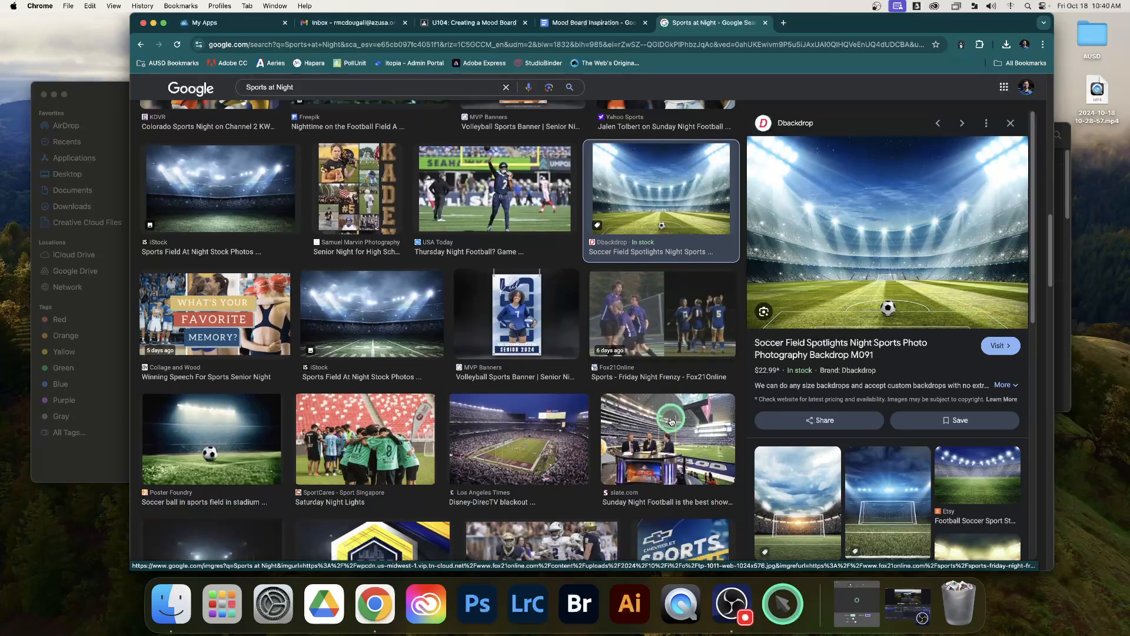
{"action": "left_click", "coordinate": [180, 443]}
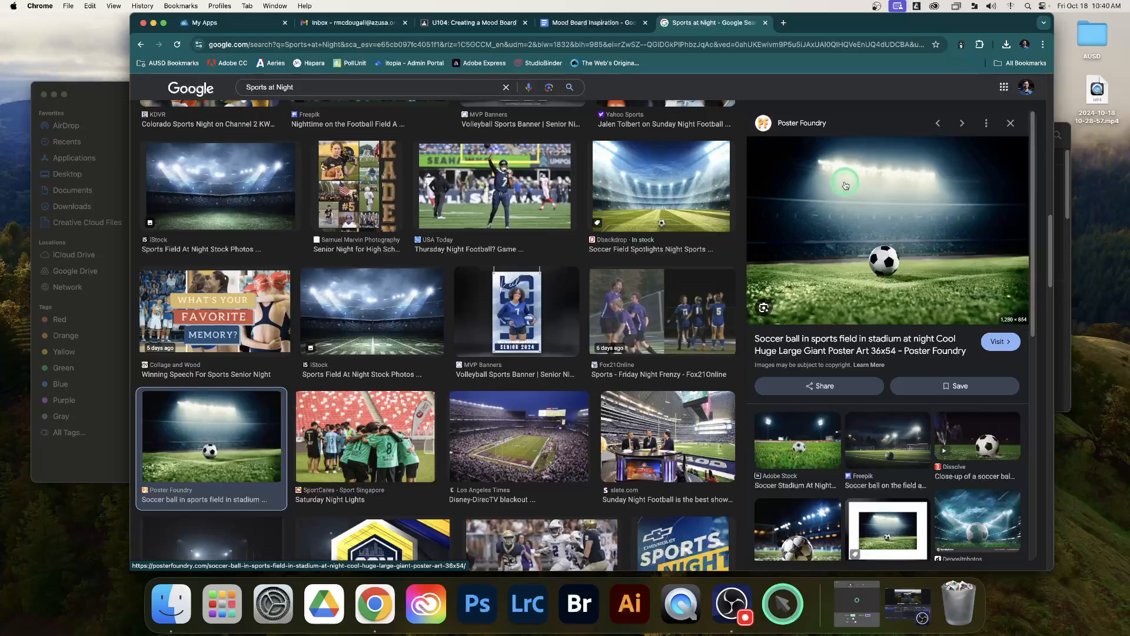
Step: Save the previewed Poster Foundry soccer ball image to the Downloads folder under its suggested name
{"action": "right_click", "coordinate": [867, 206]}
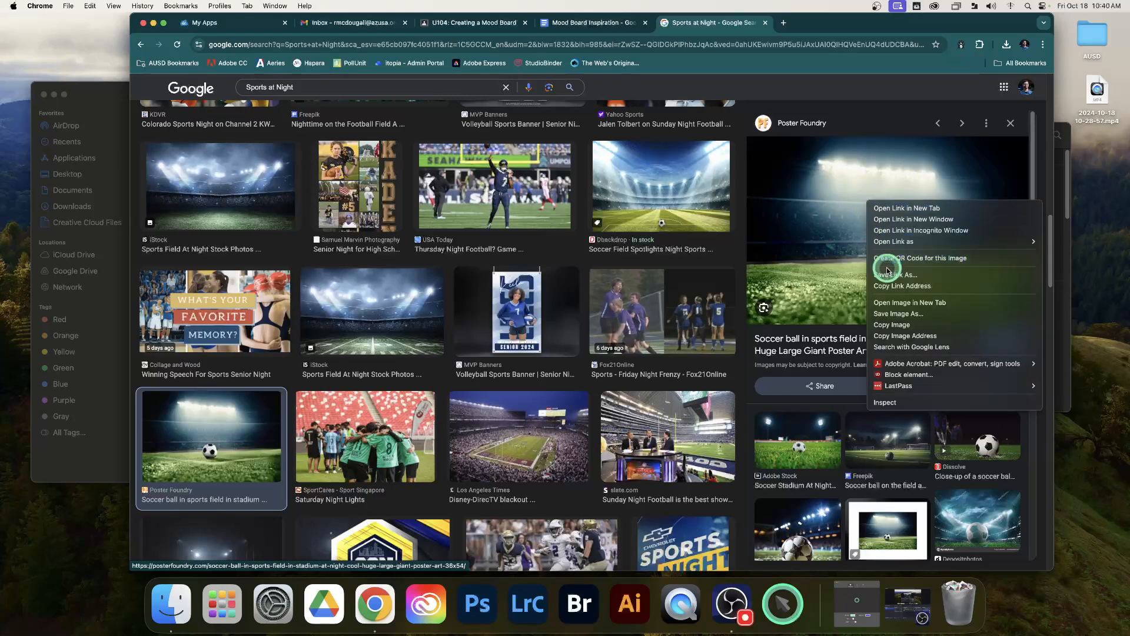
{"action": "left_click", "coordinate": [888, 314]}
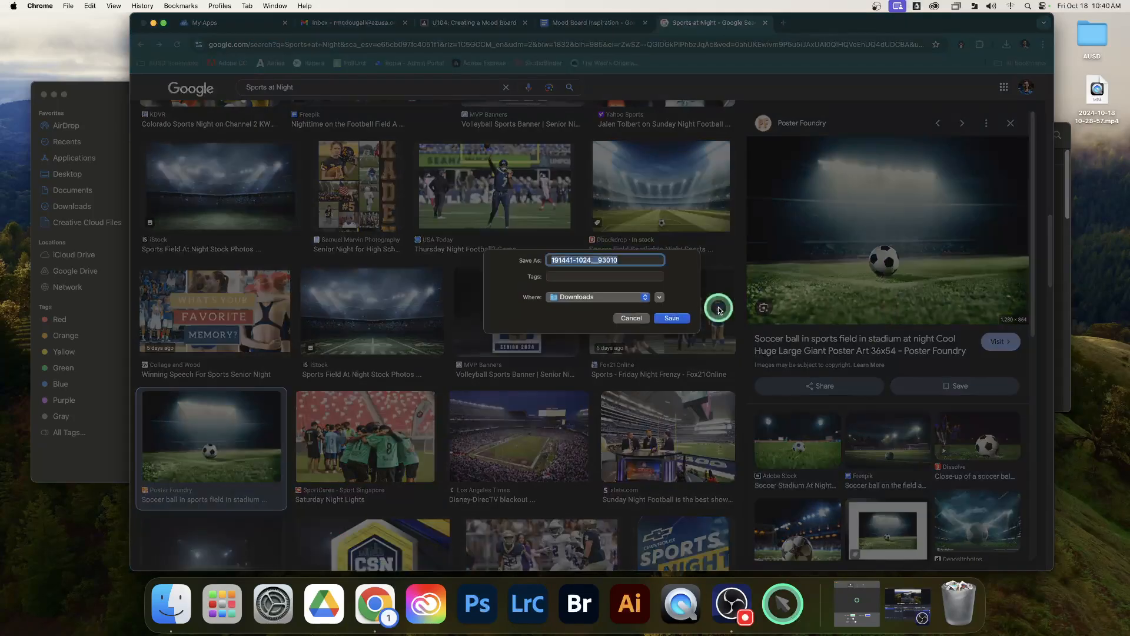
{"action": "left_click", "coordinate": [677, 318]}
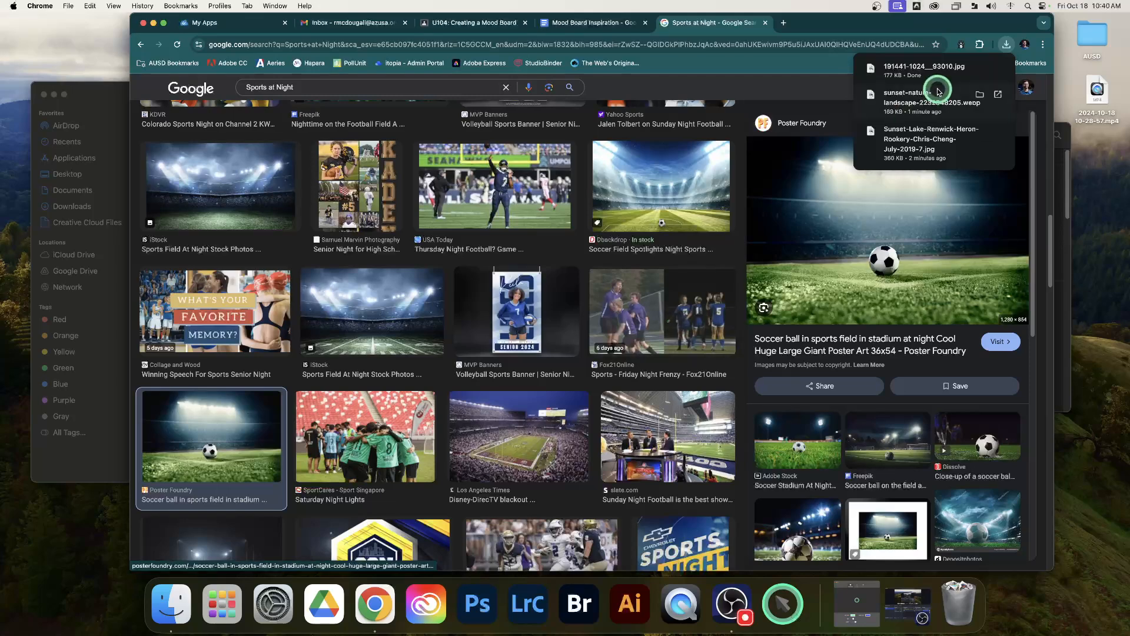
Step: Switch to the Downloads folder in Finder and group its files by Kind
{"action": "left_click", "coordinate": [170, 604]}
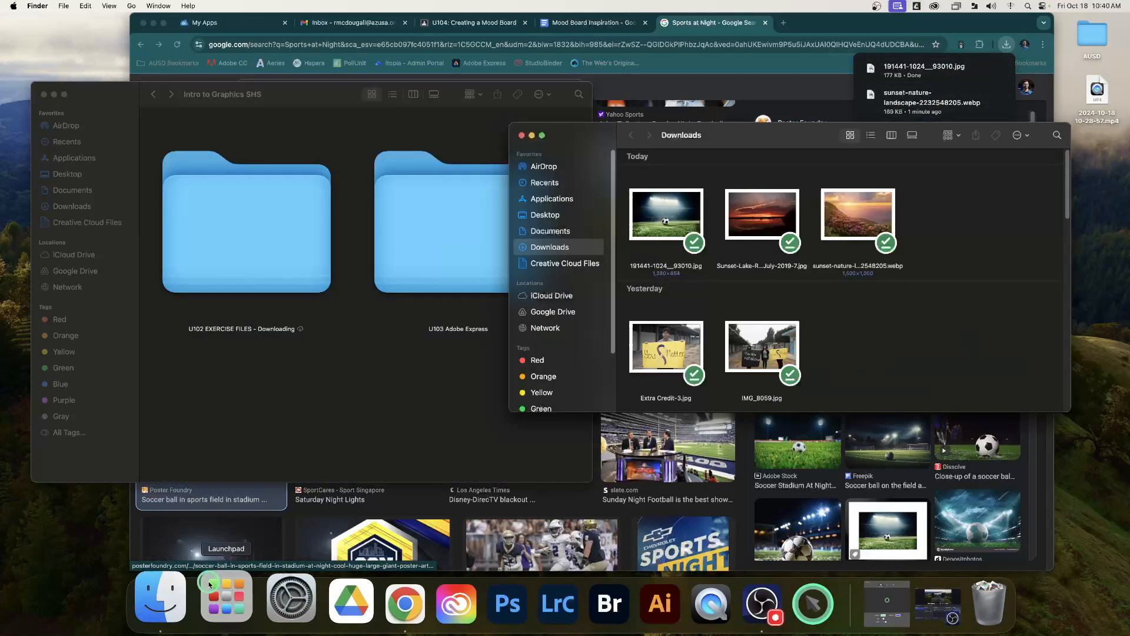
{"action": "left_click", "coordinate": [675, 260]}
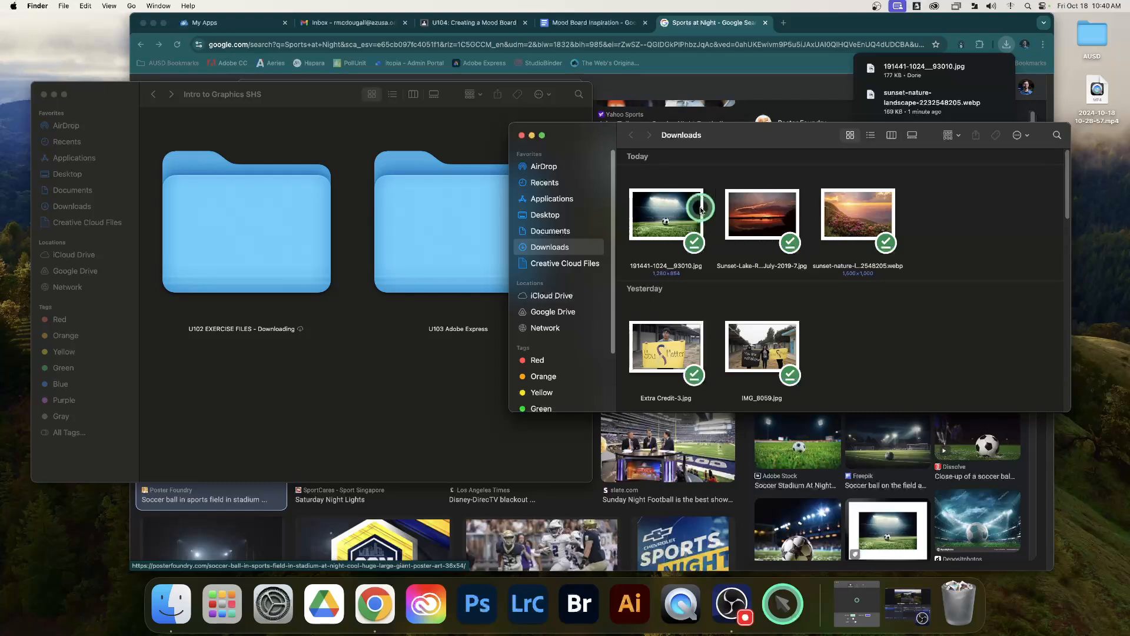
{"action": "left_click", "coordinate": [949, 137]}
{"action": "left_click", "coordinate": [955, 184]}
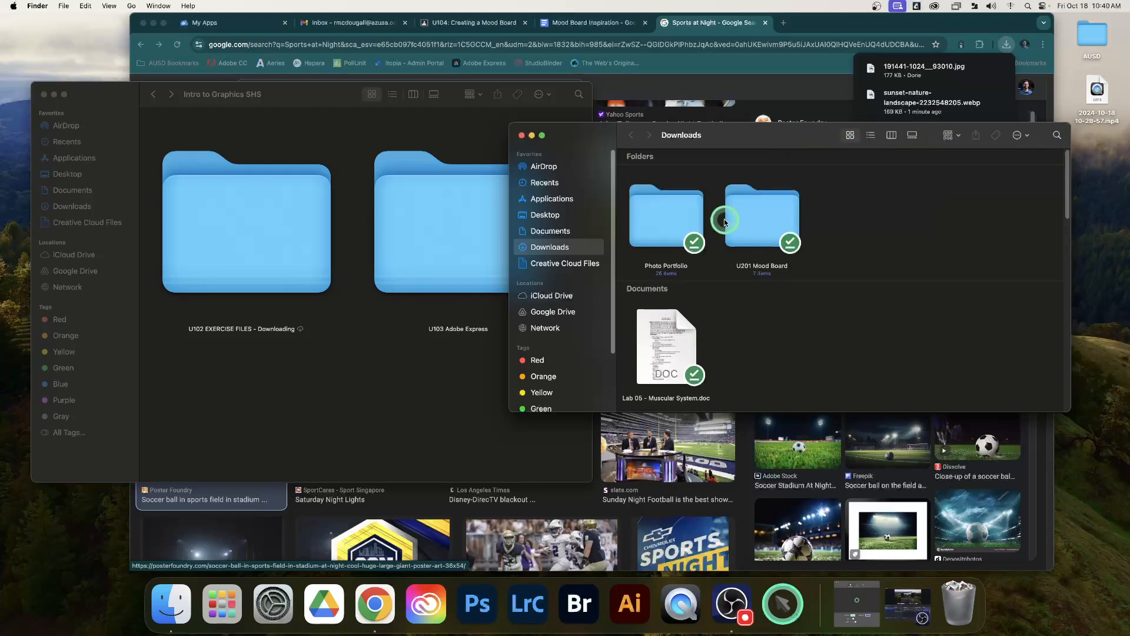
Step: Open the U201 Mood Board folder in Downloads and look through its saved inspiration images
{"action": "left_click", "coordinate": [765, 214]}
{"action": "double_click", "coordinate": [766, 213]}
{"action": "scroll", "coordinate": [854, 247], "scroll_direction": "down", "scroll_amount": 3}
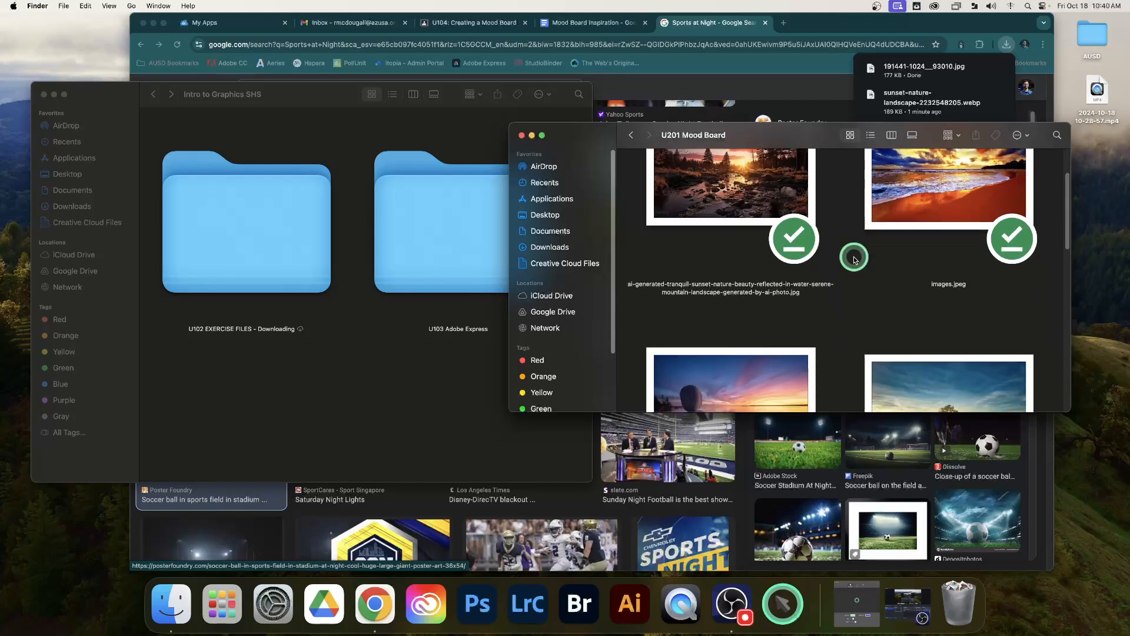
{"action": "scroll", "coordinate": [854, 260], "scroll_direction": "down", "scroll_amount": 3}
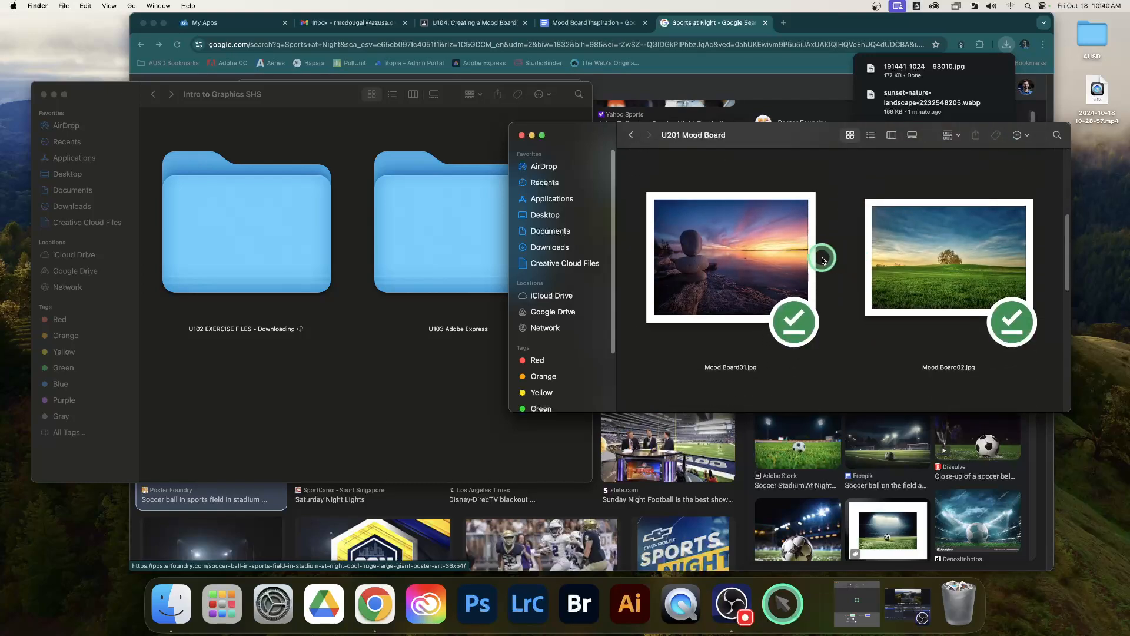
{"action": "scroll", "coordinate": [848, 248], "scroll_direction": "down", "scroll_amount": 2}
{"action": "scroll", "coordinate": [861, 212], "scroll_direction": "down", "scroll_amount": 4}
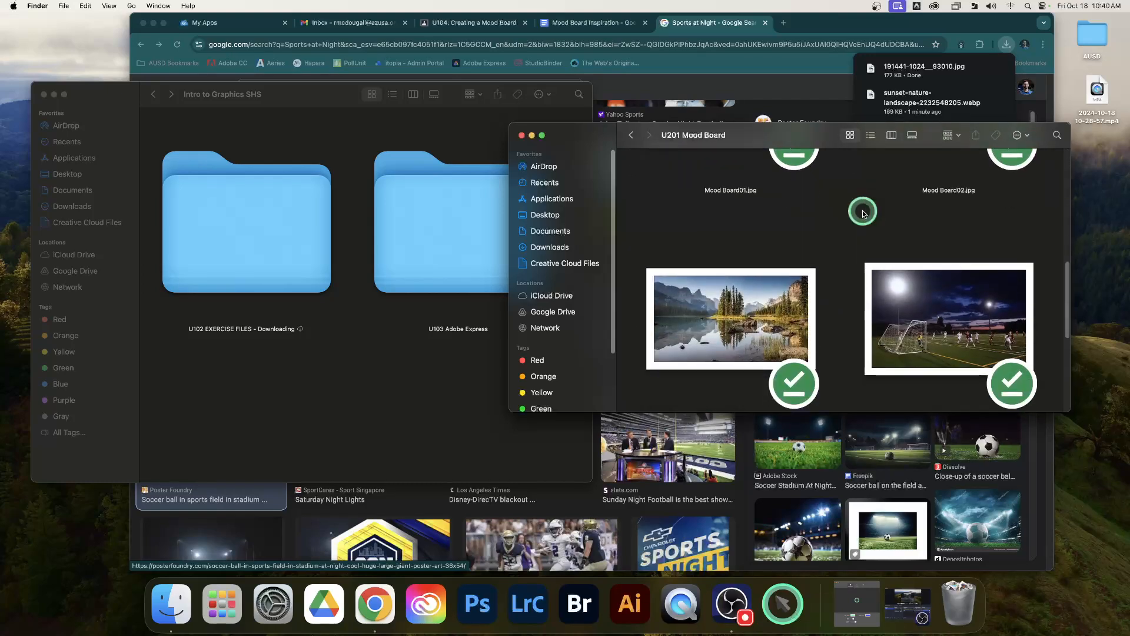
{"action": "scroll", "coordinate": [841, 253], "scroll_direction": "down", "scroll_amount": 3}
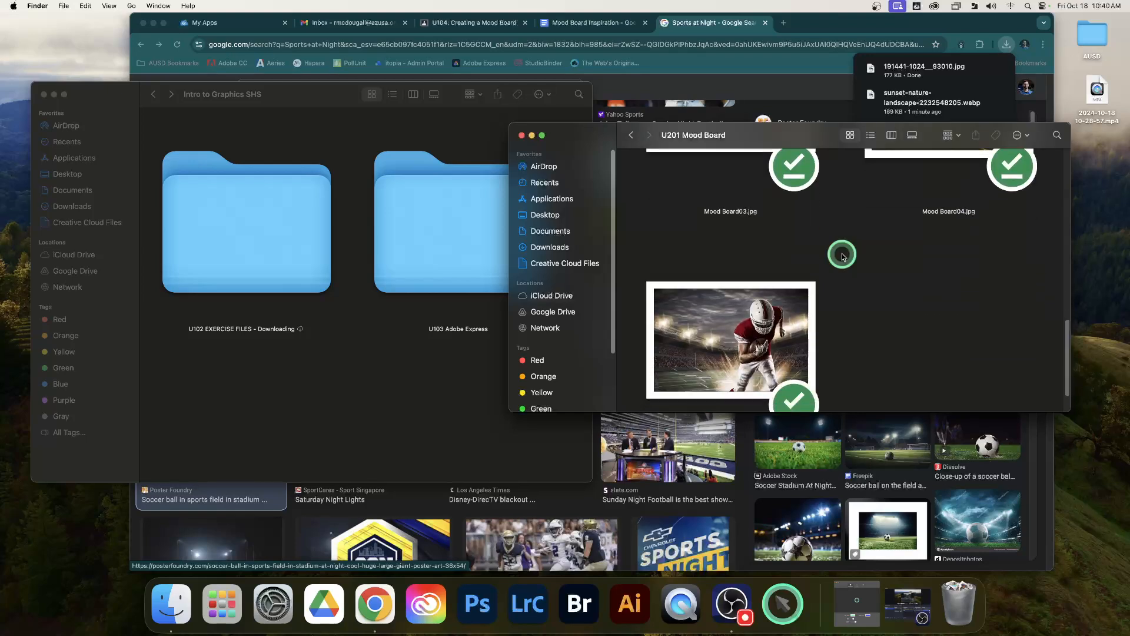
{"action": "scroll", "coordinate": [842, 257], "scroll_direction": "up", "scroll_amount": 5}
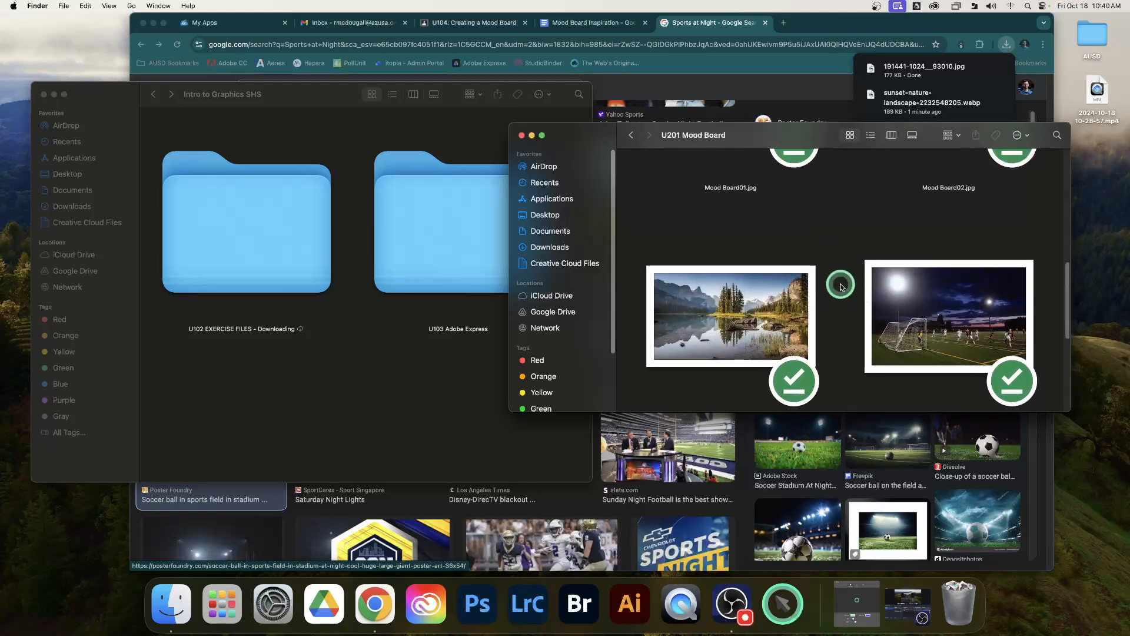
Step: In the Intro to Graphics SHS window, go back to the Google Drive top level and return to that folder
{"action": "left_click", "coordinate": [256, 410]}
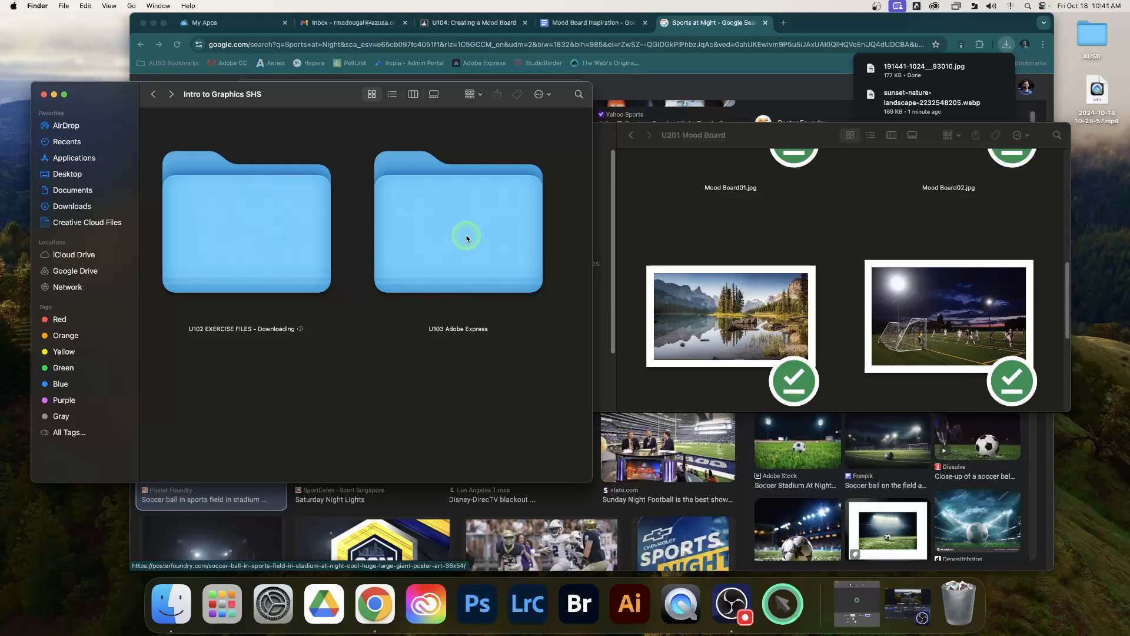
{"action": "left_click", "coordinate": [152, 96]}
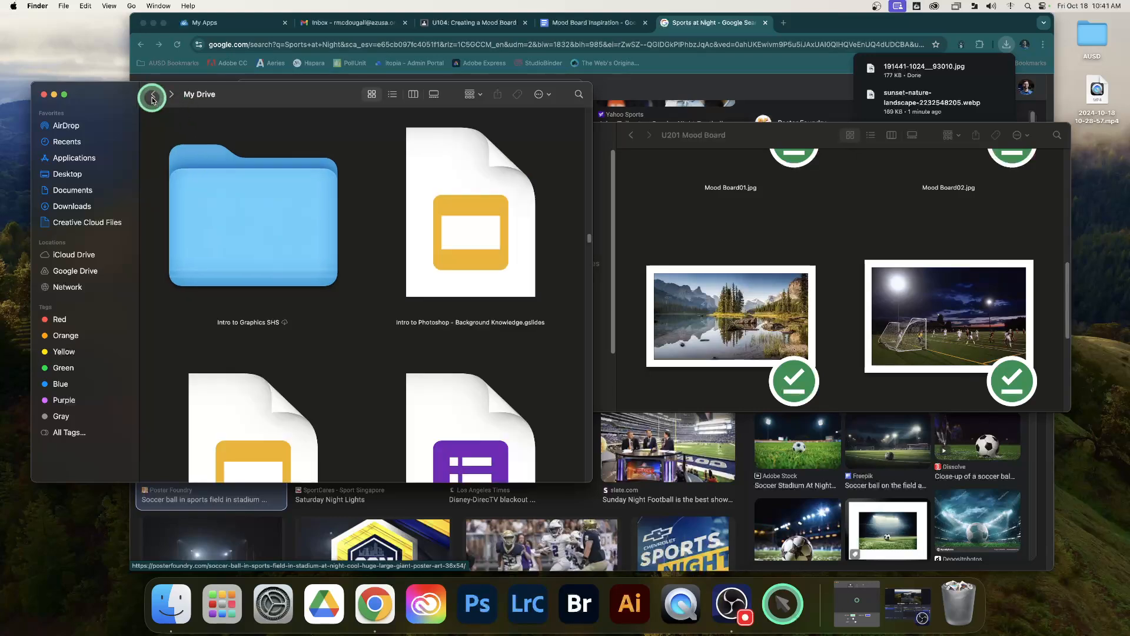
{"action": "left_click", "coordinate": [153, 96]}
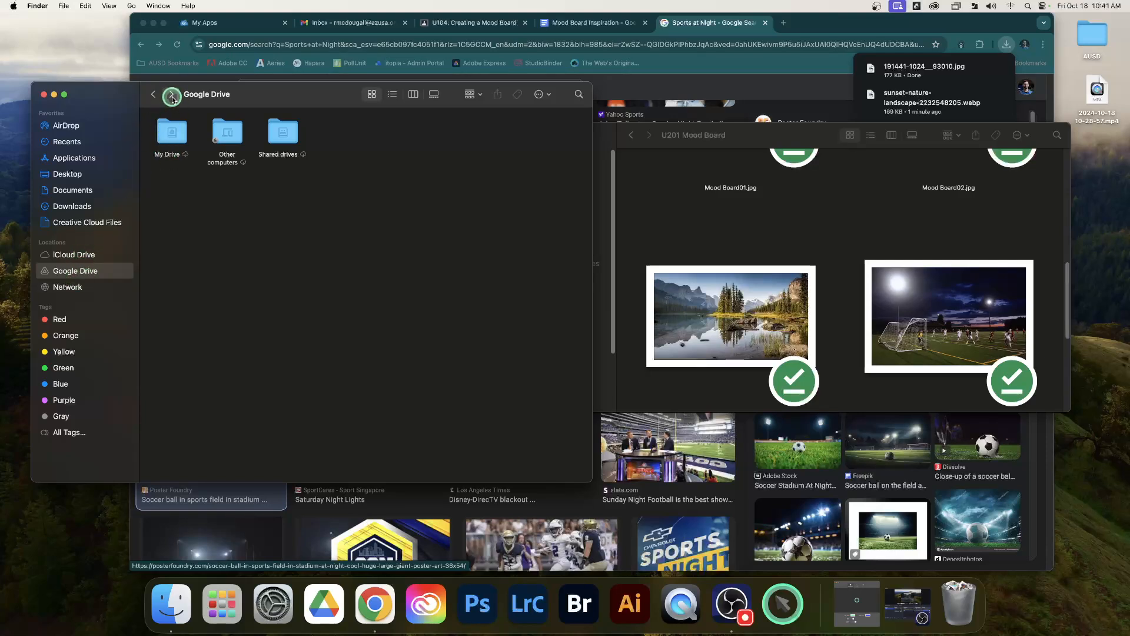
{"action": "double_click", "coordinate": [172, 134]}
{"action": "left_click", "coordinate": [172, 95]}
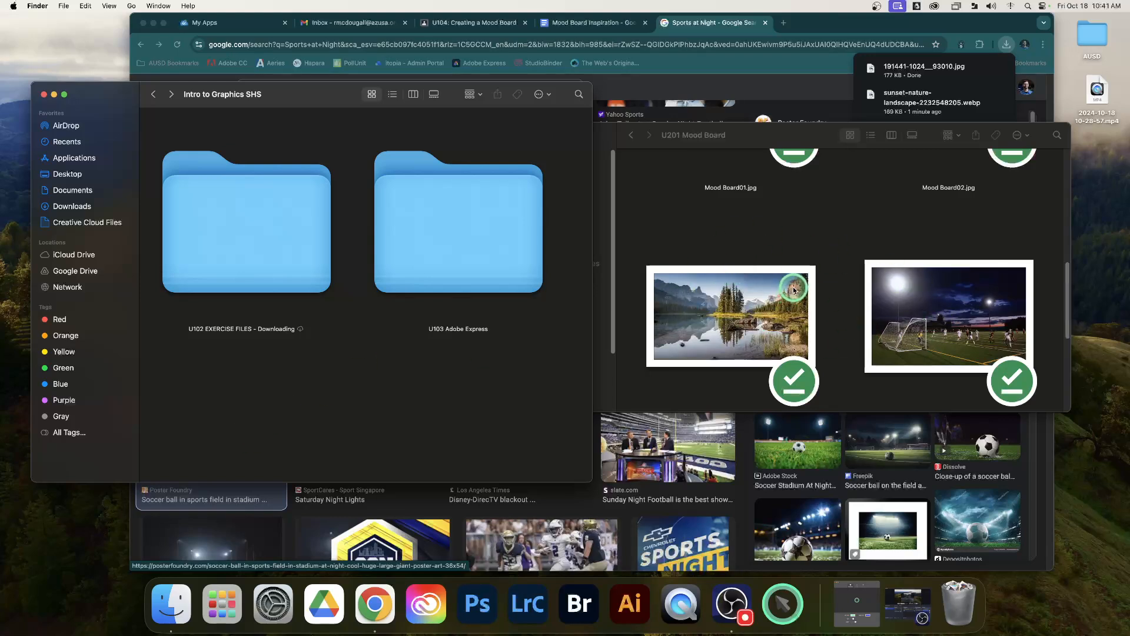
Step: Look through the U201 Mood Board images and create a folder named U104 Mood Board in Intro to Graphics SHS
{"action": "scroll", "coordinate": [795, 271], "scroll_direction": "down", "scroll_amount": 5}
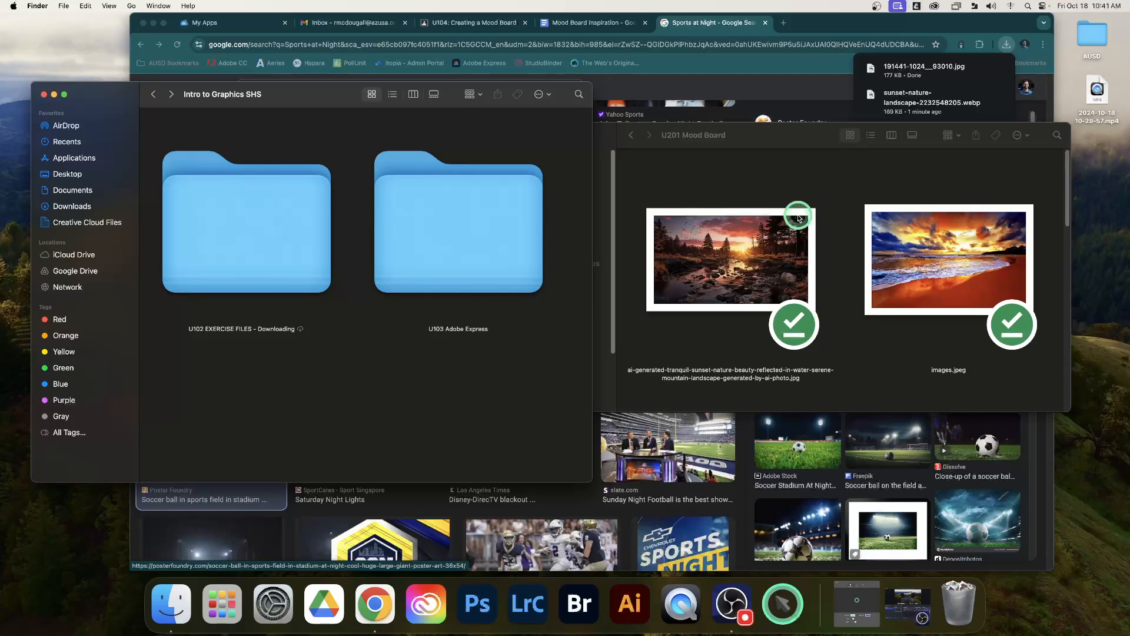
{"action": "scroll", "coordinate": [801, 221], "scroll_direction": "down", "scroll_amount": 10}
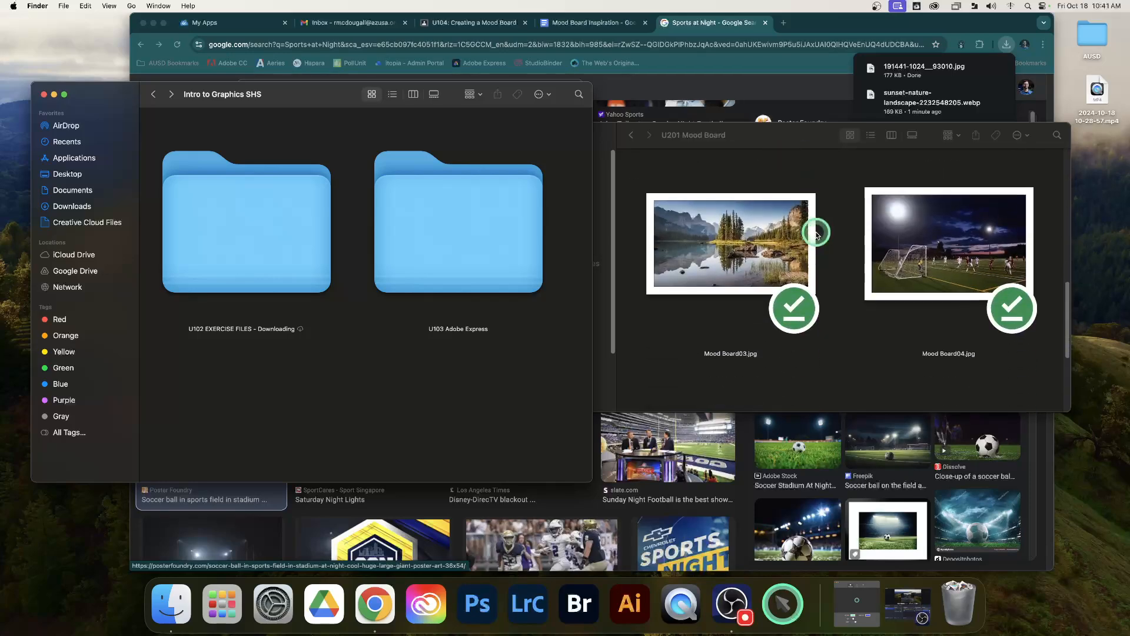
{"action": "scroll", "coordinate": [816, 234], "scroll_direction": "up", "scroll_amount": 5}
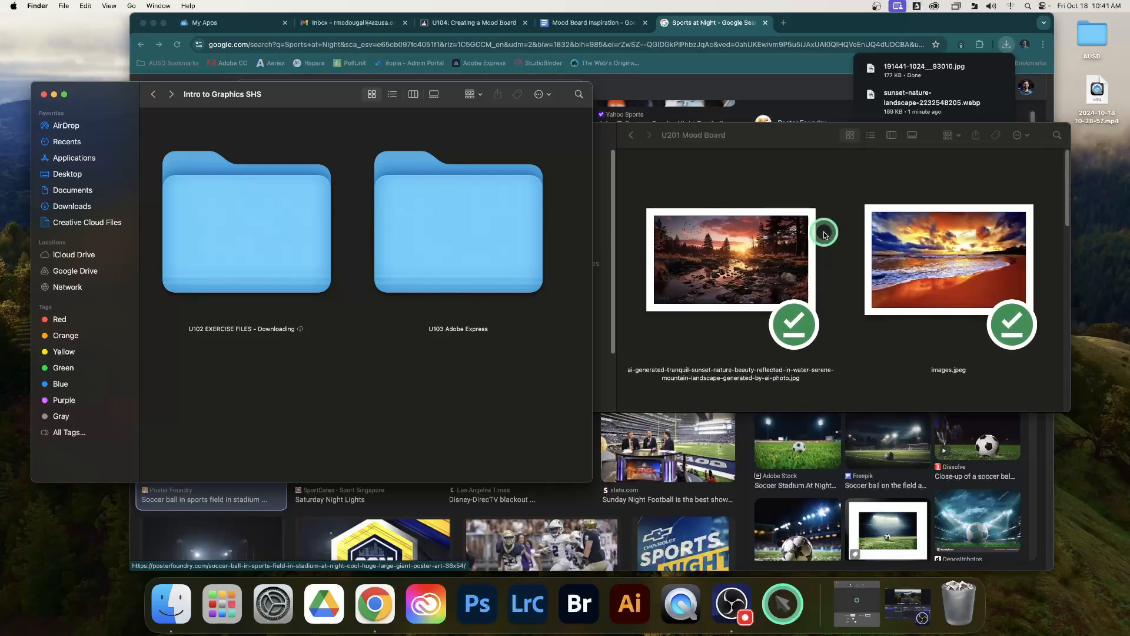
{"action": "right_click", "coordinate": [246, 436]}
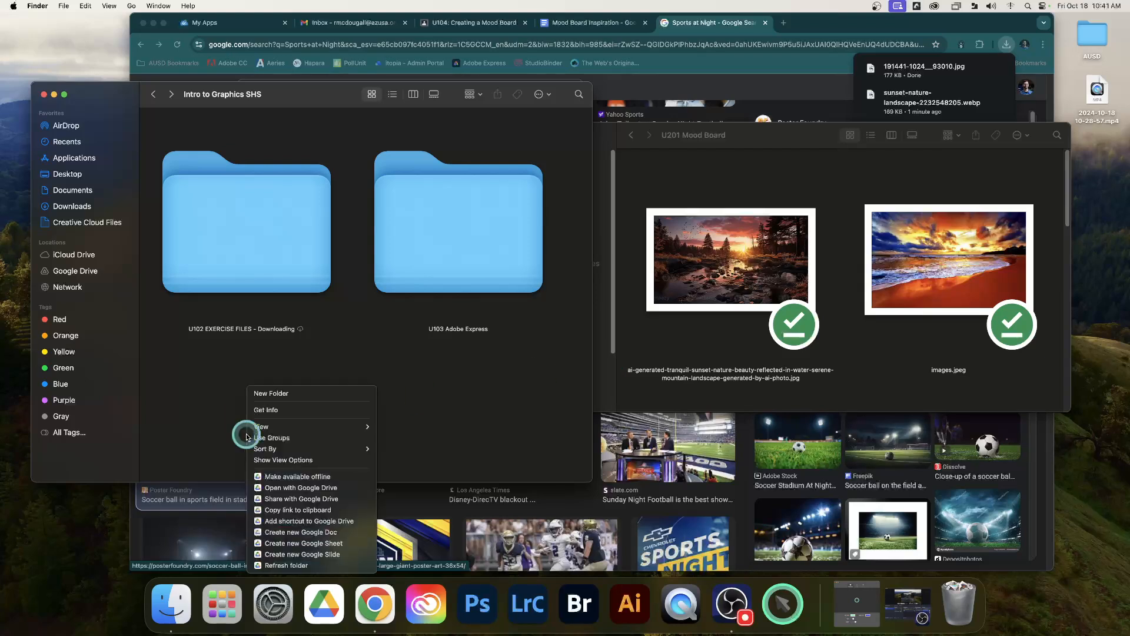
{"action": "left_click", "coordinate": [277, 394]}
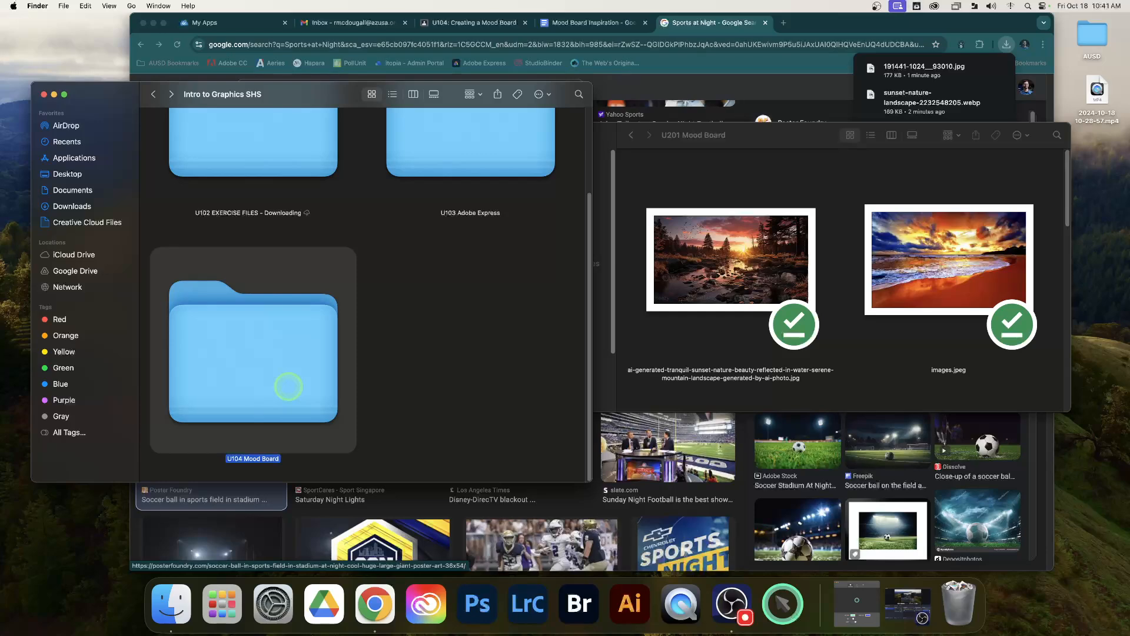
Step: Move all images from U201 Mood Board into the U104 Mood Board folder and confirm the move to Google Drive
{"action": "left_click", "coordinate": [686, 173]}
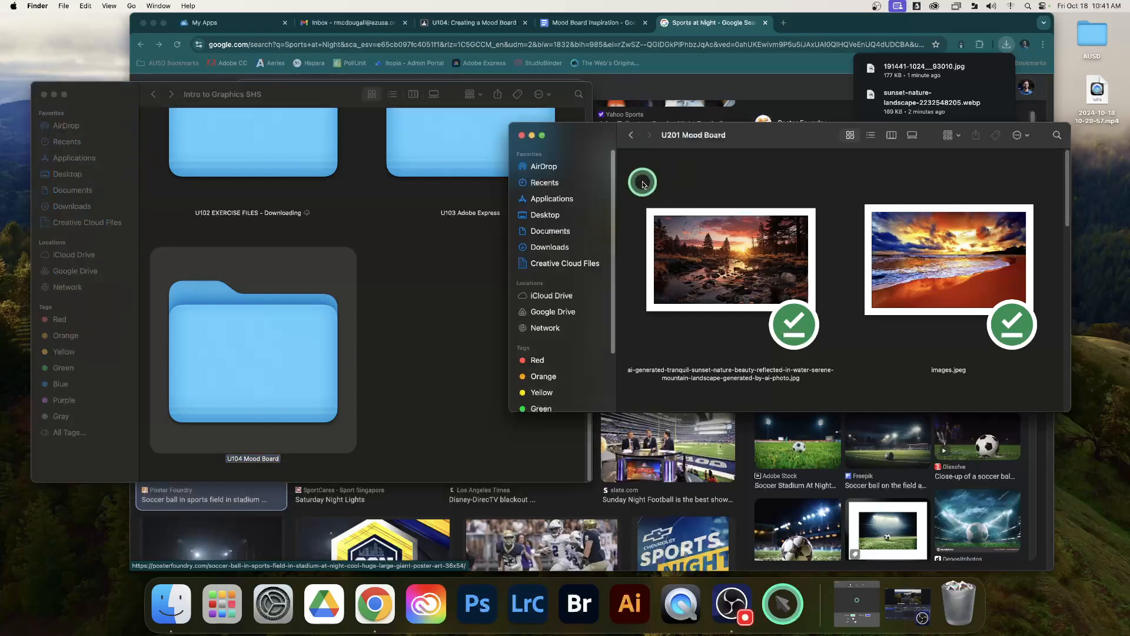
{"action": "left_click_drag", "start_coordinate": [632, 175], "coordinate": [1003, 334]}
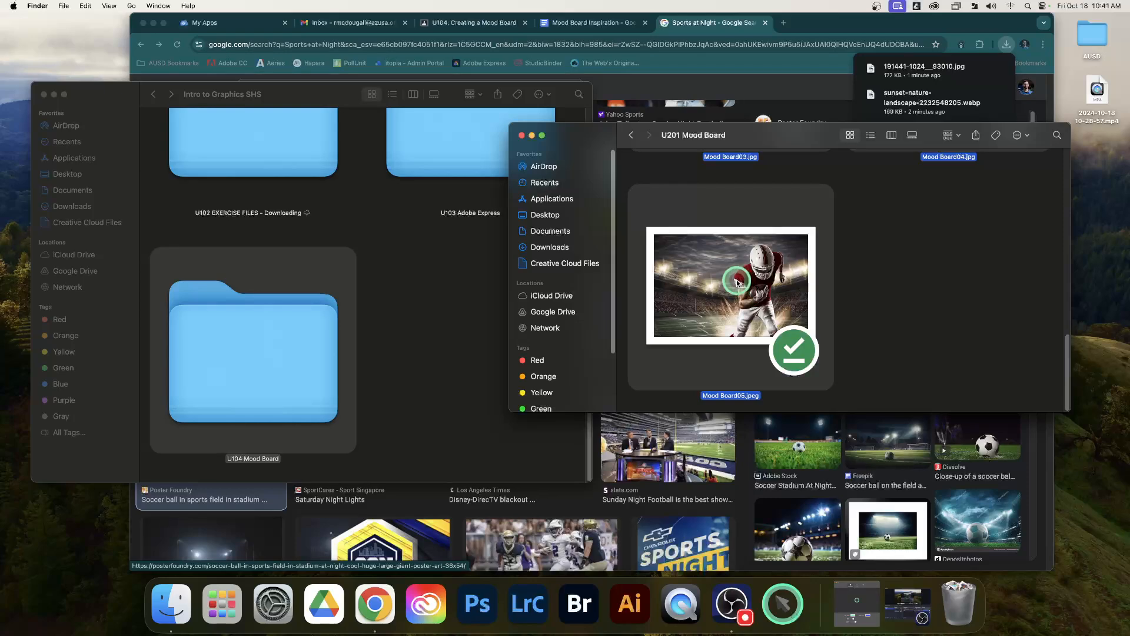
{"action": "left_click_drag", "start_coordinate": [737, 283], "coordinate": [250, 356]}
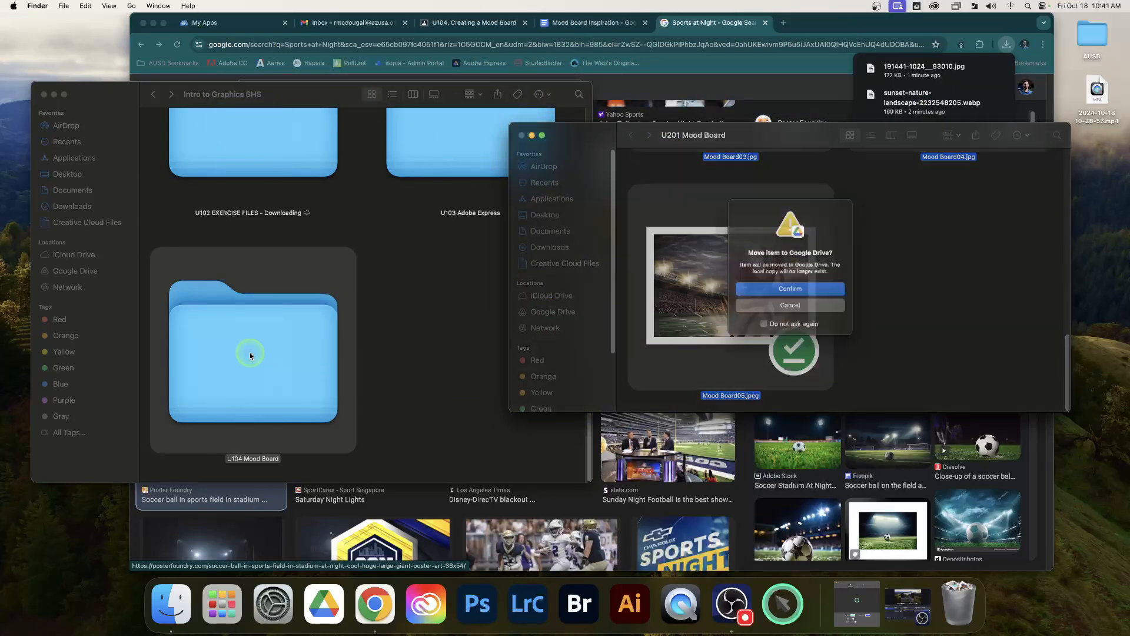
{"action": "left_click", "coordinate": [765, 288]}
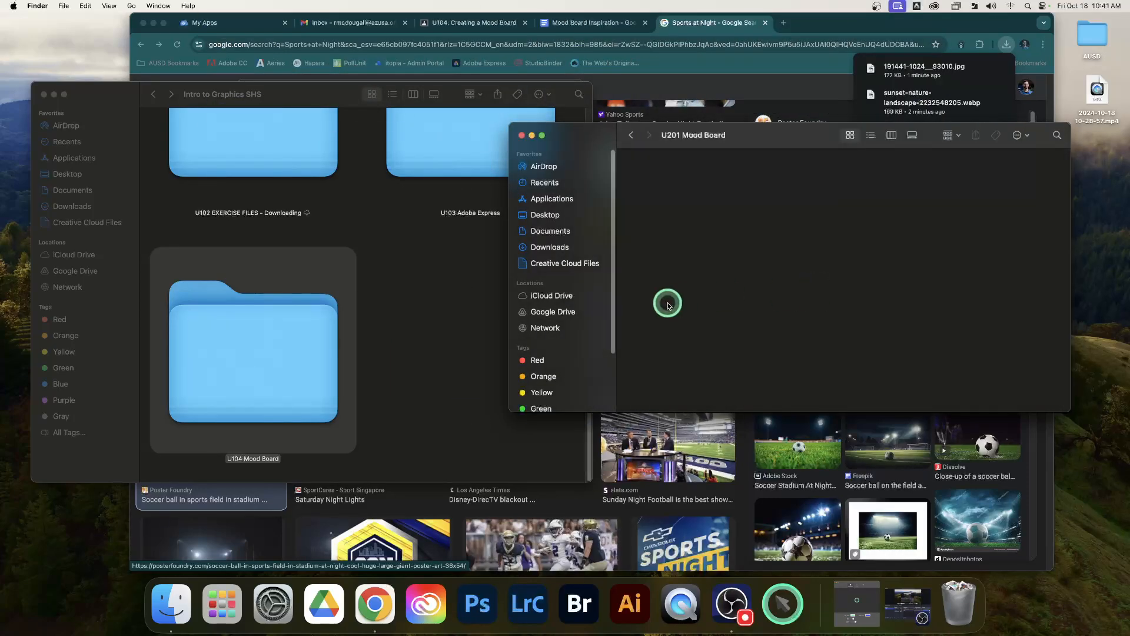
Step: Open the U104 Mood Board folder and check the images moved into it
{"action": "left_click", "coordinate": [396, 336]}
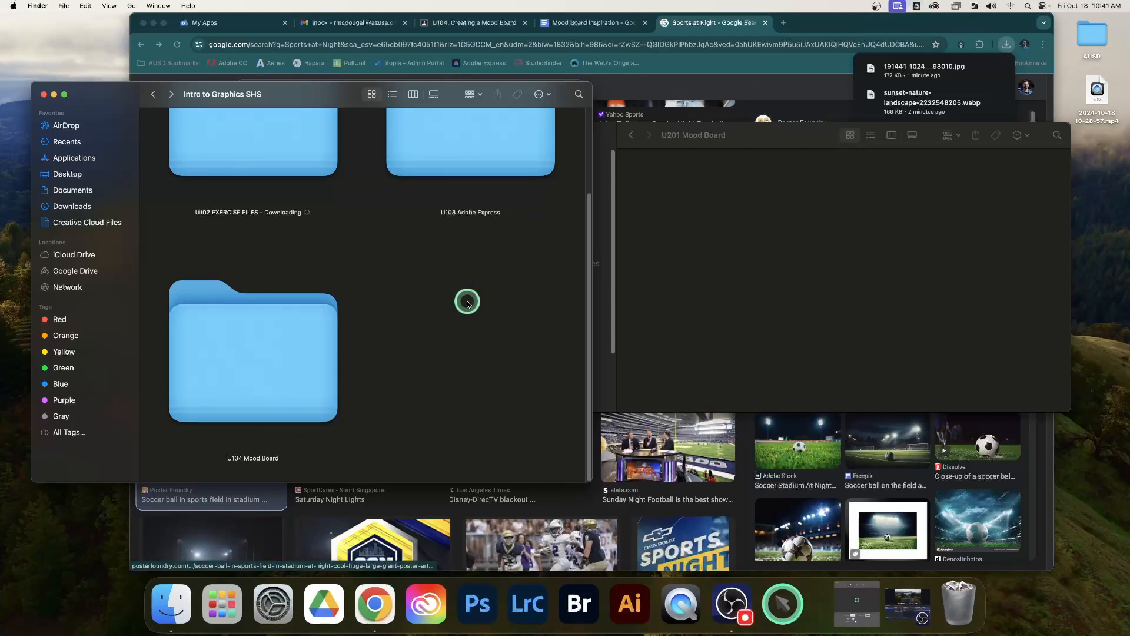
{"action": "double_click", "coordinate": [278, 384]}
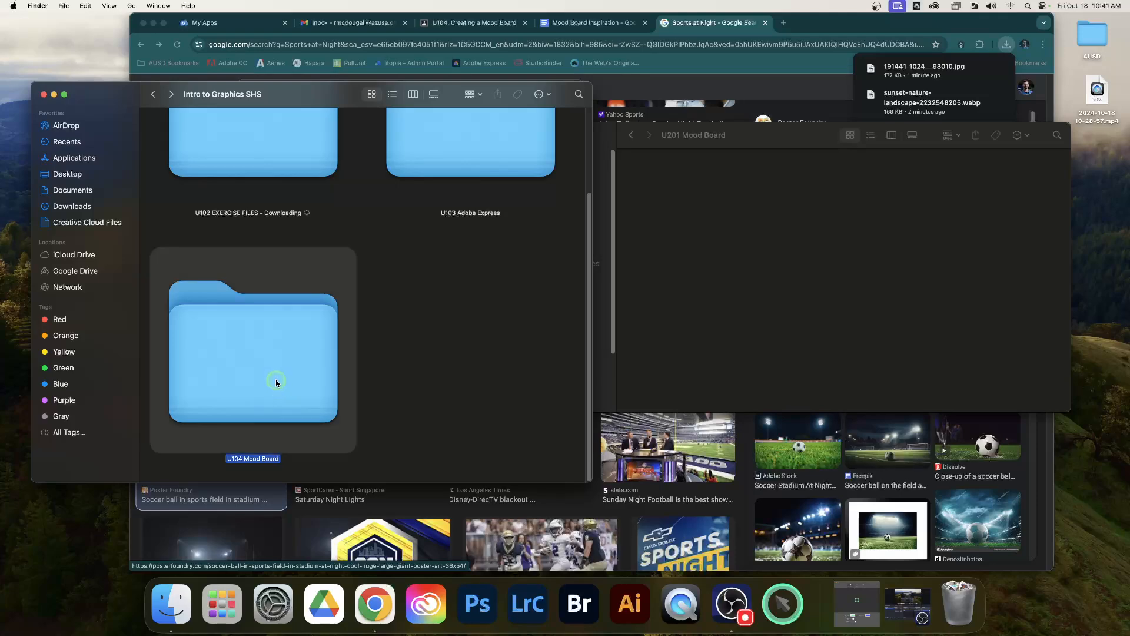
{"action": "scroll", "coordinate": [363, 315], "scroll_direction": "down", "scroll_amount": 3}
{"action": "scroll", "coordinate": [363, 315], "scroll_direction": "down", "scroll_amount": 10}
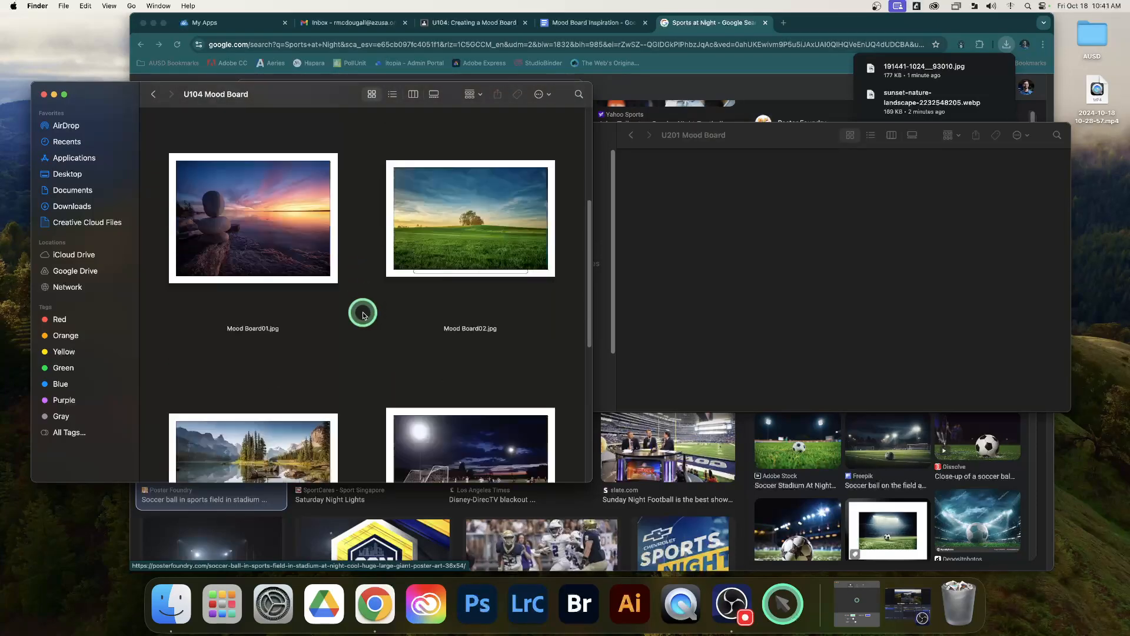
{"action": "scroll", "coordinate": [363, 315], "scroll_direction": "up", "scroll_amount": 10}
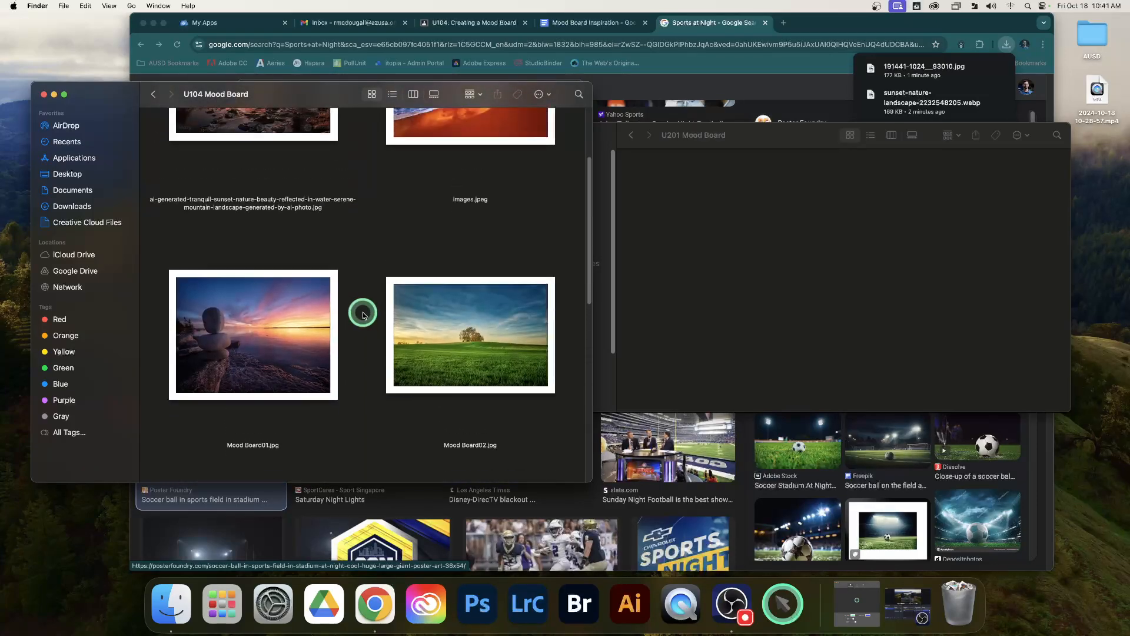
Step: Switch to Chrome, open Adobe Express, create a blank 16:9 Landscape design and dismiss the Education filters notice
{"action": "left_click", "coordinate": [707, 26]}
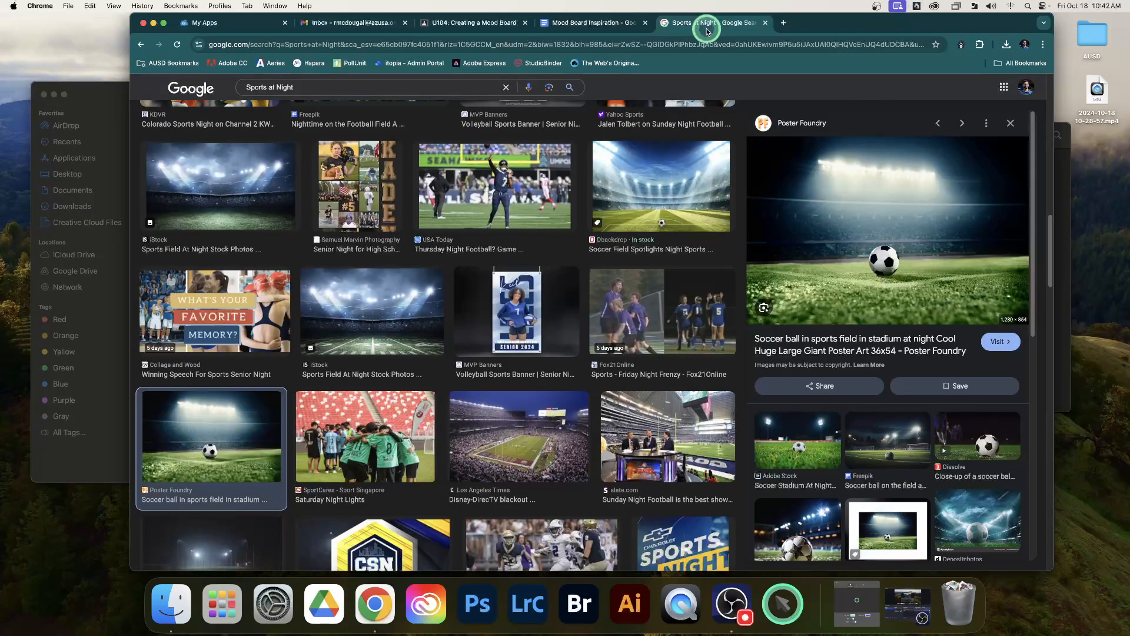
{"action": "left_click", "coordinate": [478, 63]}
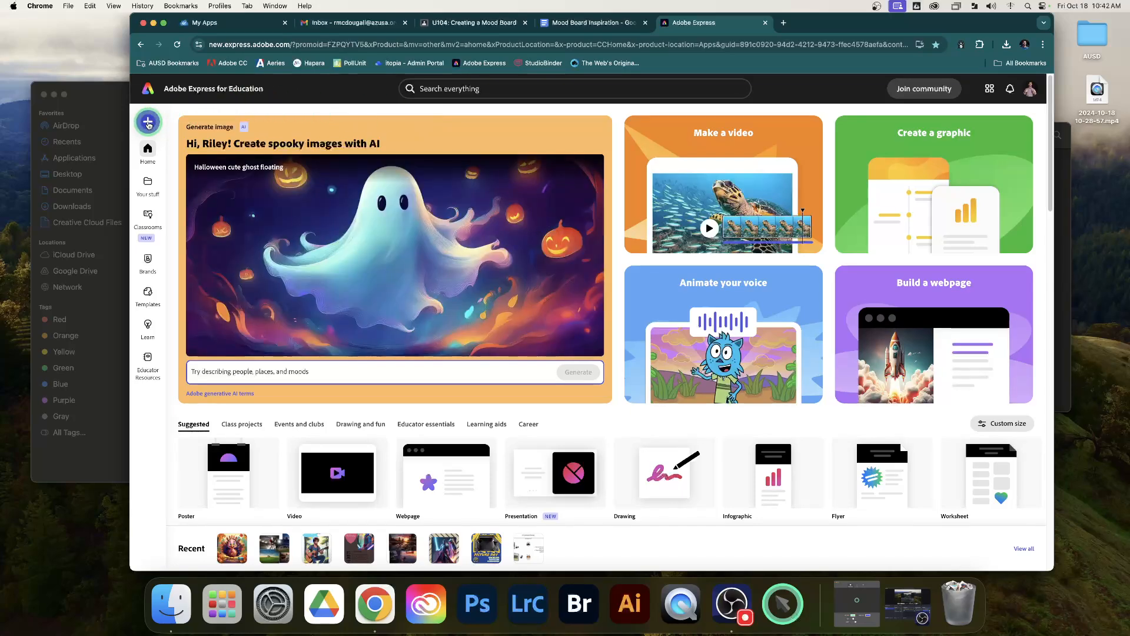
{"action": "left_click", "coordinate": [148, 122]}
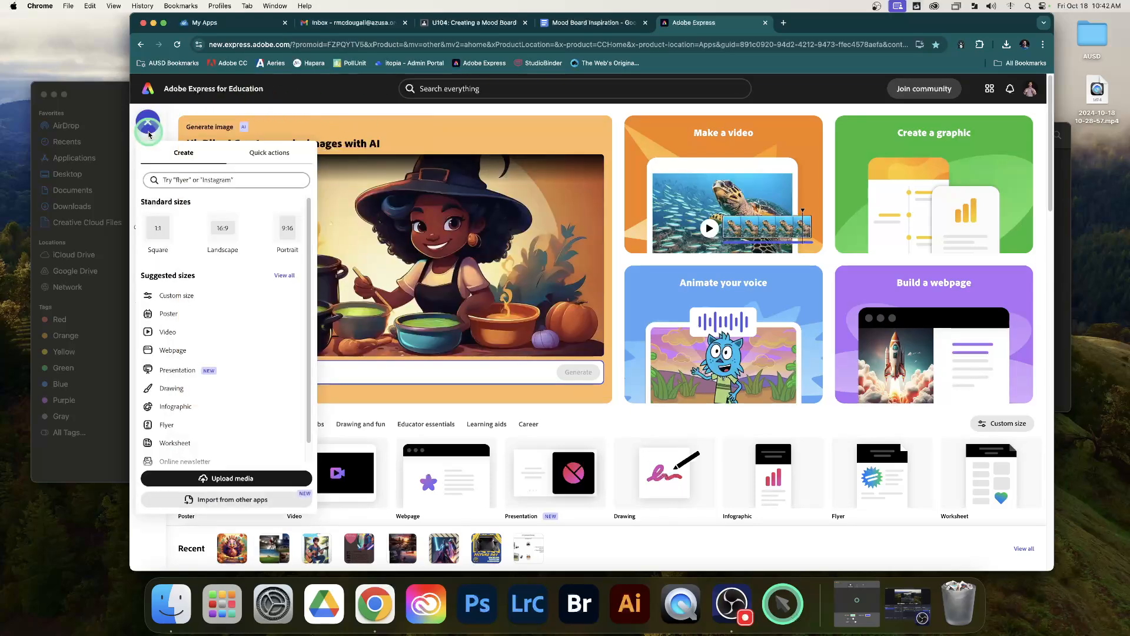
{"action": "left_click", "coordinate": [221, 230]}
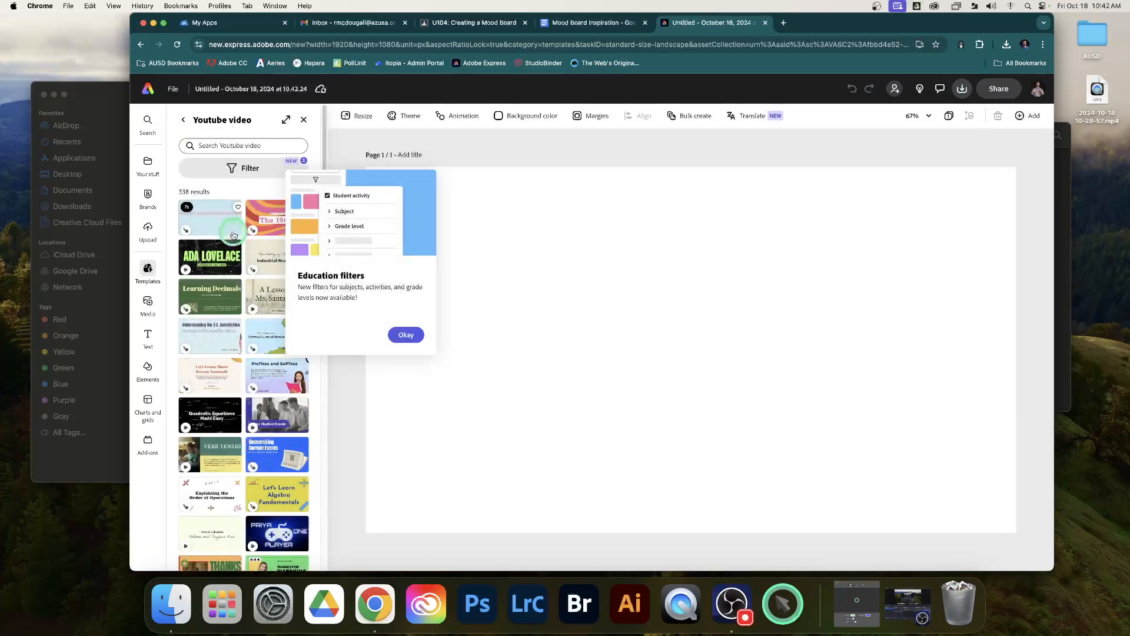
{"action": "left_click", "coordinate": [392, 335]}
{"action": "left_click", "coordinate": [405, 338]}
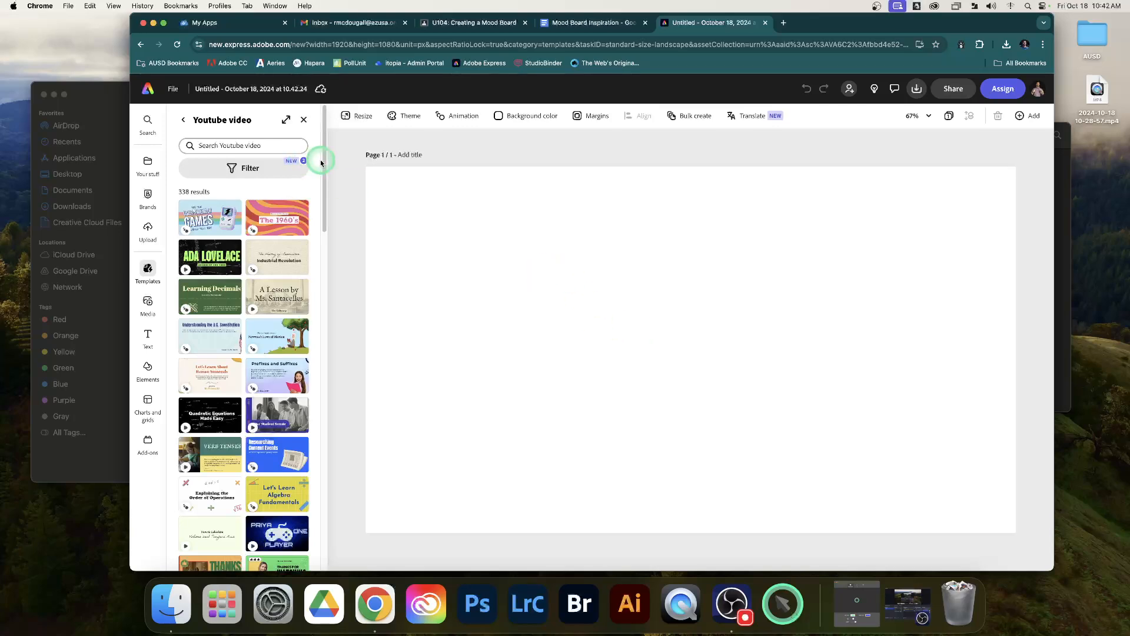
Step: Start a media upload and browse to My Drive in Google Drive
{"action": "left_click", "coordinate": [149, 234]}
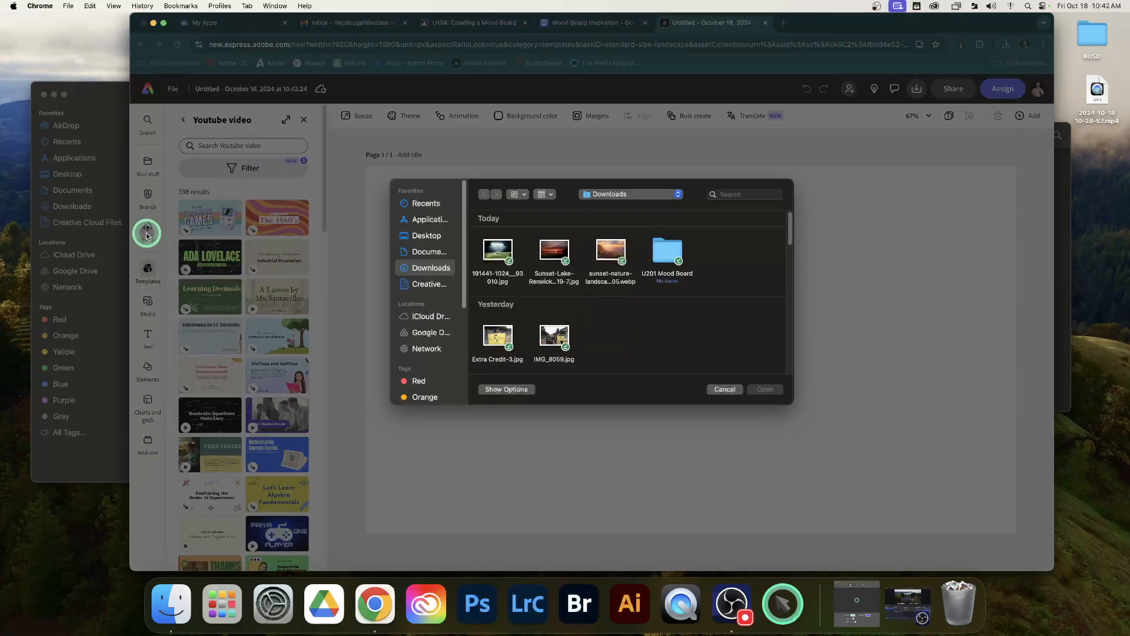
{"action": "left_click", "coordinate": [417, 333]}
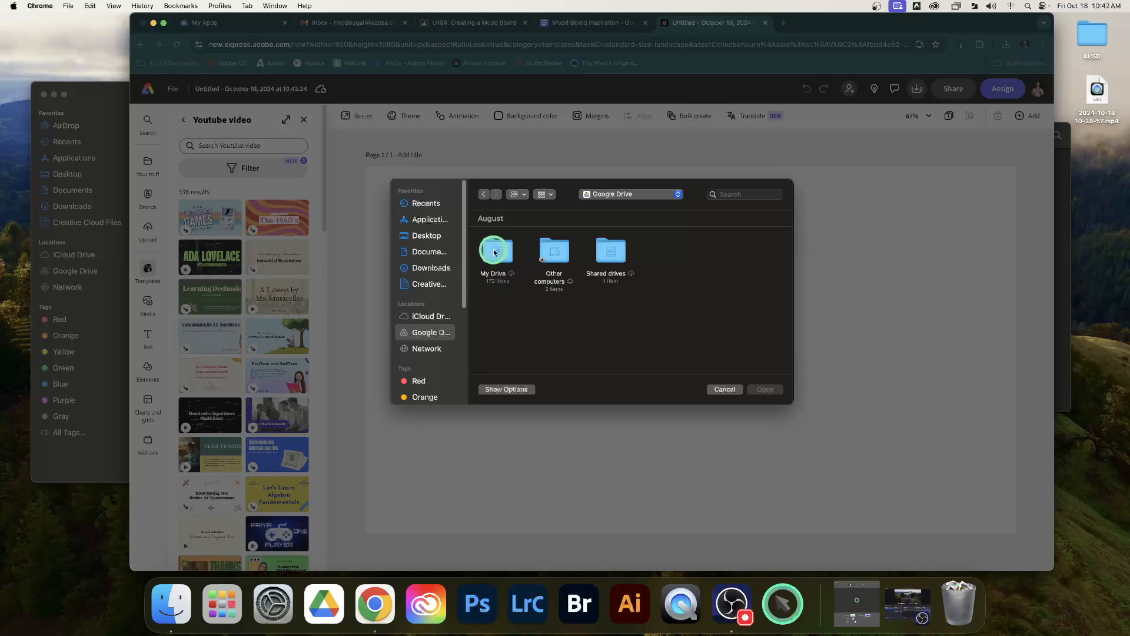
{"action": "left_click", "coordinate": [494, 252]}
{"action": "double_click", "coordinate": [495, 252]}
{"action": "scroll", "coordinate": [530, 273], "scroll_direction": "down", "scroll_amount": 5}
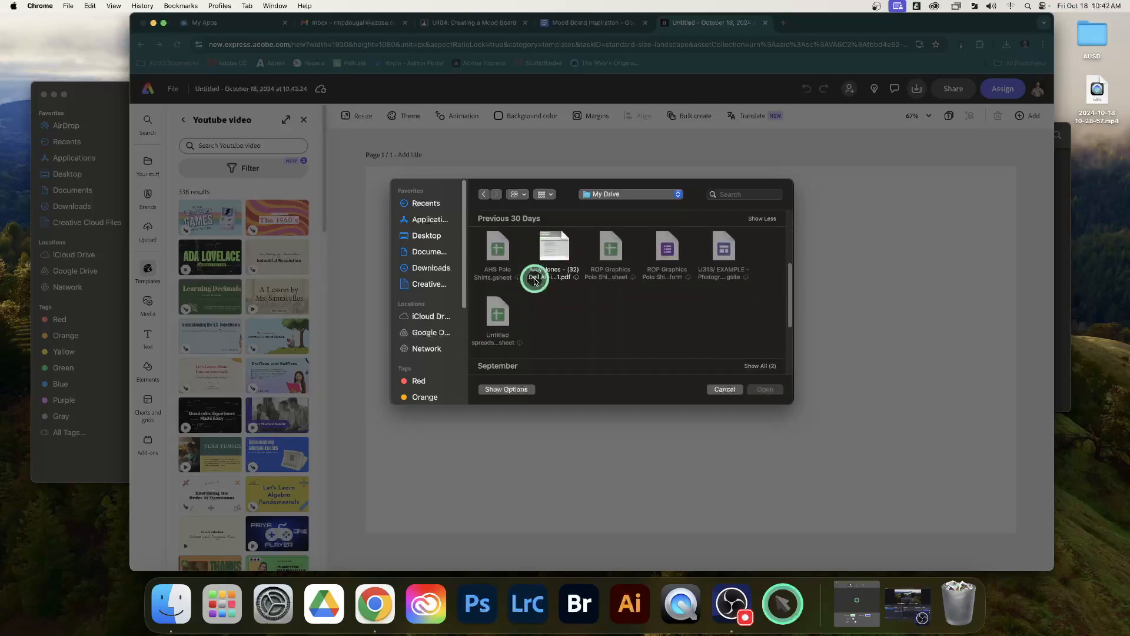
{"action": "double_click", "coordinate": [501, 243]}
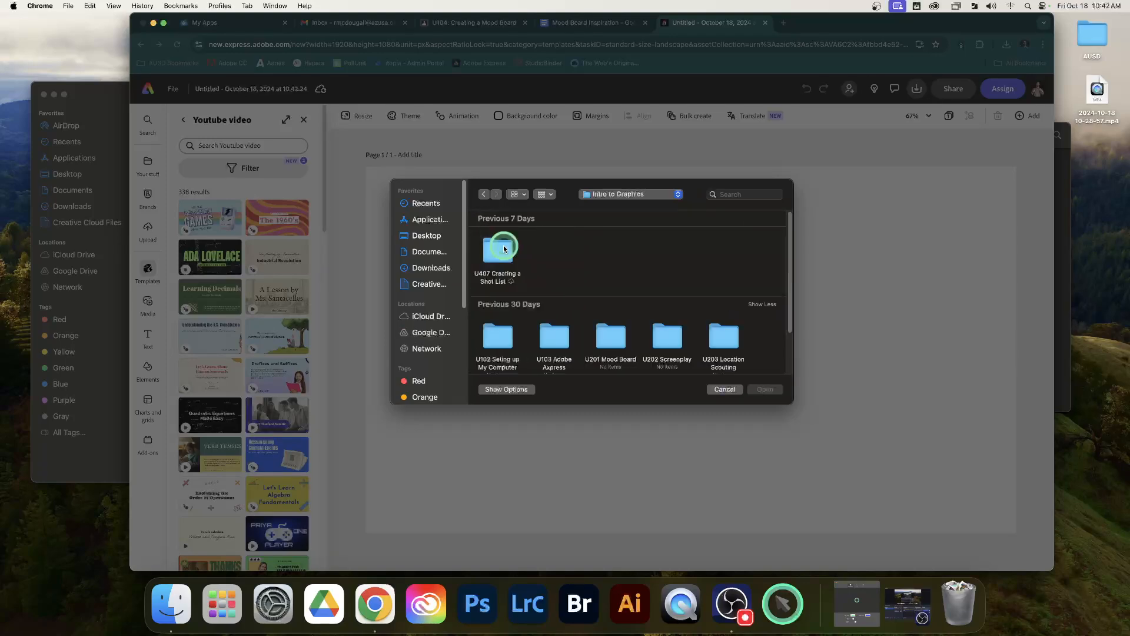
{"action": "left_click", "coordinate": [498, 253]}
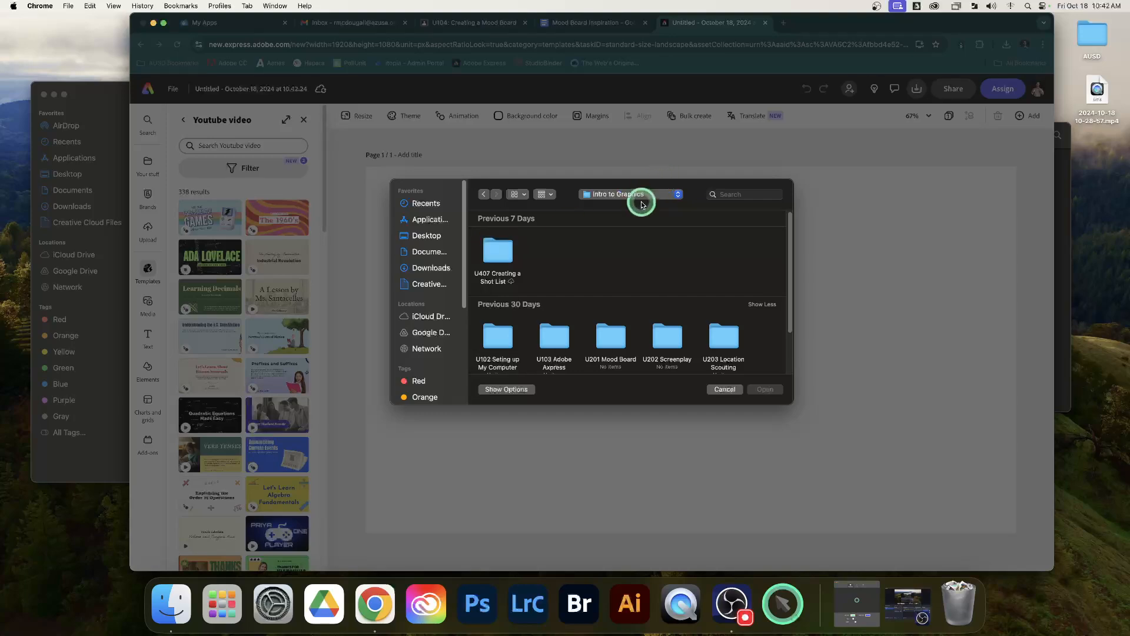
{"action": "left_click", "coordinate": [484, 195]}
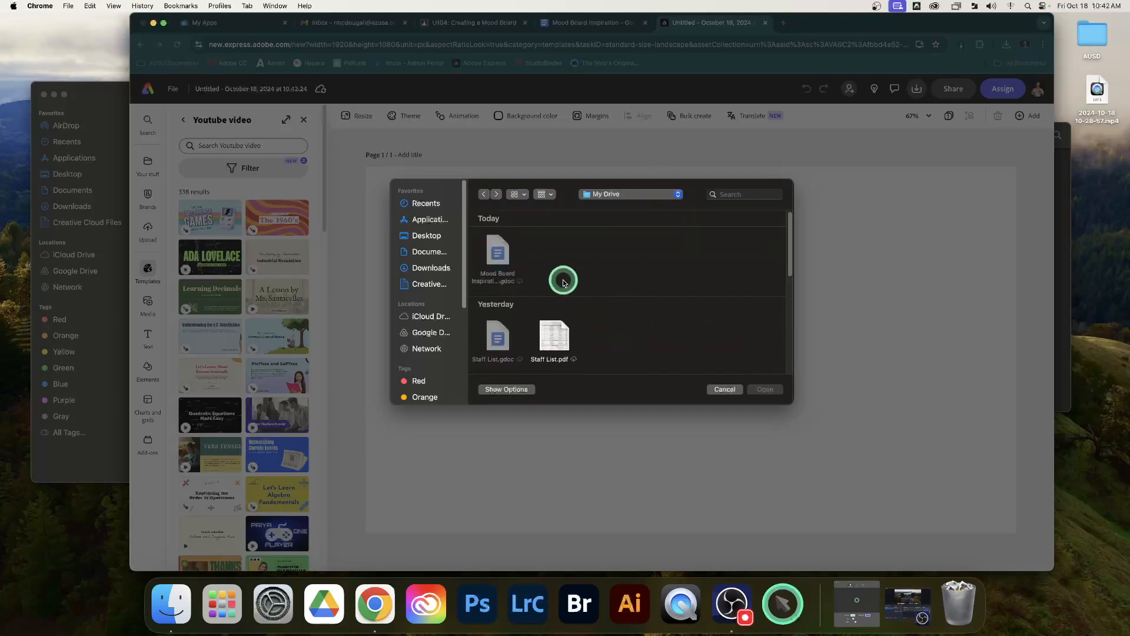
Step: Group the My Drive files by Kind in the file chooser
{"action": "scroll", "coordinate": [564, 283], "scroll_direction": "down", "scroll_amount": 5}
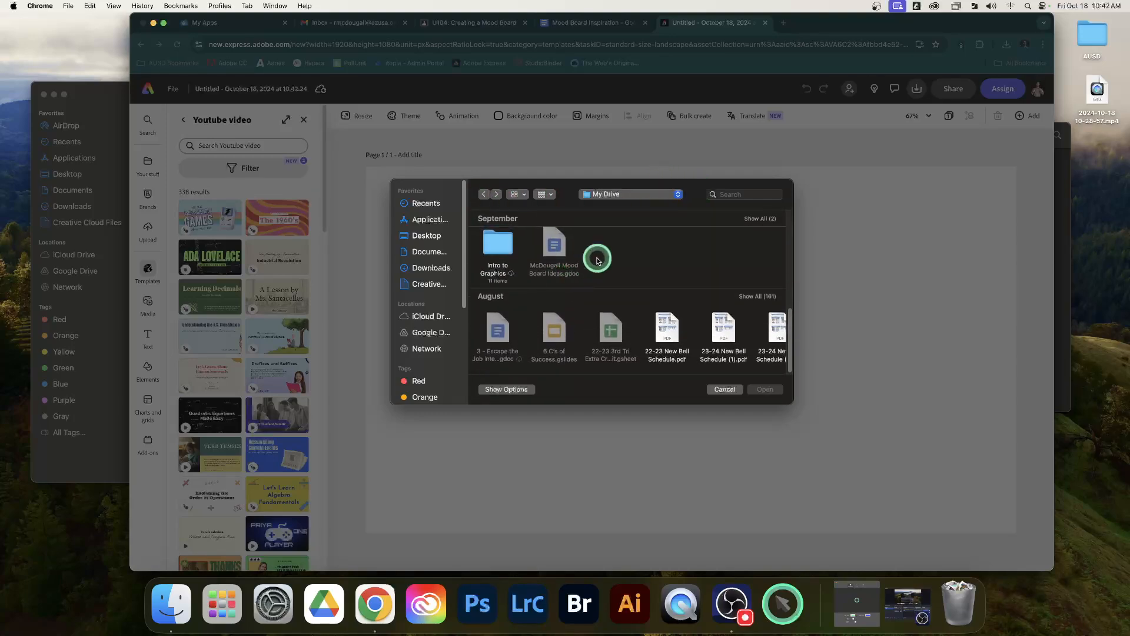
{"action": "scroll", "coordinate": [613, 327], "scroll_direction": "right", "scroll_amount": 10}
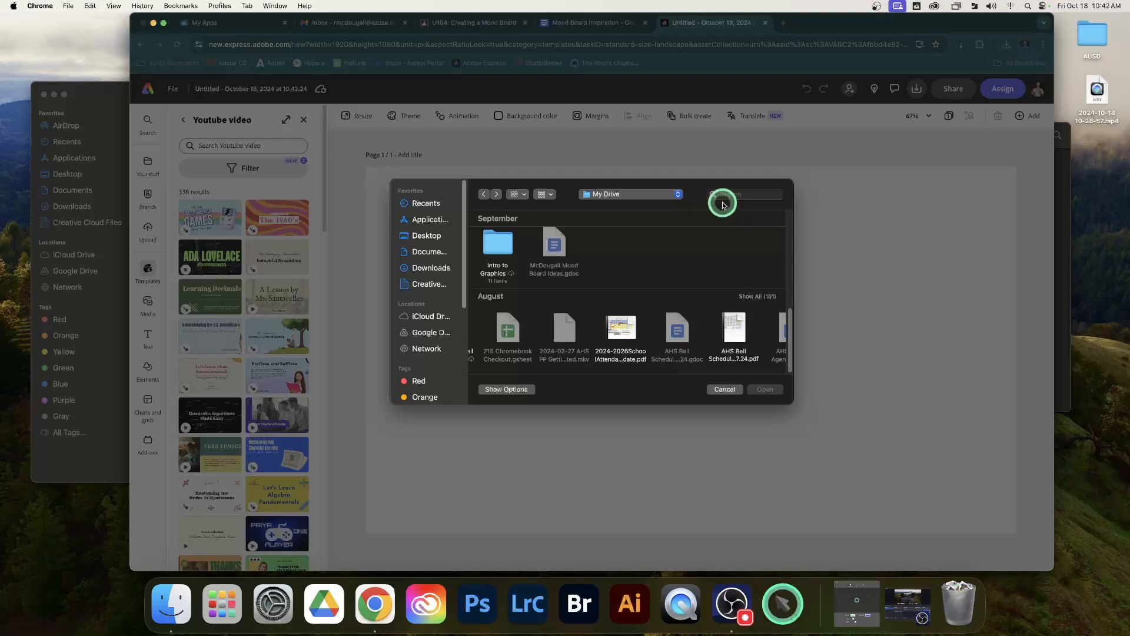
{"action": "left_click", "coordinate": [550, 196]}
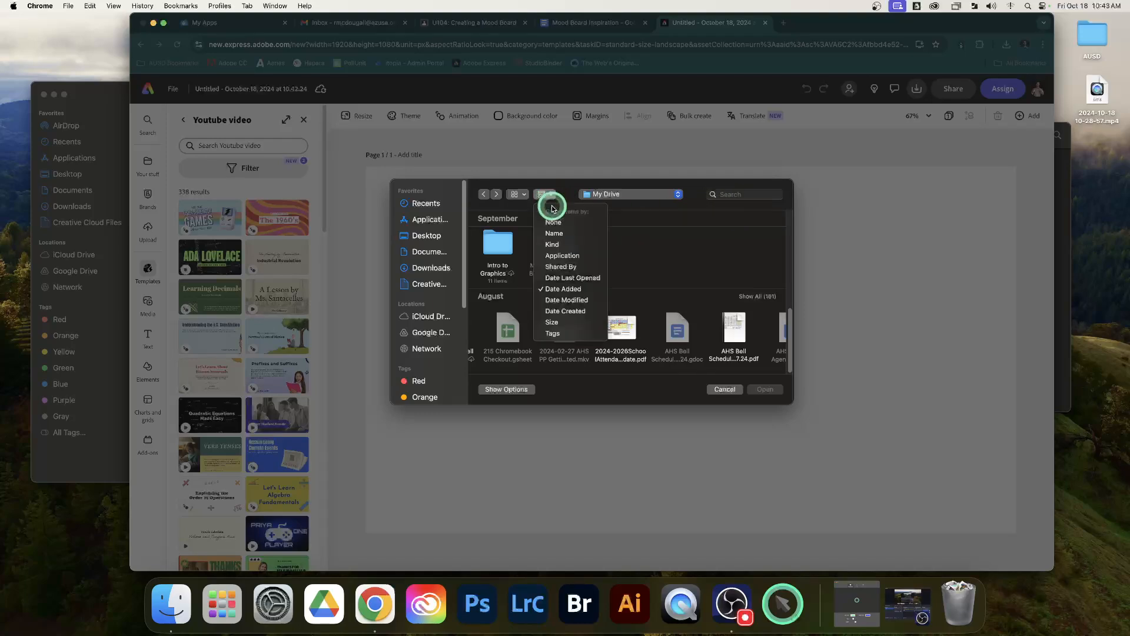
{"action": "left_click", "coordinate": [552, 245]}
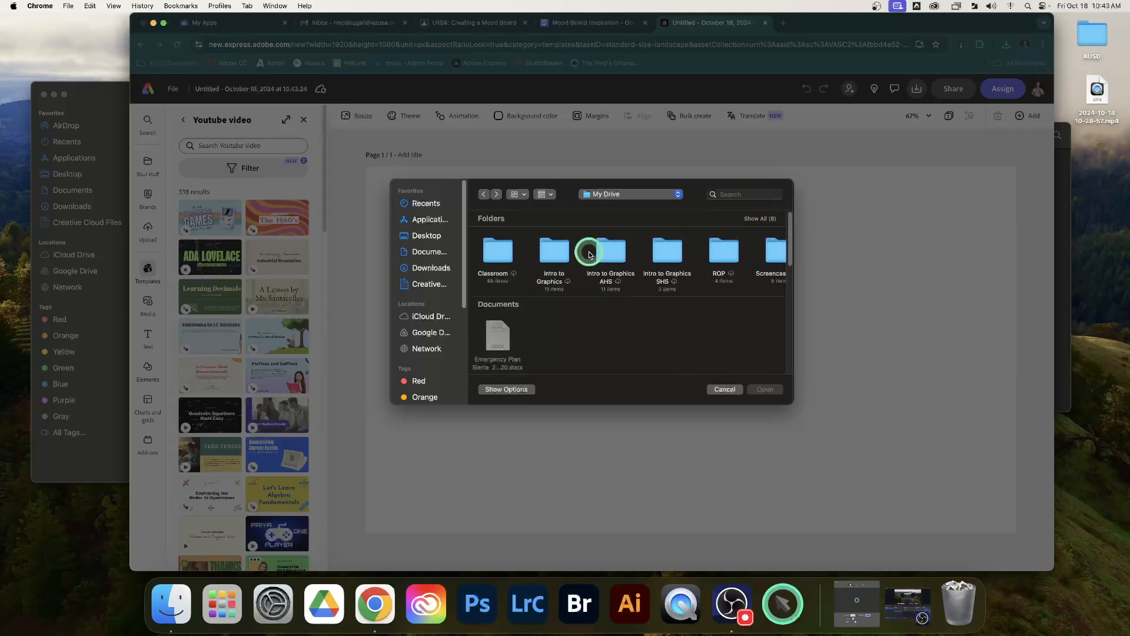
Step: Upload all seven images from the U104 Mood Board folder inside Intro to Graphics SHS
{"action": "double_click", "coordinate": [666, 248]}
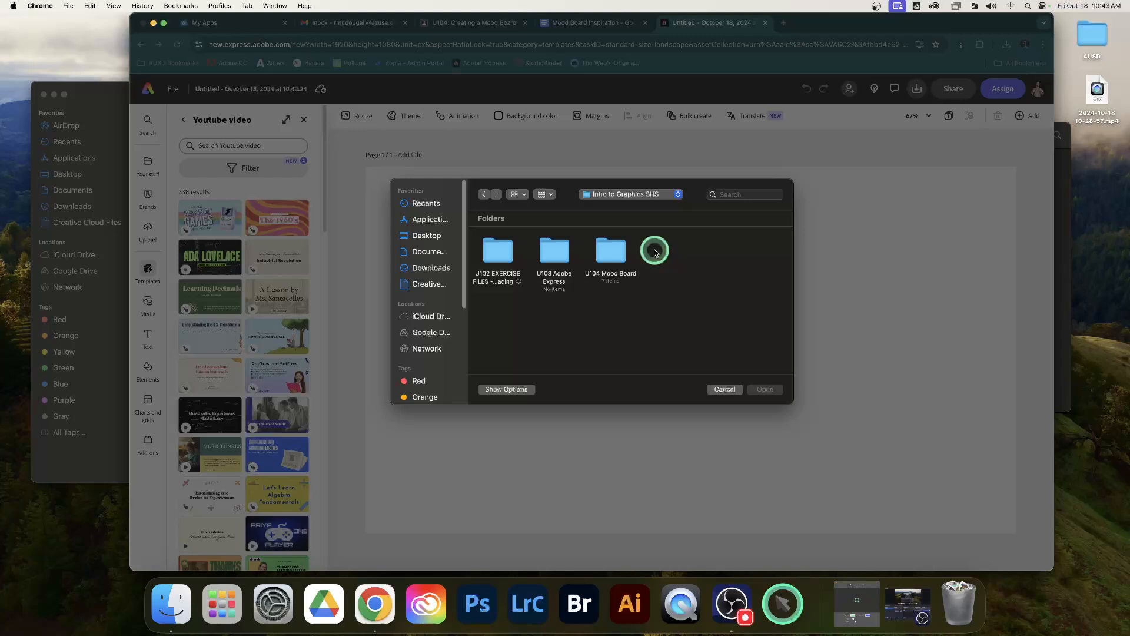
{"action": "double_click", "coordinate": [611, 251]}
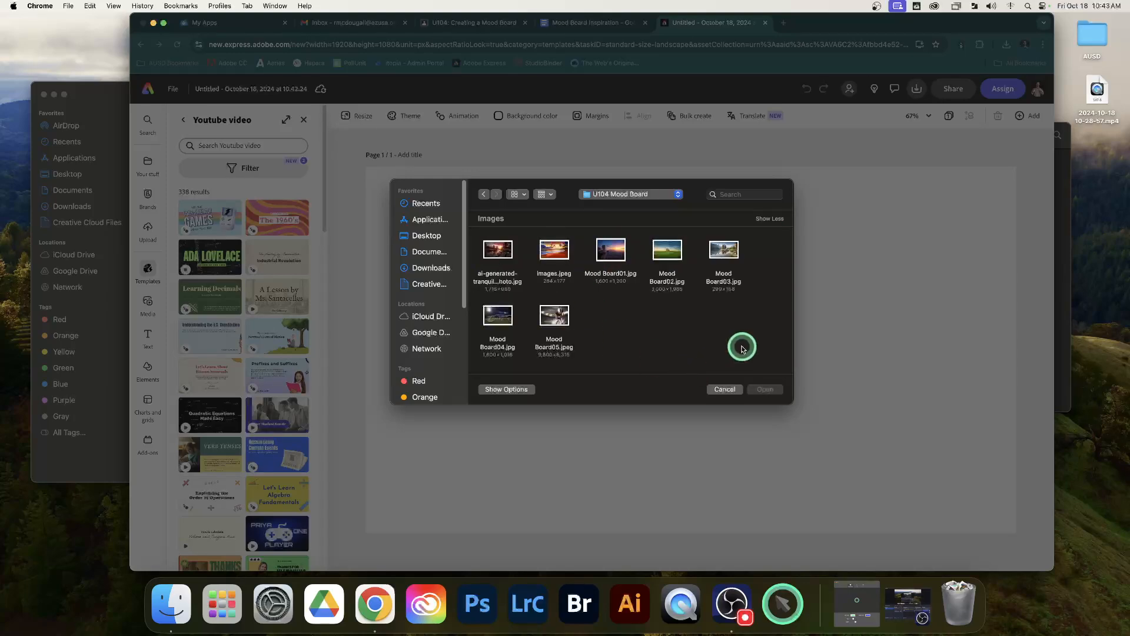
{"action": "left_click_drag", "start_coordinate": [742, 348], "coordinate": [492, 252]}
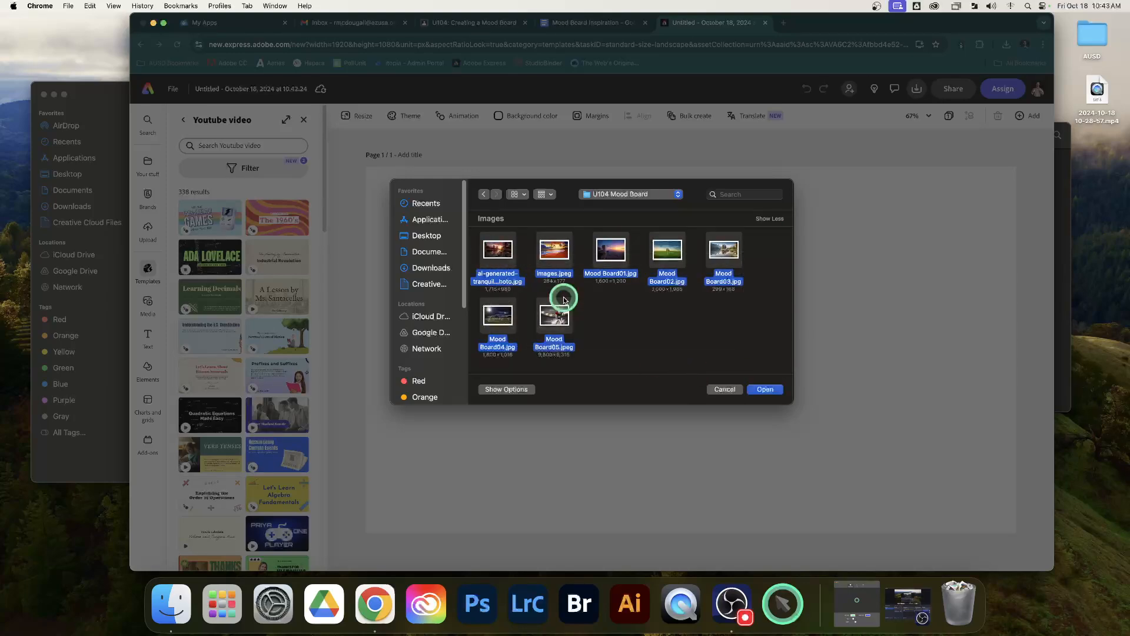
{"action": "left_click", "coordinate": [762, 389]}
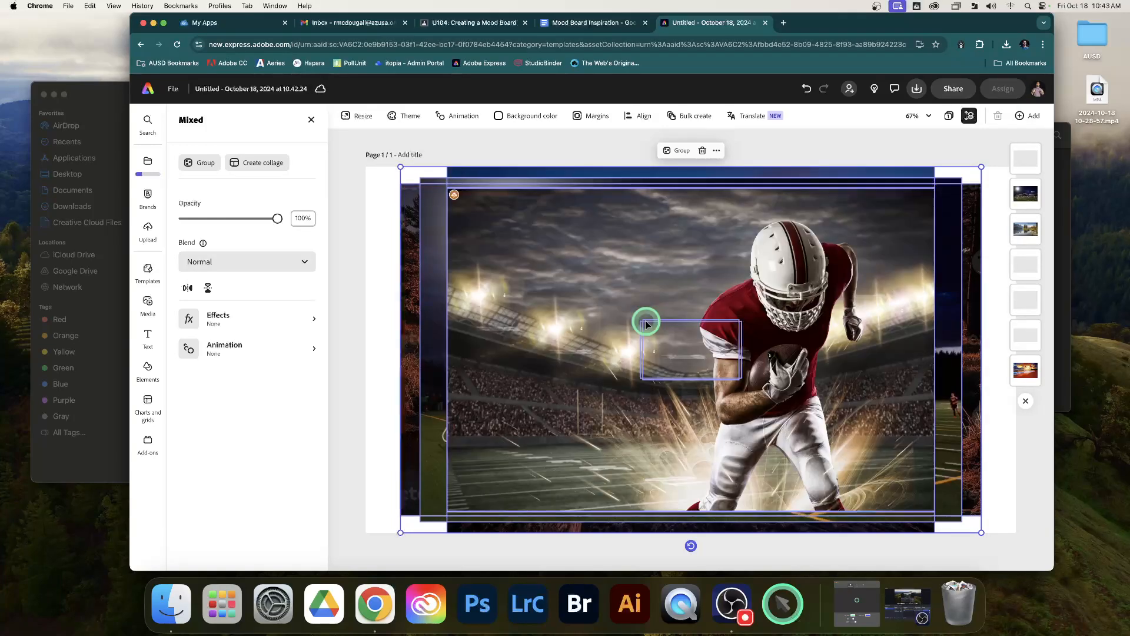
Step: Shrink all the uploaded images together and spread the football, soccer, green field, stacked-rocks and river photos across the page's right half
{"action": "left_click_drag", "start_coordinate": [401, 166], "coordinate": [760, 358]}
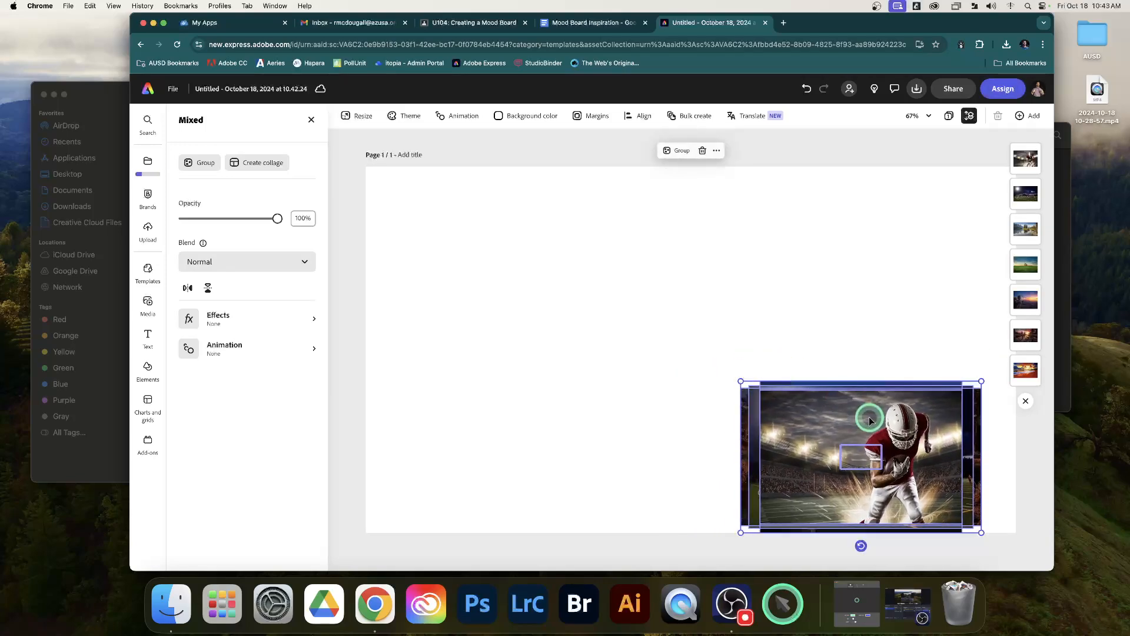
{"action": "left_click", "coordinate": [854, 348]}
{"action": "left_click_drag", "start_coordinate": [892, 464], "coordinate": [946, 240]}
{"action": "left_click_drag", "start_coordinate": [868, 415], "coordinate": [717, 209]}
{"action": "left_click_drag", "start_coordinate": [890, 497], "coordinate": [948, 395]}
{"action": "left_click_drag", "start_coordinate": [869, 480], "coordinate": [744, 406]}
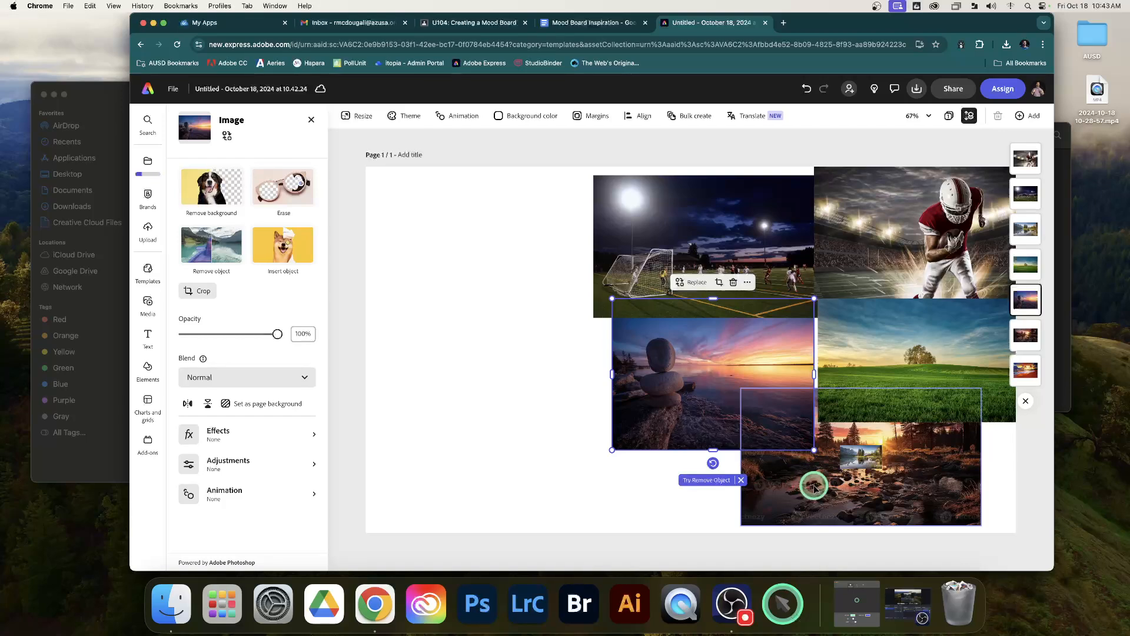
{"action": "left_click_drag", "start_coordinate": [813, 482], "coordinate": [687, 505]}
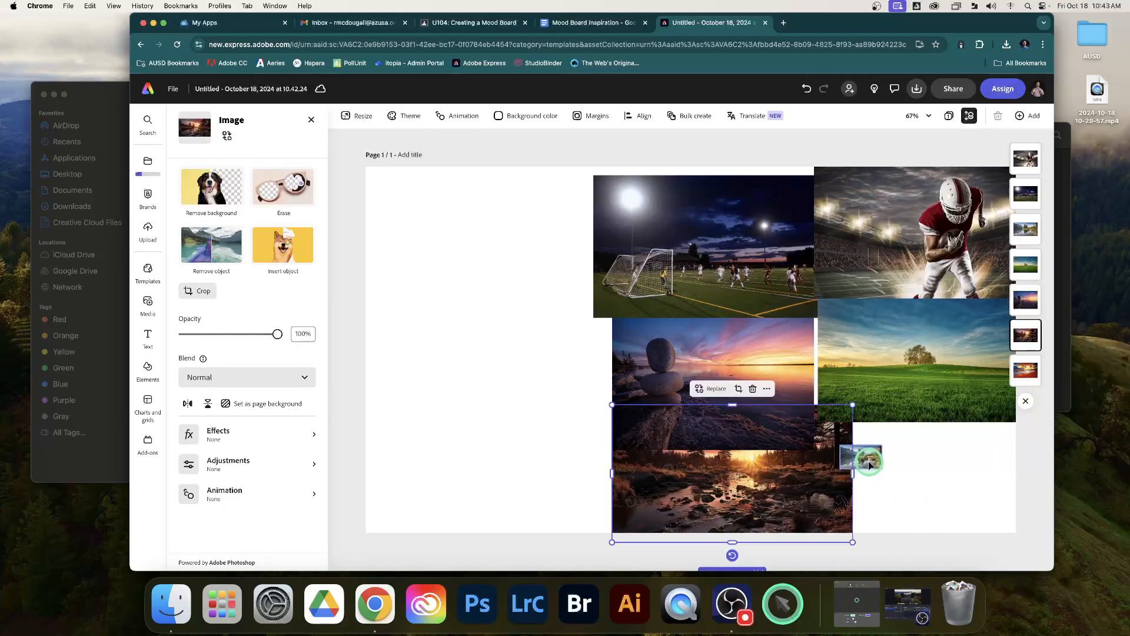
Step: Delete the two small leftover images, the lake and beach sunset photos, from the design
{"action": "left_click_drag", "start_coordinate": [863, 462], "coordinate": [965, 499]}
{"action": "left_click_drag", "start_coordinate": [897, 442], "coordinate": [989, 505]}
{"action": "left_click", "coordinate": [947, 432]}
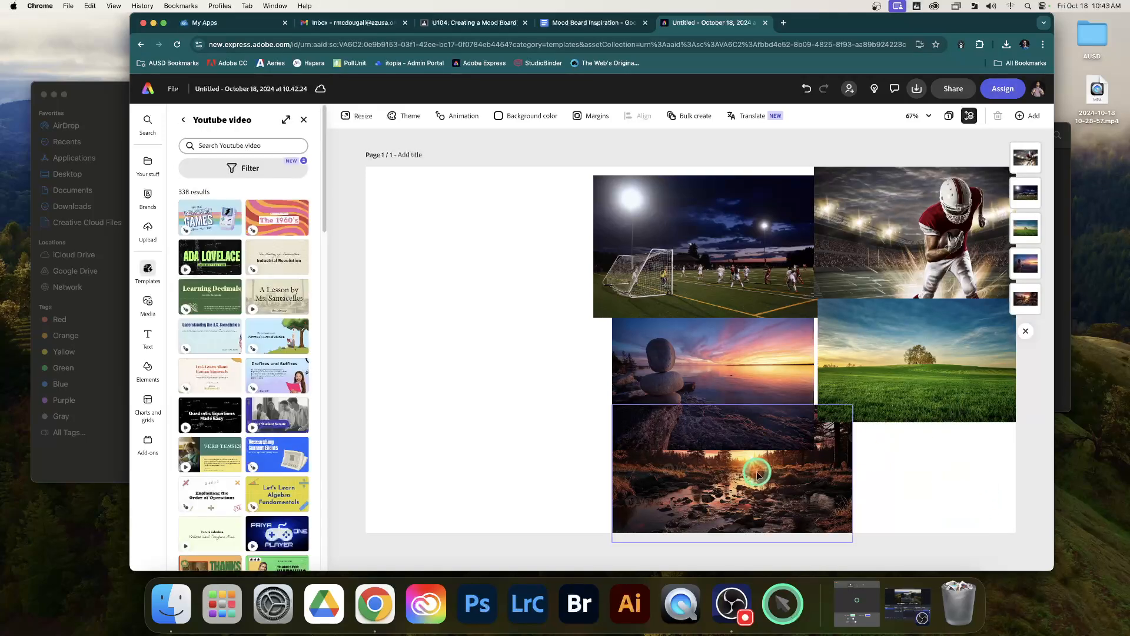
Step: Move the river sunset to the page's lower-right corner, the soccer photo to the upper edge, and the rocks and field photos between them
{"action": "left_click_drag", "start_coordinate": [757, 475], "coordinate": [856, 469]}
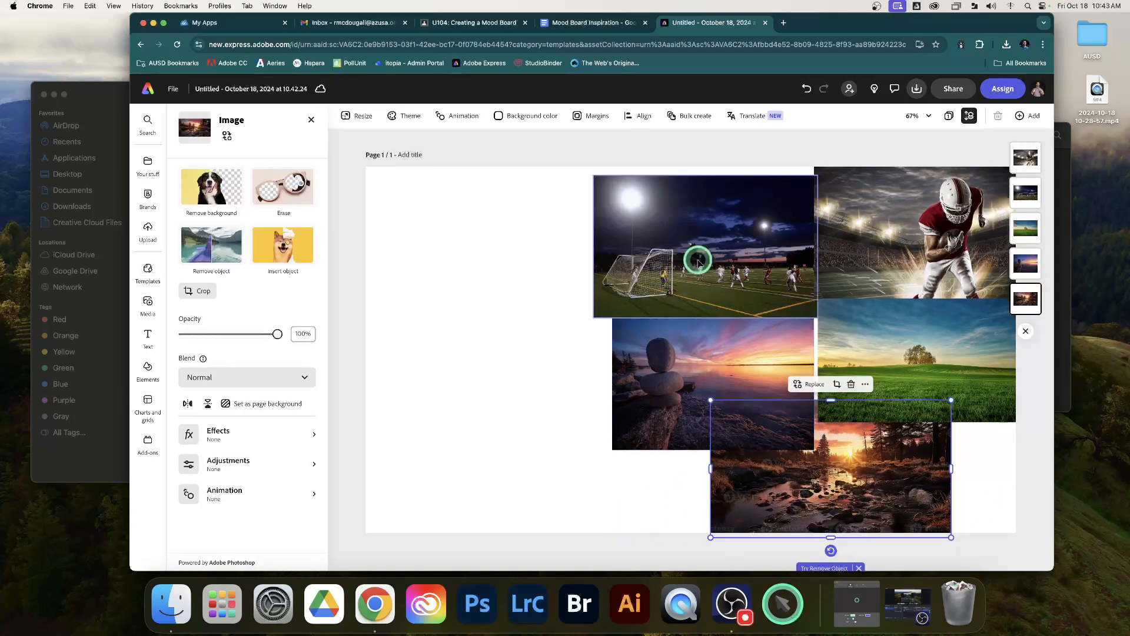
{"action": "left_click_drag", "start_coordinate": [699, 257], "coordinate": [696, 250]}
{"action": "left_click_drag", "start_coordinate": [770, 341], "coordinate": [741, 319]}
{"action": "left_click_drag", "start_coordinate": [841, 486], "coordinate": [904, 486]}
{"action": "left_click_drag", "start_coordinate": [855, 355], "coordinate": [778, 356]}
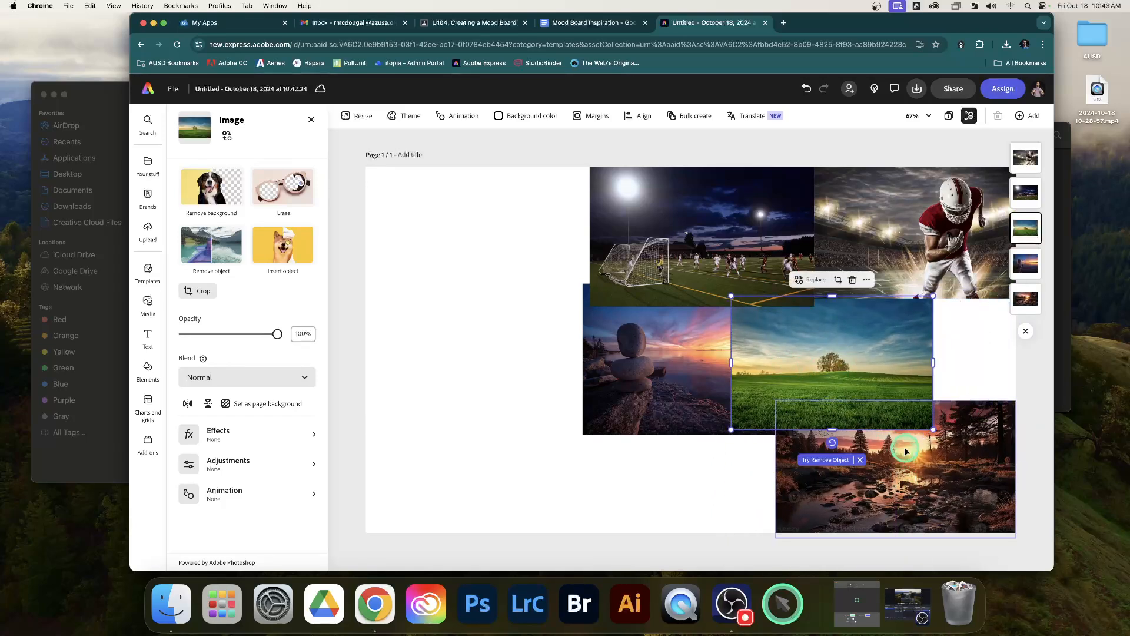
{"action": "left_click_drag", "start_coordinate": [850, 324], "coordinate": [846, 292]}
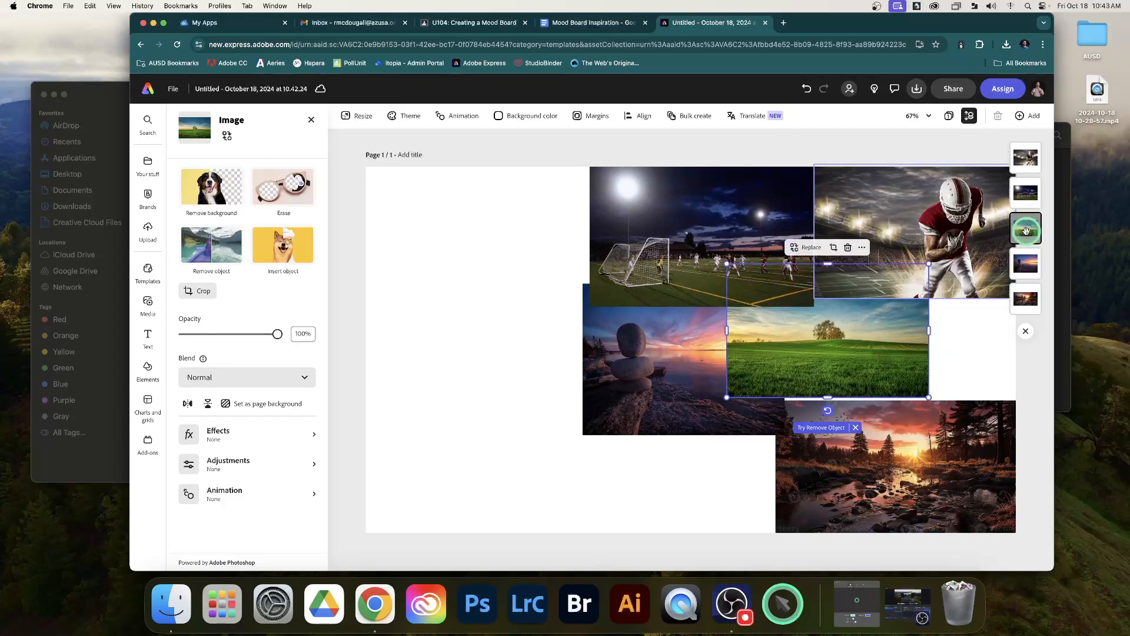
Step: Reorder the layers so the football photo is in front, followed by the green field and the river sunset
{"action": "left_click_drag", "start_coordinate": [1027, 229], "coordinate": [1026, 156]}
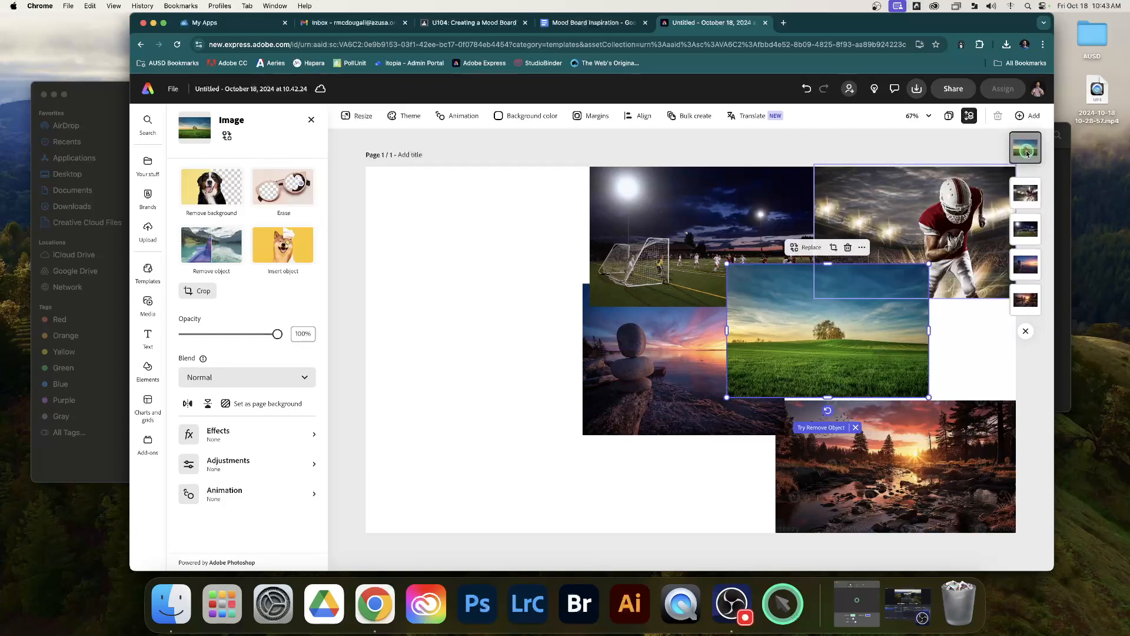
{"action": "left_click_drag", "start_coordinate": [818, 334], "coordinate": [795, 305]}
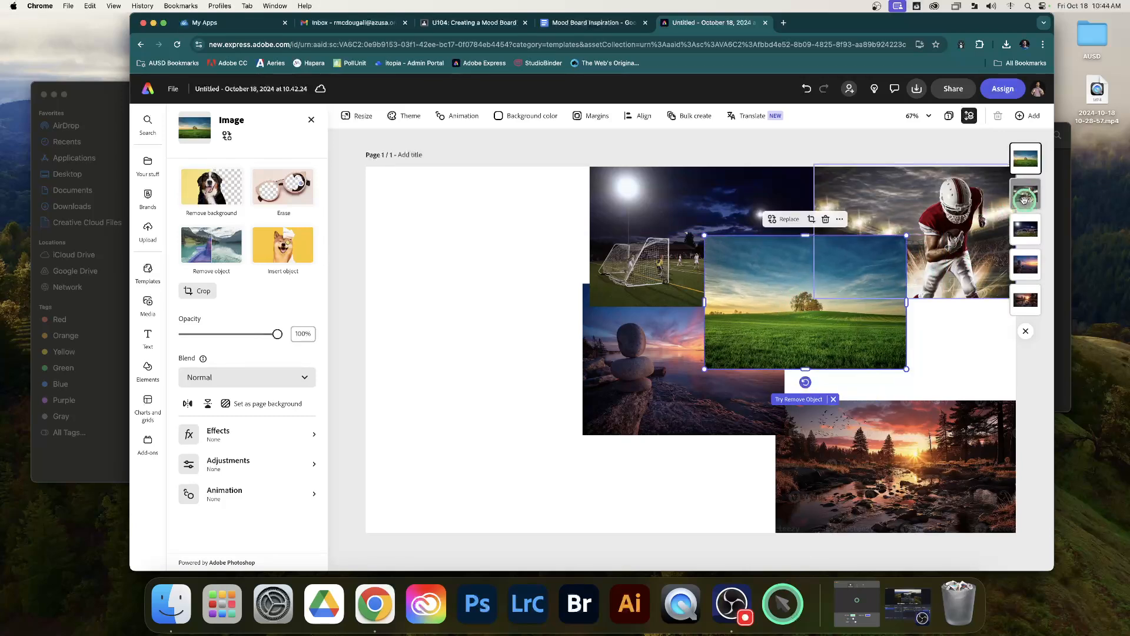
{"action": "left_click_drag", "start_coordinate": [1025, 200], "coordinate": [1025, 158]}
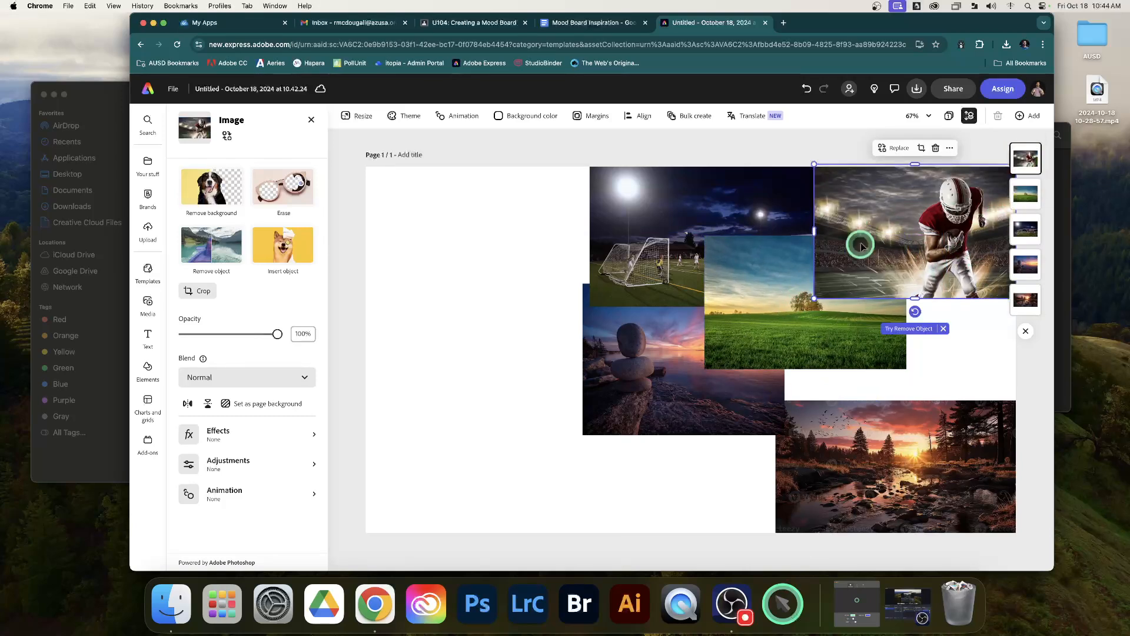
{"action": "left_click_drag", "start_coordinate": [908, 241], "coordinate": [854, 256]}
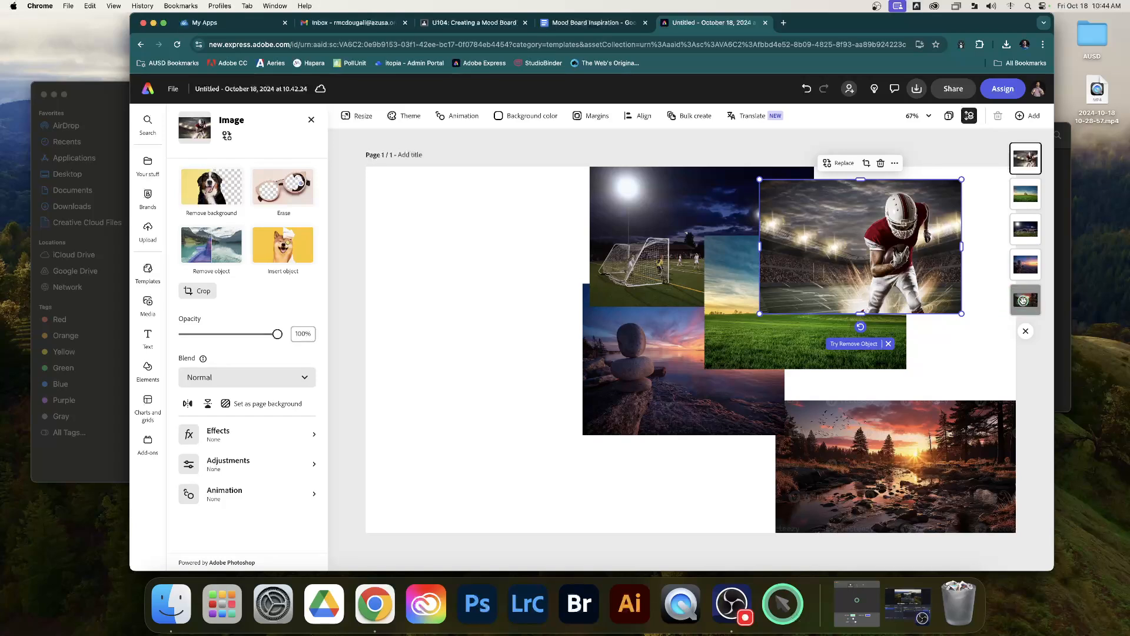
{"action": "left_click_drag", "start_coordinate": [1023, 300], "coordinate": [1025, 222]}
Step: Reposition the football, green field and river photos as a column along the page's right edge and move the stacked-rocks photo below the soccer photo
{"action": "mouse_move", "coordinate": [925, 453]}
{"action": "left_mouse_down"}
{"action": "mouse_move", "coordinate": [893, 380]}
{"action": "mouse_move", "coordinate": [921, 405]}
{"action": "mouse_move", "coordinate": [918, 445]}
{"action": "left_mouse_up"}
{"action": "left_click_drag", "start_coordinate": [839, 362], "coordinate": [906, 374]}
{"action": "left_click_drag", "start_coordinate": [862, 235], "coordinate": [908, 225]}
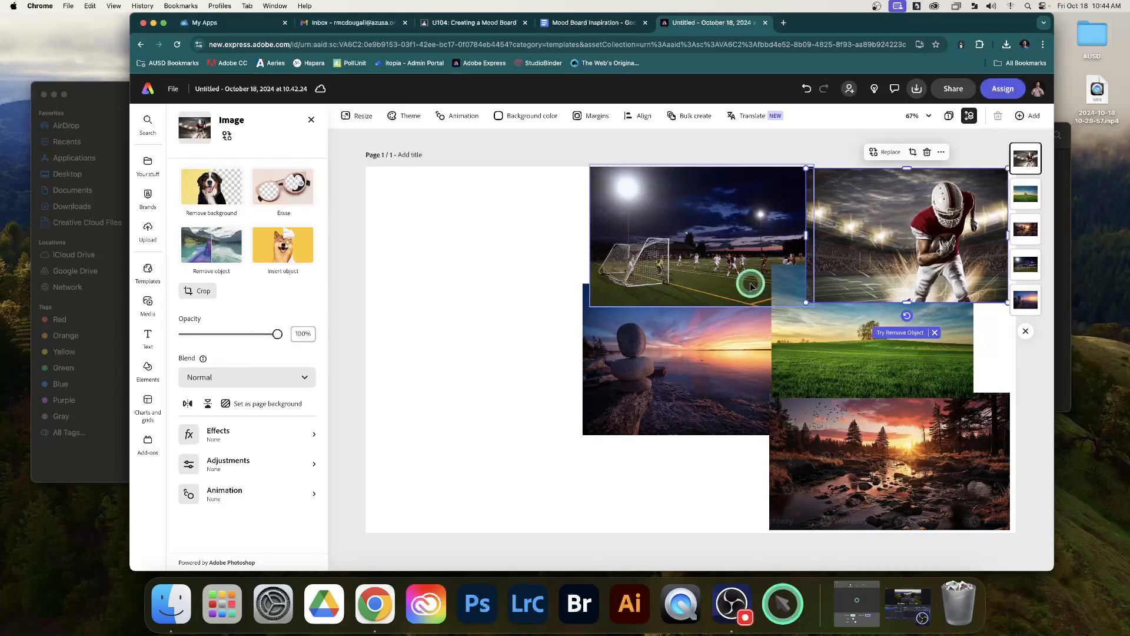
{"action": "left_click_drag", "start_coordinate": [698, 354], "coordinate": [705, 409]}
{"action": "left_click_drag", "start_coordinate": [841, 353], "coordinate": [883, 352]}
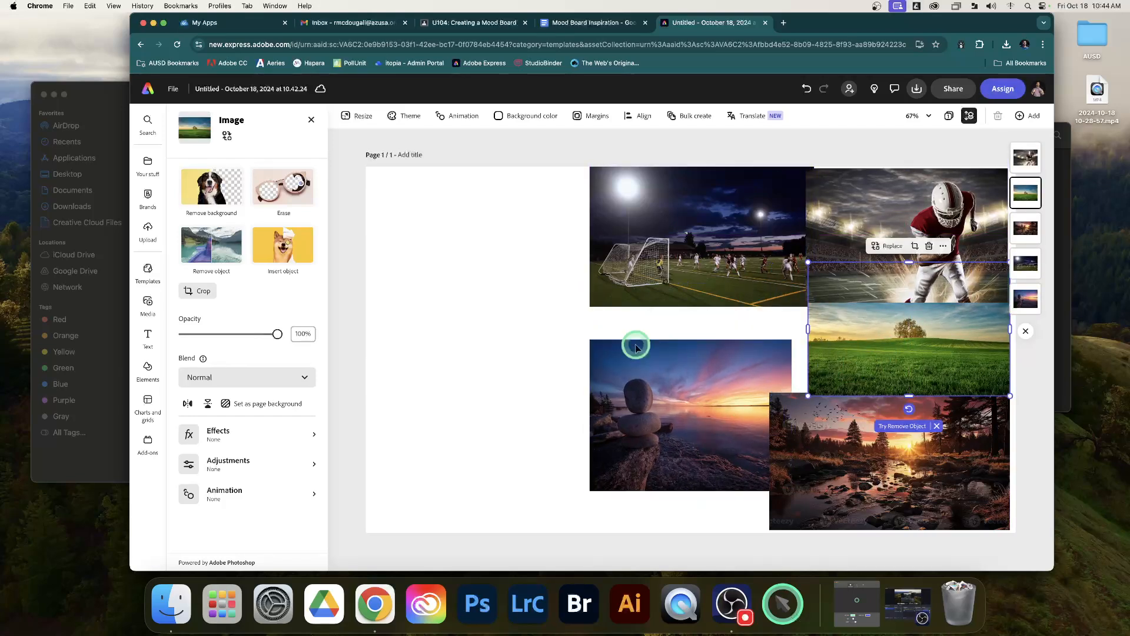
{"action": "left_click", "coordinate": [492, 275]}
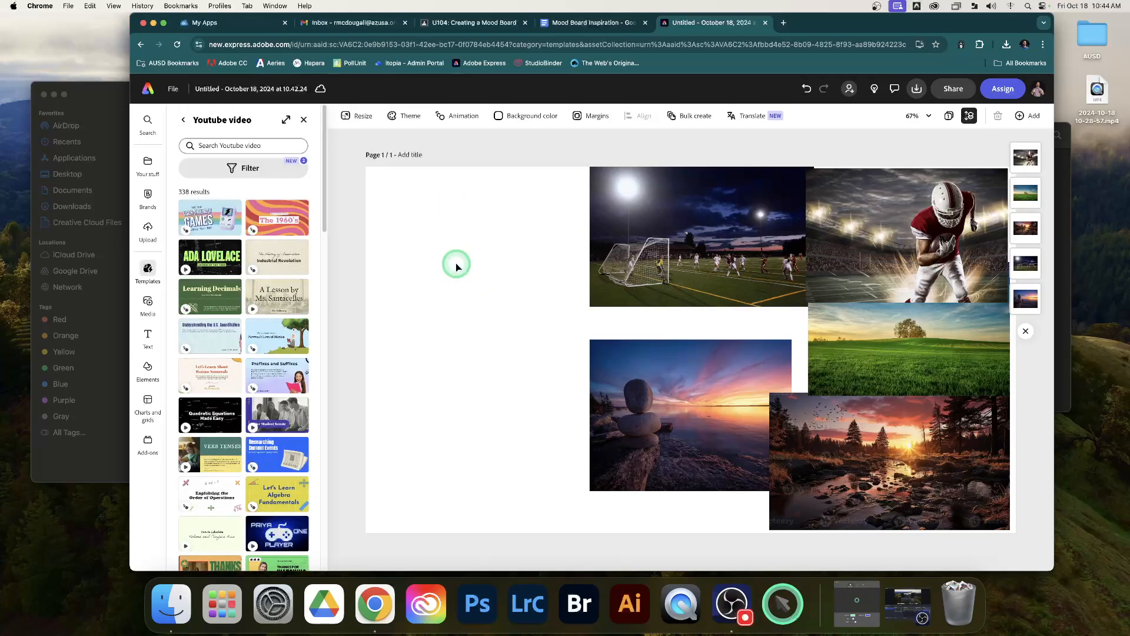
Step: Check the attached mood board example in the U104 Classroom assignment for its circle layout and return to the design
{"action": "left_click", "coordinate": [469, 23]}
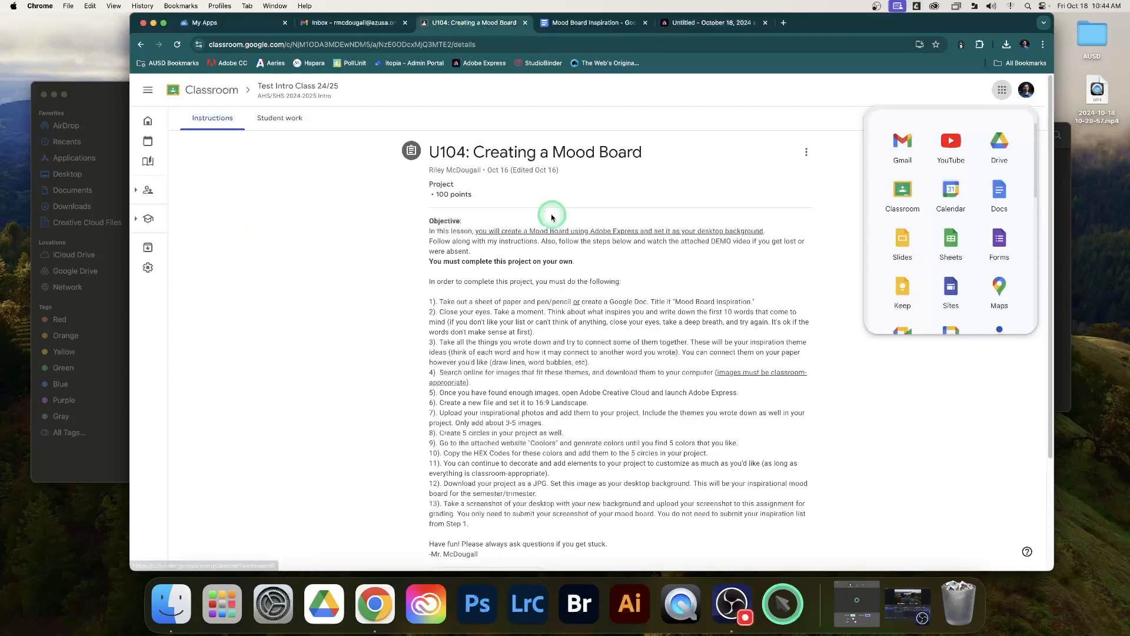
{"action": "scroll", "coordinate": [620, 336], "scroll_direction": "down", "scroll_amount": 5}
{"action": "left_click", "coordinate": [711, 459]}
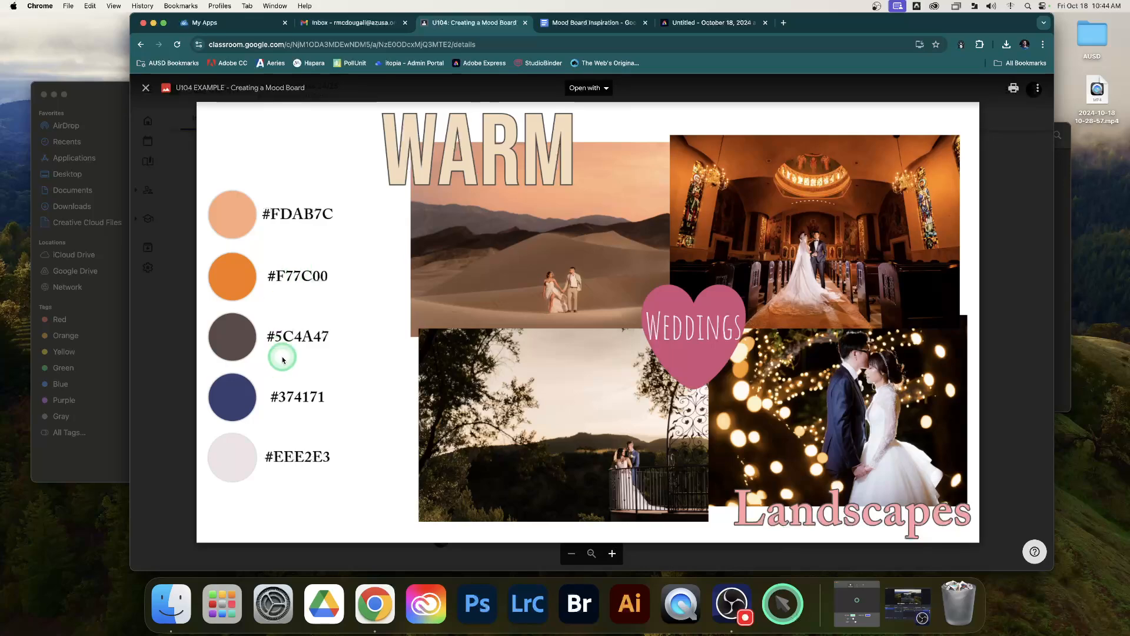
{"action": "left_click", "coordinate": [686, 26]}
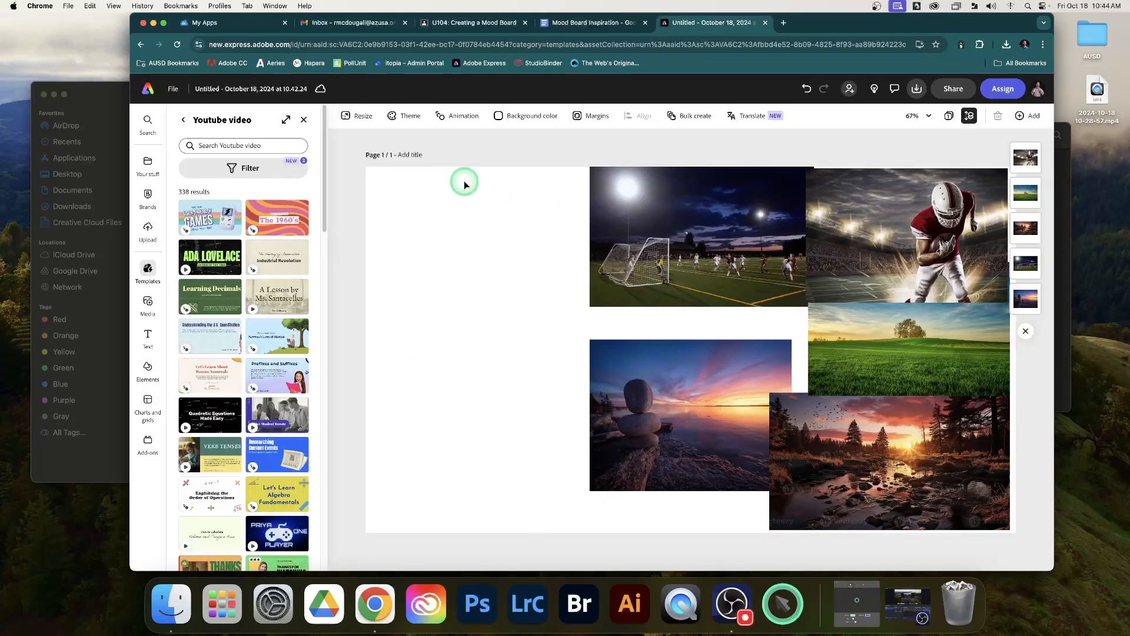
Step: Rename the design with the owner's surname followed by "Mood Board 2"
{"action": "left_click", "coordinate": [209, 89]}
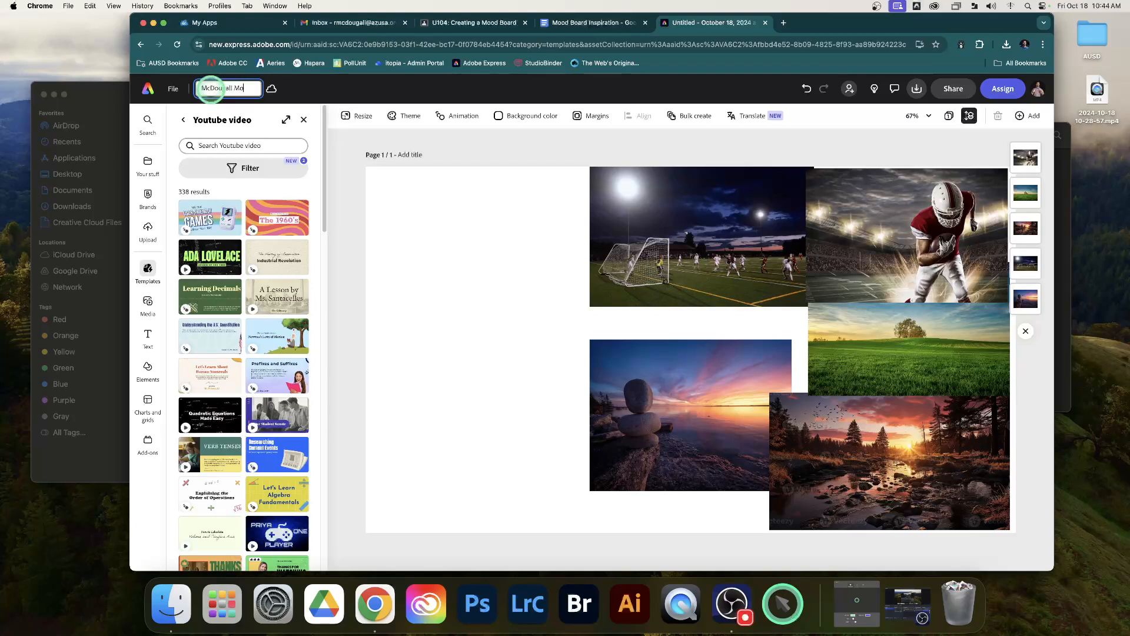
{"action": "key", "text": "Return"}
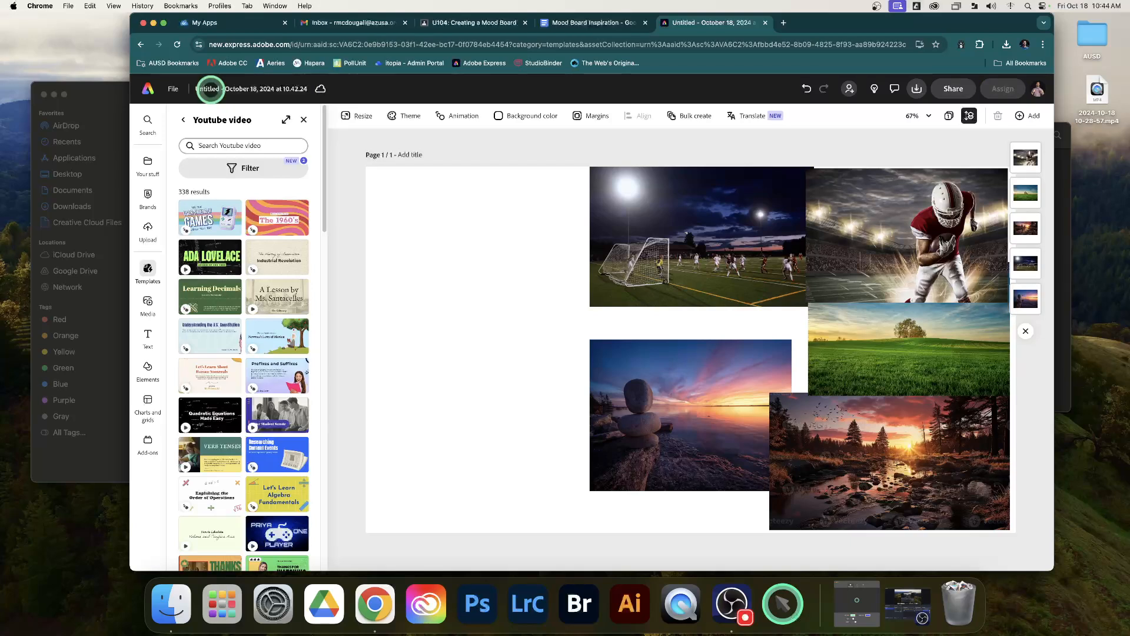
{"action": "left_click", "coordinate": [228, 89]}
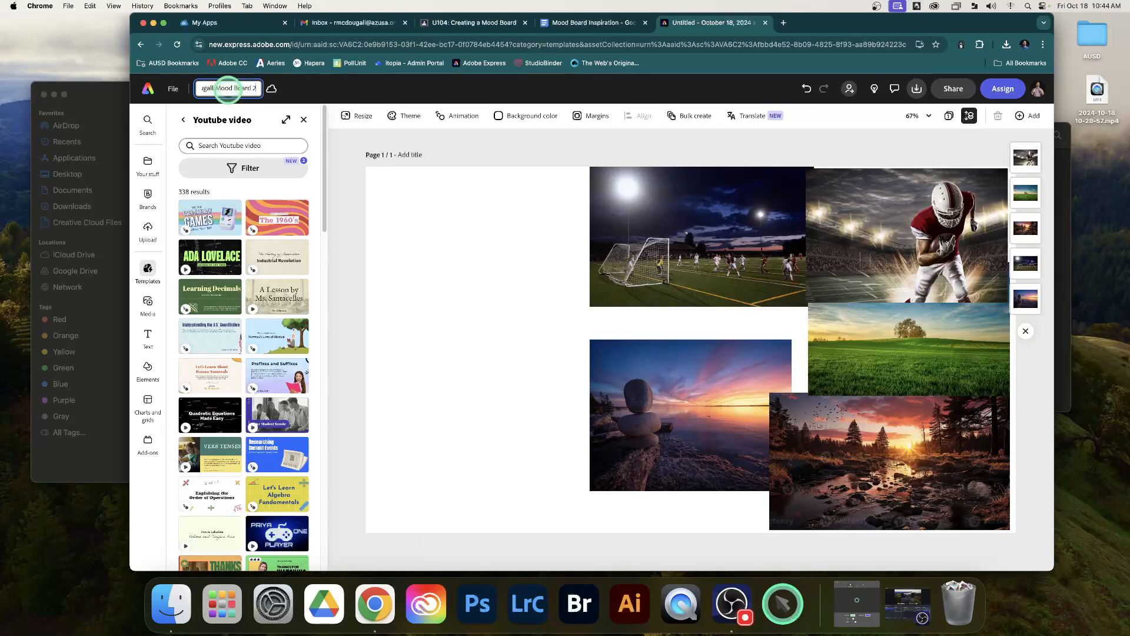
{"action": "key", "text": "Return"}
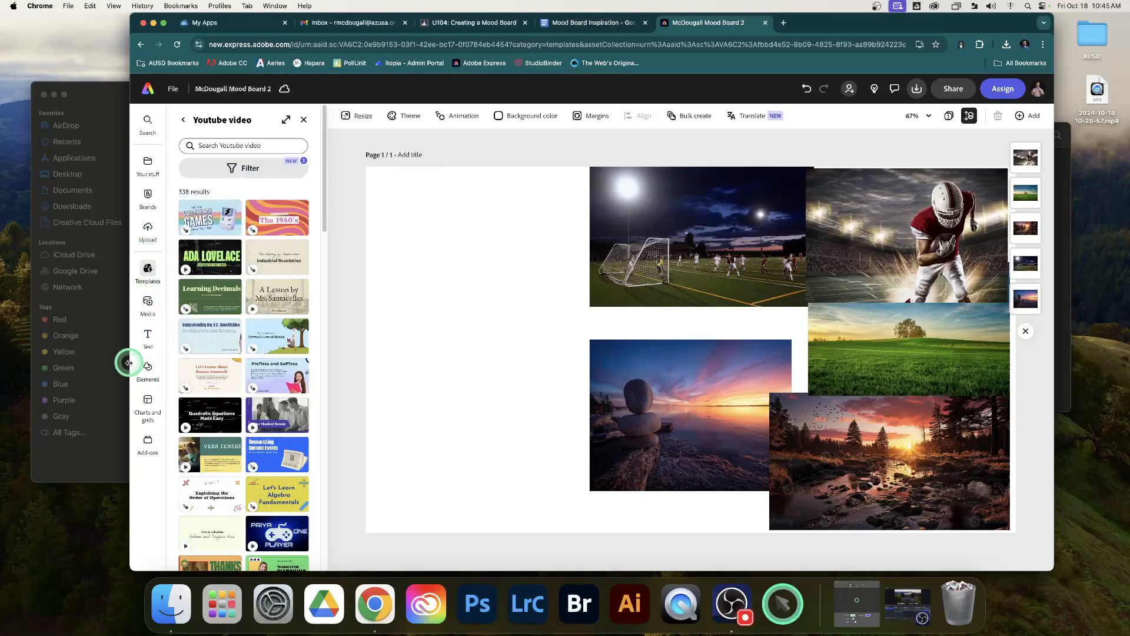
{"action": "left_click_drag", "start_coordinate": [128, 362], "coordinate": [550, 340]}
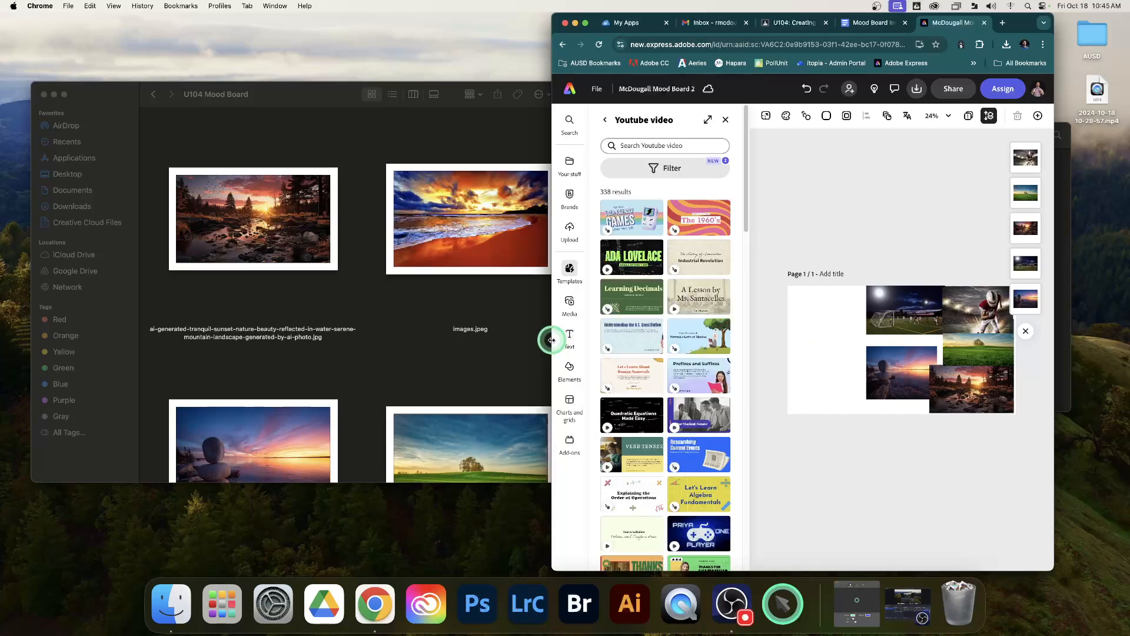
{"action": "left_click_drag", "start_coordinate": [552, 340], "coordinate": [132, 316]}
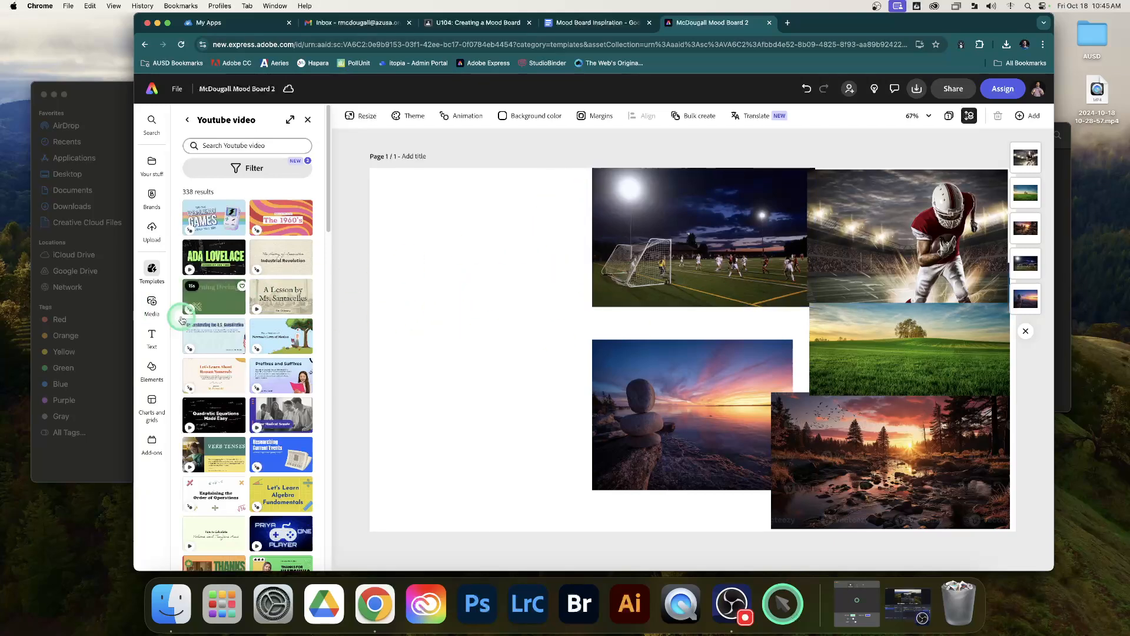
Step: Search the elements for "circle" and place the grey circle shape with a black outline in the blank area beside the soccer photo
{"action": "left_click", "coordinate": [152, 368]}
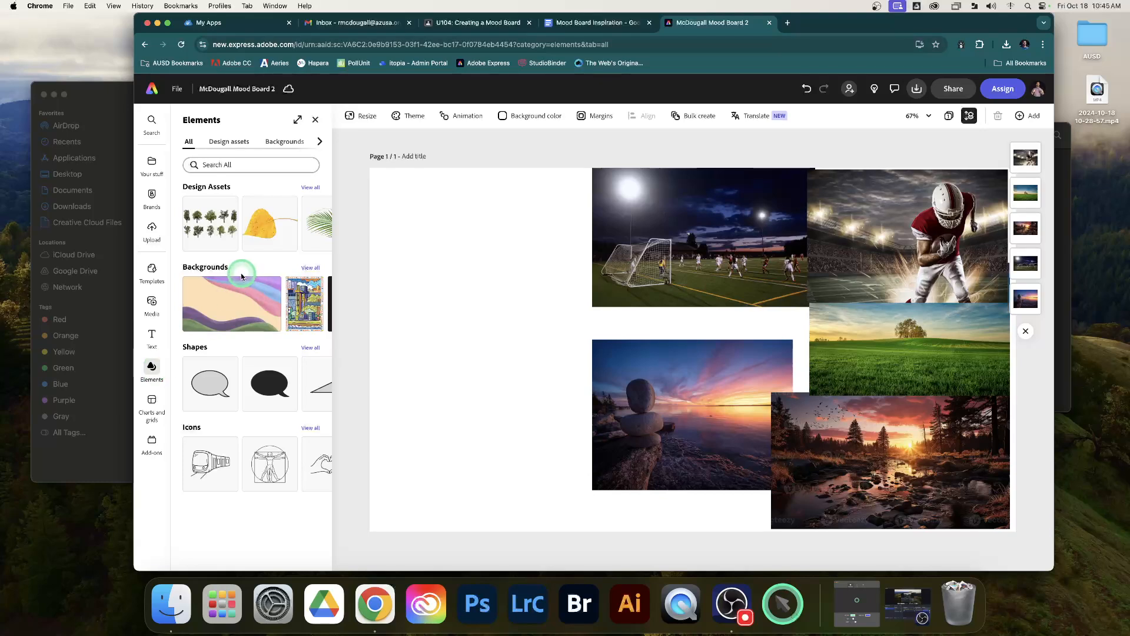
{"action": "left_click", "coordinate": [244, 166]}
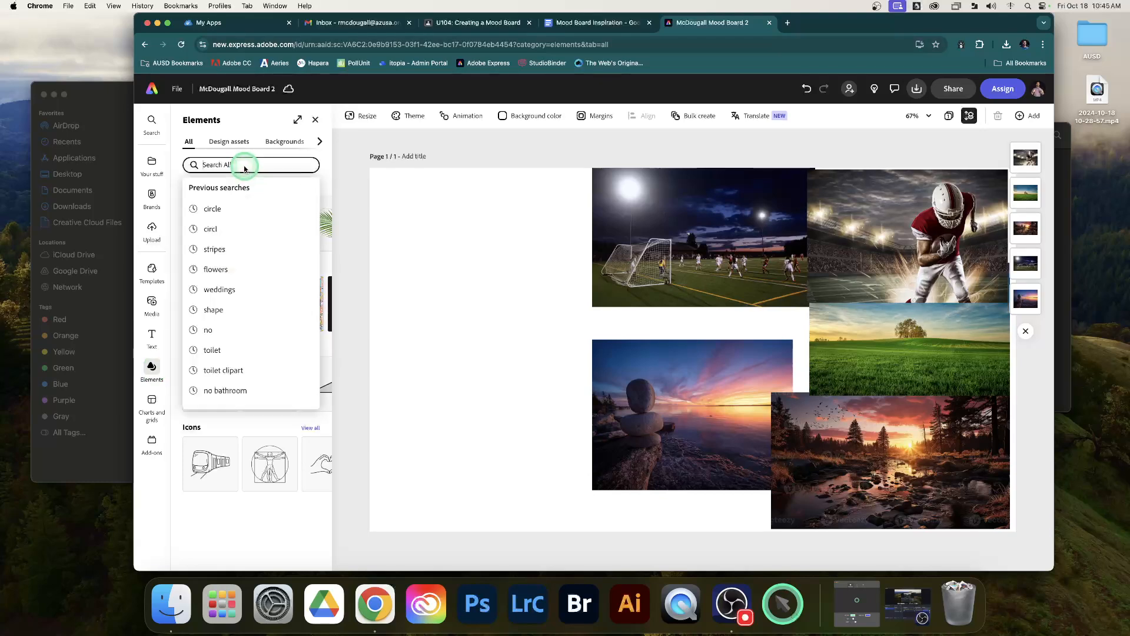
{"action": "type", "text": "circle"}
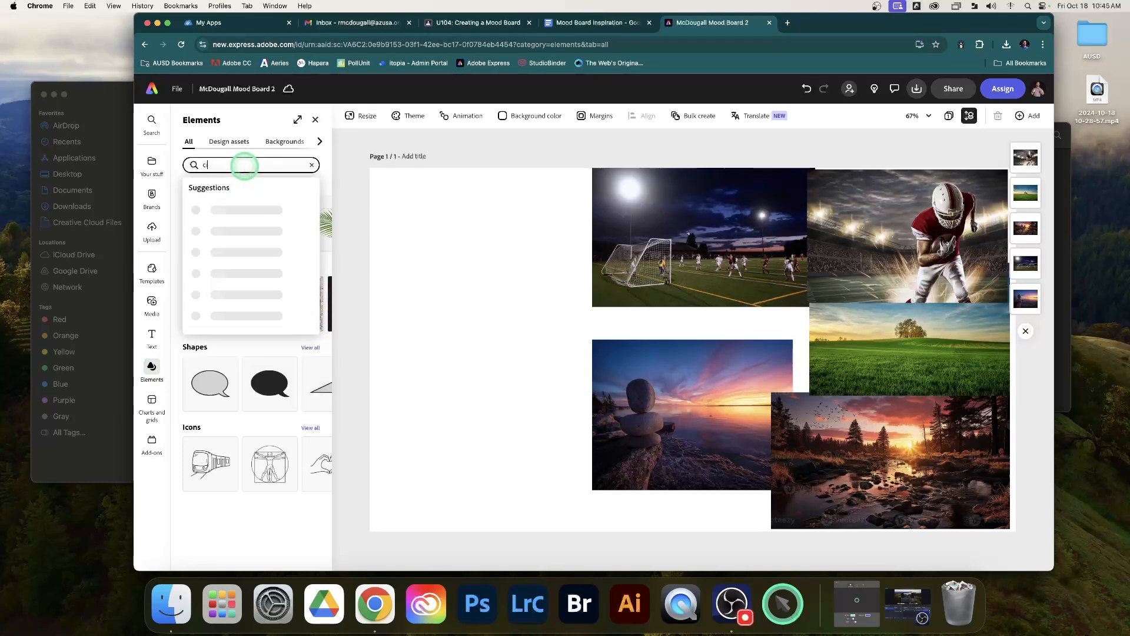
{"action": "key", "text": "Return"}
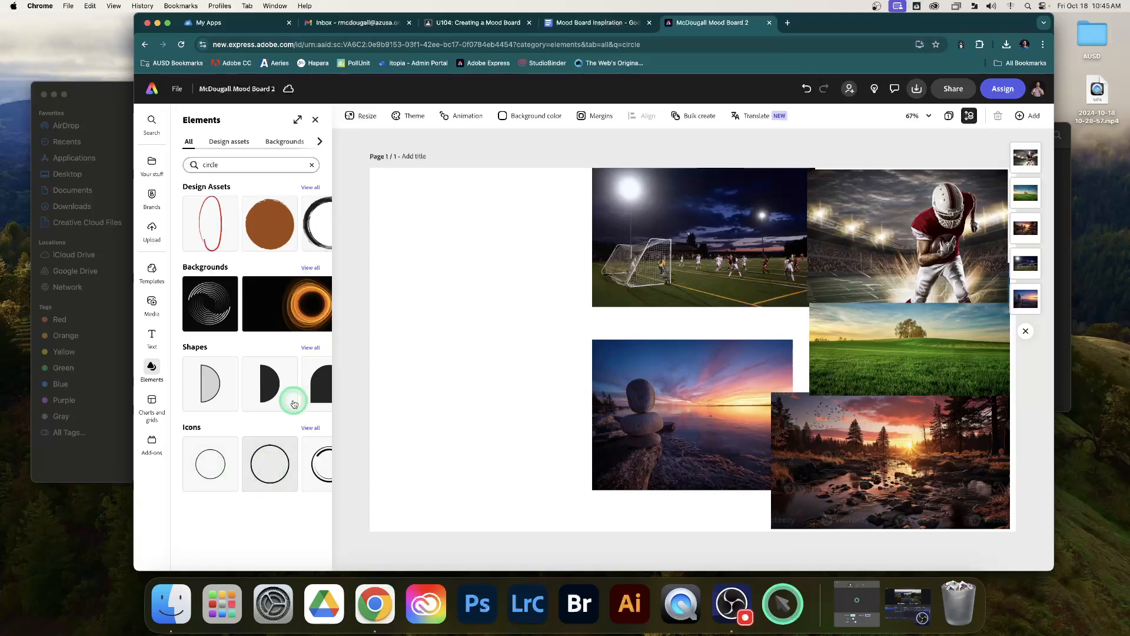
{"action": "left_click", "coordinate": [313, 384]}
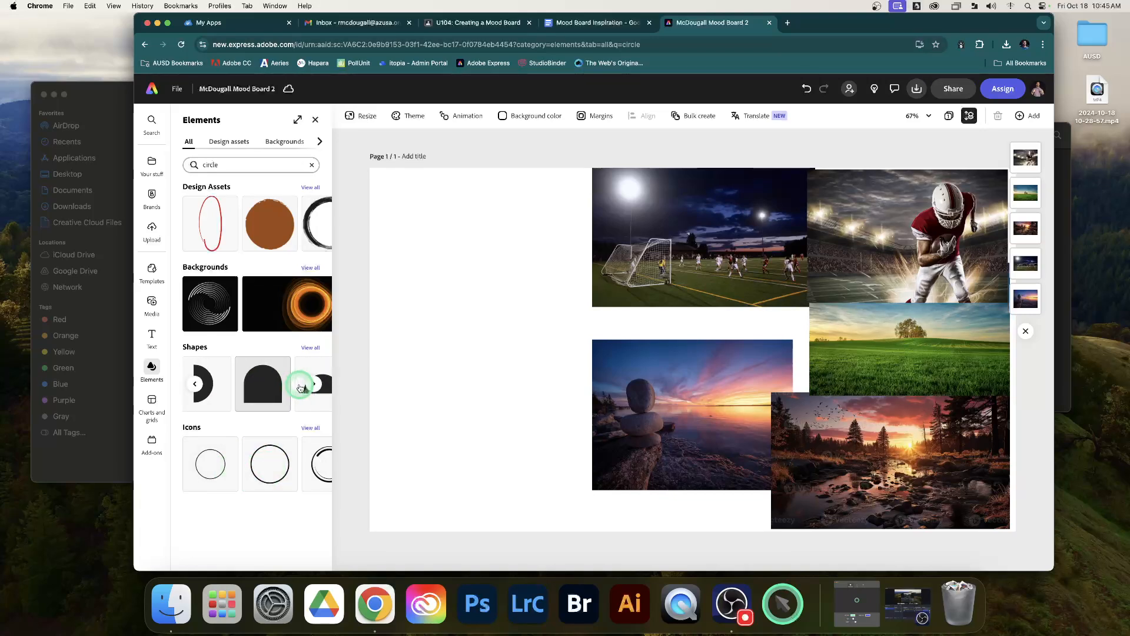
{"action": "scroll", "coordinate": [300, 388], "scroll_direction": "right", "scroll_amount": 4}
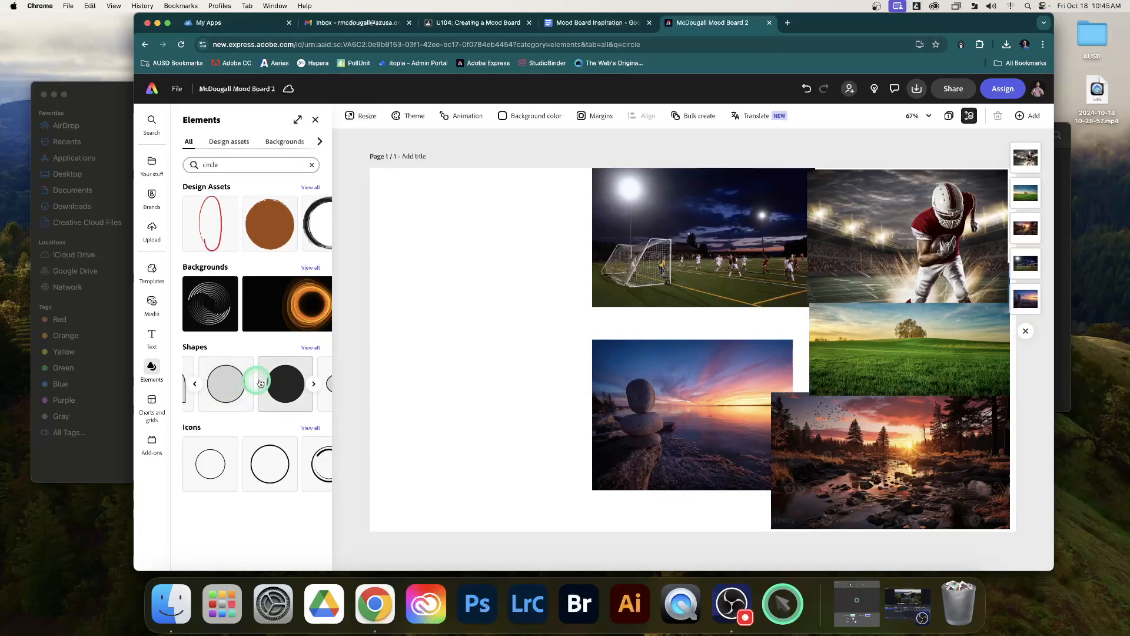
{"action": "left_click", "coordinate": [226, 391]}
{"action": "left_click_drag", "start_coordinate": [676, 346], "coordinate": [471, 242]}
{"action": "left_click", "coordinate": [315, 121]}
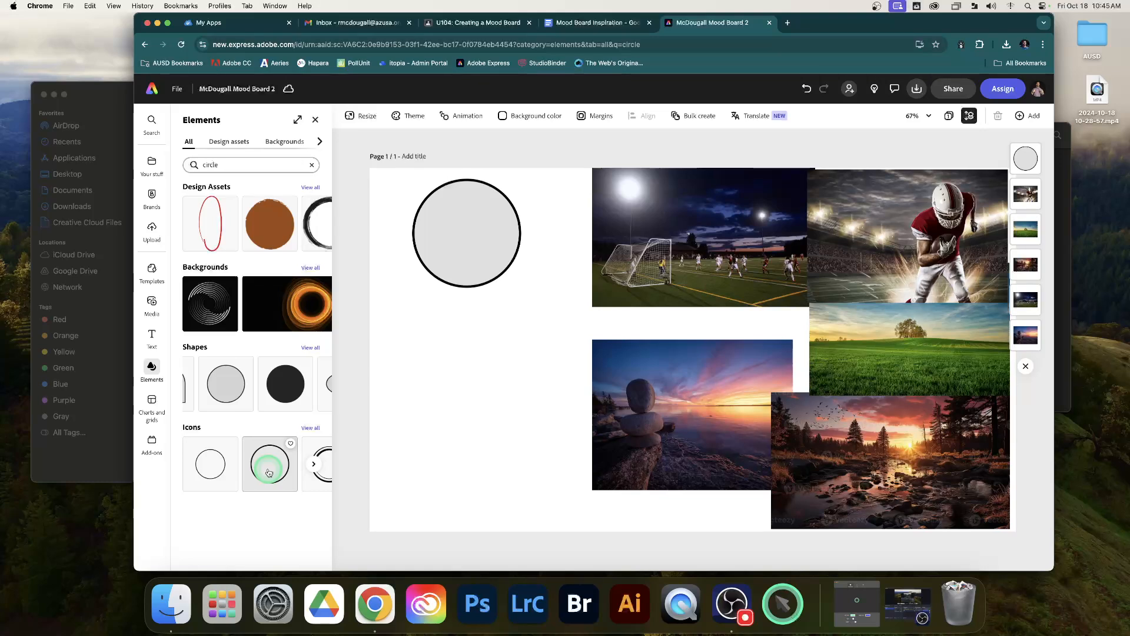
Step: Try a circle outline icon below the grey circle and delete it
{"action": "left_click_drag", "start_coordinate": [270, 471], "coordinate": [487, 434]}
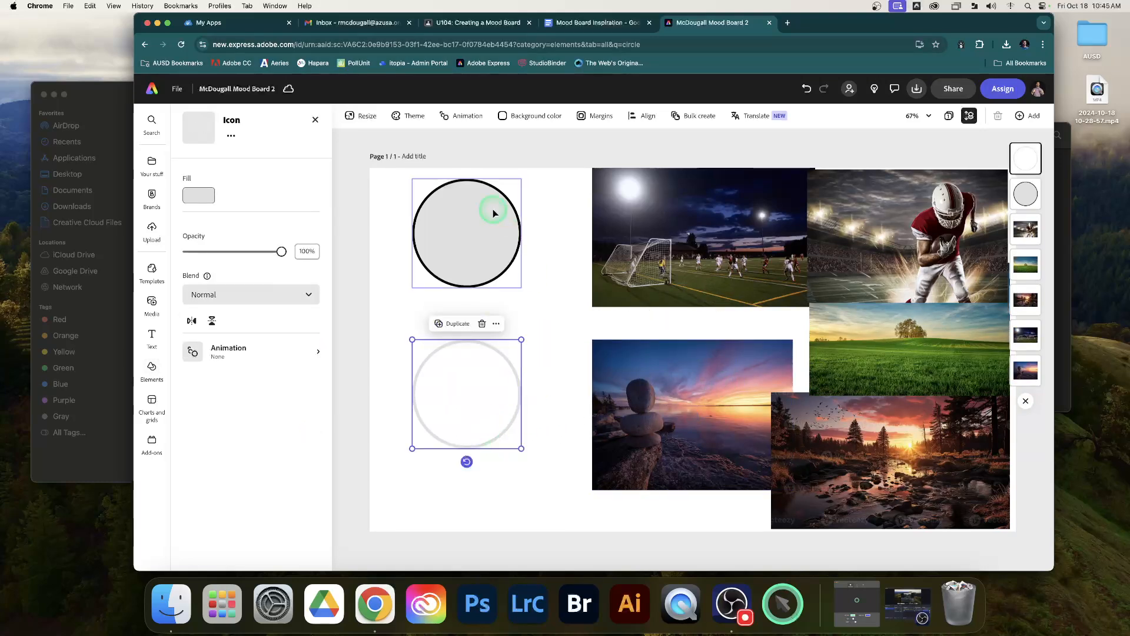
{"action": "left_click", "coordinate": [482, 323]}
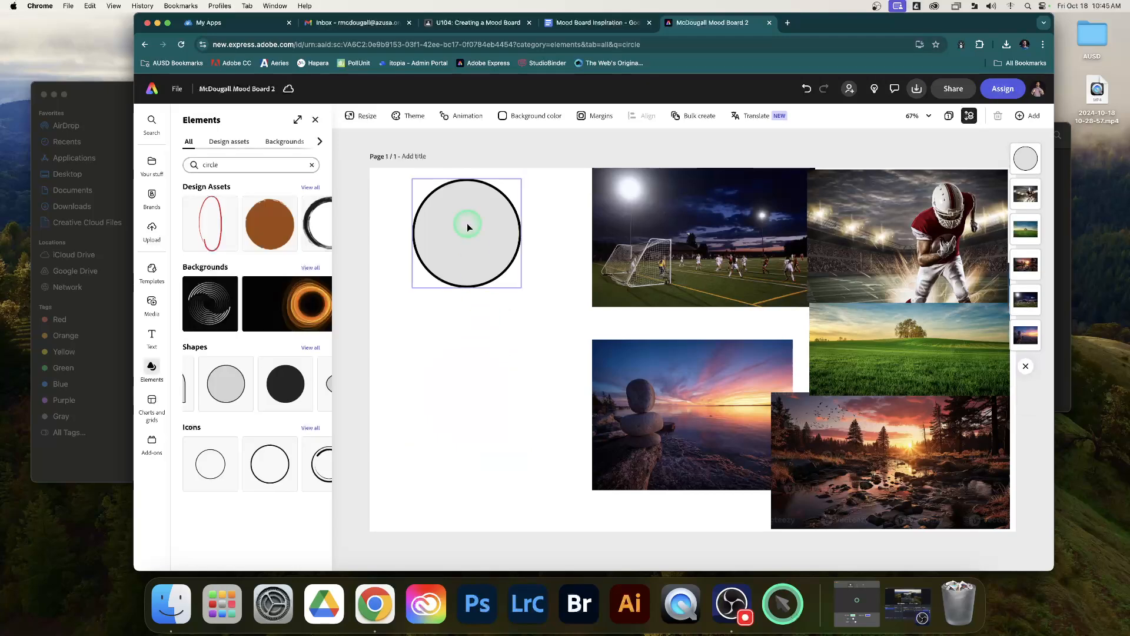
Step: Shrink the grey circle into the page's upper-left corner and duplicate it four times
{"action": "left_click", "coordinate": [460, 224]}
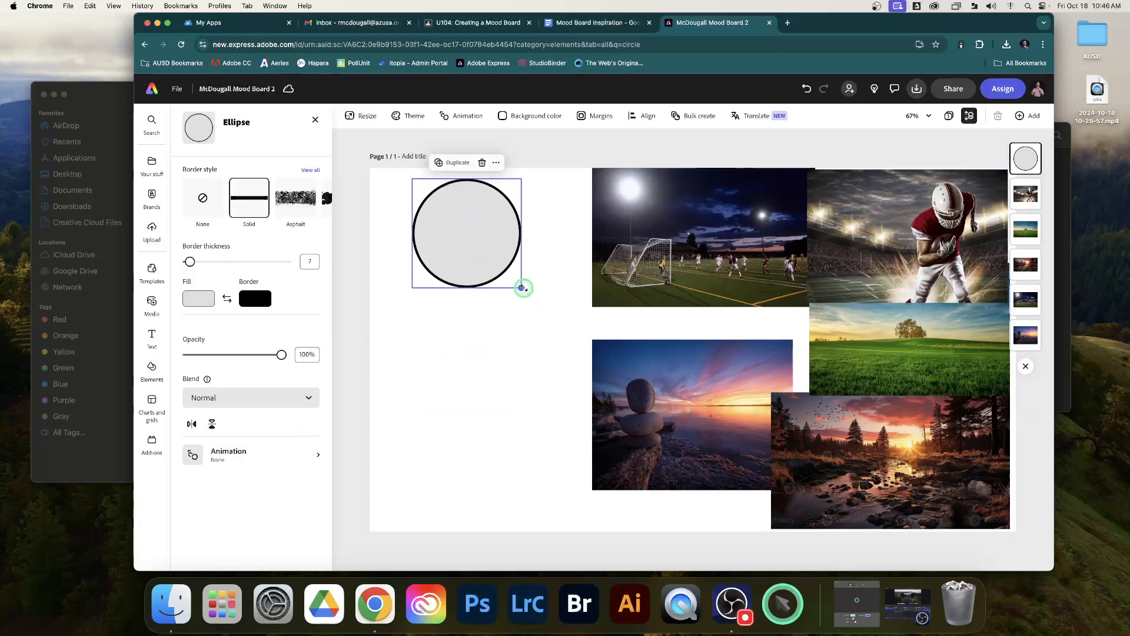
{"action": "left_click_drag", "start_coordinate": [522, 288], "coordinate": [406, 207]}
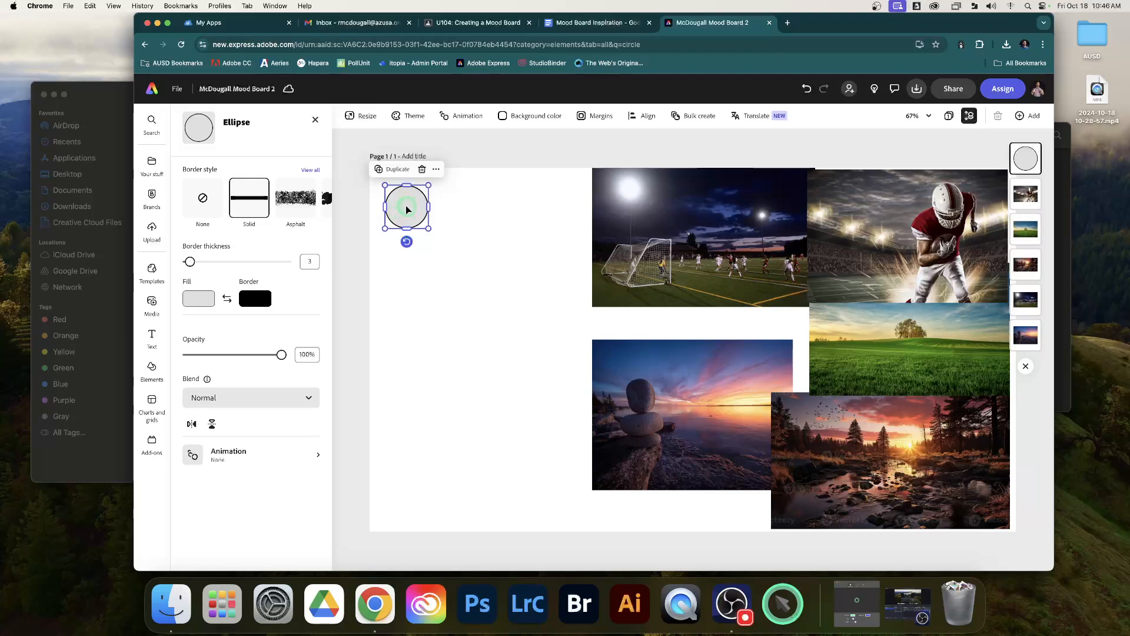
{"action": "left_click", "coordinate": [392, 170]}
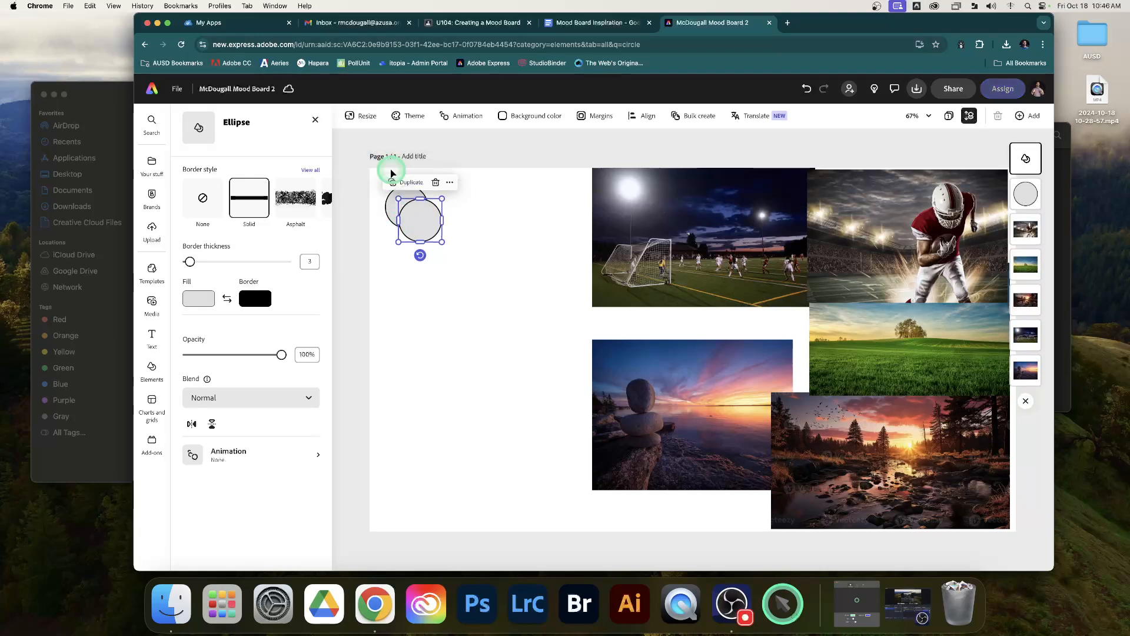
{"action": "left_click", "coordinate": [406, 183]}
{"action": "left_click", "coordinate": [419, 197]}
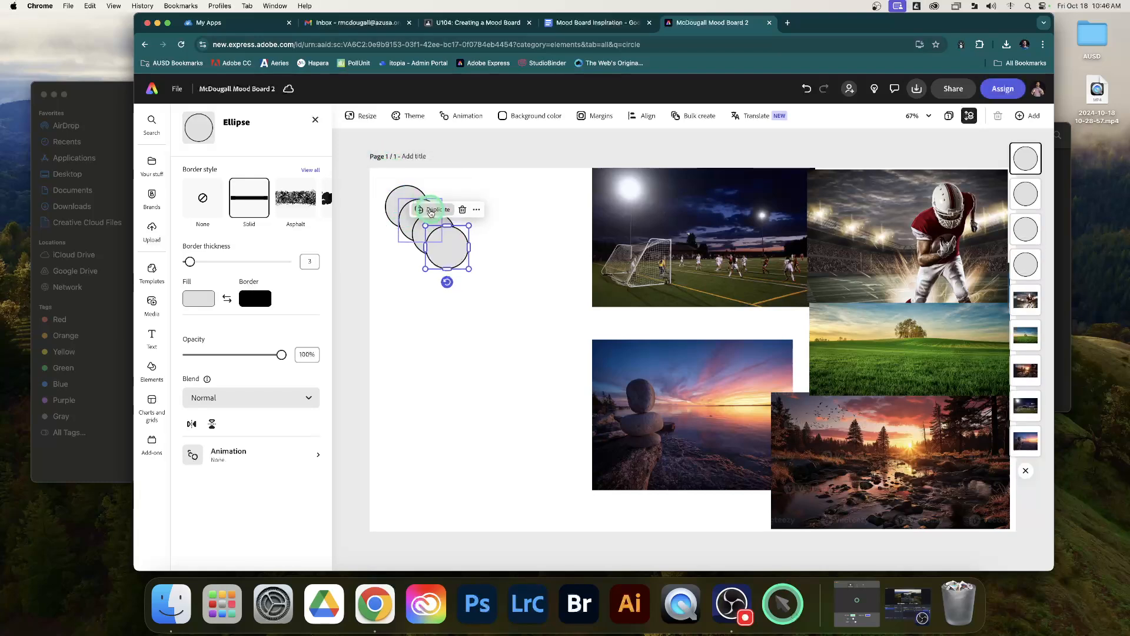
{"action": "left_click", "coordinate": [432, 210]}
{"action": "left_click", "coordinate": [517, 382]}
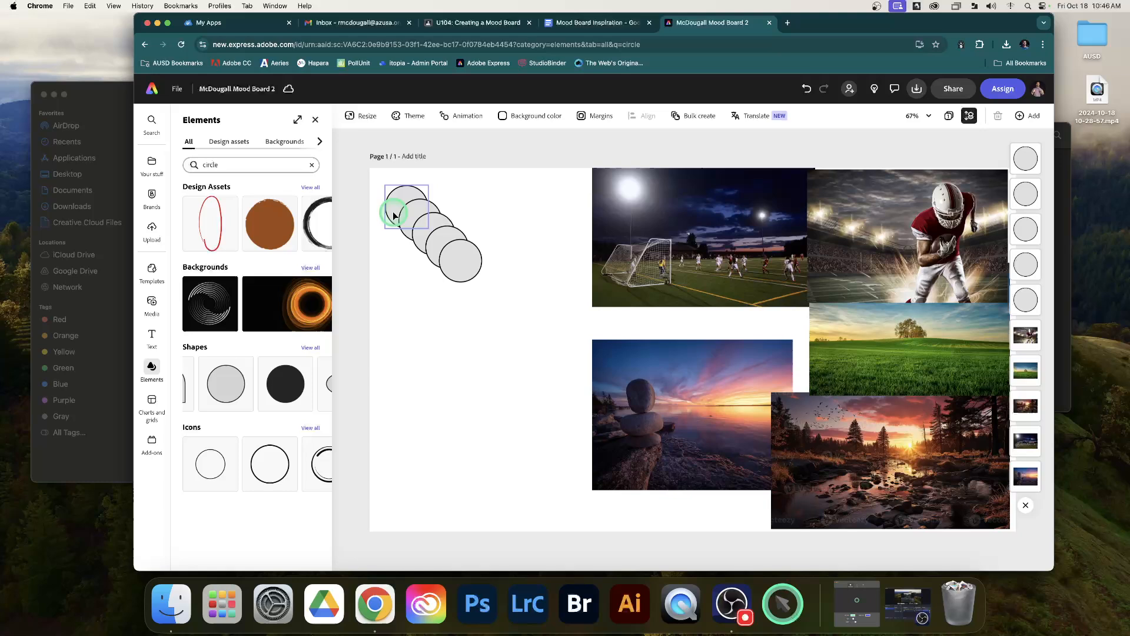
Step: Spread the five overlapping circles into a staggered column down the blank left side of the page
{"action": "left_click", "coordinate": [461, 262]}
{"action": "left_click_drag", "start_coordinate": [462, 262], "coordinate": [412, 486]}
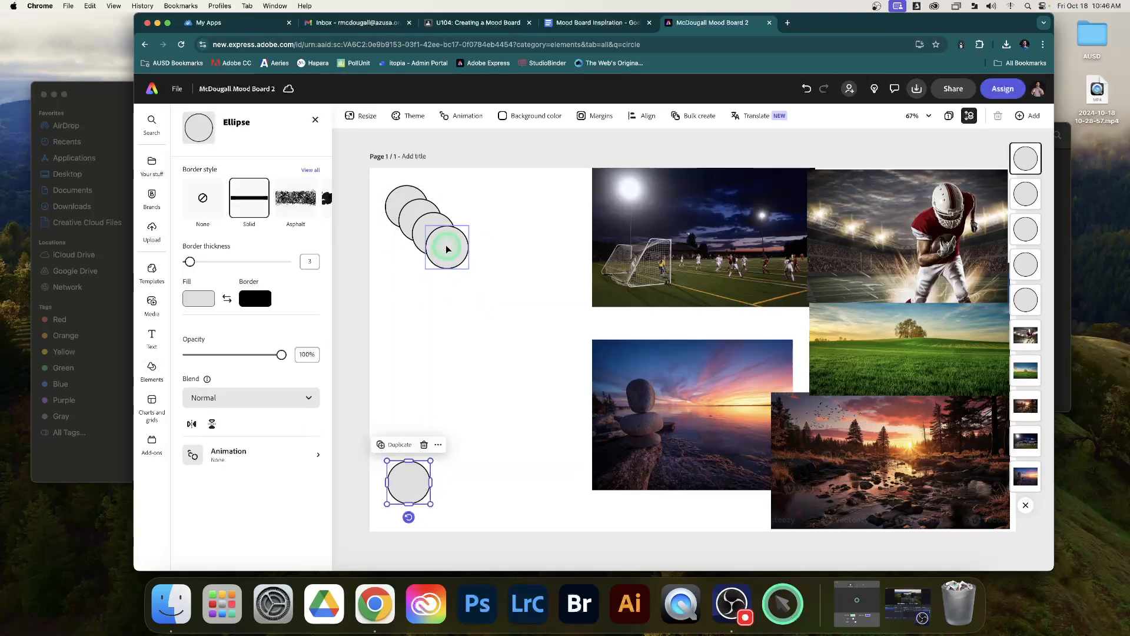
{"action": "left_click_drag", "start_coordinate": [444, 244], "coordinate": [448, 415]}
{"action": "left_click_drag", "start_coordinate": [442, 222], "coordinate": [452, 270]}
{"action": "left_click_drag", "start_coordinate": [404, 202], "coordinate": [406, 200]}
{"action": "left_click", "coordinate": [515, 343]}
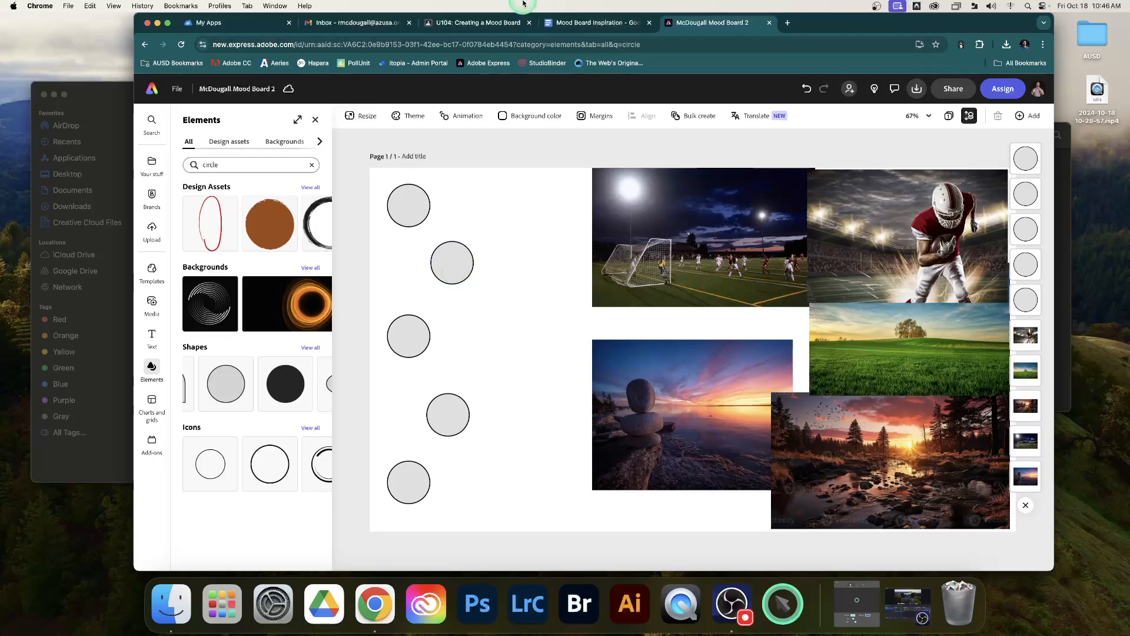
Step: Review how the color circles and hex codes are laid out in the Classroom mood board example and close its preview
{"action": "left_click", "coordinate": [465, 24]}
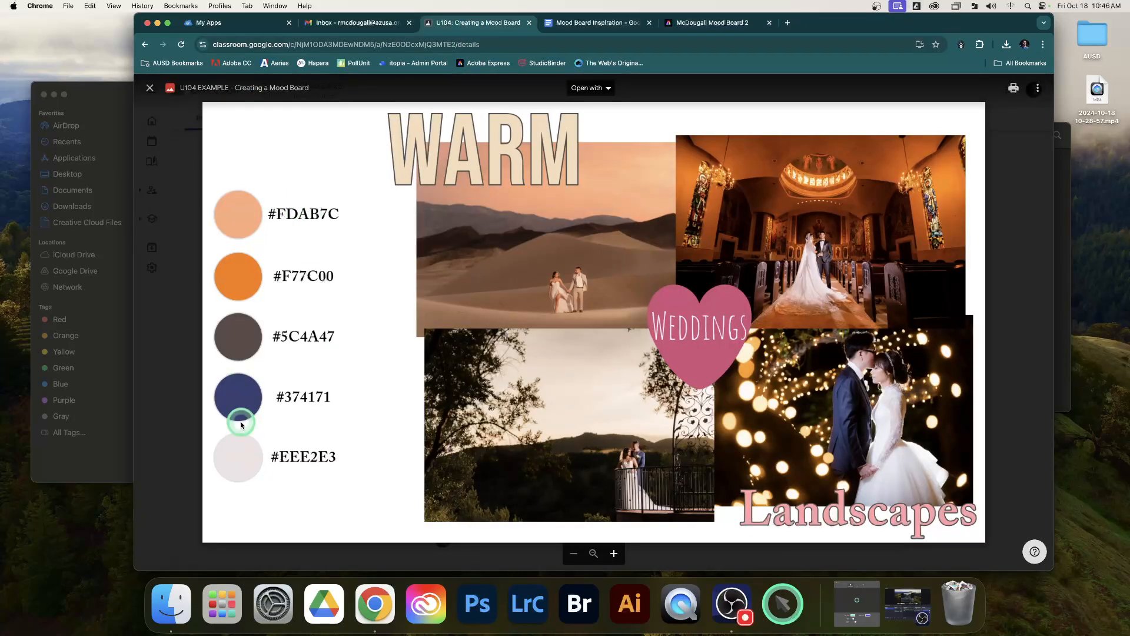
{"action": "left_click", "coordinate": [705, 21]}
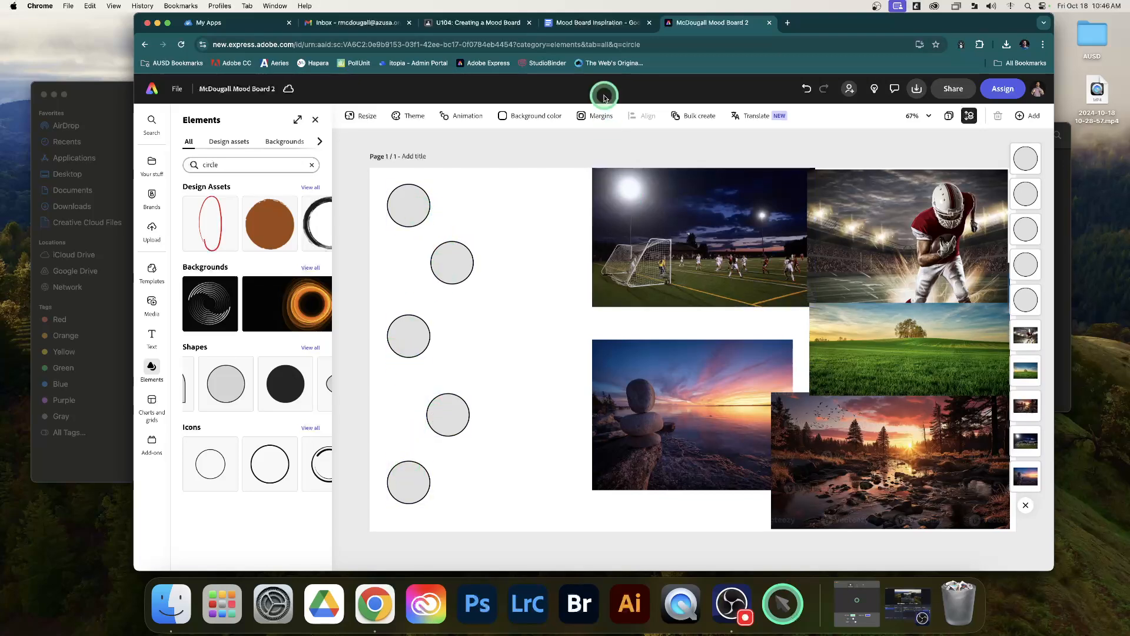
{"action": "left_click", "coordinate": [499, 23]}
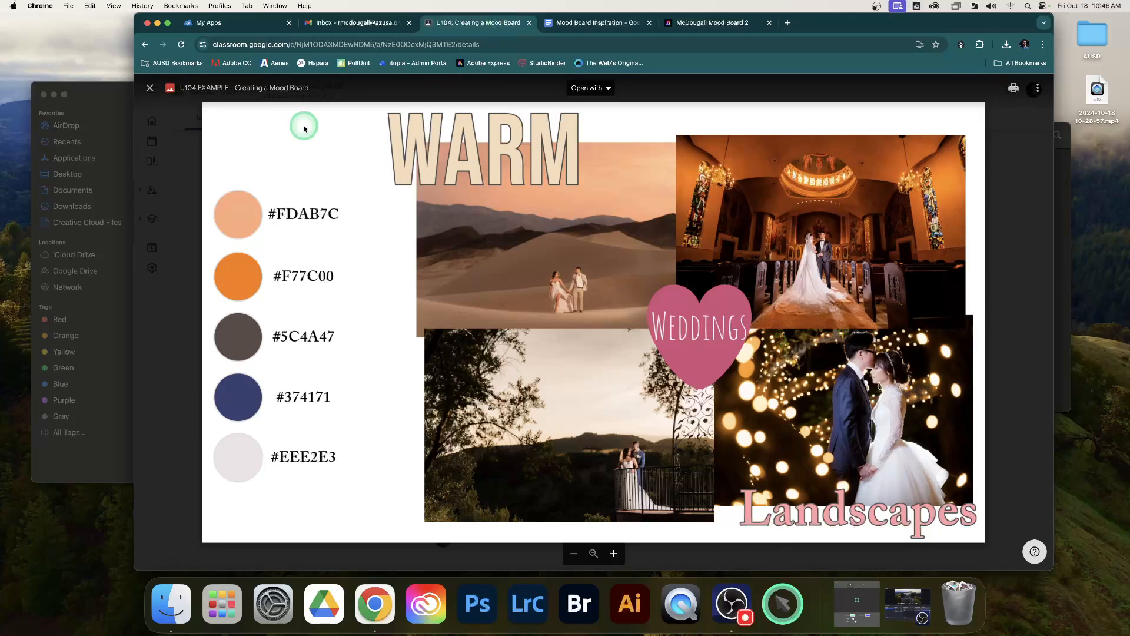
{"action": "left_click", "coordinate": [190, 192]}
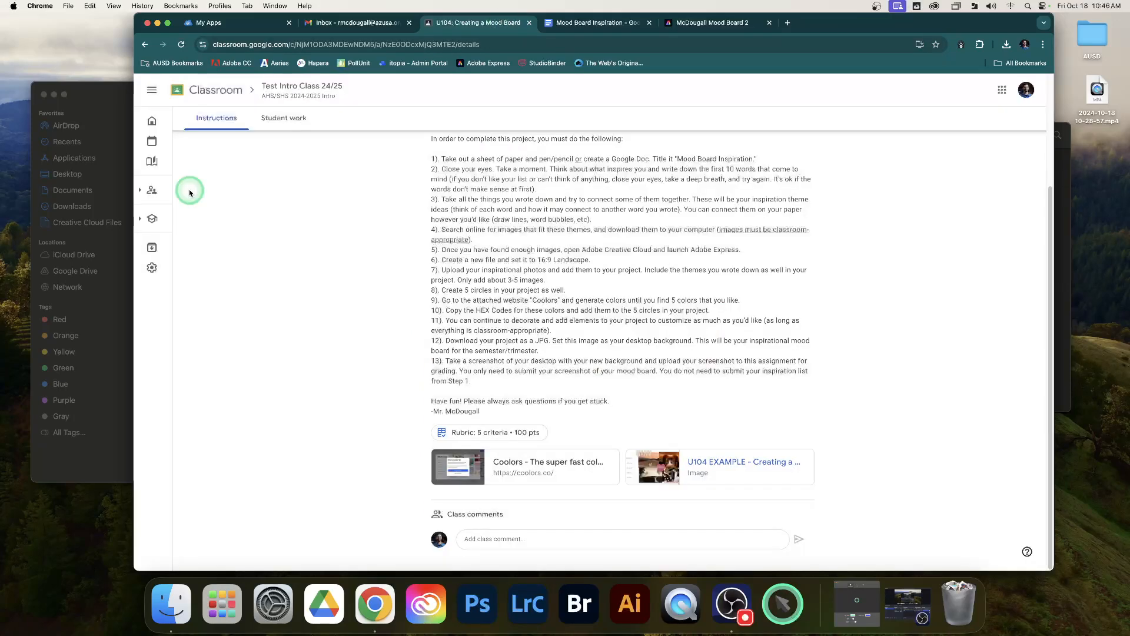
Step: Open the Coolors website attached to the assignment and start its palette generator, dismissing the cookie and welcome dialogs
{"action": "left_click", "coordinate": [541, 465]}
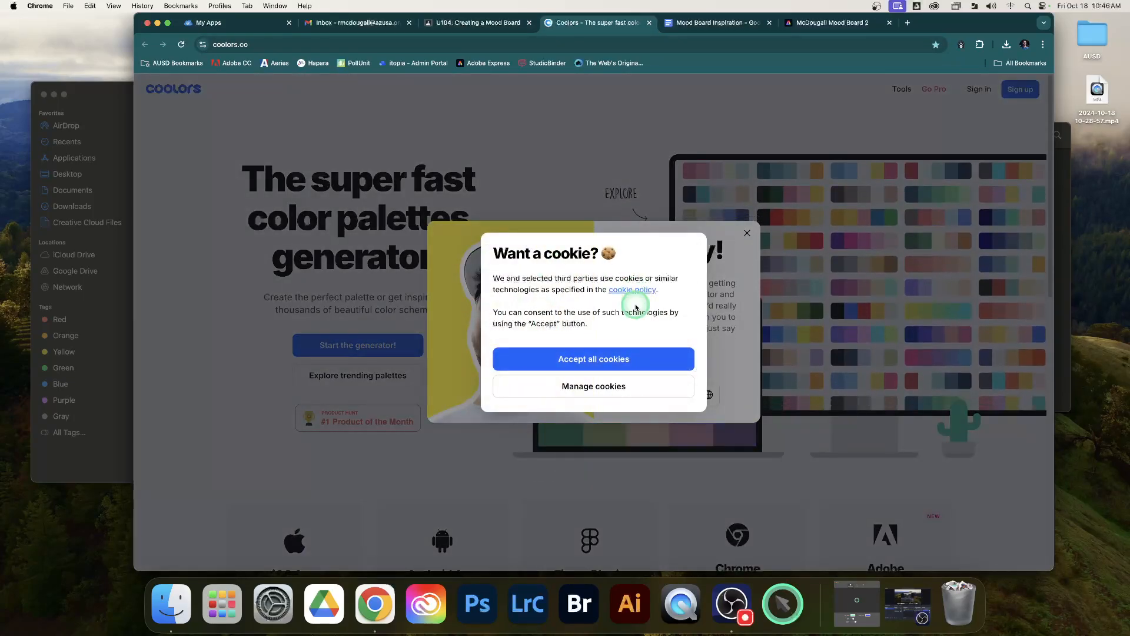
{"action": "left_click", "coordinate": [618, 388]}
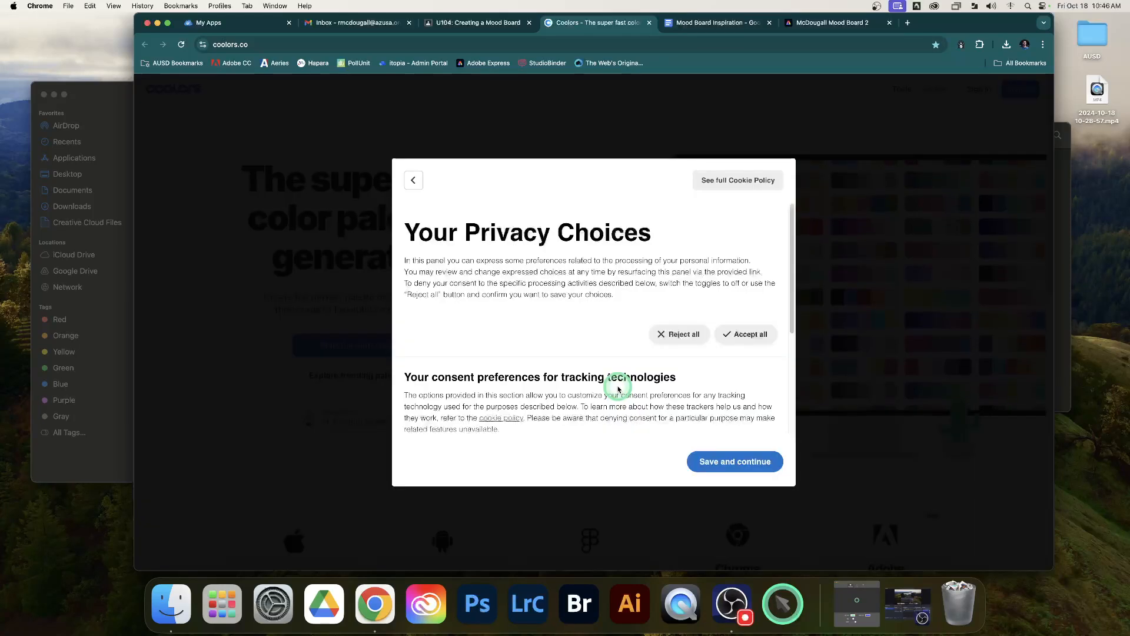
{"action": "left_click", "coordinate": [718, 464]}
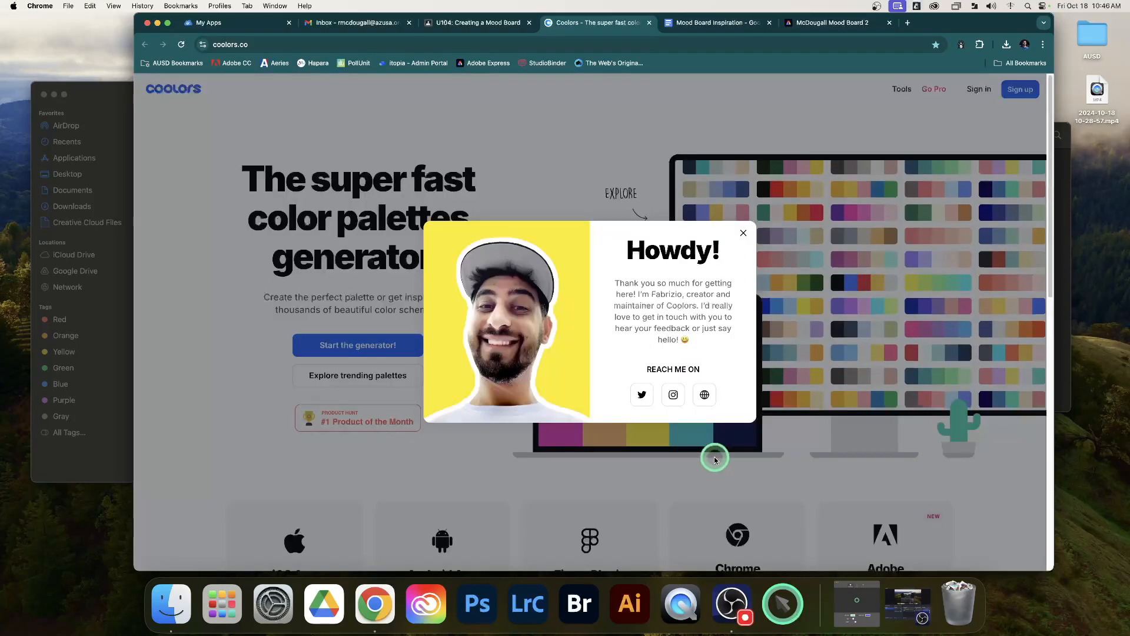
{"action": "left_click", "coordinate": [742, 235]}
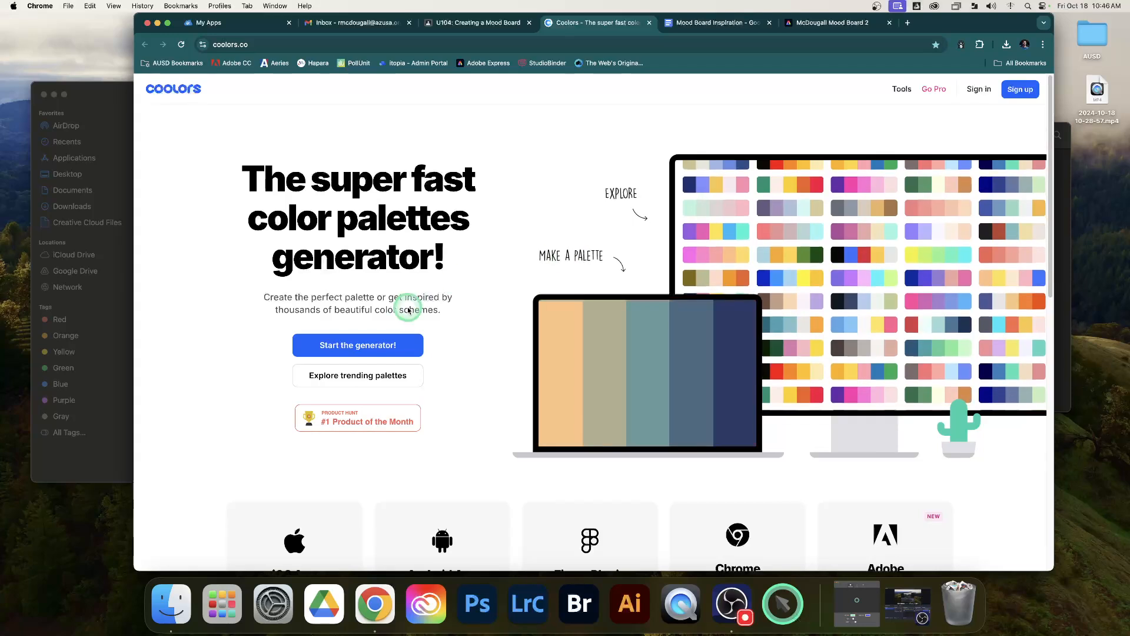
{"action": "left_click", "coordinate": [358, 347]}
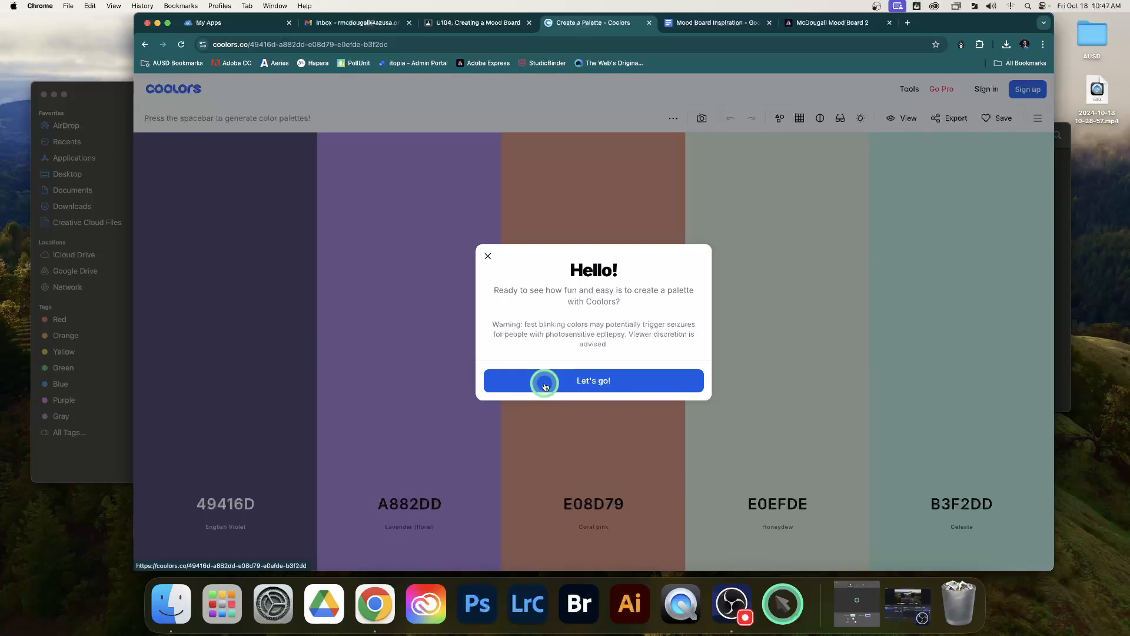
{"action": "left_click", "coordinate": [488, 257]}
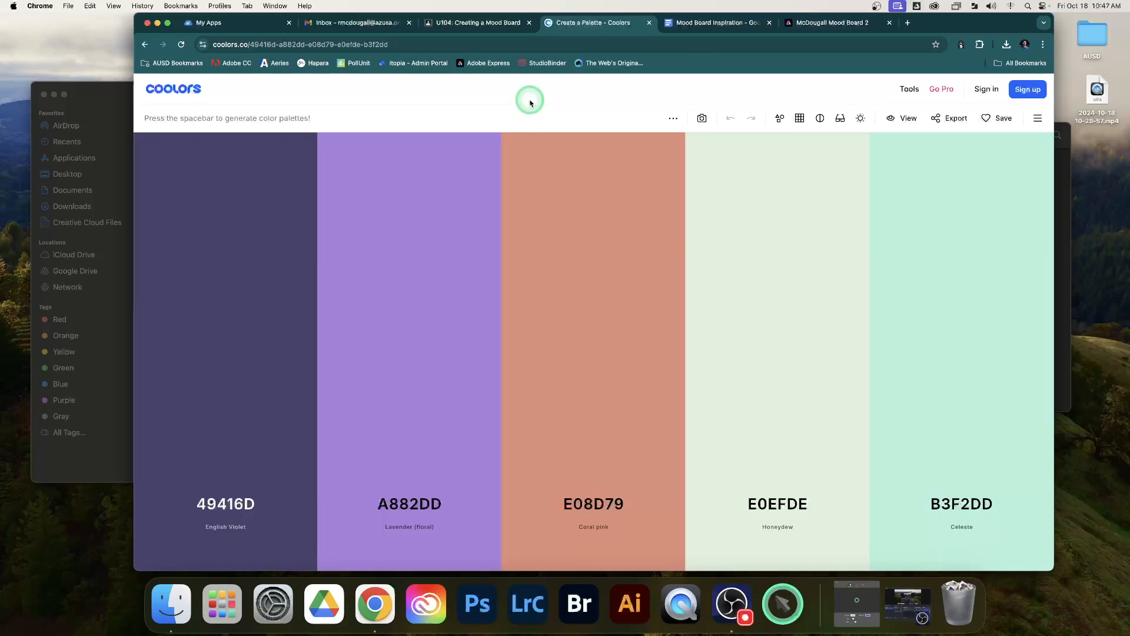
Step: Generate new palettes until reaching the blue one with 03256C, 2541B2, 1768AC, 06BEE1 and FFFFFF
{"action": "key", "text": "space"}
{"action": "key", "text": "space"}
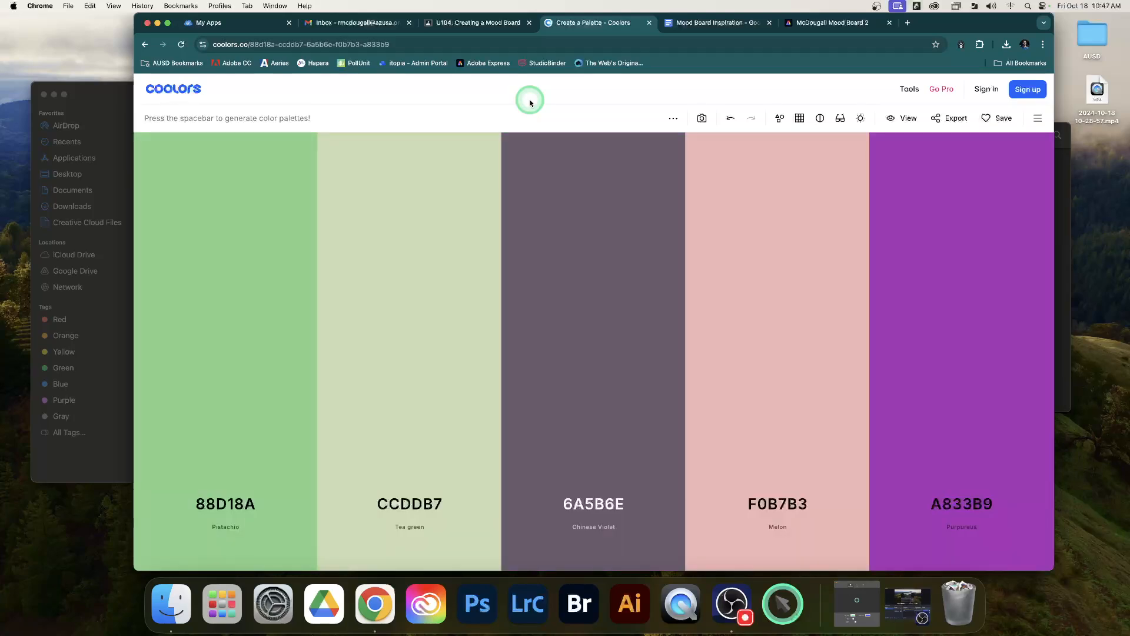
{"action": "key", "text": "space"}
{"action": "key", "text": "space"}
{"action": "key", "text": "space"}
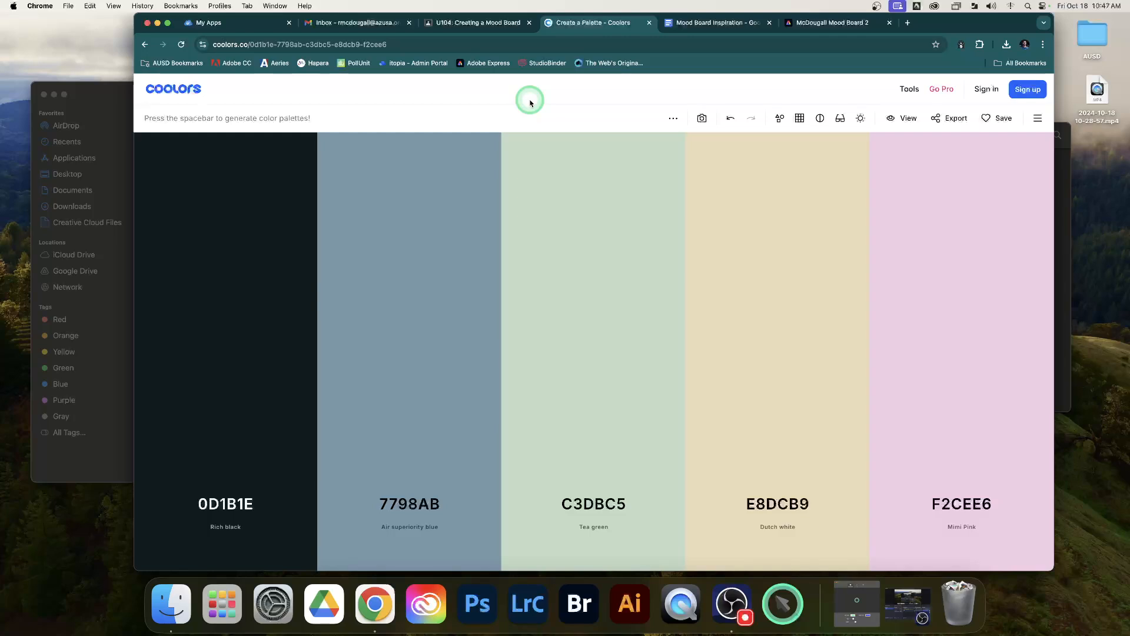
{"action": "key", "text": "space"}
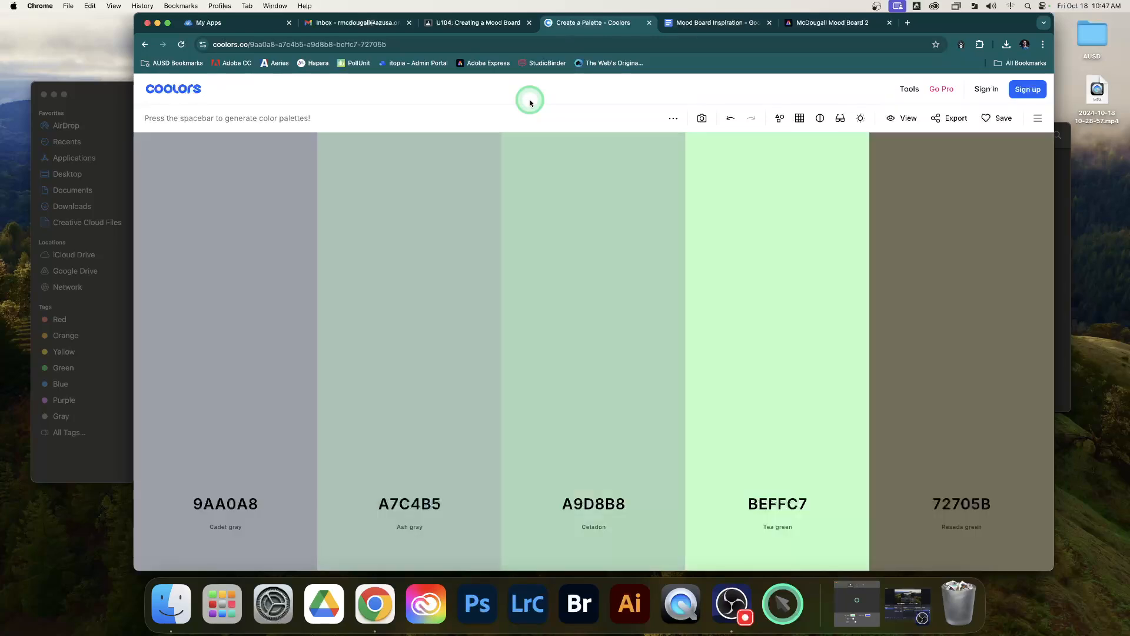
{"action": "key", "text": "space"}
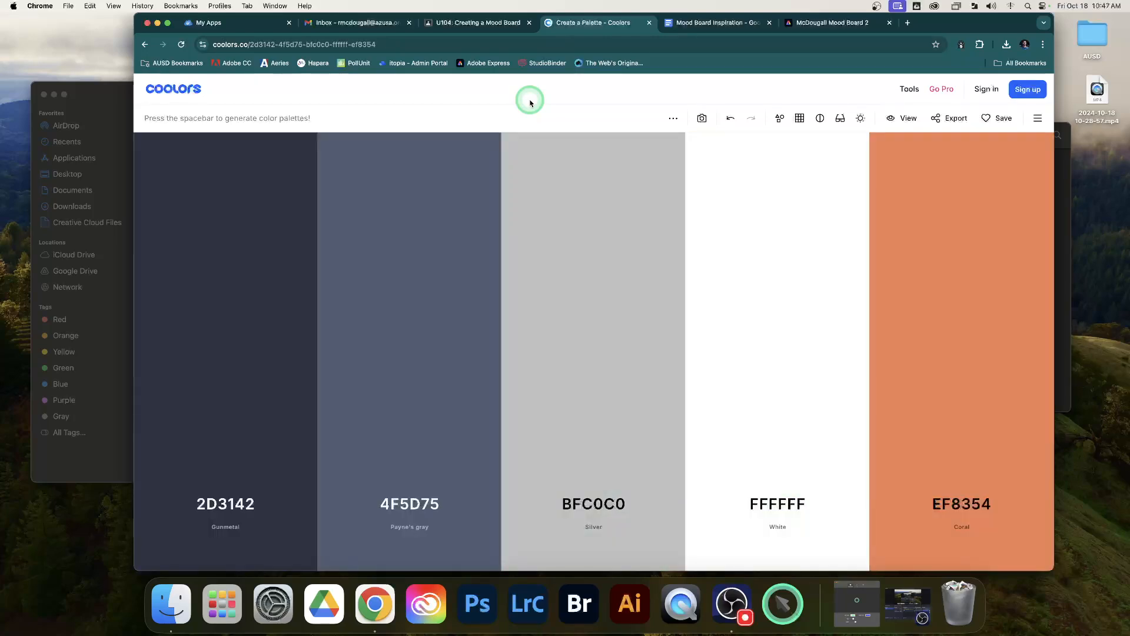
{"action": "key", "text": "space"}
{"action": "key", "text": "space"}
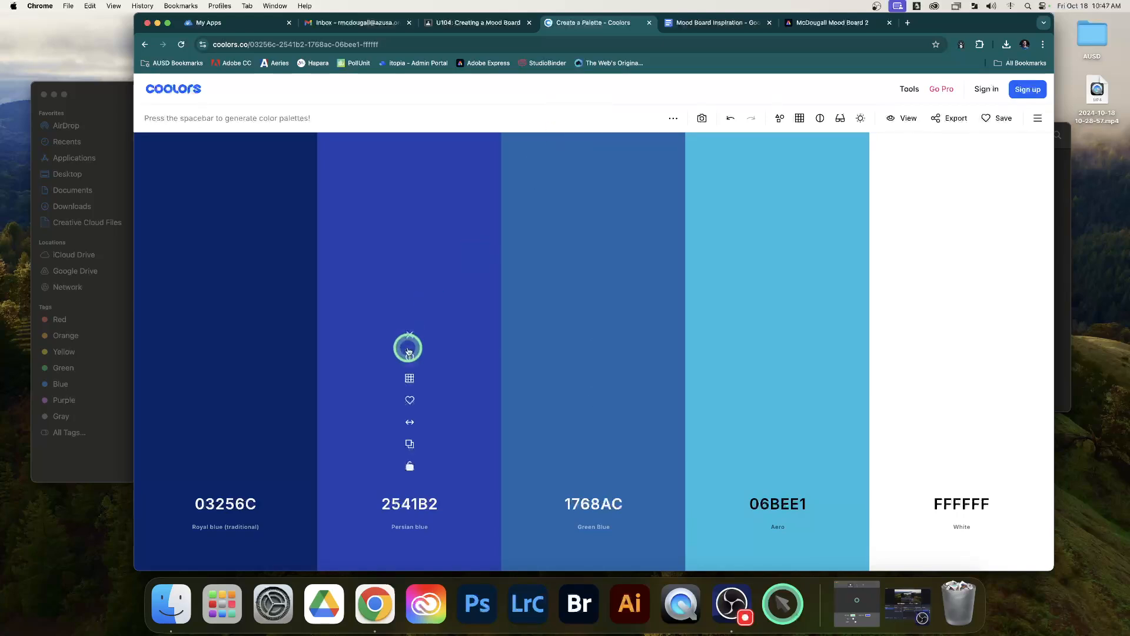
Step: Copy the hex code #03256C of the palette's first color, royal blue
{"action": "mouse_move", "coordinate": [248, 383]}
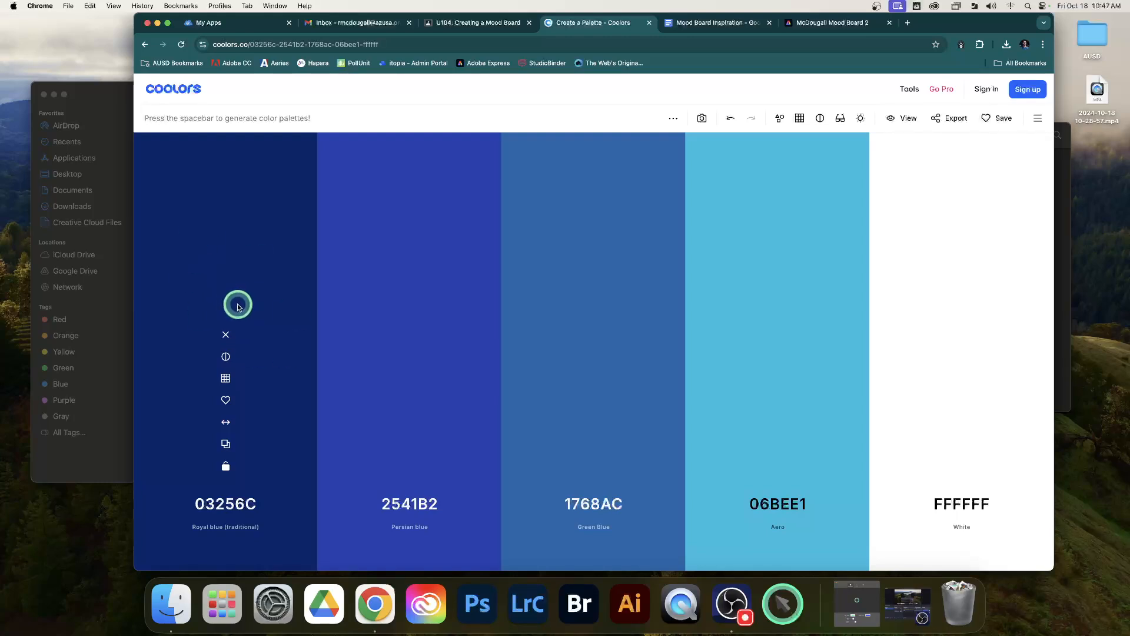
{"action": "left_click", "coordinate": [226, 507]}
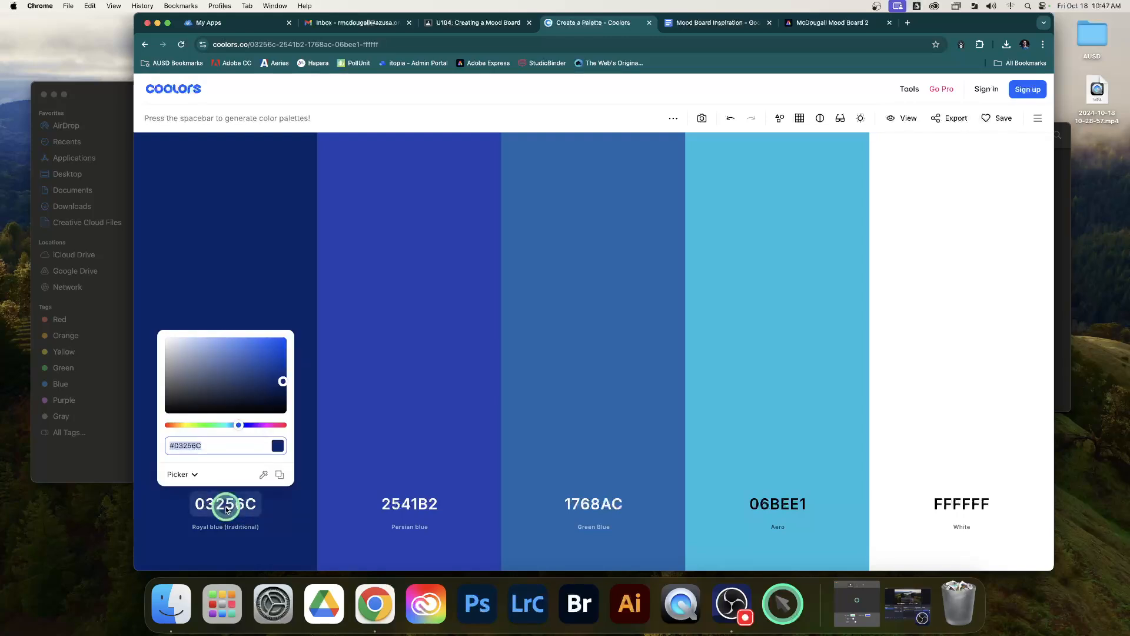
{"action": "right_click", "coordinate": [182, 446]}
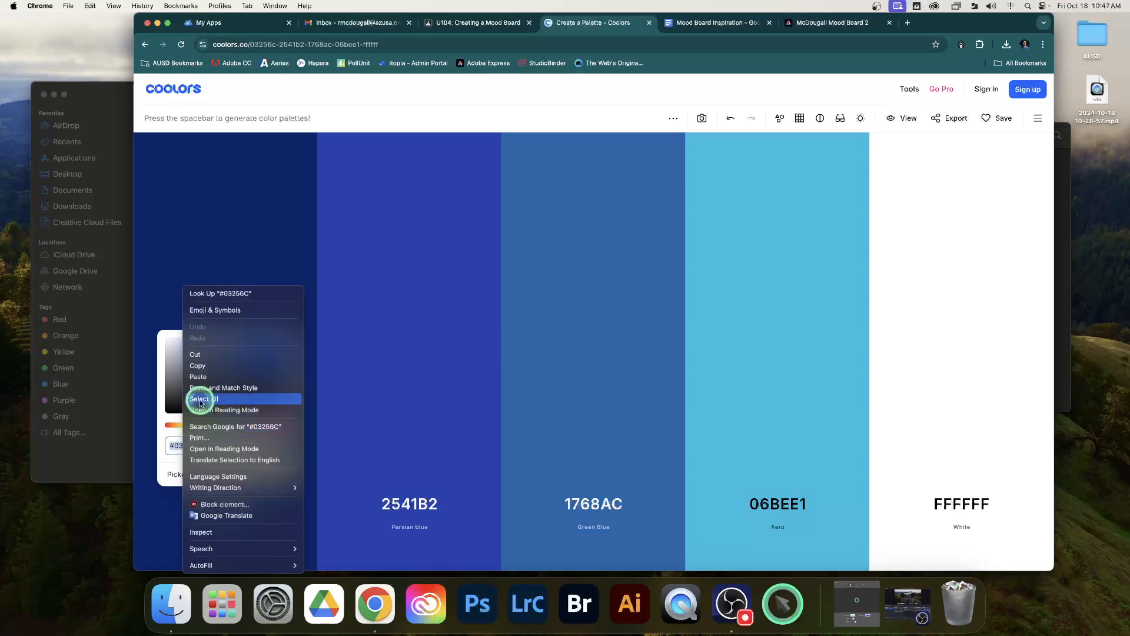
{"action": "left_click", "coordinate": [210, 368]}
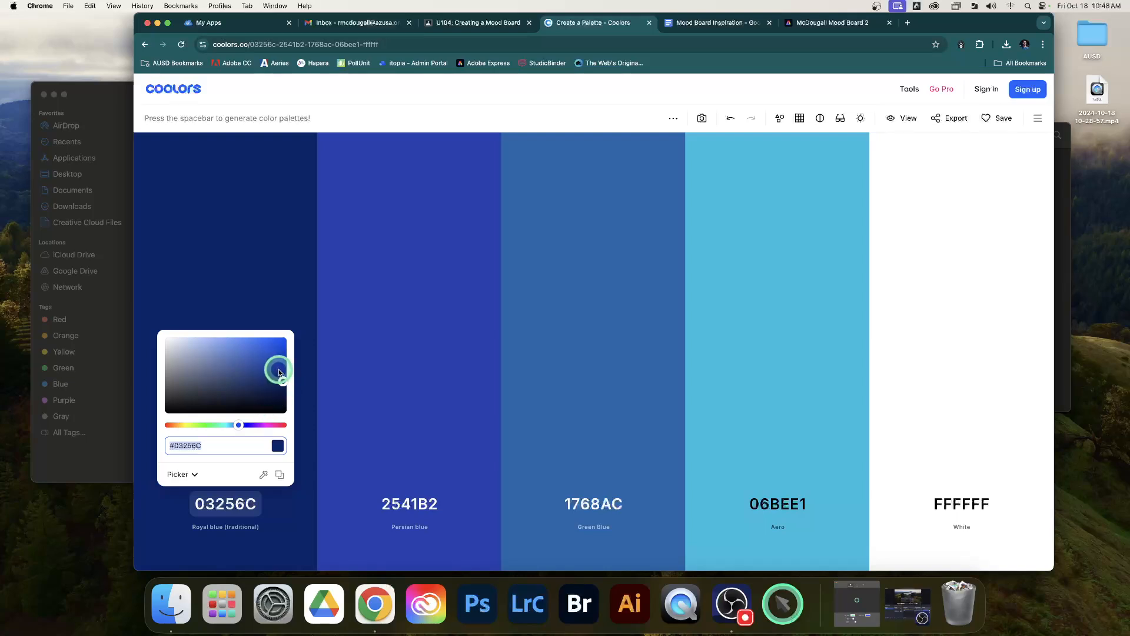
Step: Switch back to the Adobe Express design and open the custom fill color settings for the topmost circle
{"action": "left_click", "coordinate": [839, 24]}
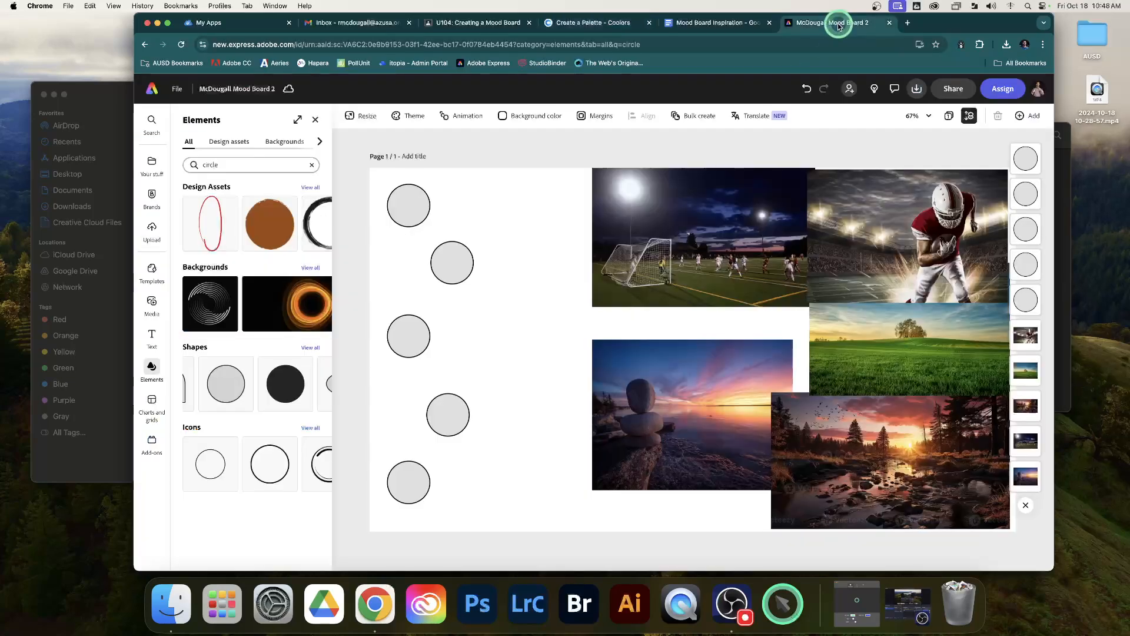
{"action": "left_click", "coordinate": [412, 207]}
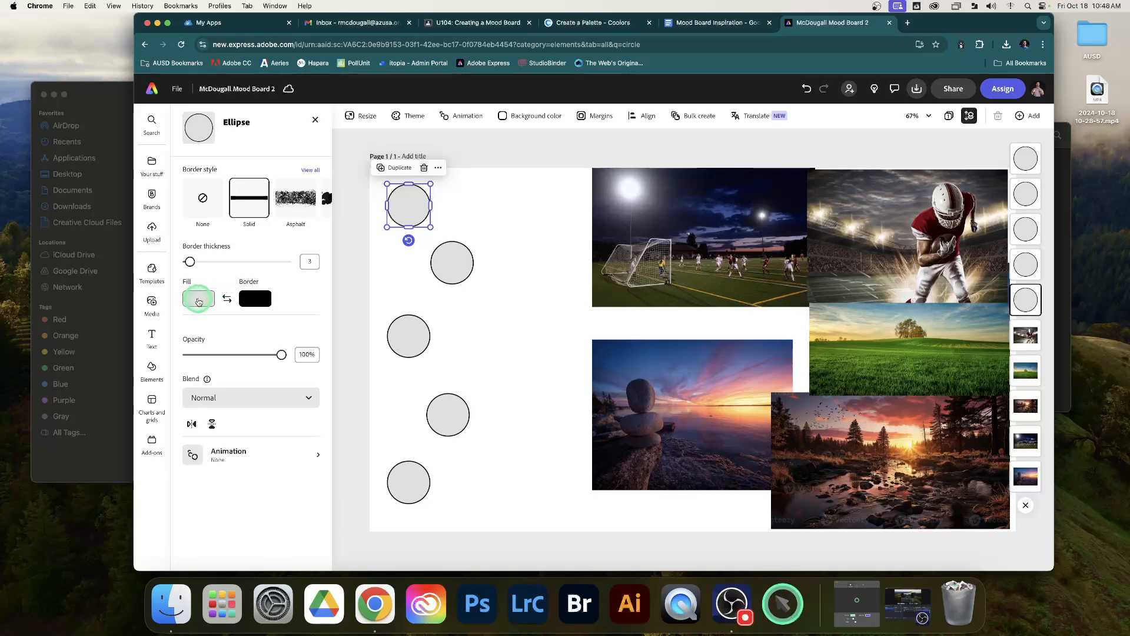
{"action": "left_click", "coordinate": [199, 300]}
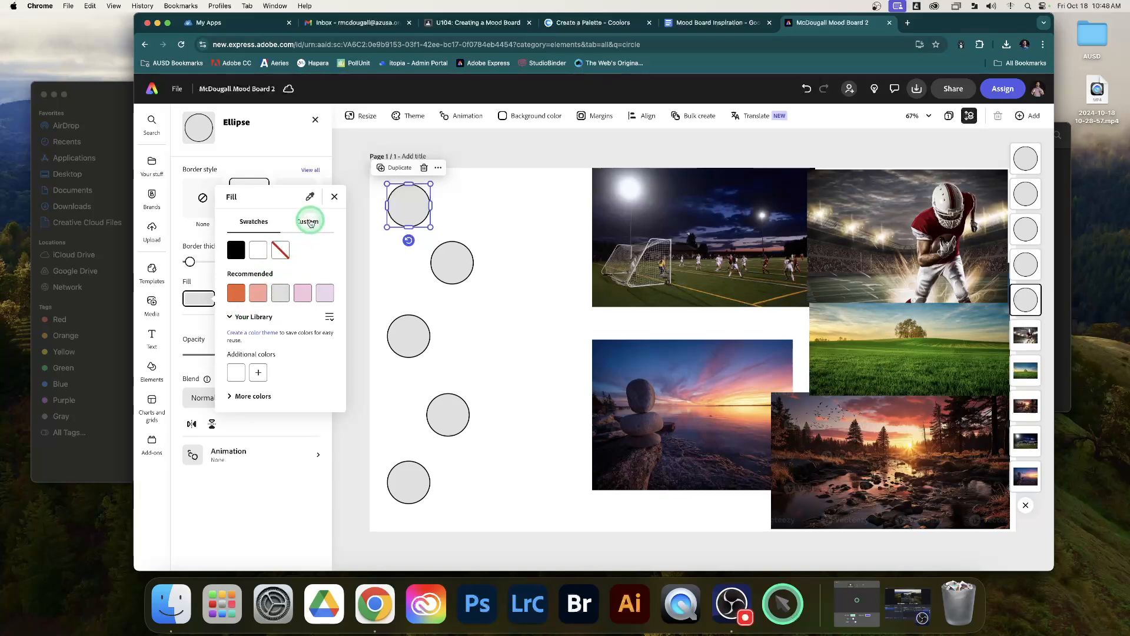
{"action": "left_click", "coordinate": [308, 222]}
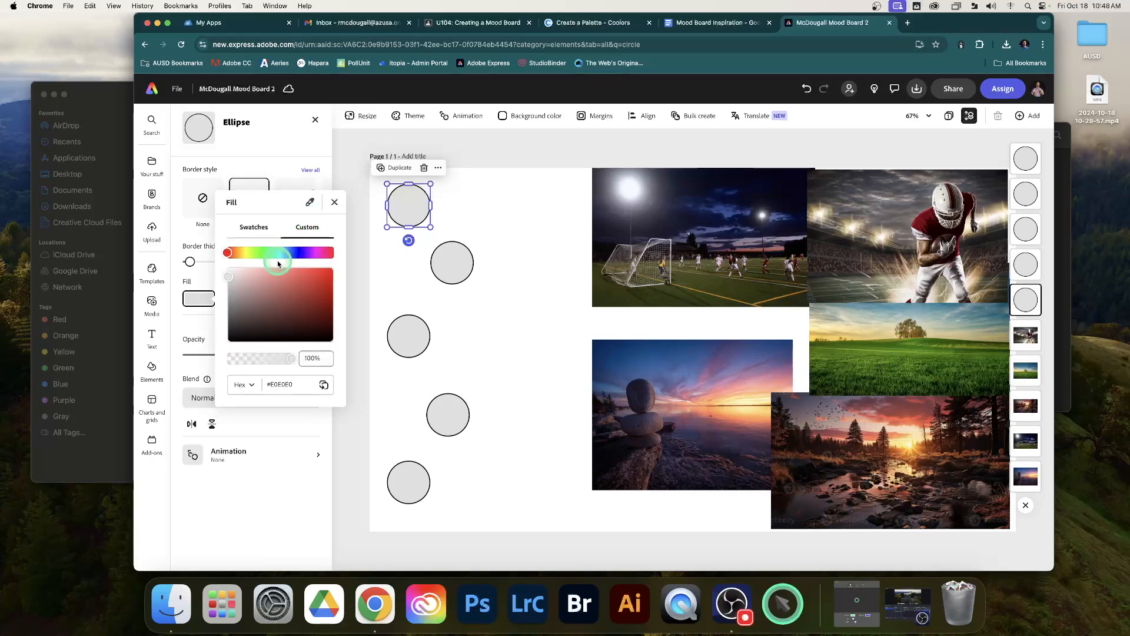
Step: Try hand-picked blue-violet shades, ending on #5E61F2, as the topmost circle's fill
{"action": "mouse_move", "coordinate": [279, 286]}
{"action": "left_mouse_down"}
{"action": "mouse_move", "coordinate": [253, 275]}
{"action": "mouse_move", "coordinate": [308, 282]}
{"action": "mouse_move", "coordinate": [254, 305]}
{"action": "mouse_move", "coordinate": [275, 305]}
{"action": "left_mouse_up"}
{"action": "left_click_drag", "start_coordinate": [267, 253], "coordinate": [299, 252]}
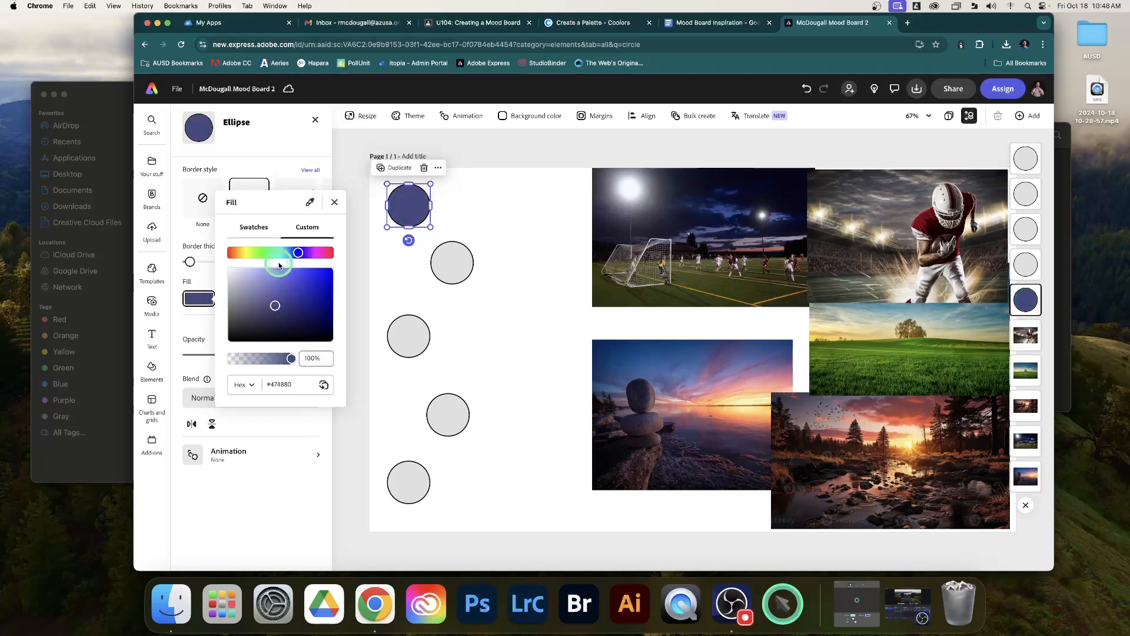
{"action": "left_click", "coordinate": [293, 272]}
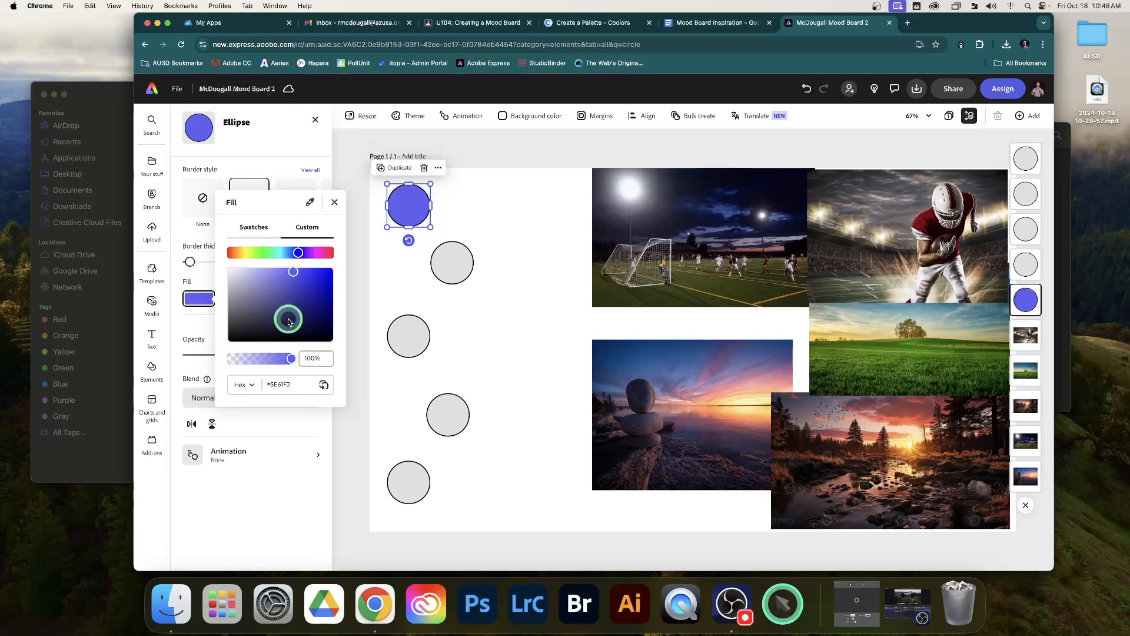
Step: Set the topmost circle's fill to the copied hex code #03256C
{"action": "left_click", "coordinate": [295, 385]}
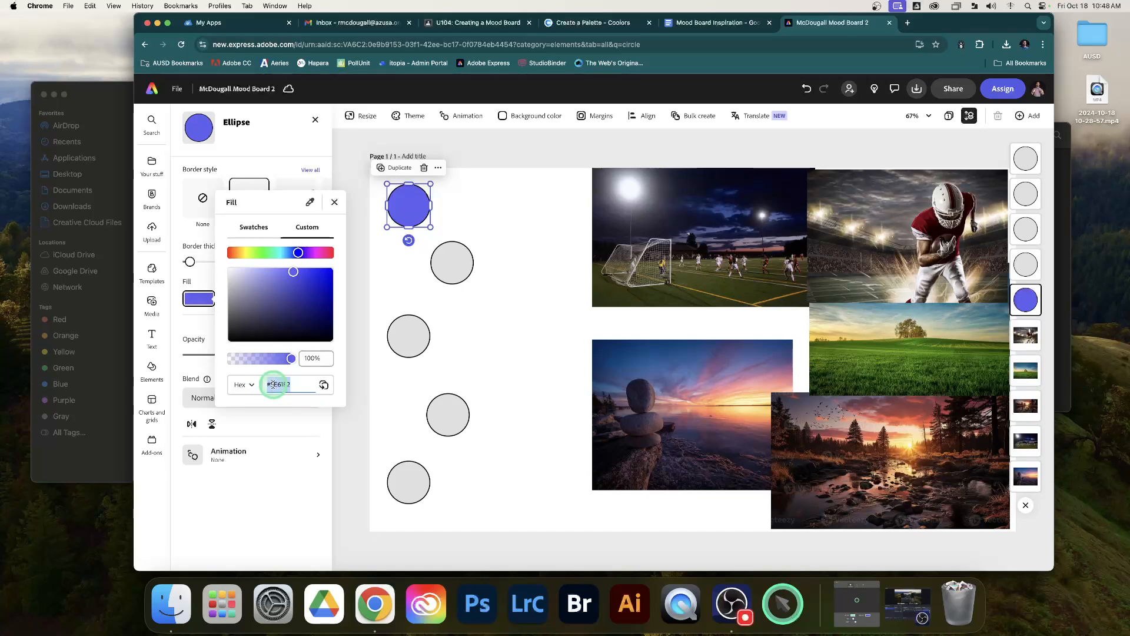
{"action": "right_click", "coordinate": [273, 385]}
{"action": "left_click", "coordinate": [298, 370]}
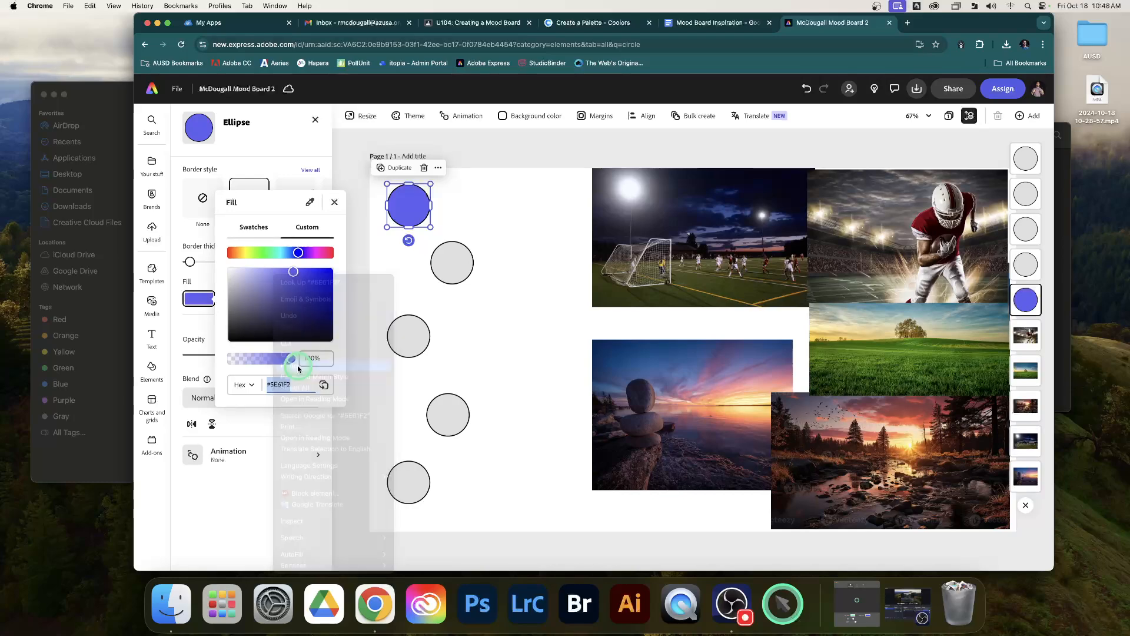
{"action": "key", "text": "Return"}
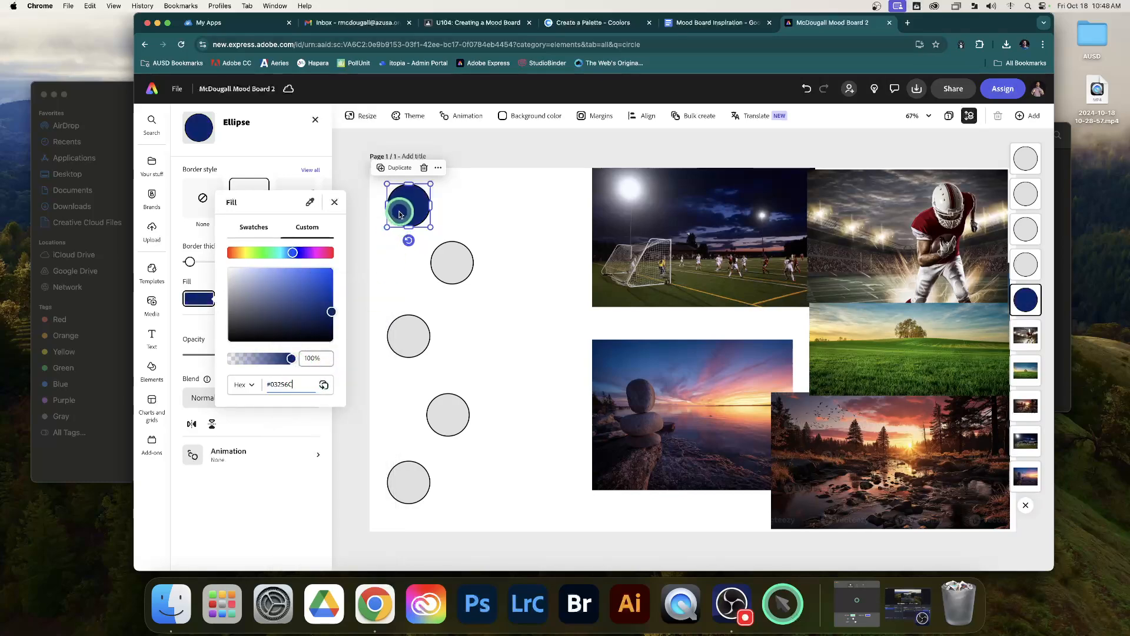
Step: Deselect the topmost circle and paste the copied hex code #03256C onto the page as text, allowing clipboard access
{"action": "left_click", "coordinate": [594, 24]}
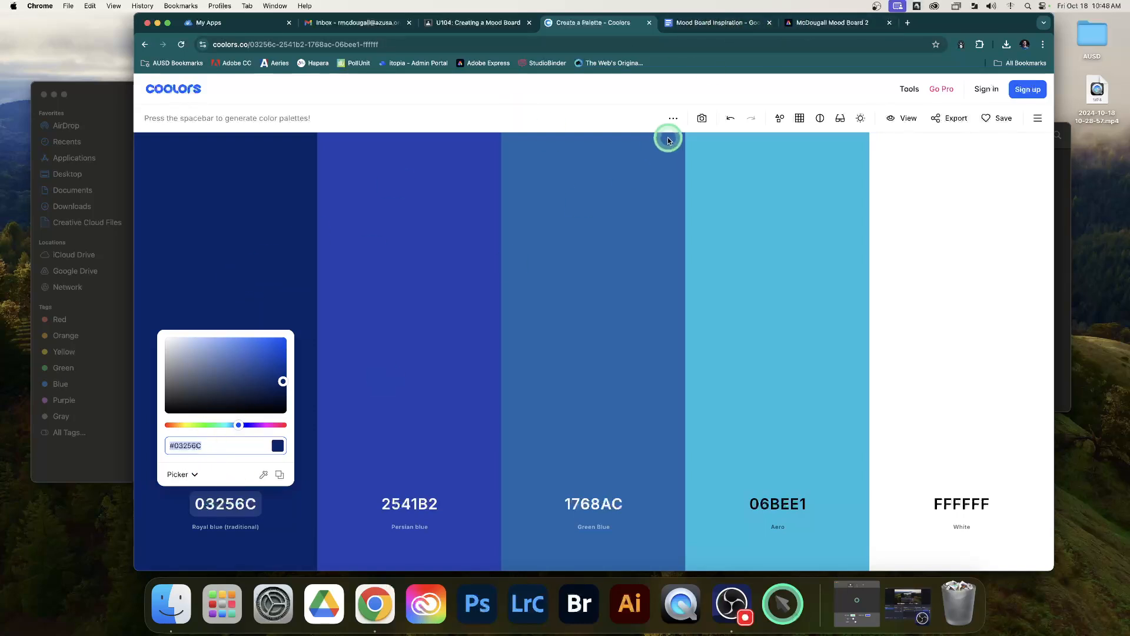
{"action": "left_click", "coordinate": [806, 23]}
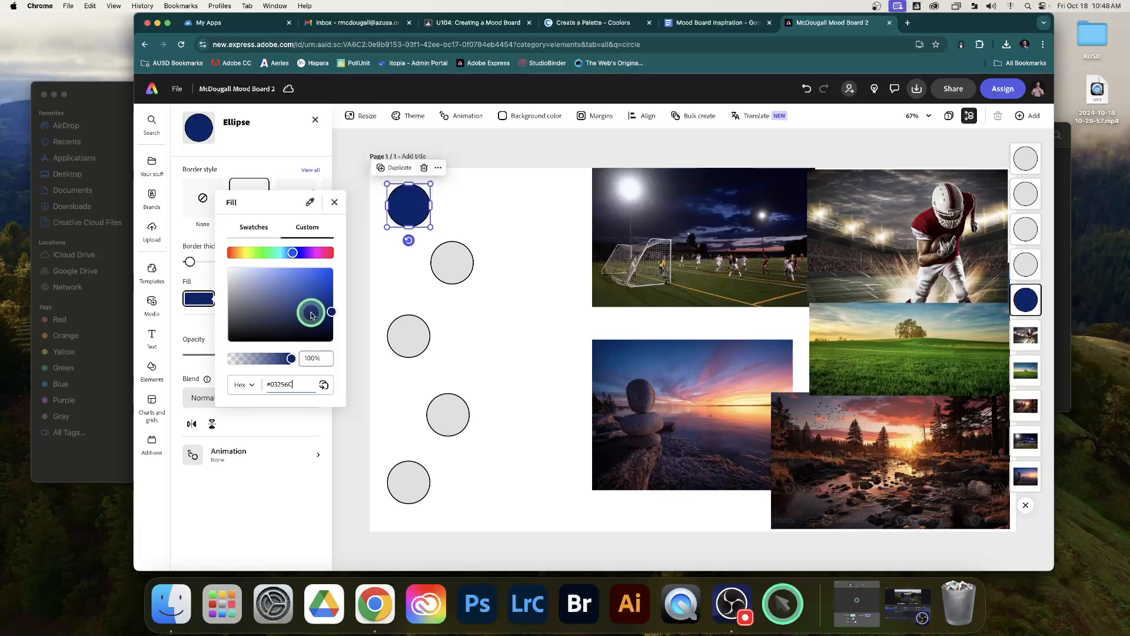
{"action": "left_click", "coordinate": [550, 245]}
{"action": "left_click", "coordinate": [493, 217]}
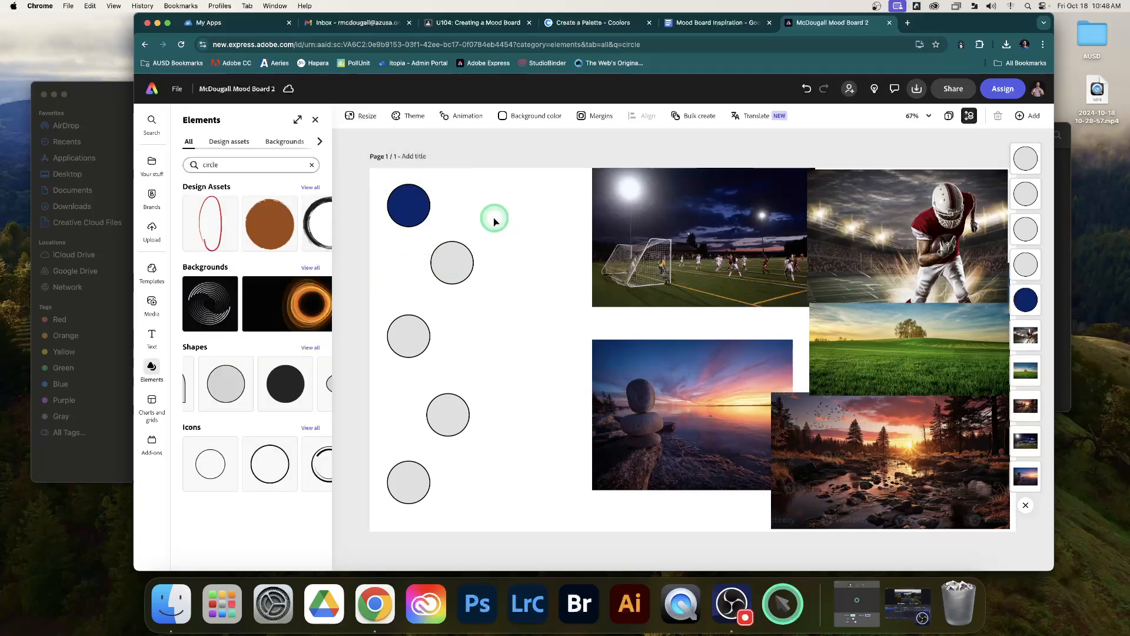
{"action": "right_click", "coordinate": [521, 246]}
{"action": "left_click", "coordinate": [544, 253]}
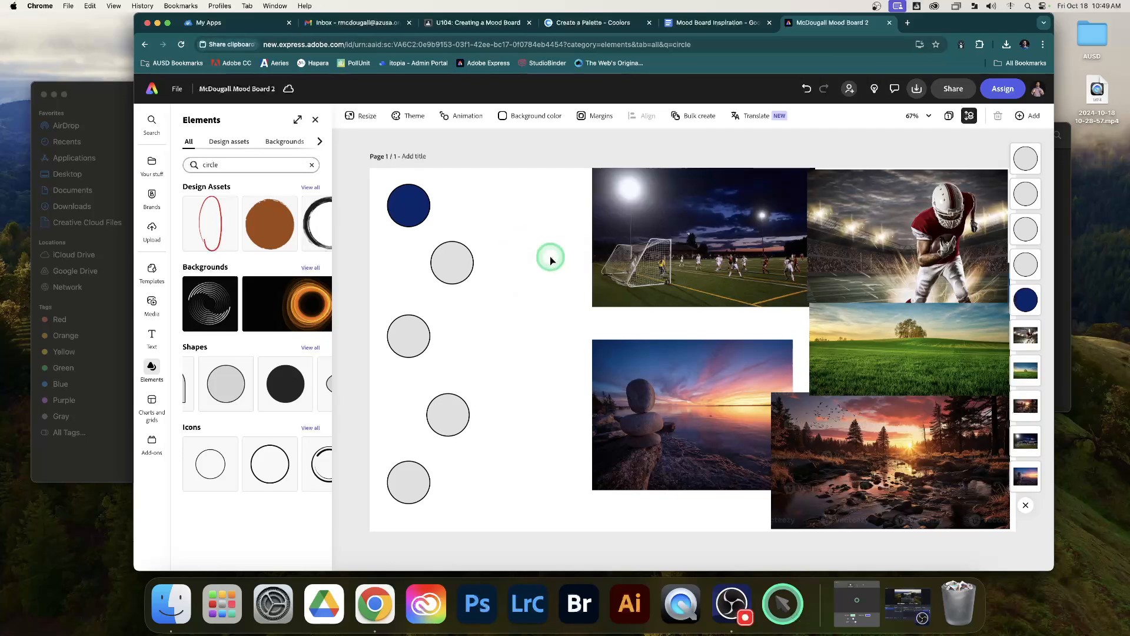
{"action": "left_click", "coordinate": [329, 134]}
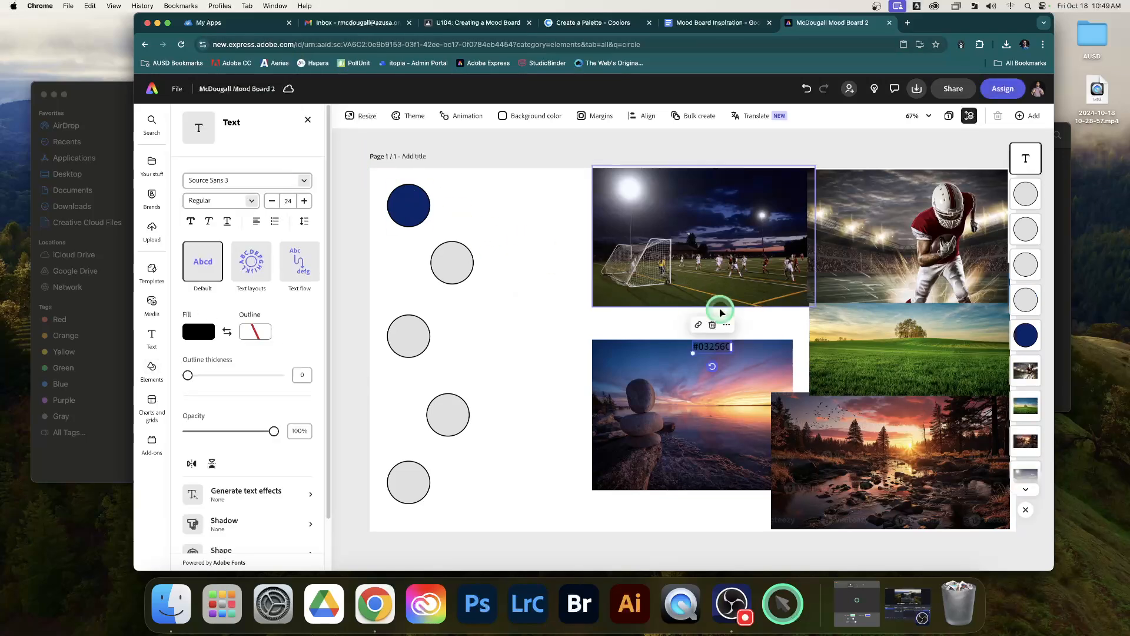
Step: Enlarge the #03256C text to size 46 and place it directly beside the dark blue circle
{"action": "left_click_drag", "start_coordinate": [716, 344], "coordinate": [470, 209]}
{"action": "left_click", "coordinate": [410, 204]}
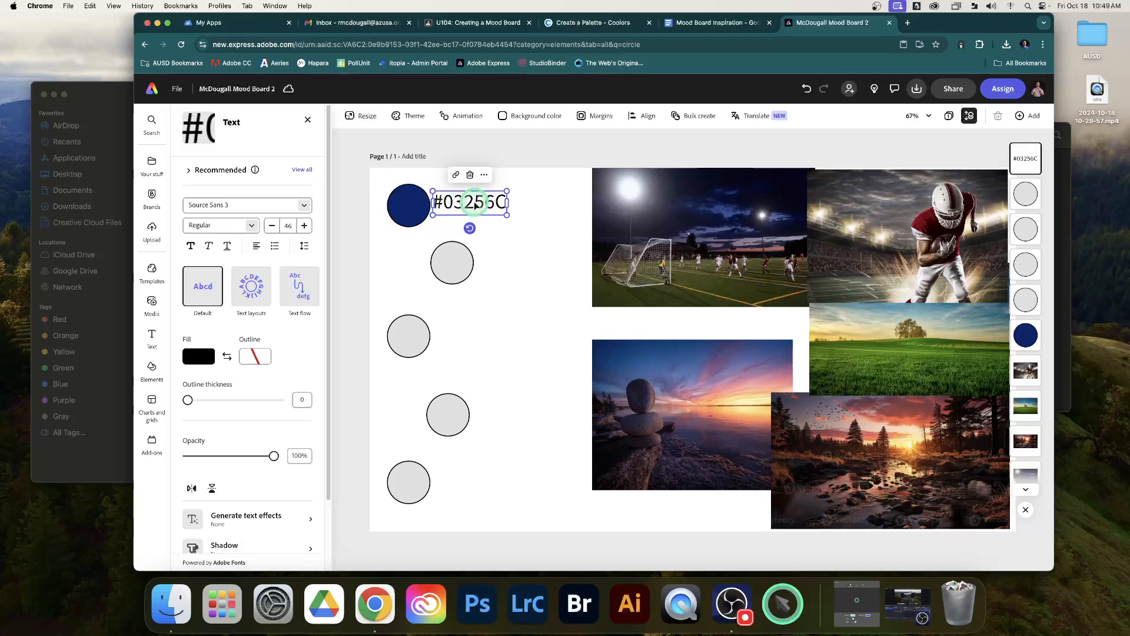
{"action": "mouse_move", "coordinate": [472, 205]}
{"action": "left_mouse_down"}
{"action": "mouse_move", "coordinate": [409, 173]}
{"action": "mouse_move", "coordinate": [415, 200]}
{"action": "mouse_move", "coordinate": [472, 207]}
{"action": "left_mouse_up"}
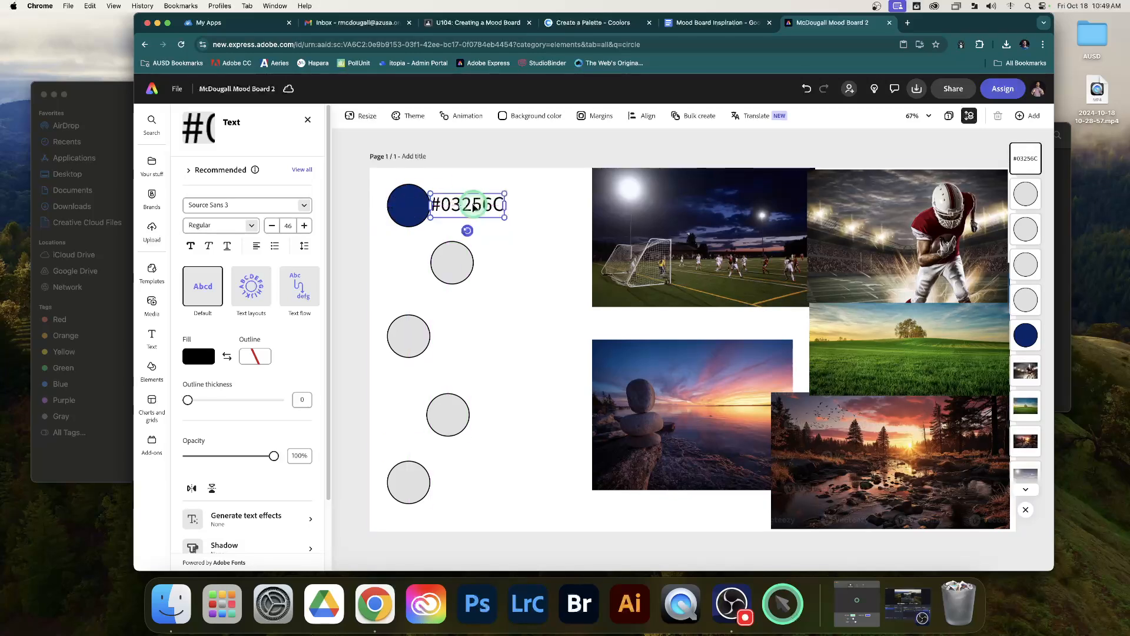
{"action": "left_click", "coordinate": [505, 281]}
{"action": "left_click", "coordinate": [411, 212]}
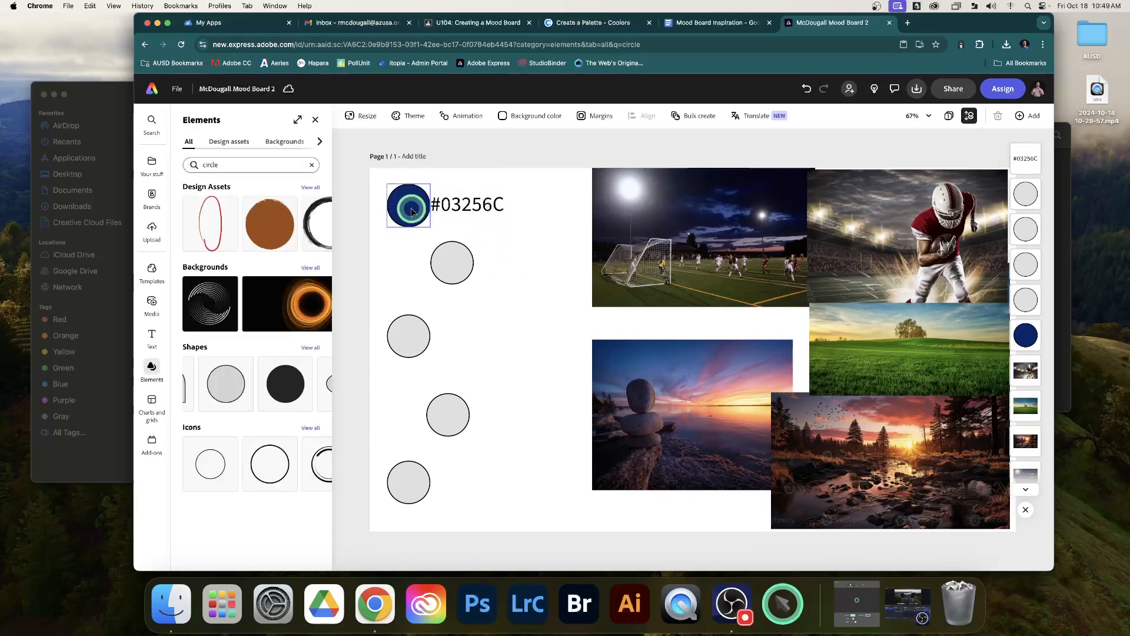
{"action": "left_click", "coordinate": [482, 282]}
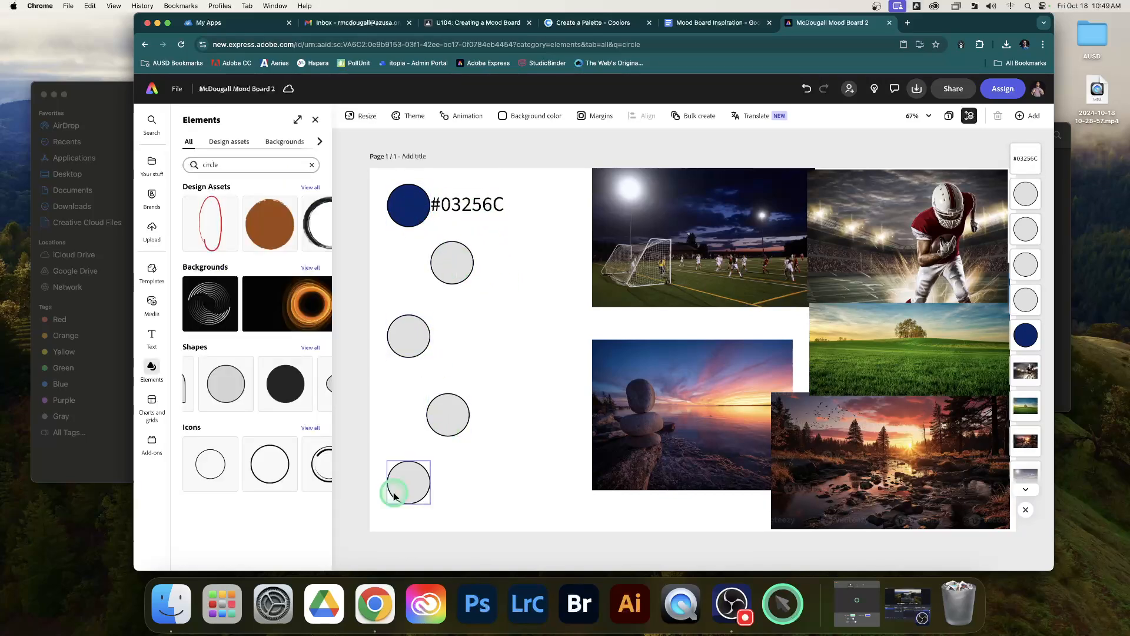
Step: Switch to Coolors, generate new palettes, and copy the hex code #6E0D25 of the first color, claret
{"action": "left_click", "coordinate": [474, 264]}
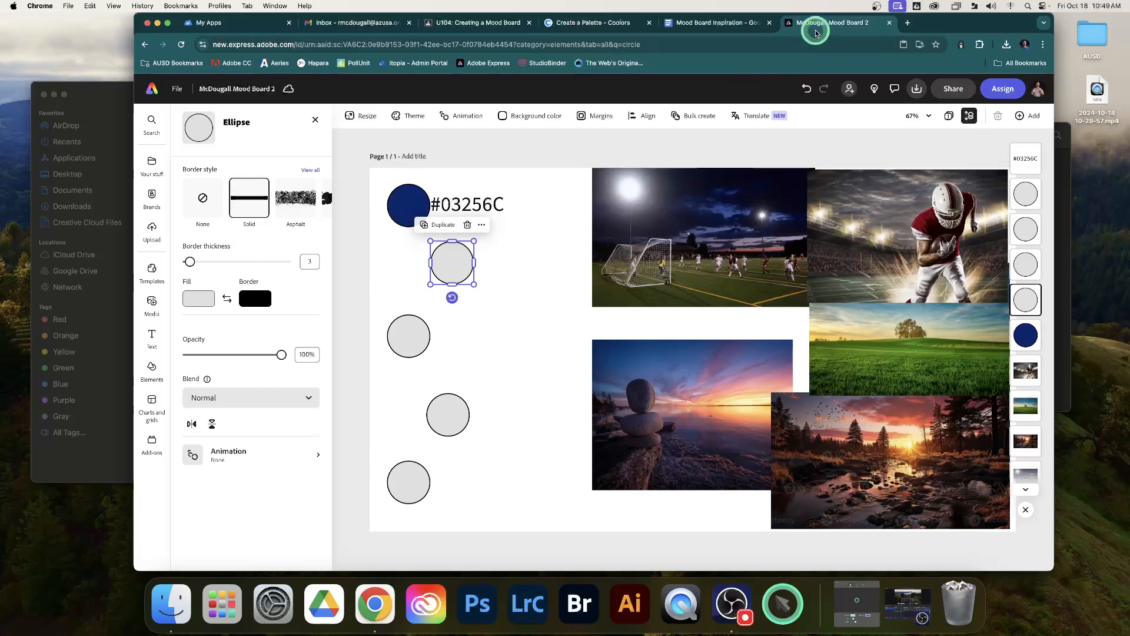
{"action": "left_click", "coordinate": [601, 27]}
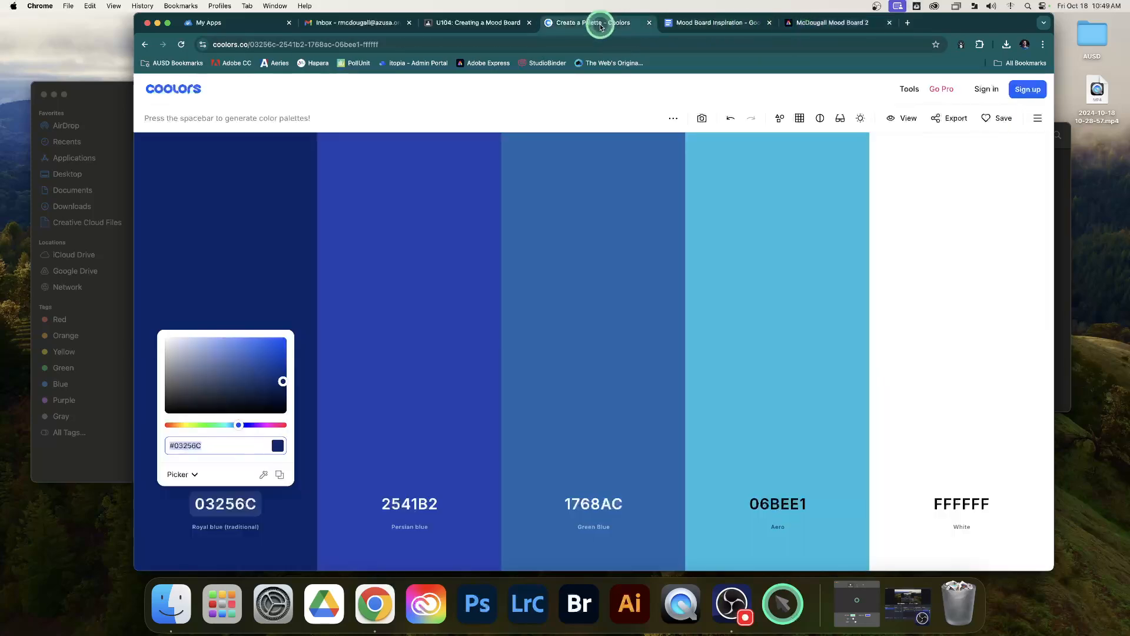
{"action": "left_click", "coordinate": [568, 120]}
{"action": "key", "text": "space"}
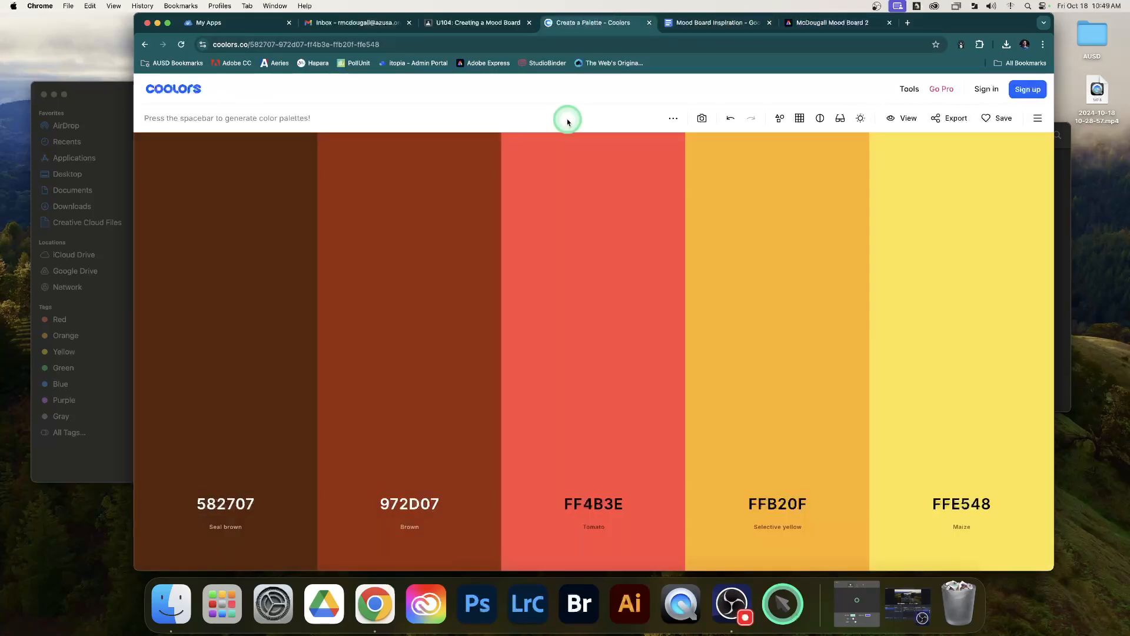
{"action": "key", "text": "space"}
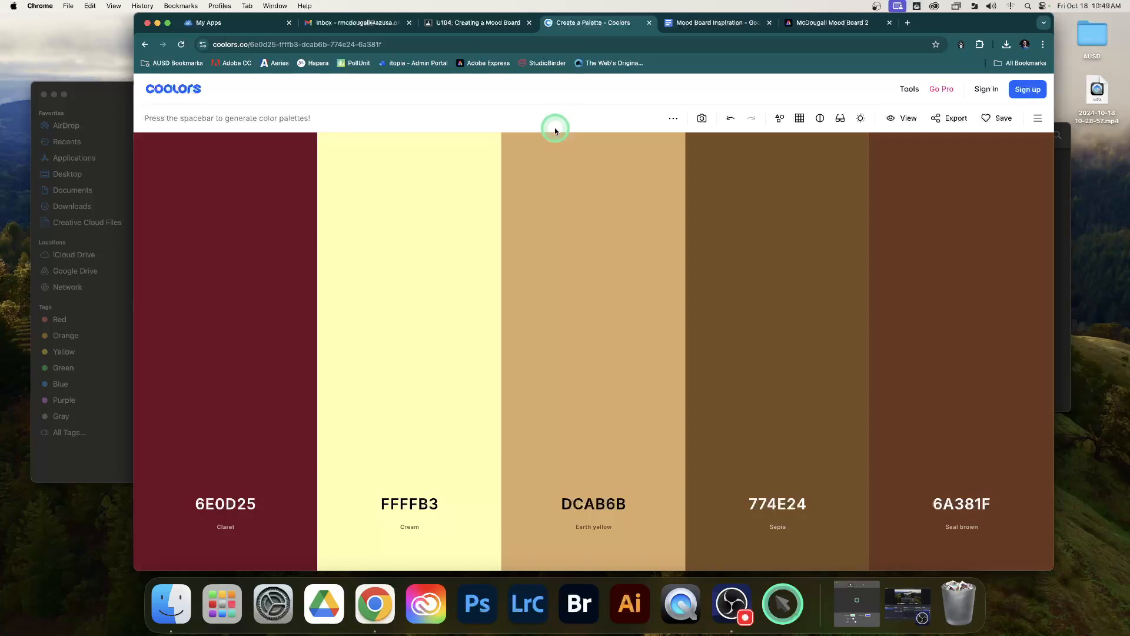
{"action": "mouse_move", "coordinate": [277, 358]}
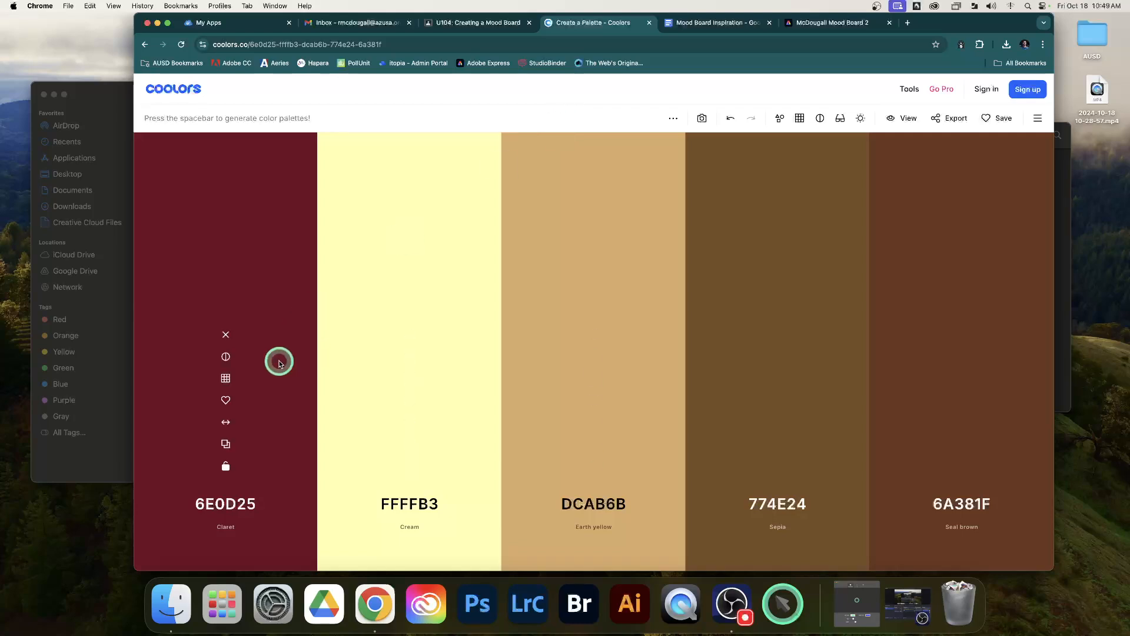
{"action": "left_click", "coordinate": [228, 507]}
{"action": "key", "text": "super+c"}
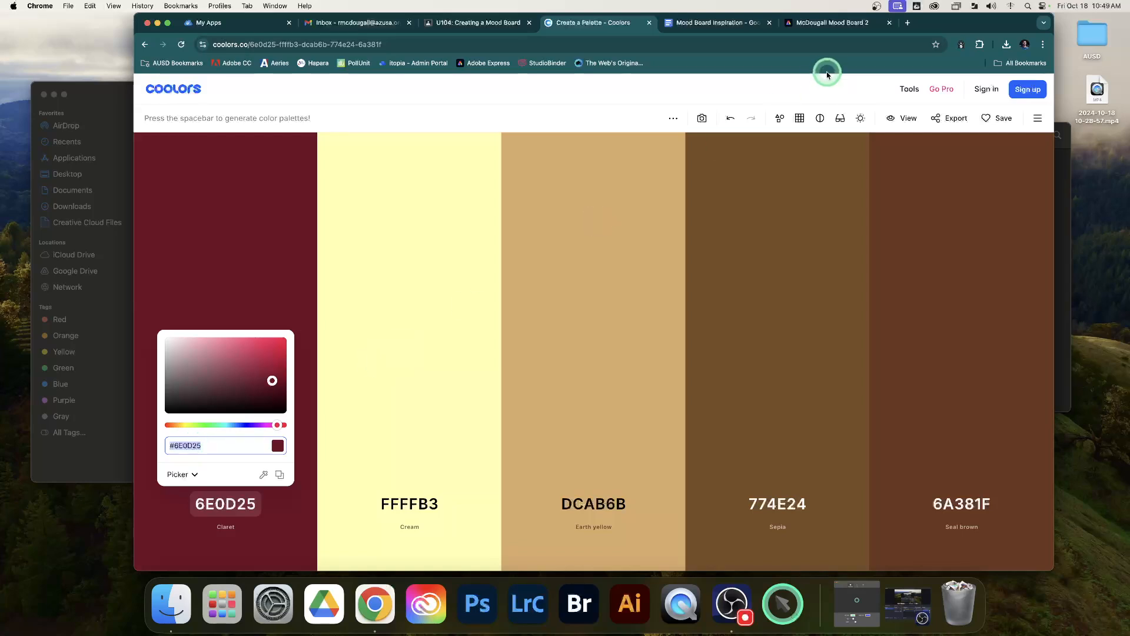
Step: Switch back to the Adobe Express design and open the custom fill color settings for the second circle
{"action": "left_click", "coordinate": [843, 27]}
{"action": "left_click", "coordinate": [452, 276]}
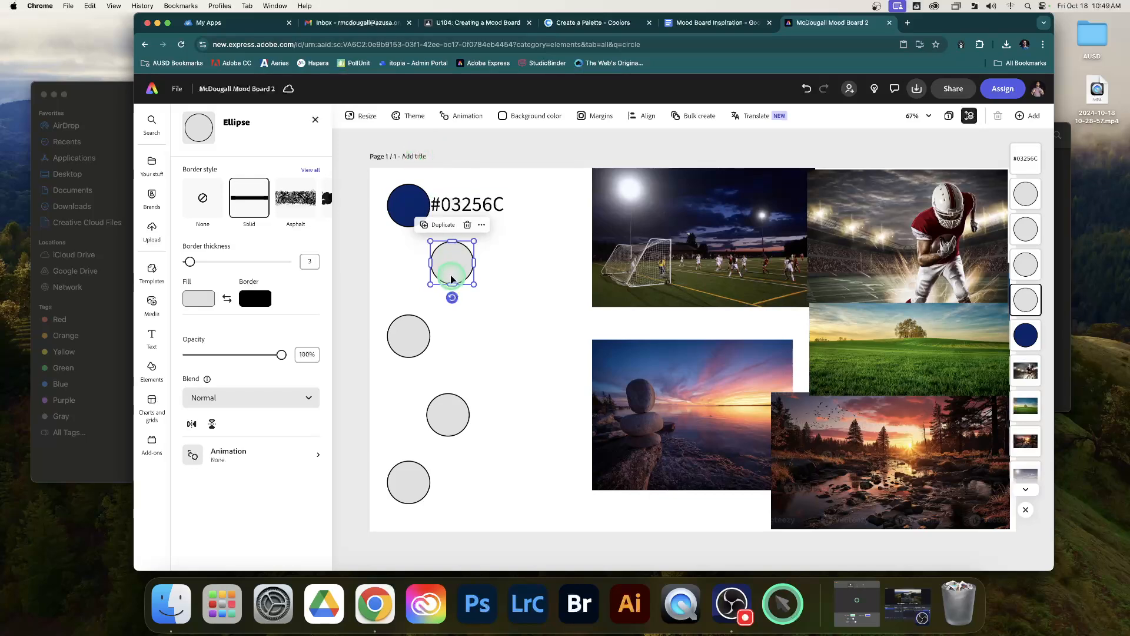
{"action": "left_click", "coordinate": [198, 299]}
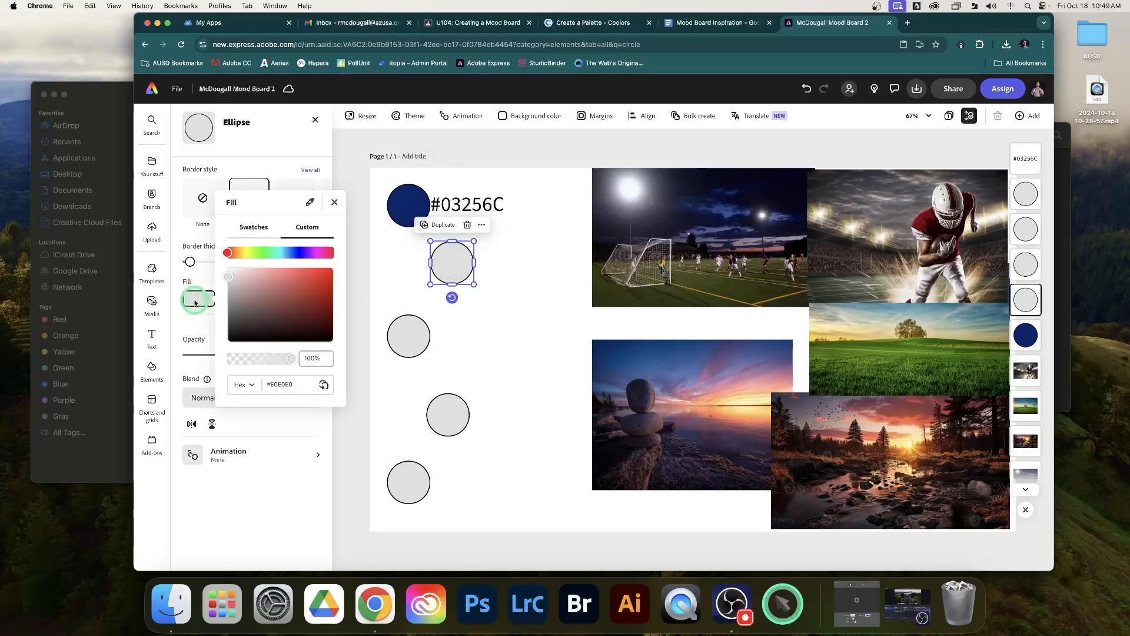
Step: Try hand-picked red shades, ending on #DE6464, as the second circle's fill
{"action": "left_click", "coordinate": [234, 281]}
{"action": "left_click_drag", "start_coordinate": [247, 282], "coordinate": [316, 279]}
{"action": "left_click", "coordinate": [274, 386]}
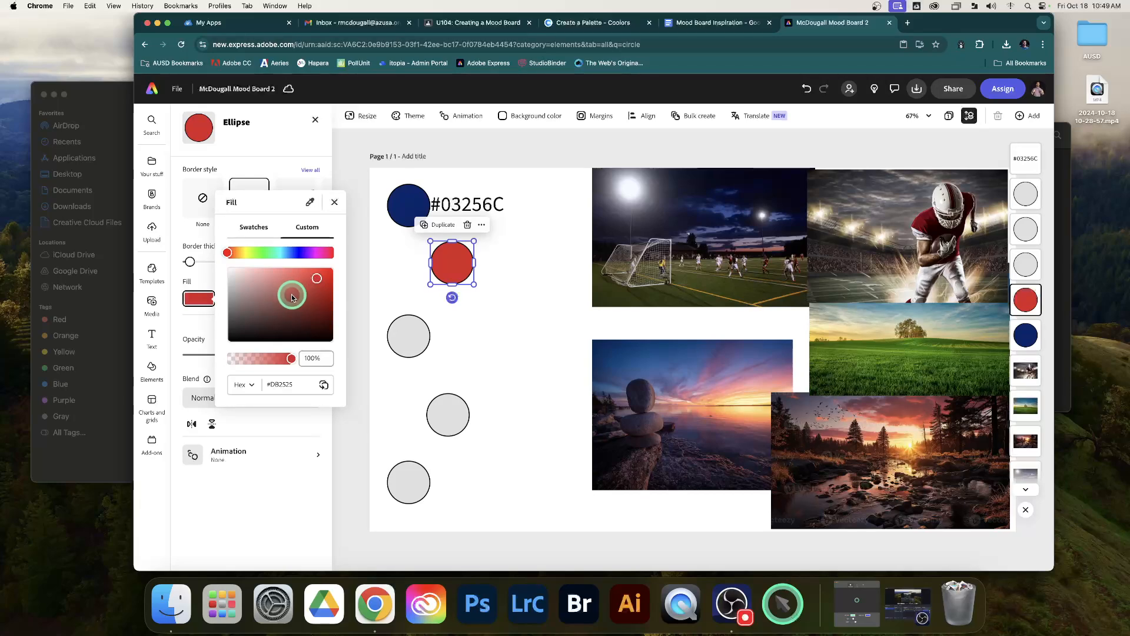
{"action": "scroll", "coordinate": [293, 301], "scroll_direction": "up", "scroll_amount": 5}
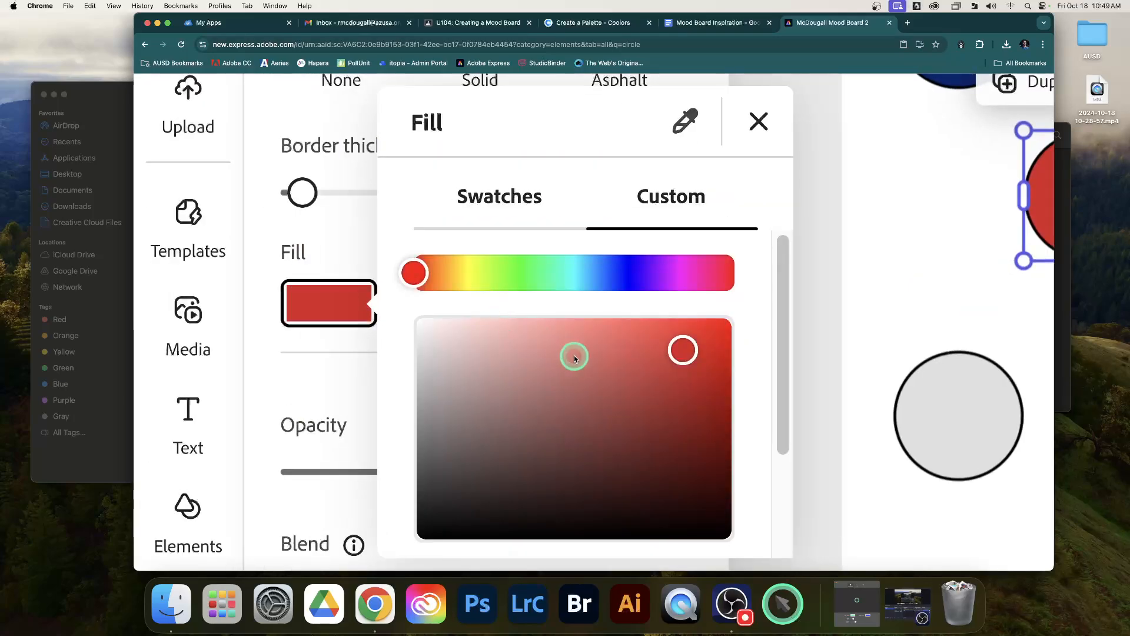
{"action": "scroll", "coordinate": [588, 400], "scroll_direction": "down", "scroll_amount": 4}
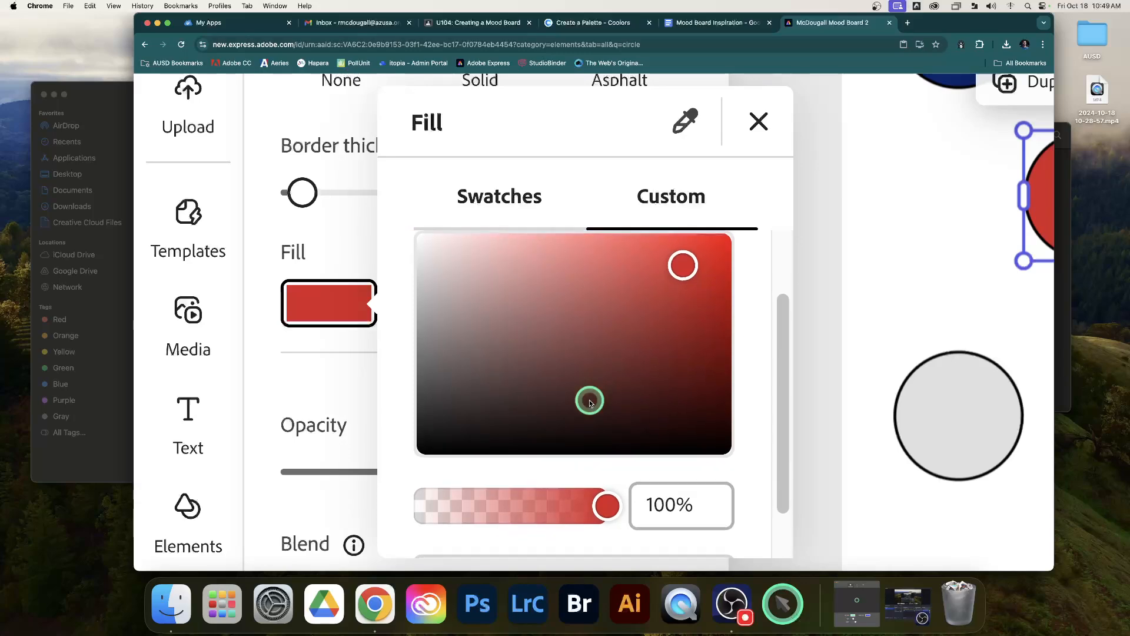
{"action": "scroll", "coordinate": [581, 366], "scroll_direction": "down", "scroll_amount": 5}
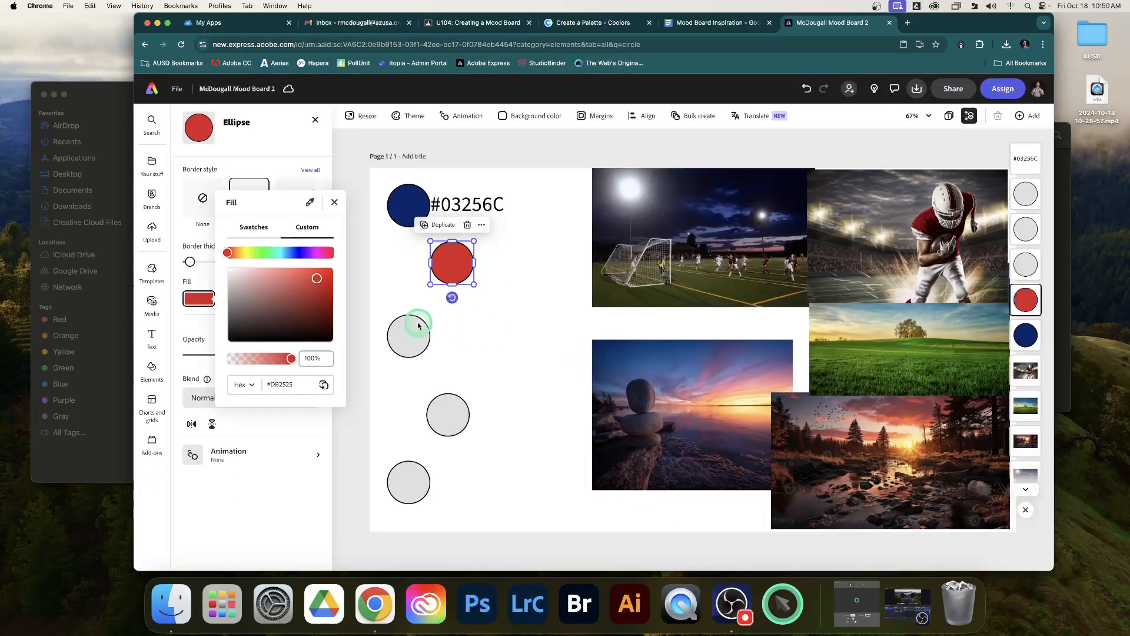
{"action": "left_click", "coordinate": [287, 279]}
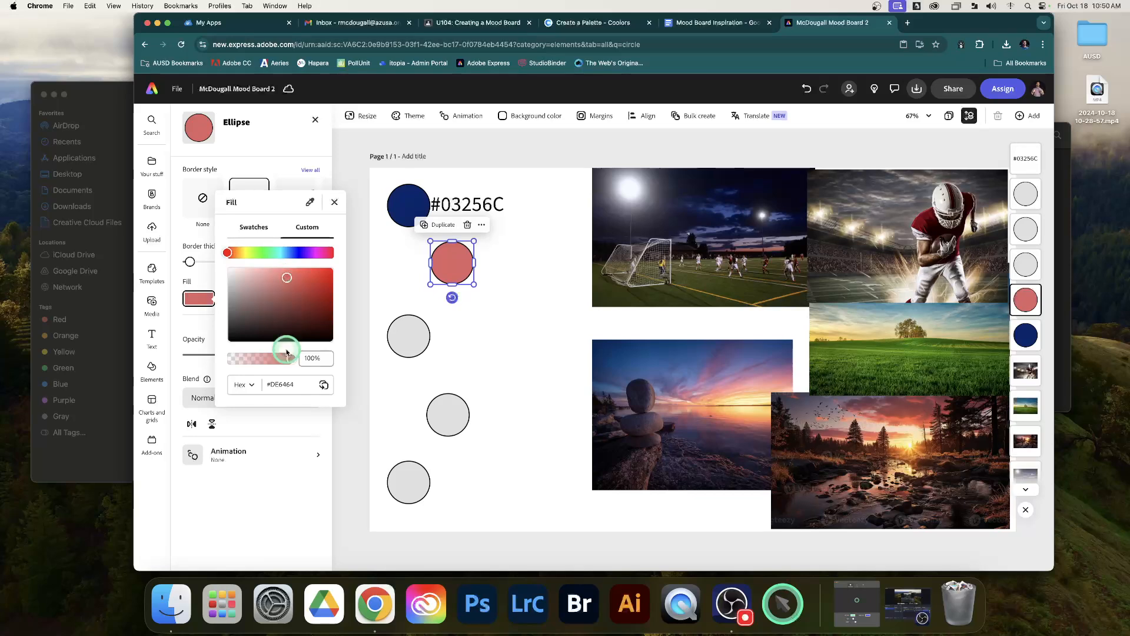
Step: Set the second circle's fill to the copied hex code #6E0D25
{"action": "left_click", "coordinate": [297, 384]}
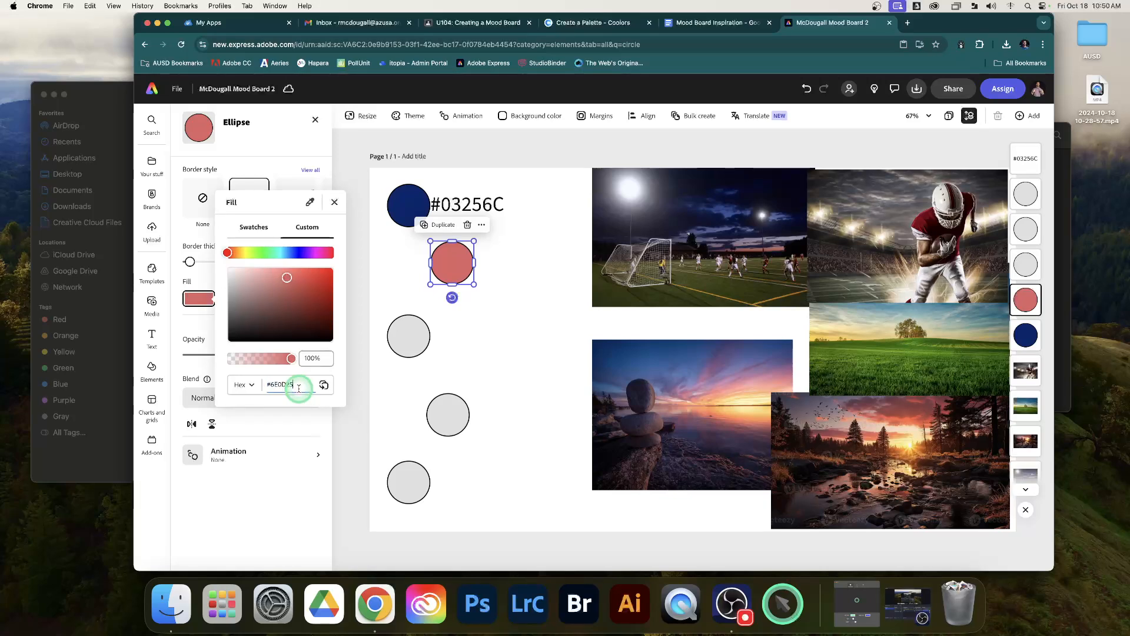
{"action": "left_click", "coordinate": [446, 267]}
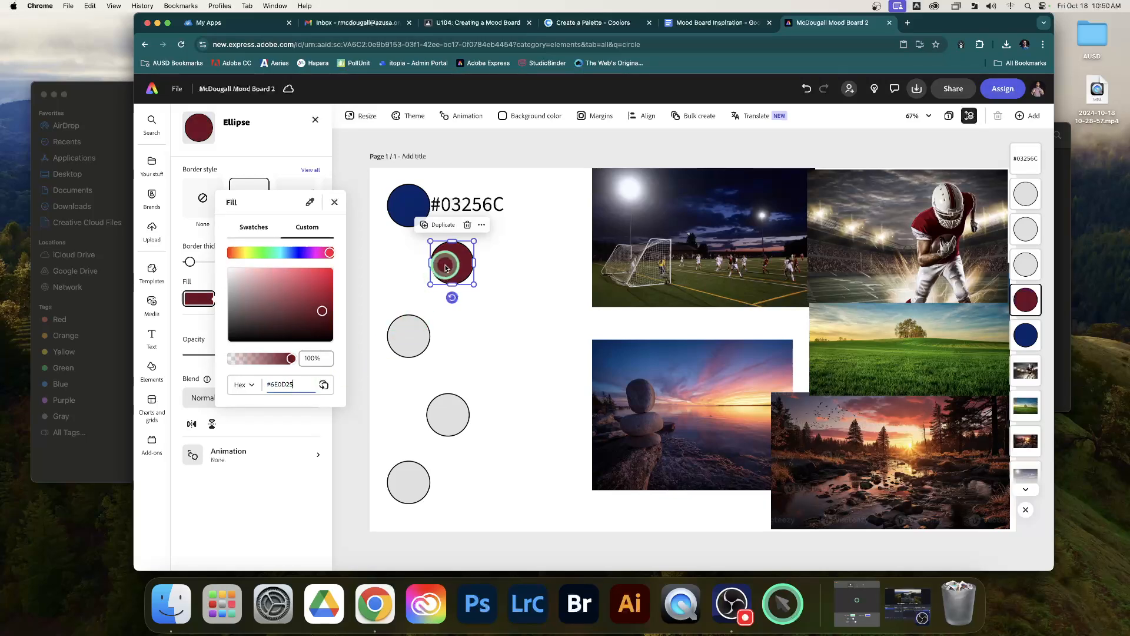
{"action": "left_click", "coordinate": [505, 275]}
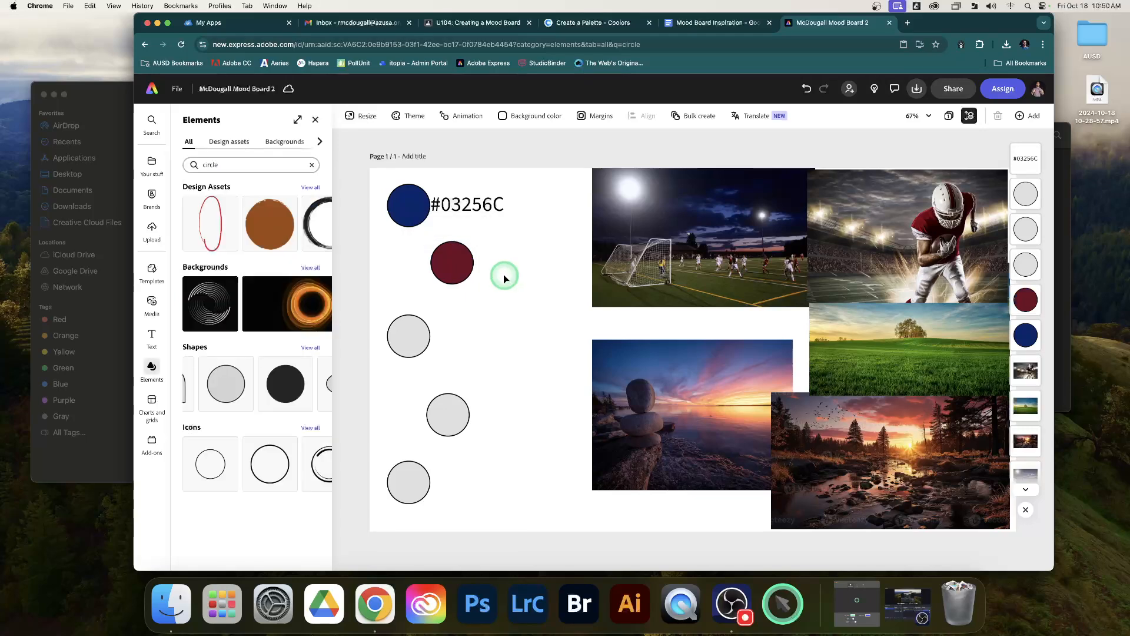
Step: Paste #6E0D25 as a size 40 text label beside the dark red circle and align both beneath the dark blue pair
{"action": "key", "text": "super+v"}
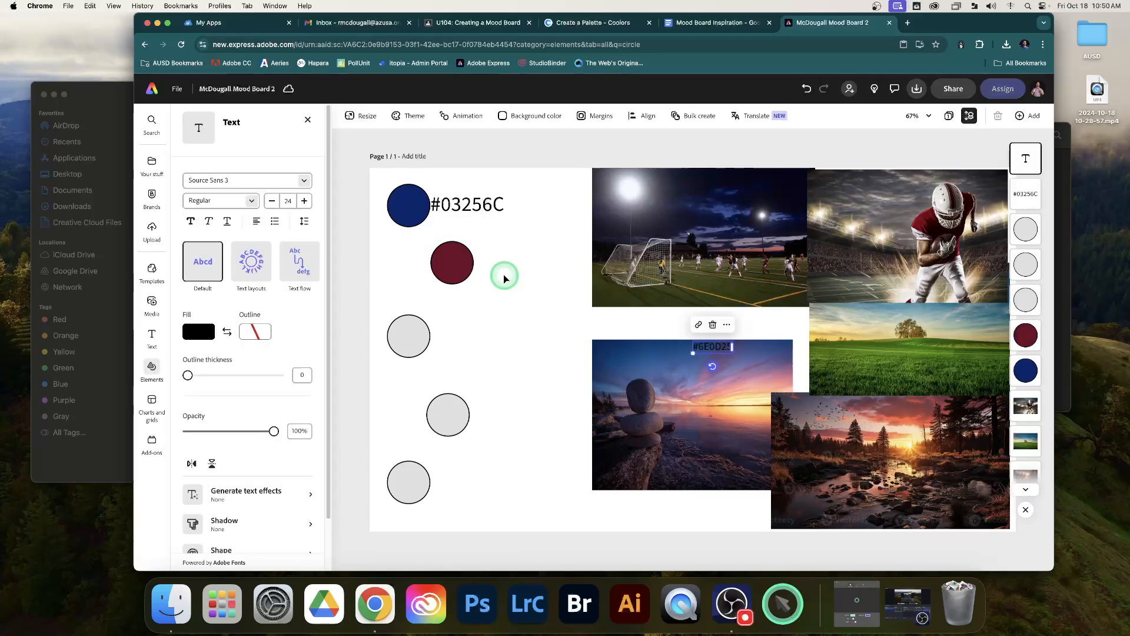
{"action": "left_click_drag", "start_coordinate": [718, 348], "coordinate": [449, 277]}
{"action": "left_click_drag", "start_coordinate": [493, 267], "coordinate": [414, 258]}
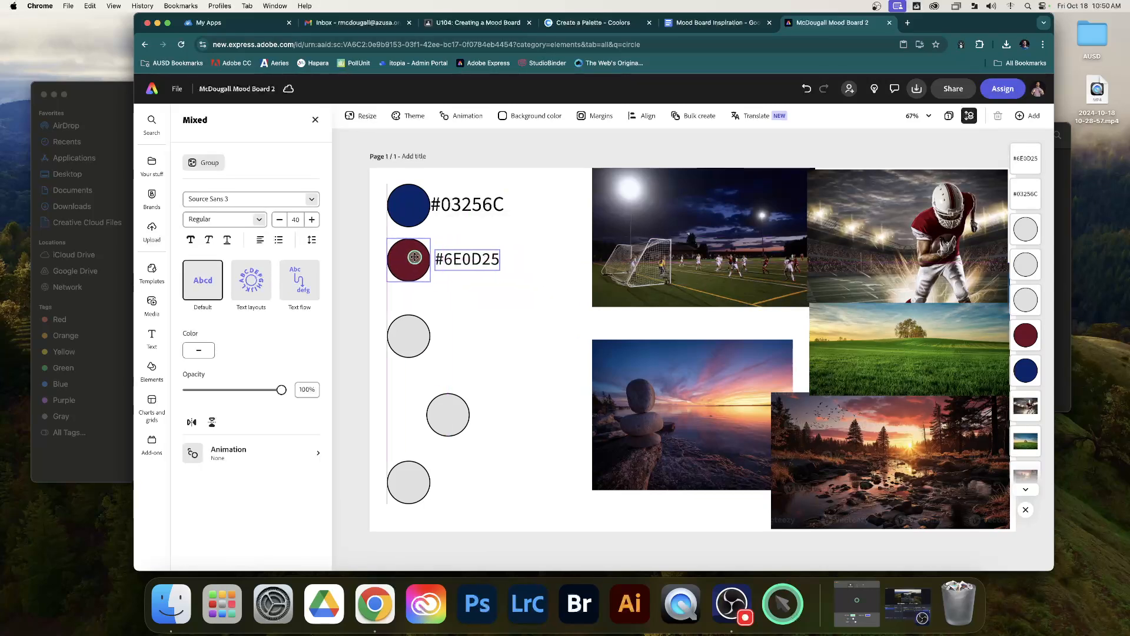
{"action": "left_click", "coordinate": [526, 278]}
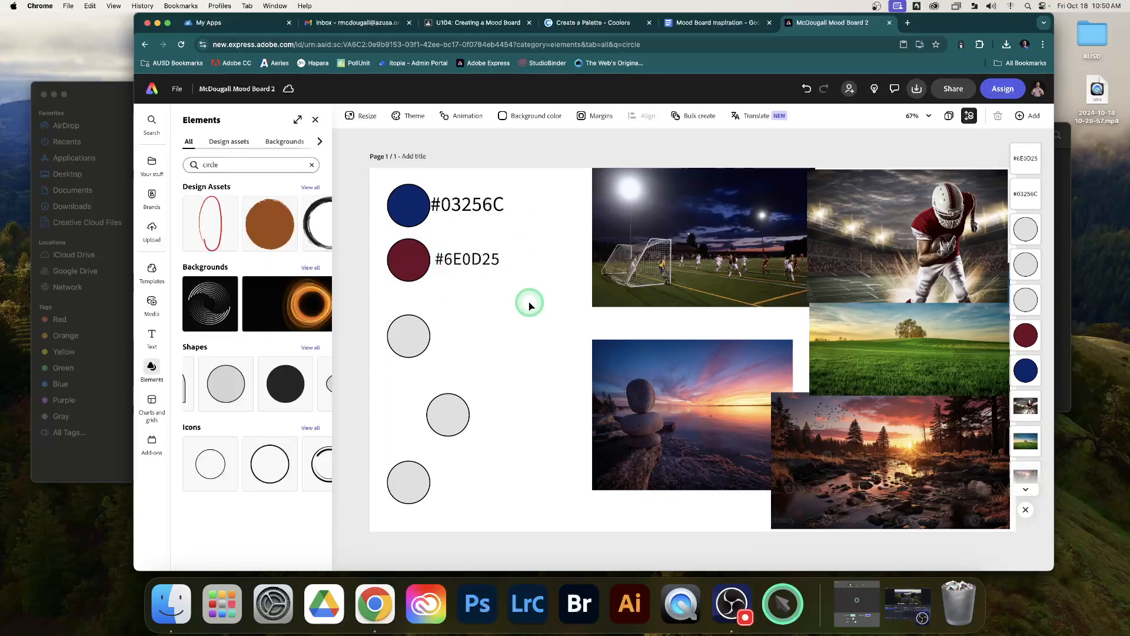
Step: Switch to the Classroom assignment and examine the attached U104 example mood board image
{"action": "left_click", "coordinate": [495, 29]}
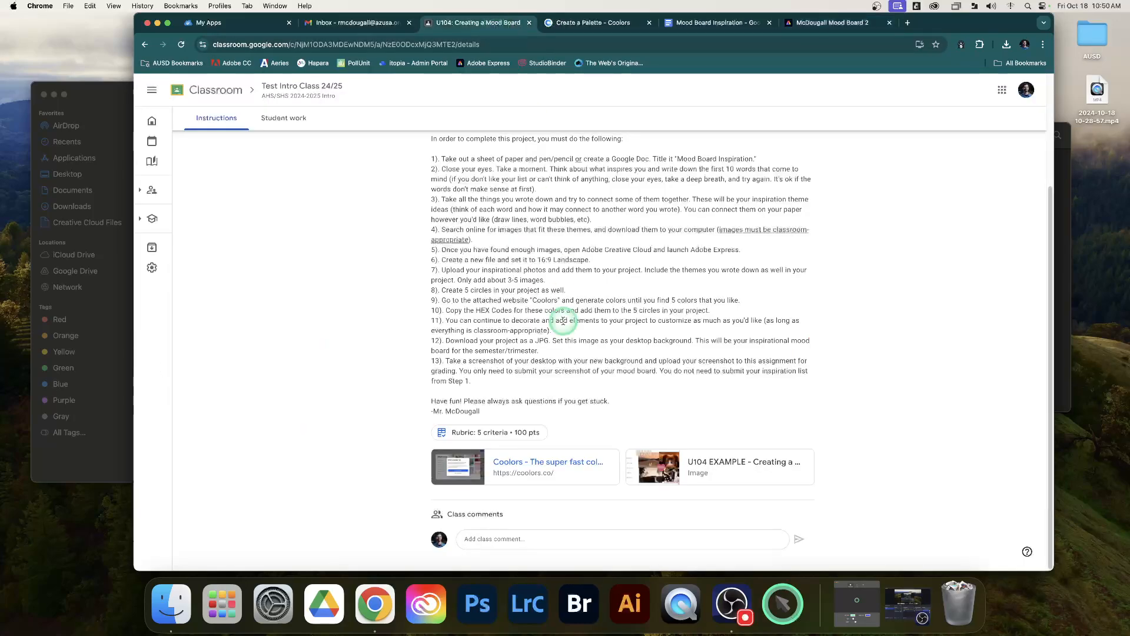
{"action": "left_click", "coordinate": [694, 463]}
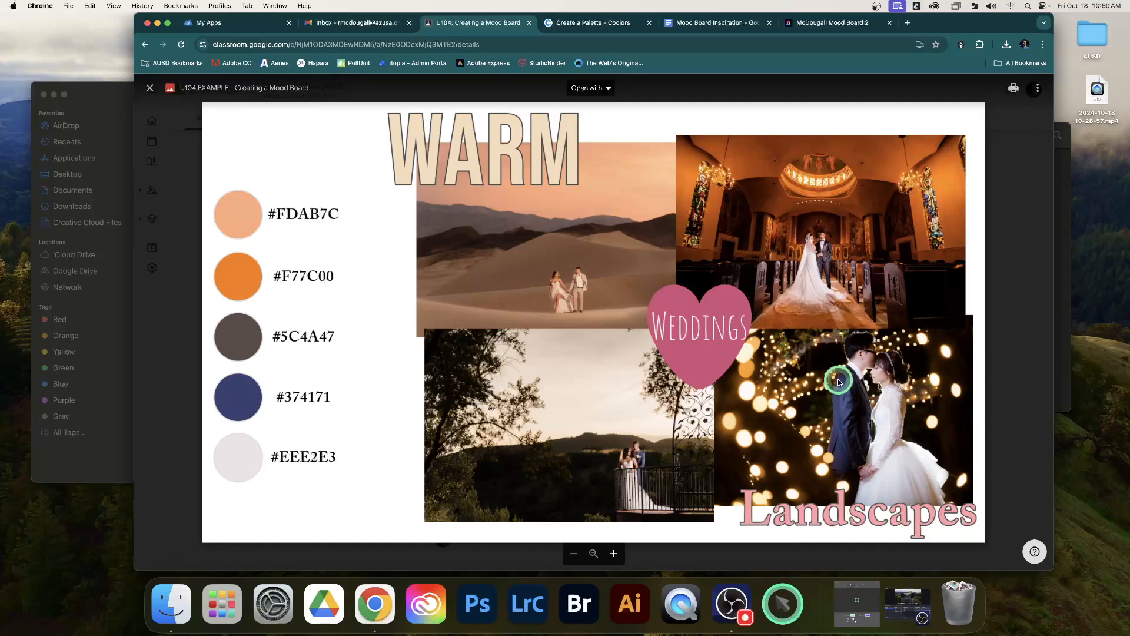
{"action": "key", "text": "Escape"}
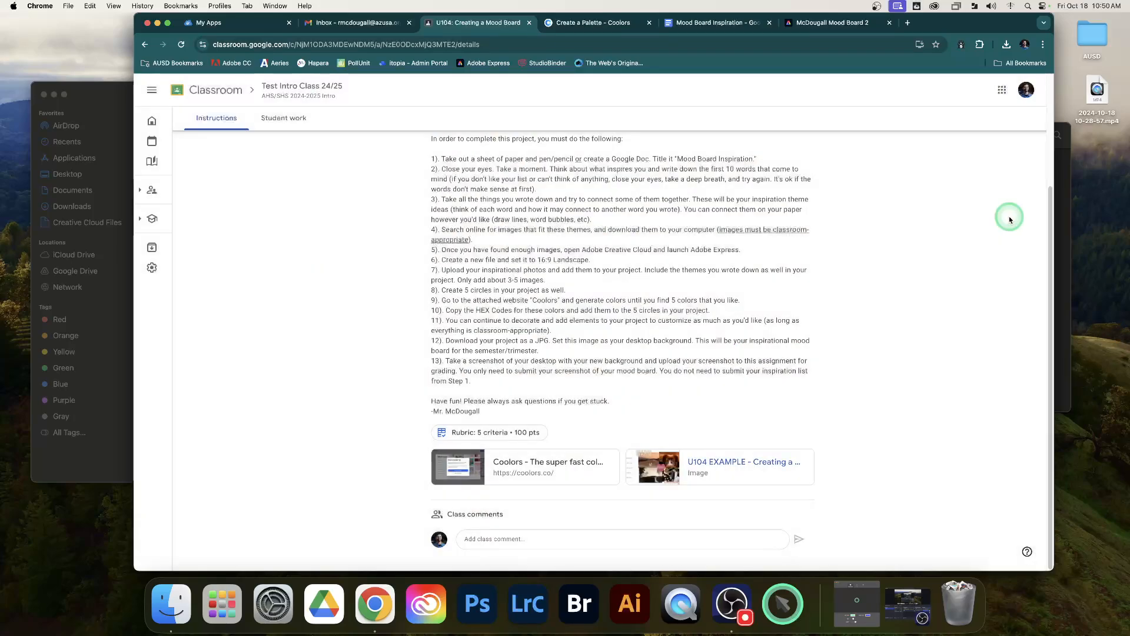
Step: Switch back to the Adobe Express design and spread the photos out, with the green field in the middle and the others around it
{"action": "left_click", "coordinate": [833, 23]}
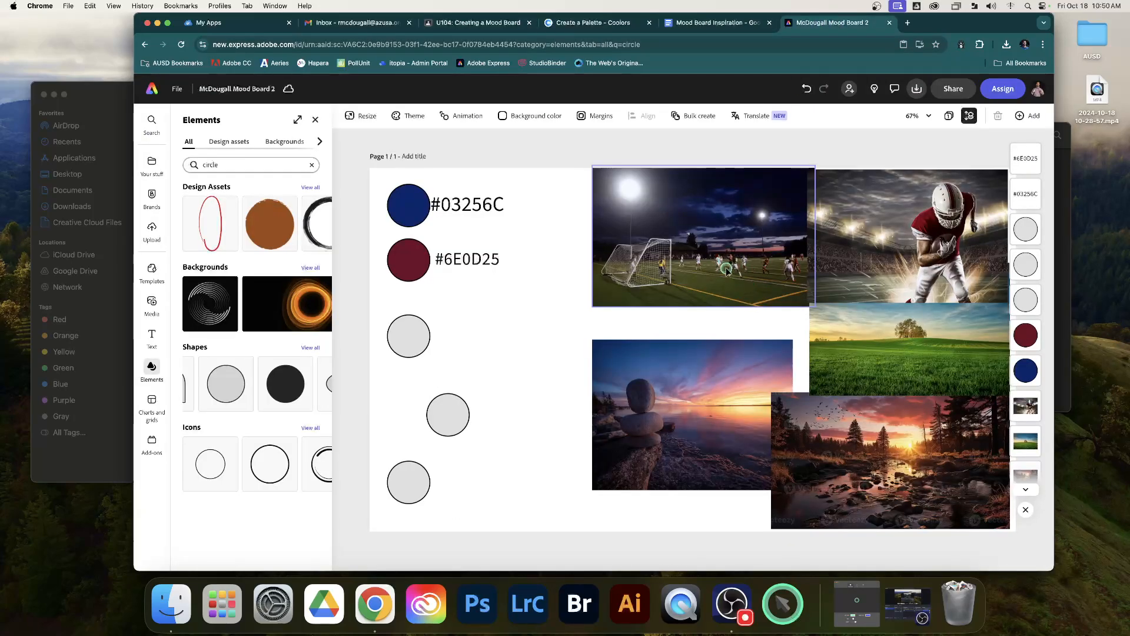
{"action": "left_click_drag", "start_coordinate": [727, 271], "coordinate": [681, 270]}
{"action": "left_click_drag", "start_coordinate": [733, 371], "coordinate": [693, 402]}
{"action": "left_click_drag", "start_coordinate": [900, 446], "coordinate": [899, 442]}
{"action": "left_click_drag", "start_coordinate": [708, 407], "coordinate": [698, 425]}
{"action": "left_click_drag", "start_coordinate": [913, 337], "coordinate": [752, 351]}
{"action": "left_click_drag", "start_coordinate": [908, 252], "coordinate": [897, 251]}
{"action": "left_click_drag", "start_coordinate": [675, 238], "coordinate": [658, 238]}
{"action": "left_click", "coordinate": [960, 349]}
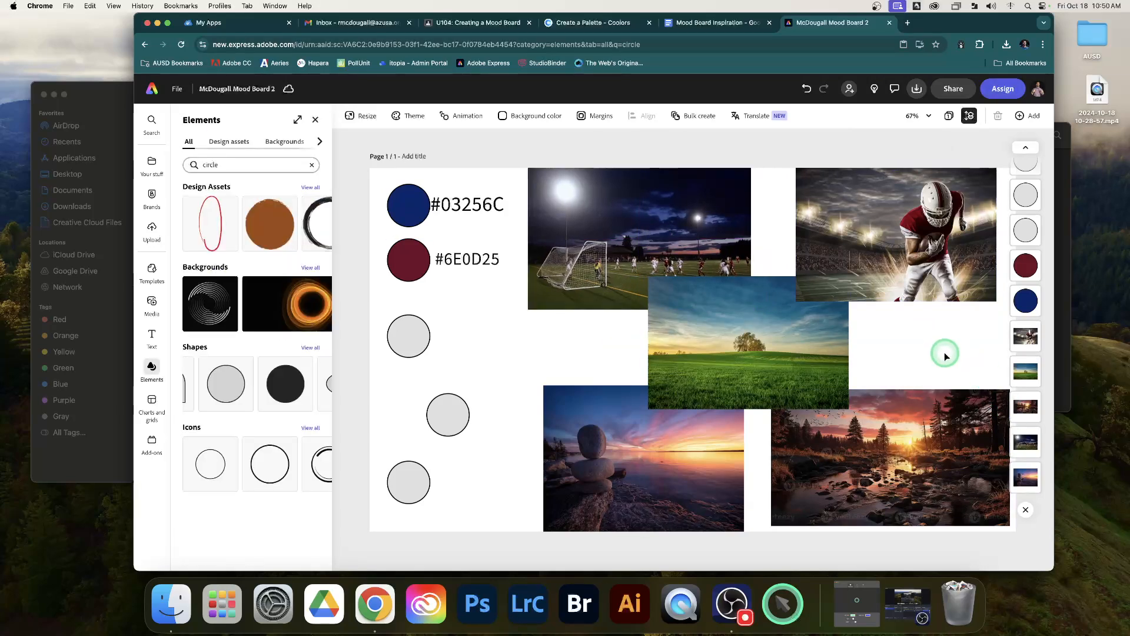
Step: Add the black brush-stroke ring over the dark blue circle and send it beneath the color circles and labels in the layer order
{"action": "scroll", "coordinate": [261, 229], "scroll_direction": "right", "scroll_amount": 3}
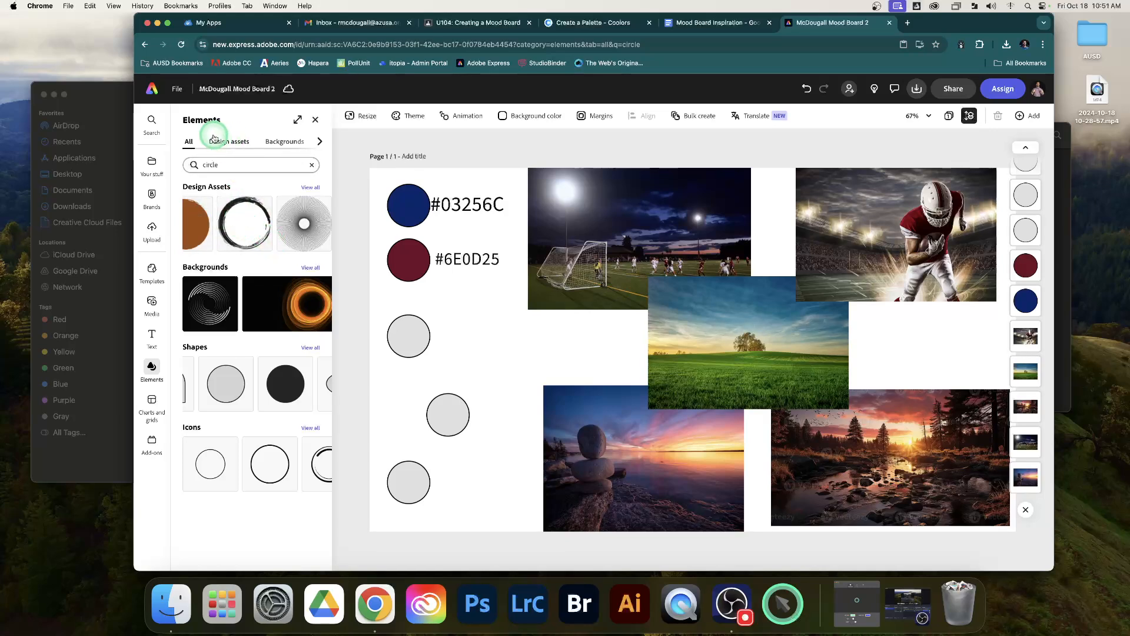
{"action": "left_click", "coordinate": [240, 227]}
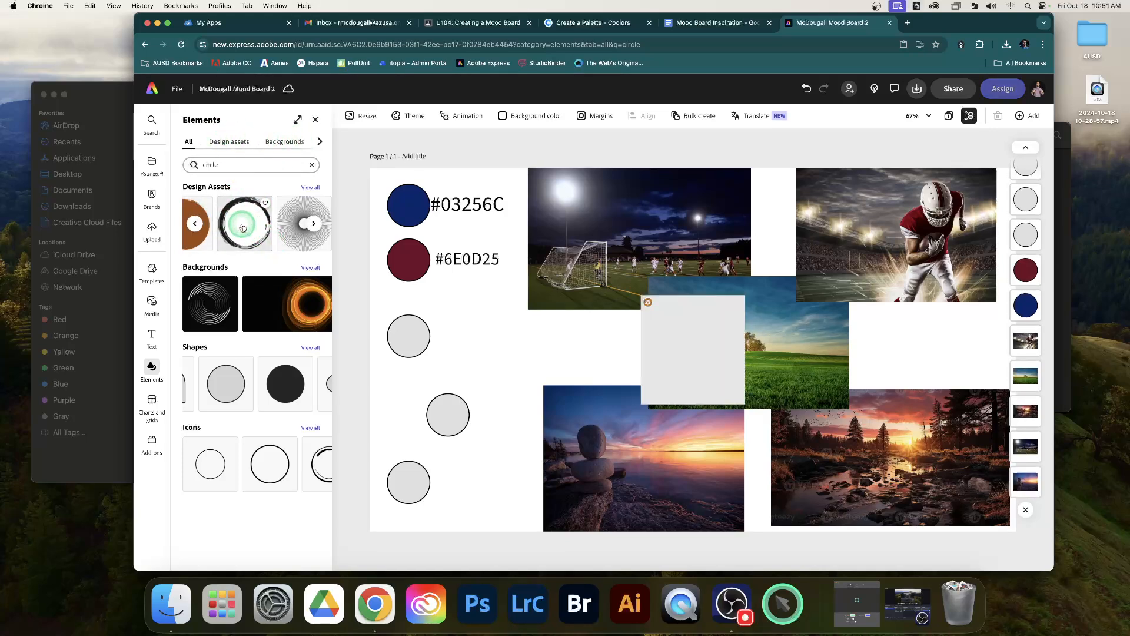
{"action": "left_click_drag", "start_coordinate": [692, 357], "coordinate": [432, 226]}
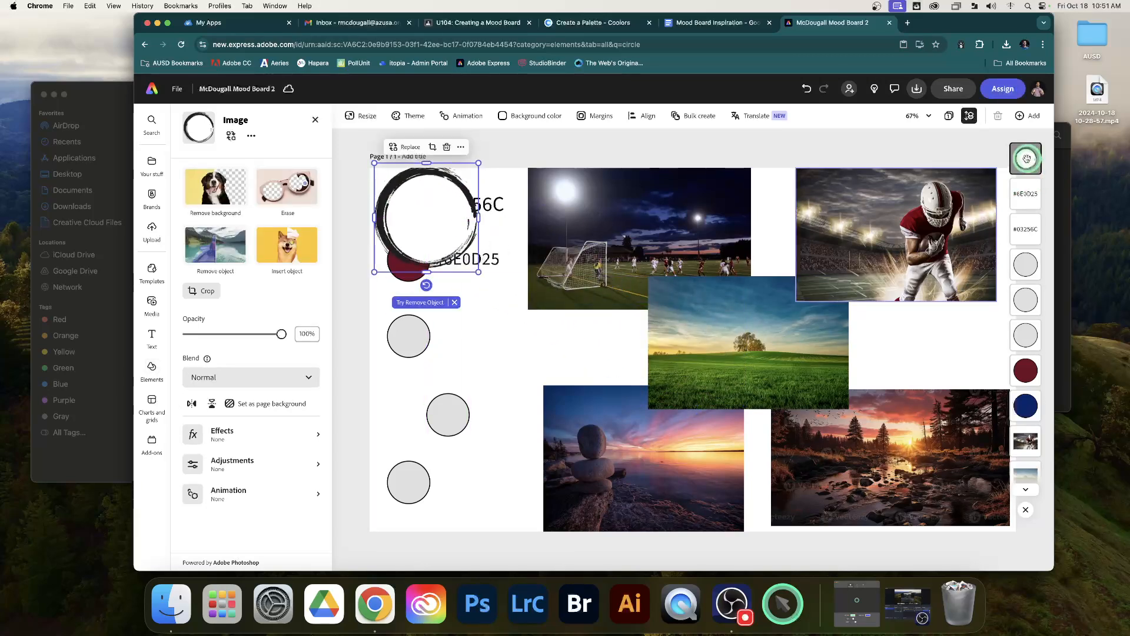
{"action": "scroll", "coordinate": [1027, 158], "scroll_direction": "down", "scroll_amount": 1}
{"action": "left_click_drag", "start_coordinate": [1026, 158], "coordinate": [1024, 475]}
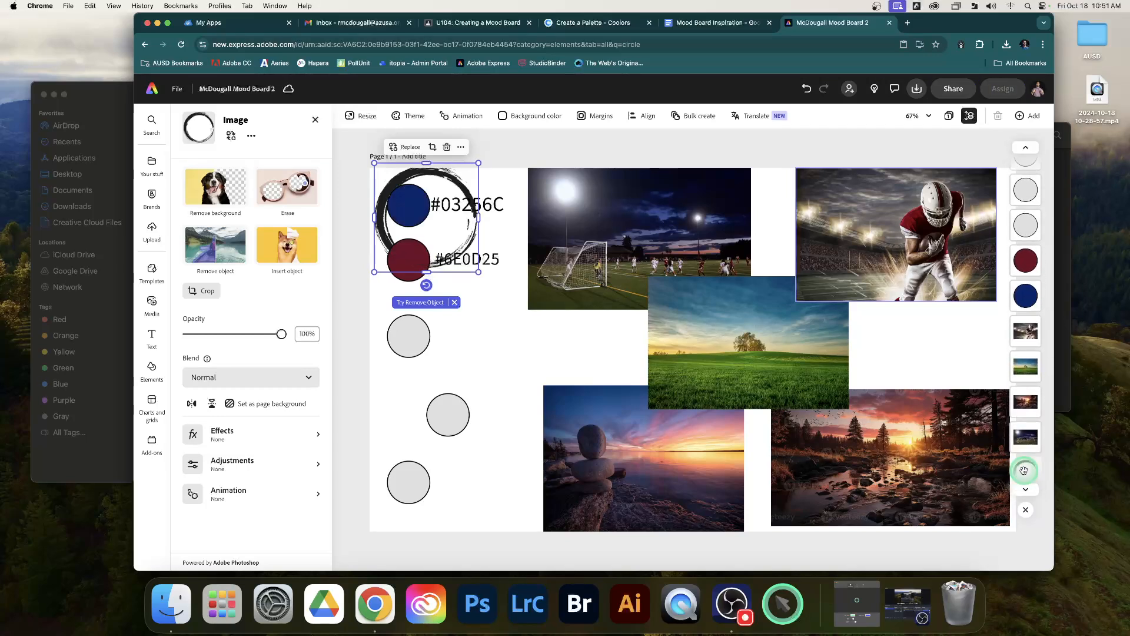
Step: Shift the brush-stroke ring toward the page's corner and move the dark blue circle inside it, with its #03256C label alongside
{"action": "left_click_drag", "start_coordinate": [454, 183], "coordinate": [449, 183]}
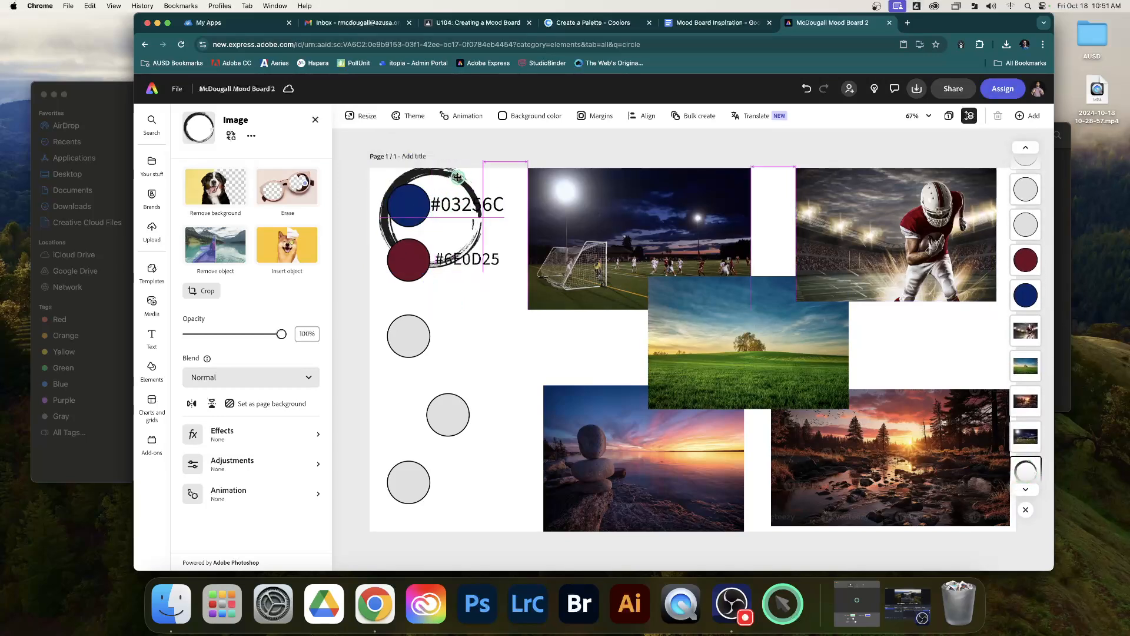
{"action": "left_click", "coordinate": [467, 205]}
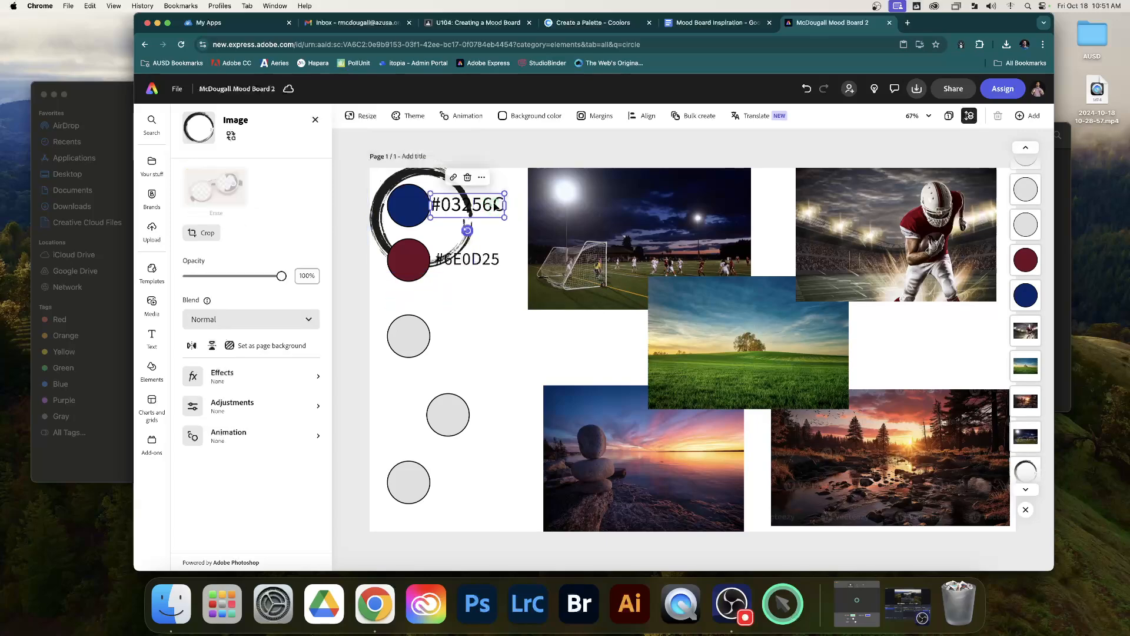
{"action": "left_click_drag", "start_coordinate": [467, 205], "coordinate": [482, 216]}
{"action": "left_click", "coordinate": [417, 200]}
{"action": "left_click_drag", "start_coordinate": [417, 200], "coordinate": [430, 211]}
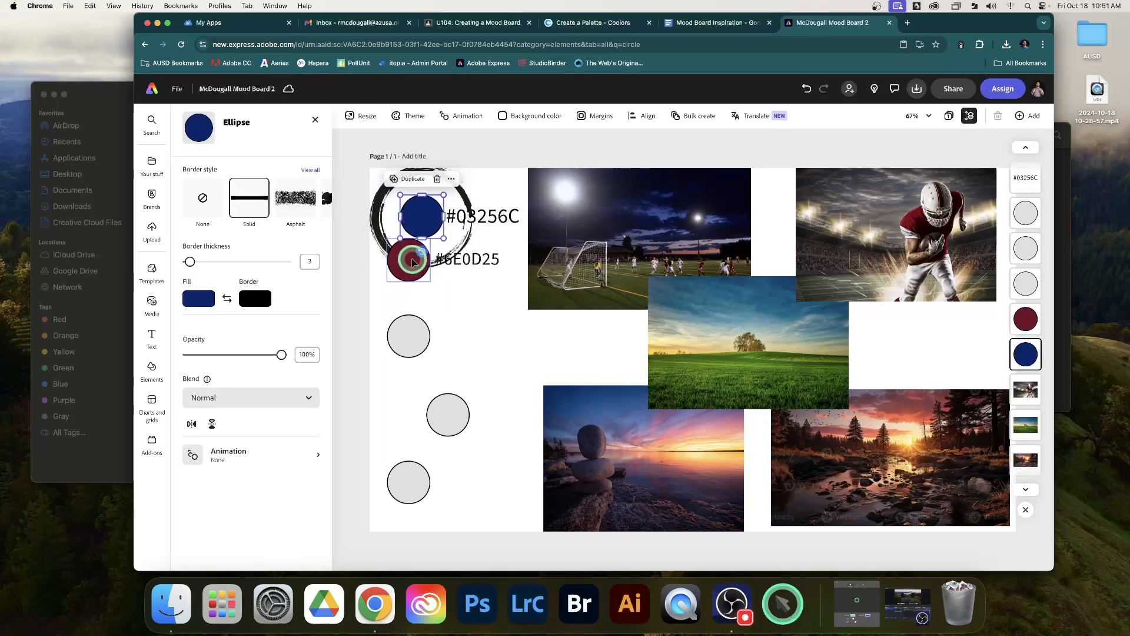
Step: Move the dark red circle below the brush-stroke ring and shrink the ring so it frames the dark blue circle
{"action": "left_click_drag", "start_coordinate": [413, 260], "coordinate": [417, 293]}
{"action": "left_click", "coordinate": [379, 191]}
{"action": "left_click_drag", "start_coordinate": [474, 272], "coordinate": [458, 256]}
{"action": "left_click_drag", "start_coordinate": [396, 183], "coordinate": [400, 189]}
{"action": "left_click", "coordinate": [497, 292]}
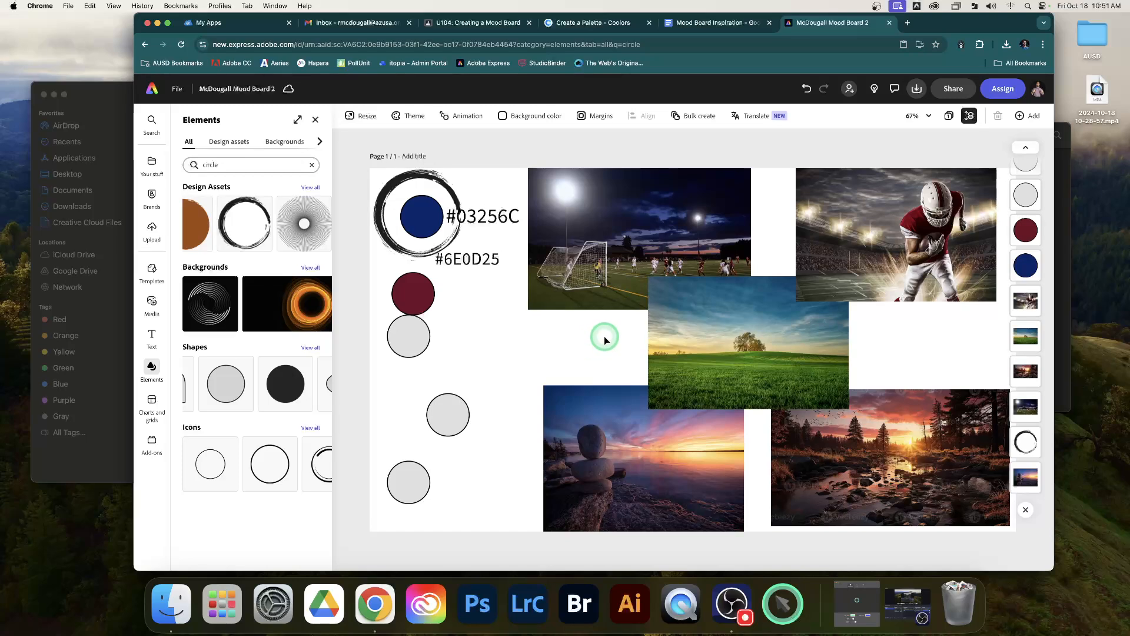
Step: Change the page's background color to a custom light mint green
{"action": "left_click", "coordinate": [514, 116]}
{"action": "left_click", "coordinate": [554, 190]}
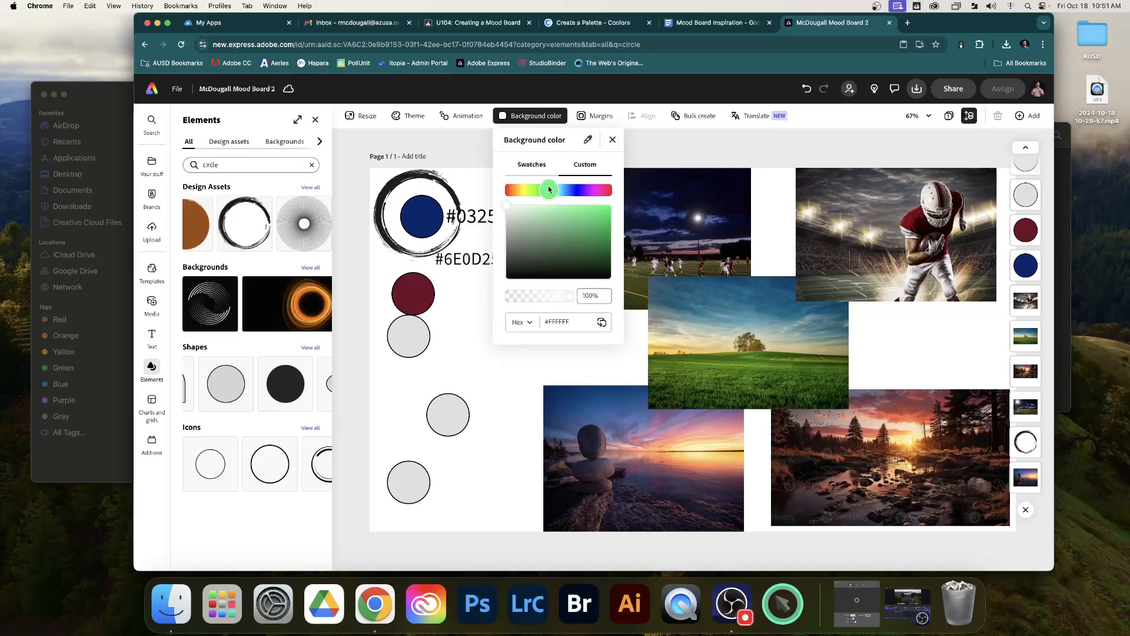
{"action": "left_click", "coordinate": [544, 219]}
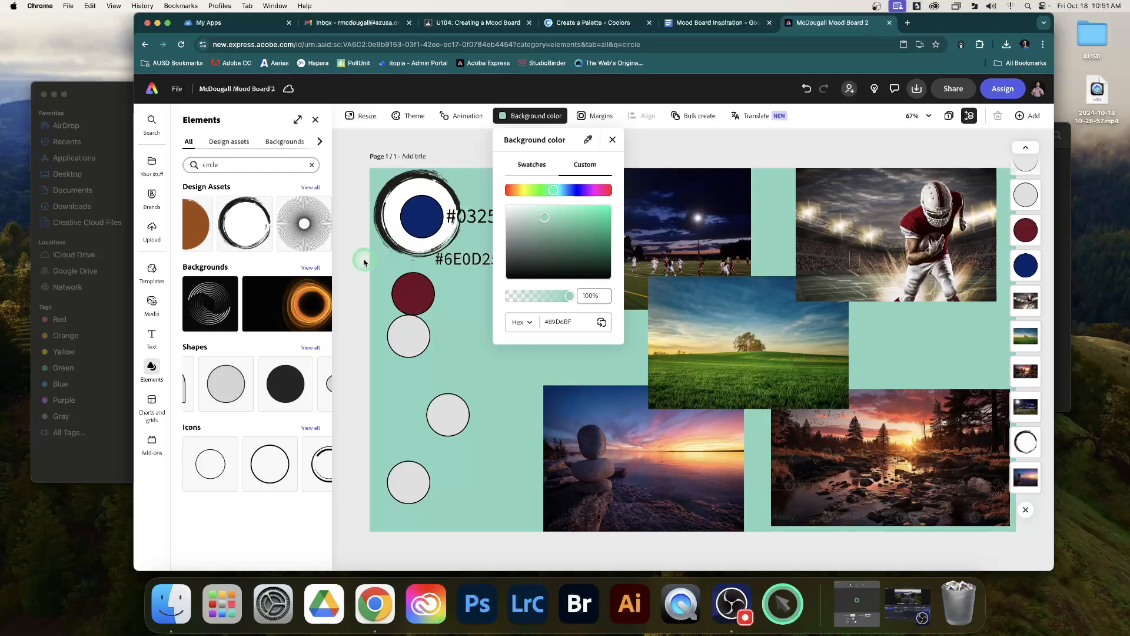
{"action": "left_click", "coordinate": [525, 376]}
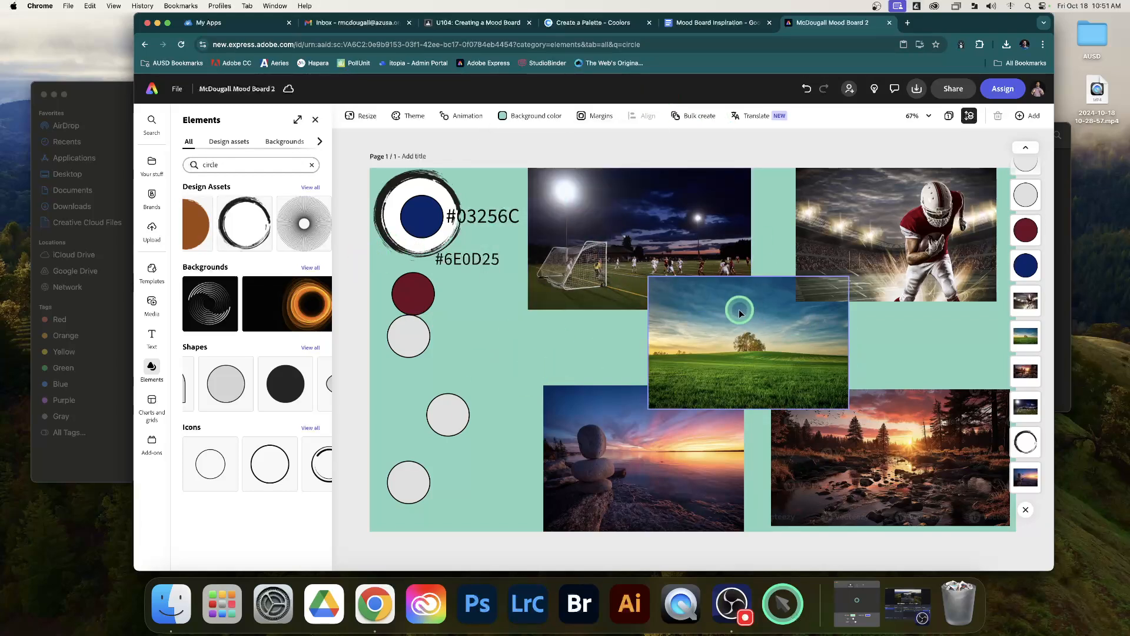
Step: Review the theme ideas in the Mood Board Inspiration document and the layout of the U104 example mood board in Classroom
{"action": "left_click", "coordinate": [672, 23]}
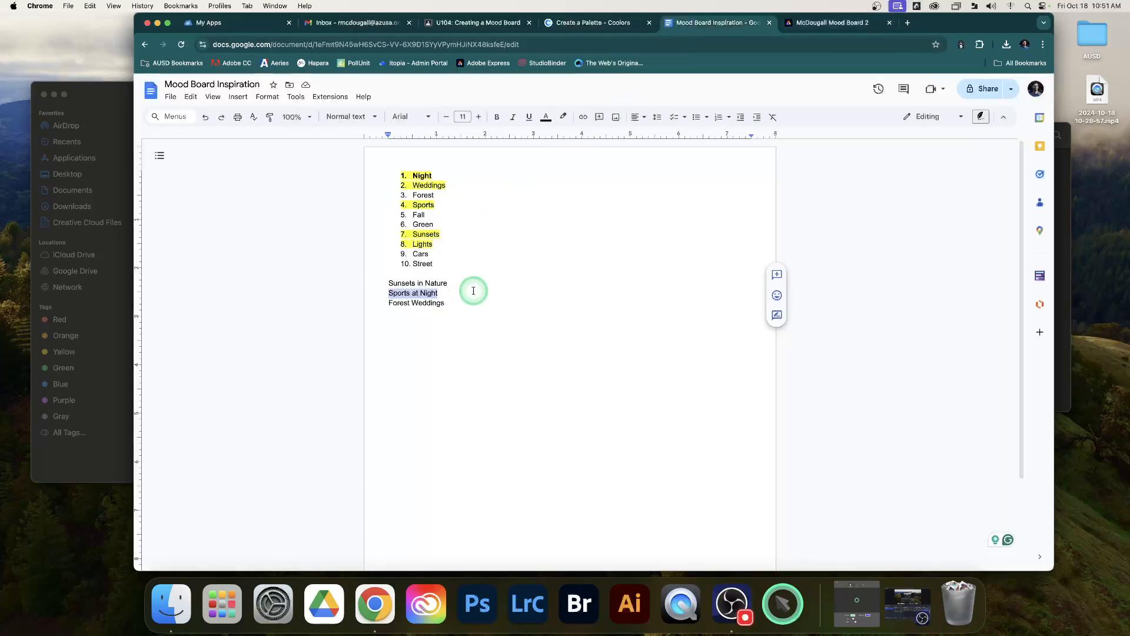
{"action": "left_click", "coordinate": [496, 22]}
{"action": "left_click", "coordinate": [751, 449]}
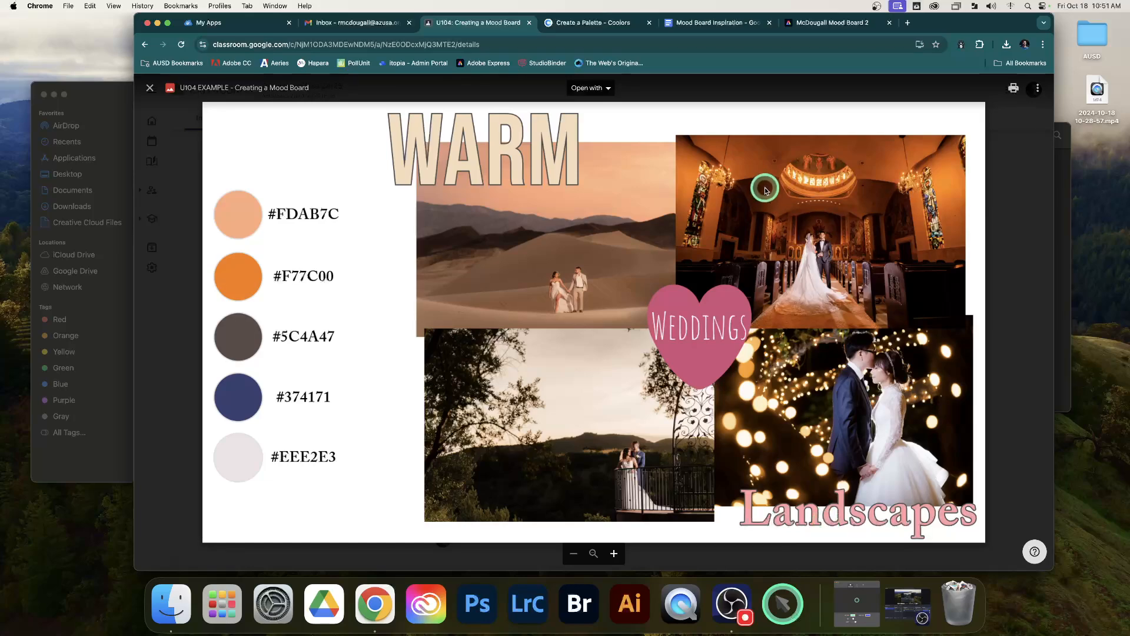
Step: Switch back to the Adobe Express design, reposition the green field photo in the middle, and shrink the forest stream sunset photo slightly
{"action": "left_click", "coordinate": [818, 23]}
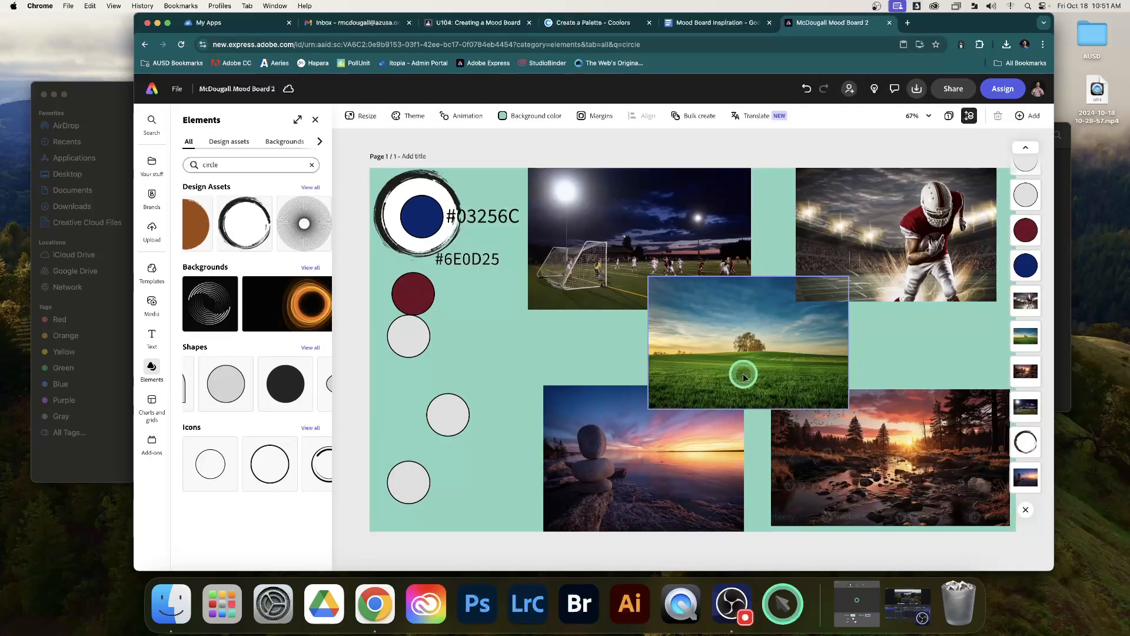
{"action": "left_click_drag", "start_coordinate": [742, 374], "coordinate": [779, 375]}
{"action": "left_click", "coordinate": [929, 355]}
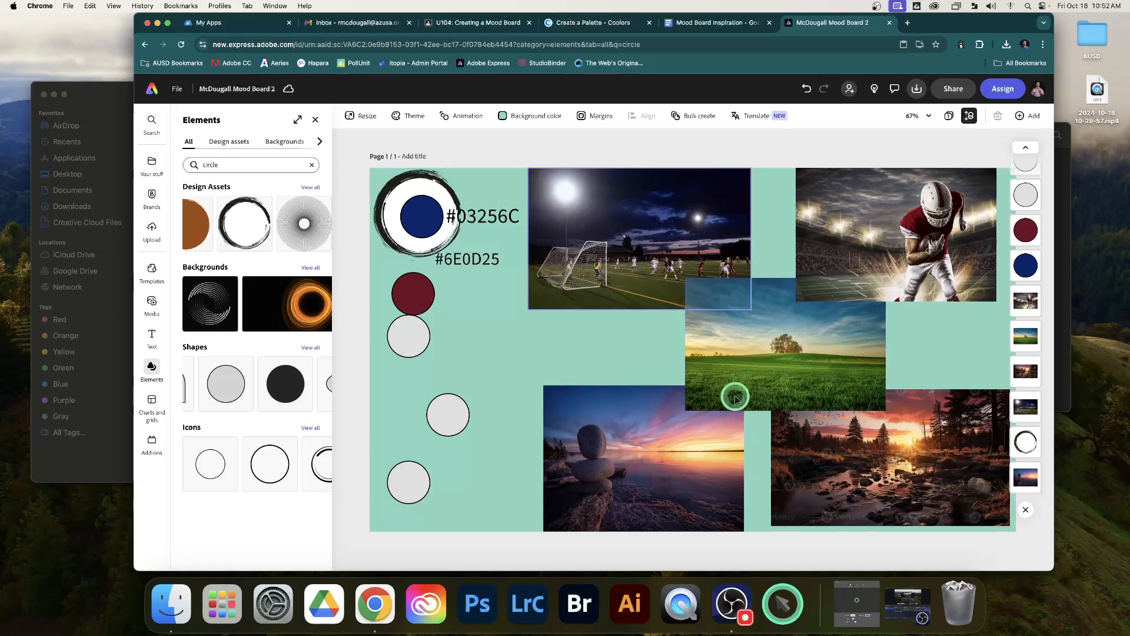
{"action": "left_click_drag", "start_coordinate": [754, 349], "coordinate": [731, 357]}
{"action": "left_click", "coordinate": [882, 464]}
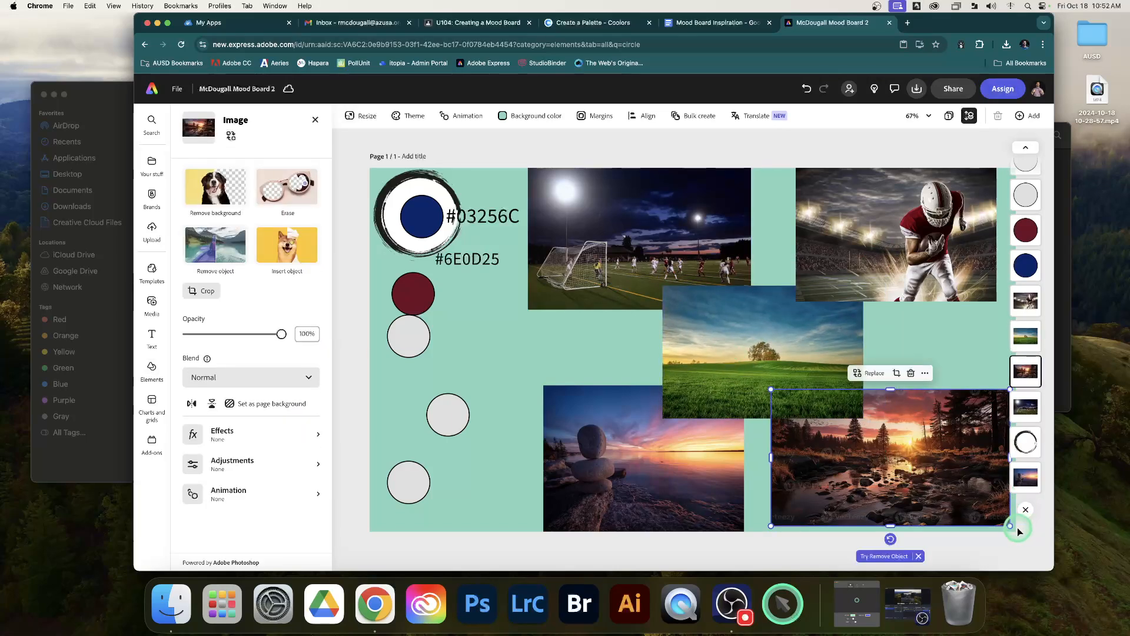
{"action": "left_click_drag", "start_coordinate": [1011, 526], "coordinate": [992, 515]}
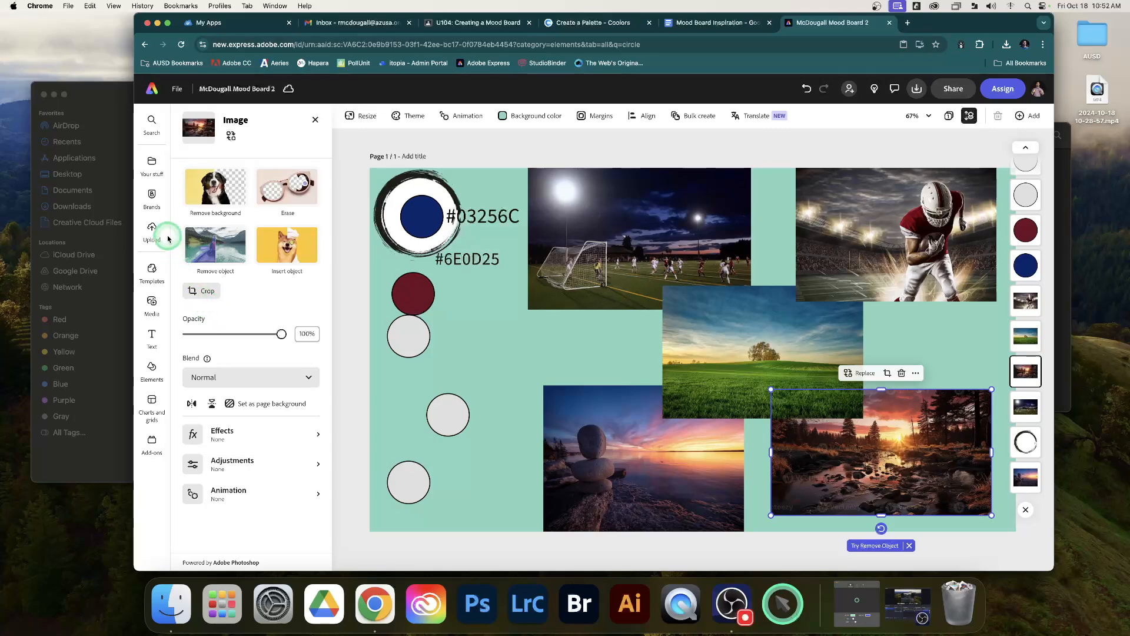
{"action": "left_click", "coordinate": [151, 336]}
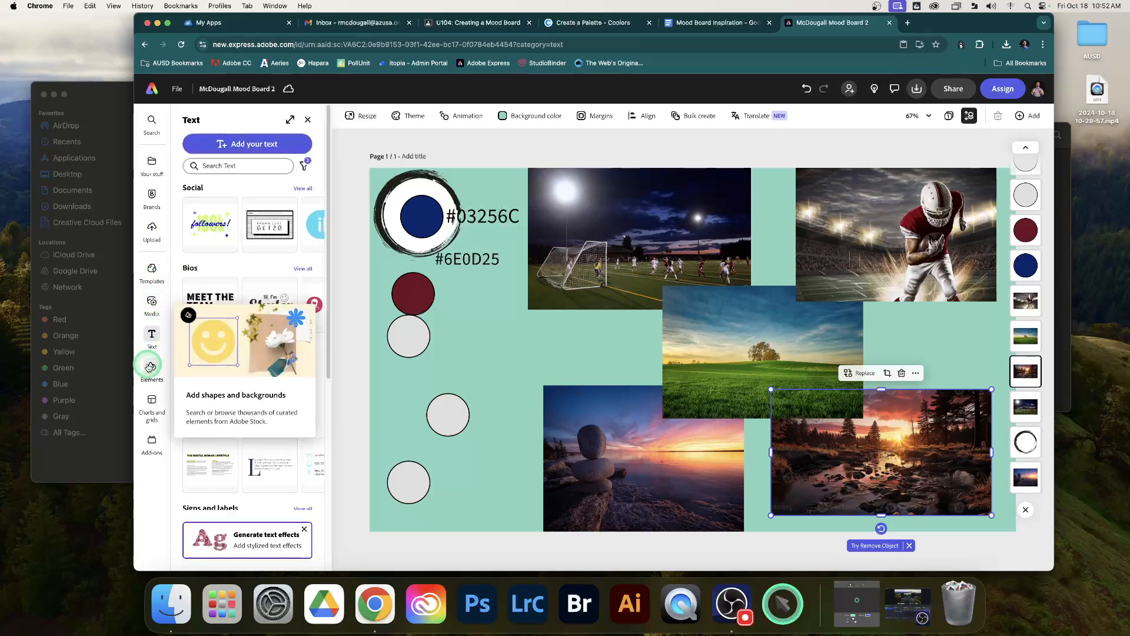
{"action": "left_click", "coordinate": [148, 367]}
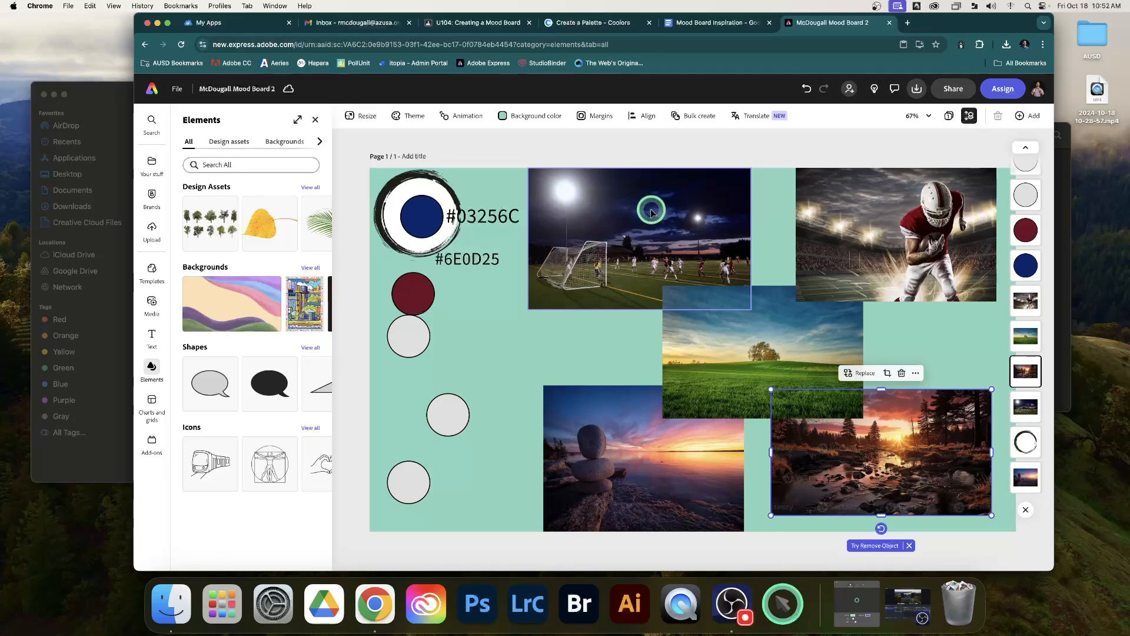
{"action": "left_click", "coordinate": [790, 146]}
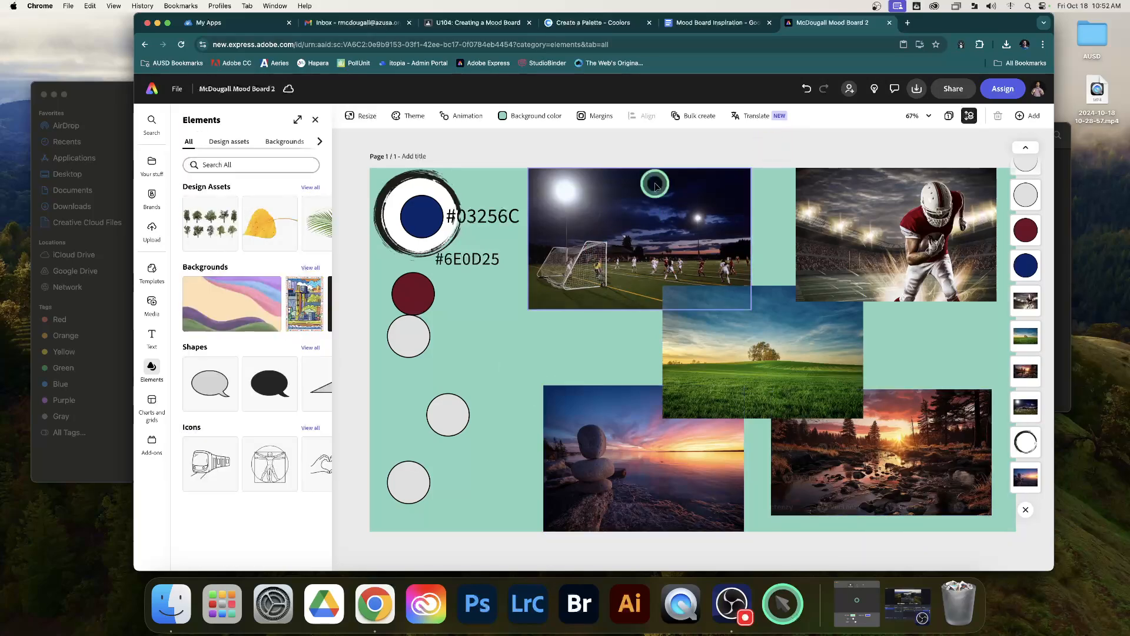
Step: Nudge the green field photo toward the football player and align the #6E0D25 label beside the dark red circle
{"action": "left_click_drag", "start_coordinate": [730, 331], "coordinate": [738, 333]}
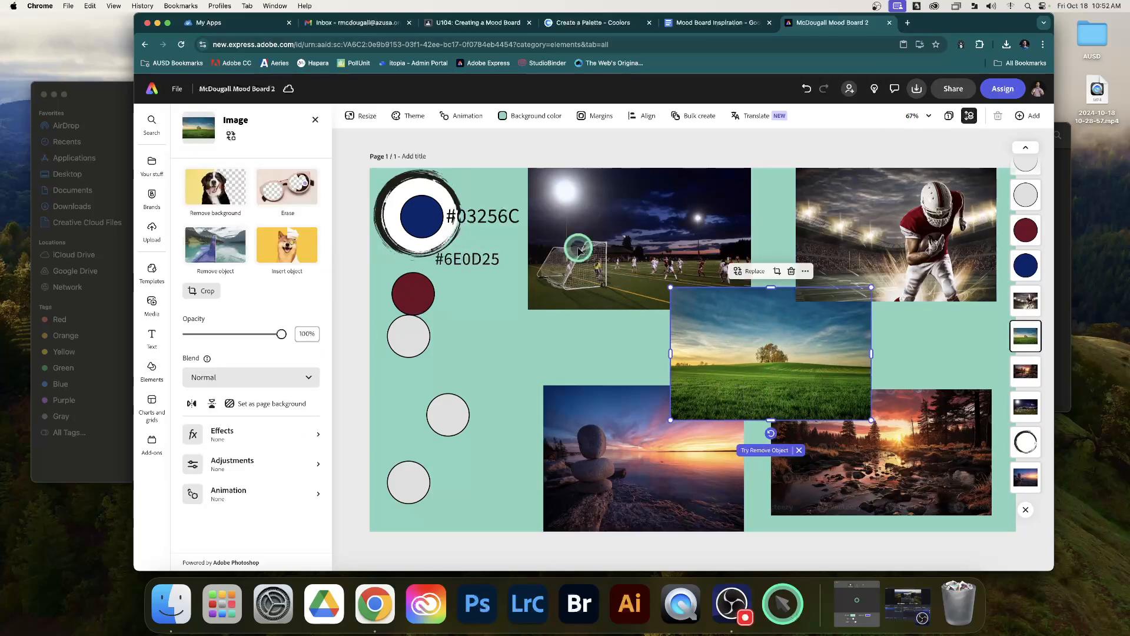
{"action": "left_click_drag", "start_coordinate": [482, 261], "coordinate": [484, 295]}
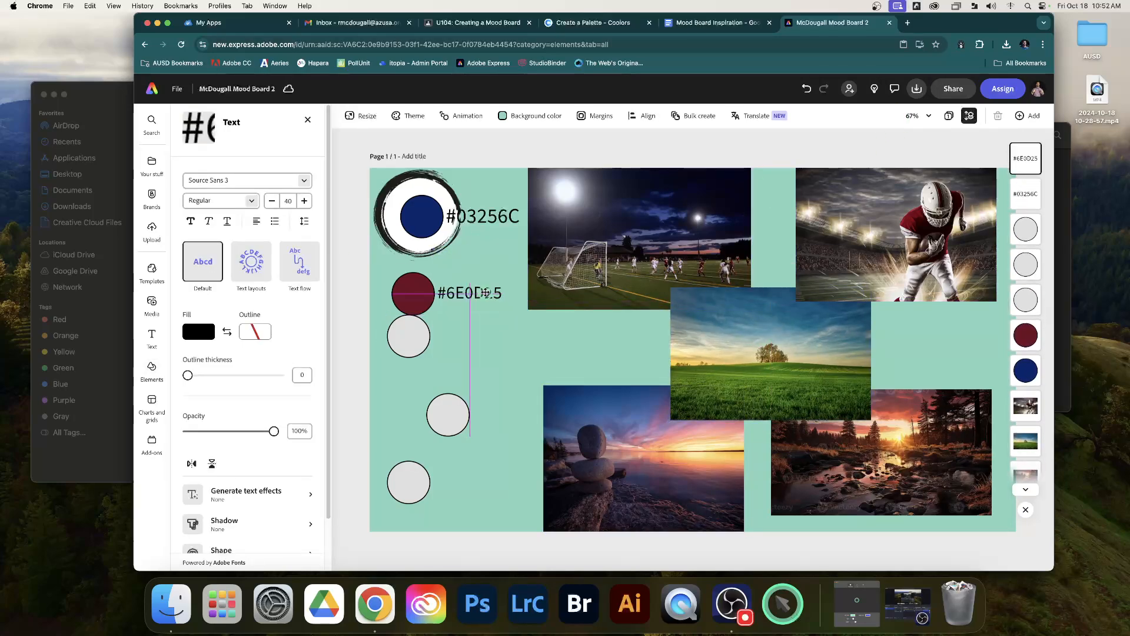
{"action": "left_click", "coordinate": [754, 174]}
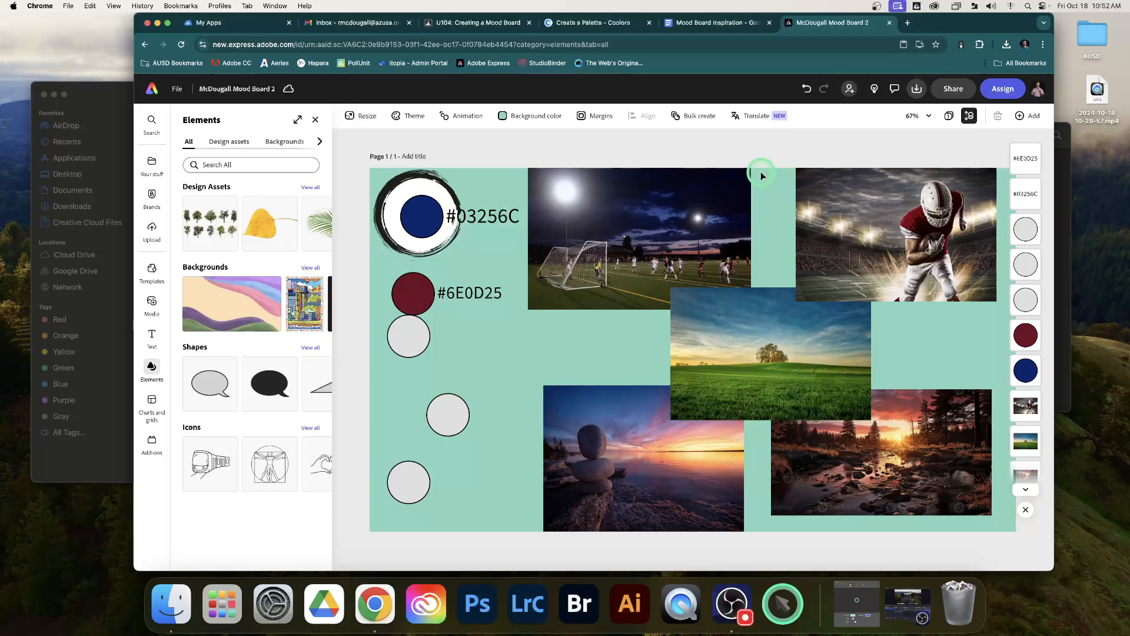
Step: Download the mood board as a PNG image
{"action": "left_click", "coordinate": [918, 90]}
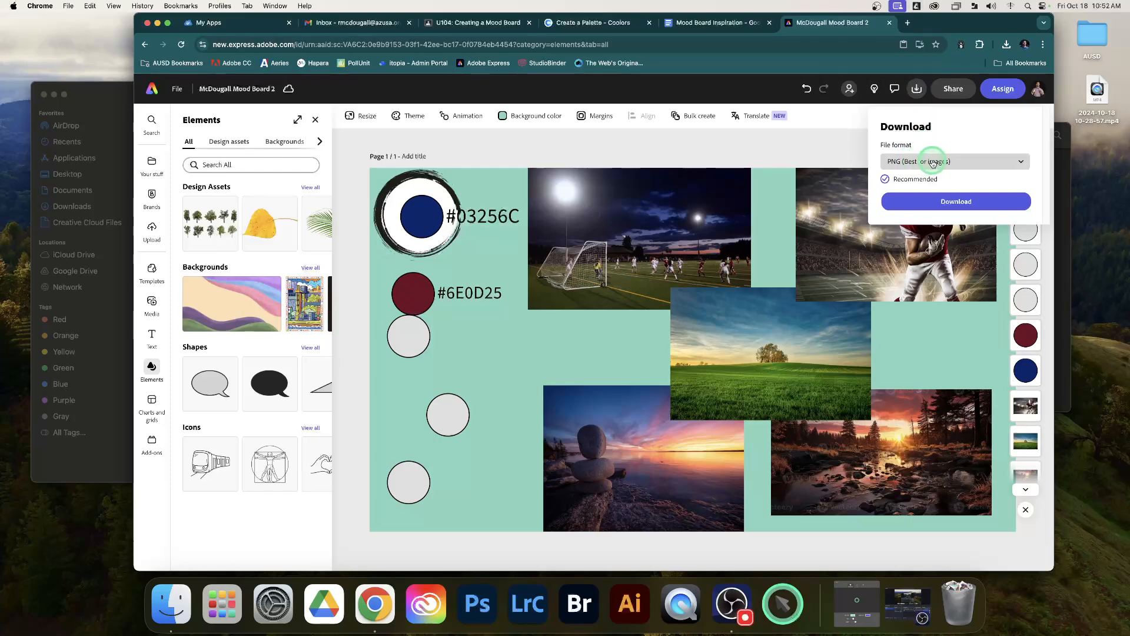
{"action": "left_click", "coordinate": [957, 201]}
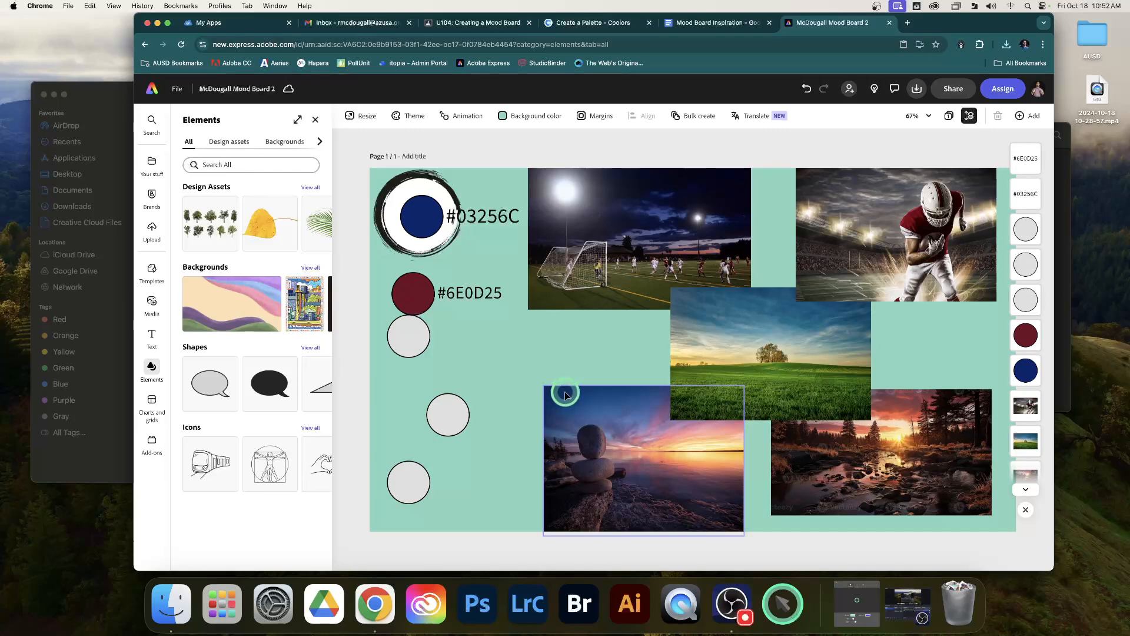
Step: Clear the desktop by minimizing the Chrome window and the U104 Mood Board and U201 Mood Board Finder windows
{"action": "left_click", "coordinate": [157, 24]}
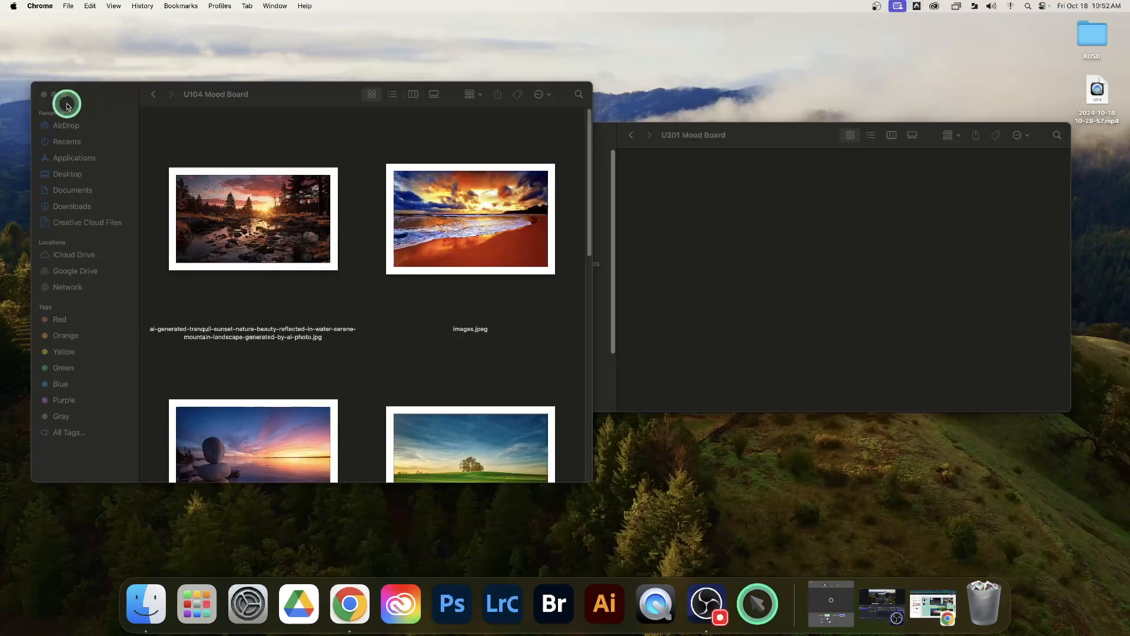
{"action": "left_click", "coordinate": [54, 95]}
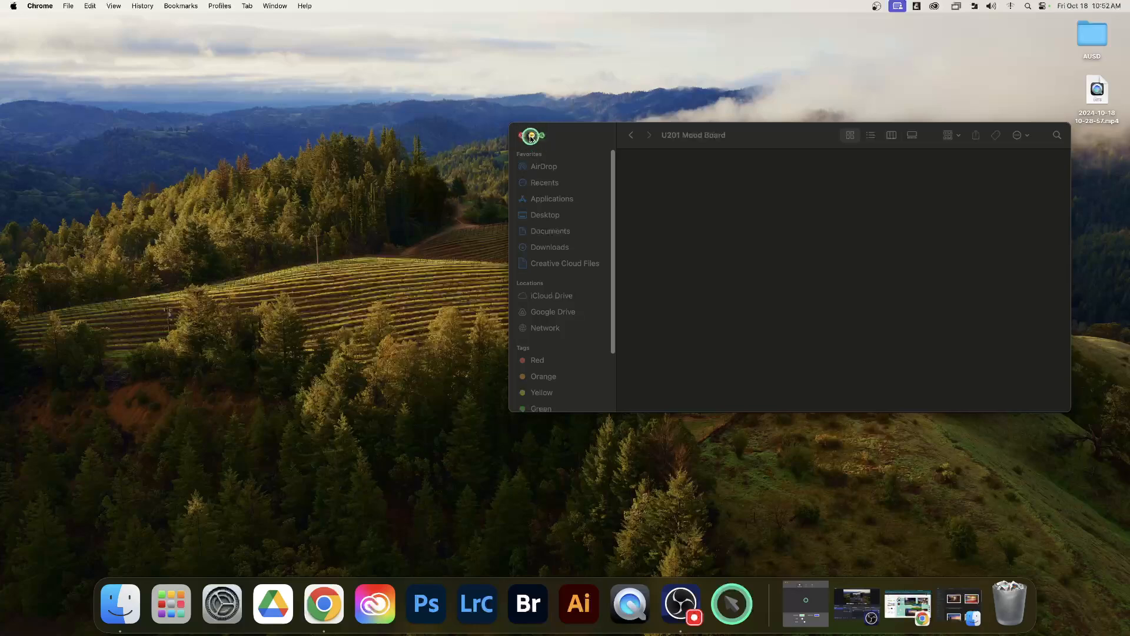
{"action": "left_click", "coordinate": [530, 137]}
{"action": "left_click", "coordinate": [530, 138]}
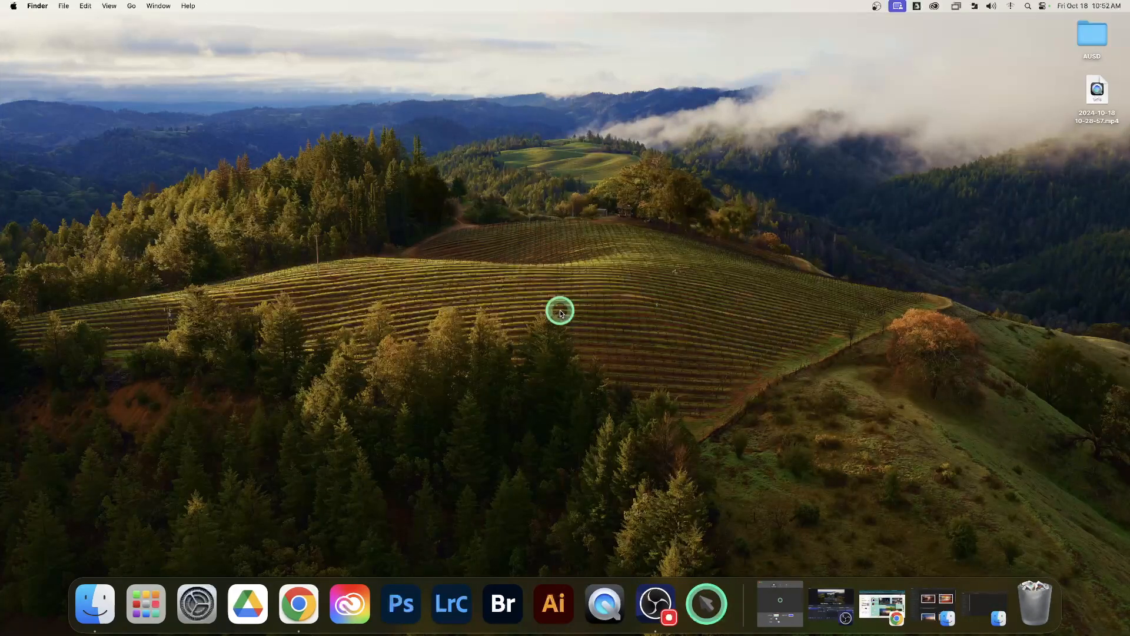
Step: Open the Wallpaper settings in System Settings
{"action": "left_click", "coordinate": [204, 597]}
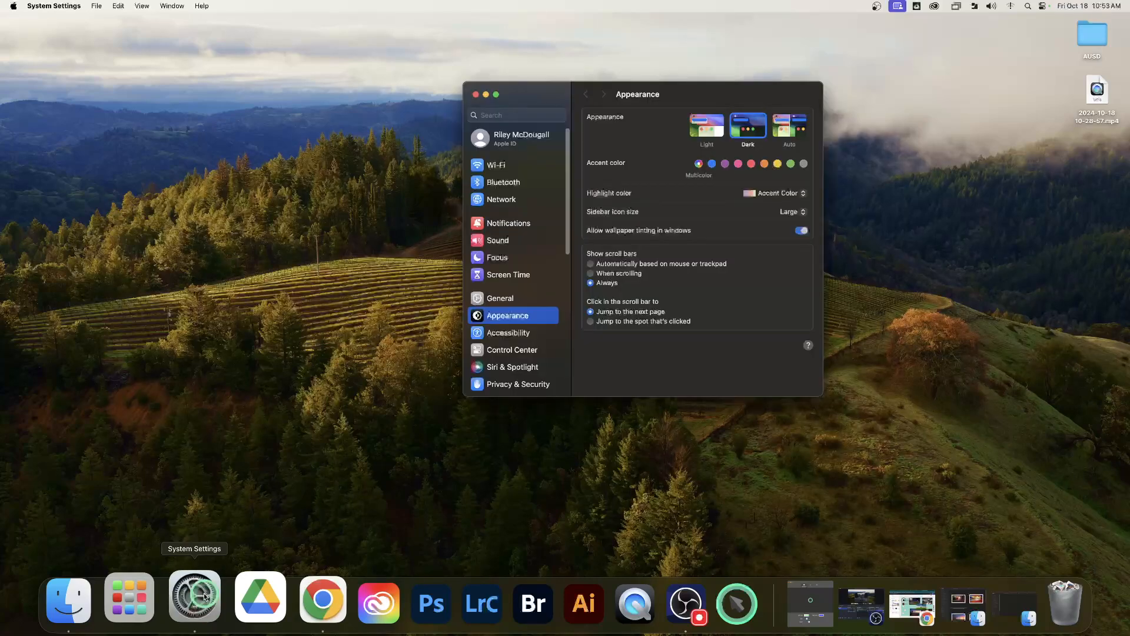
{"action": "scroll", "coordinate": [507, 289], "scroll_direction": "down", "scroll_amount": 4}
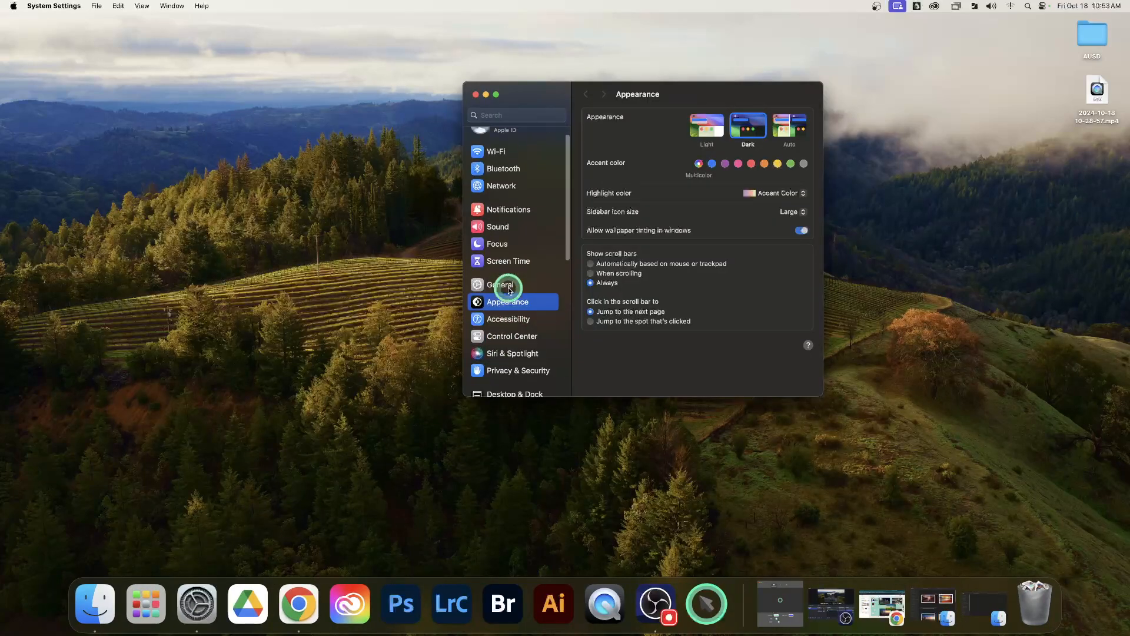
{"action": "scroll", "coordinate": [510, 290], "scroll_direction": "down", "scroll_amount": 2}
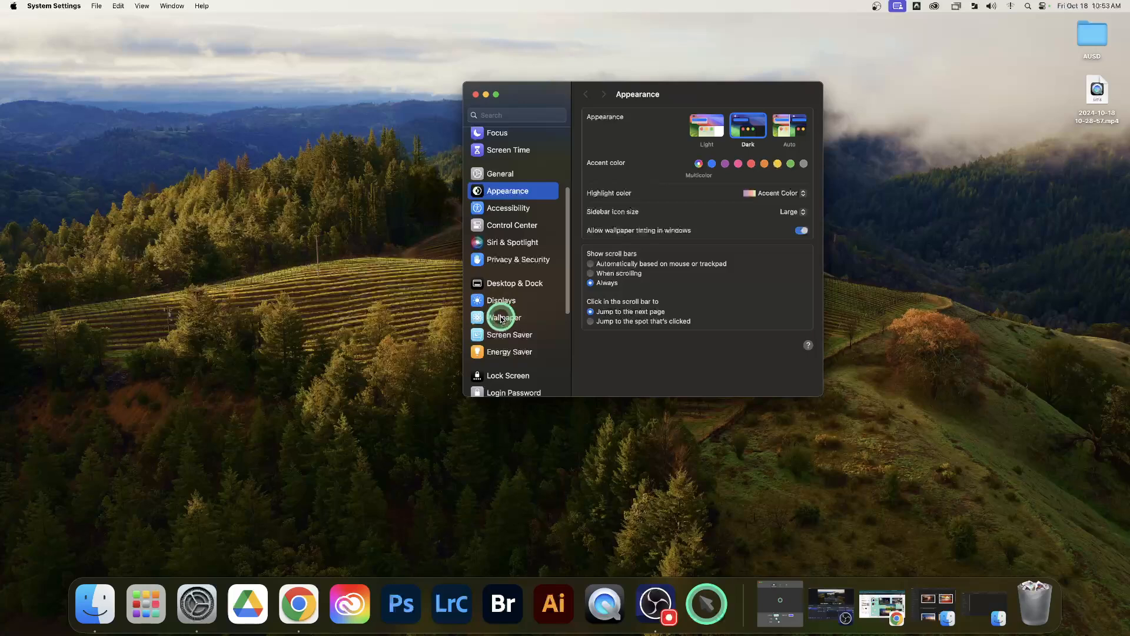
{"action": "left_click", "coordinate": [501, 318]}
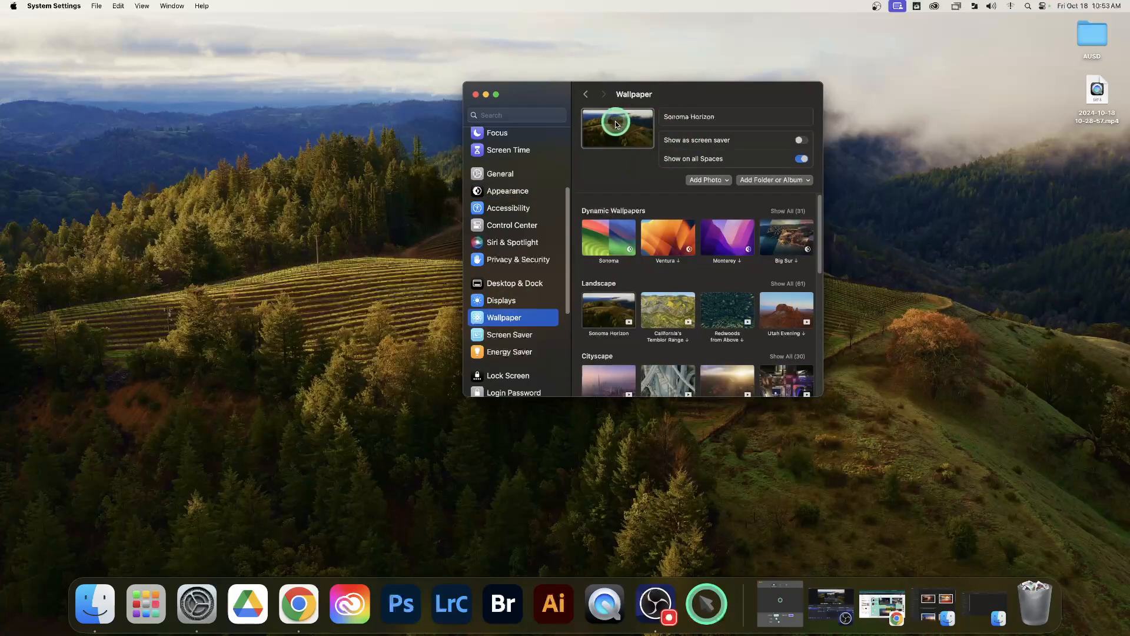
Step: Set the downloaded mood board PNG from the Downloads folder, grouped by Date Created, as the desktop wallpaper and minimize System Settings
{"action": "left_click", "coordinate": [712, 183]}
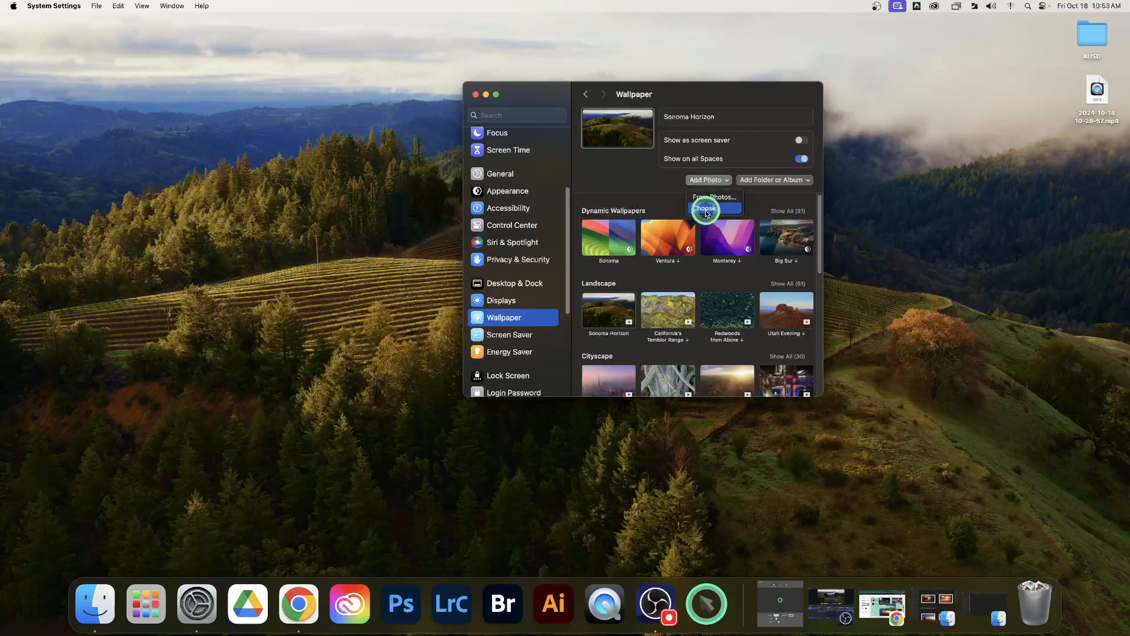
{"action": "left_click", "coordinate": [708, 208]}
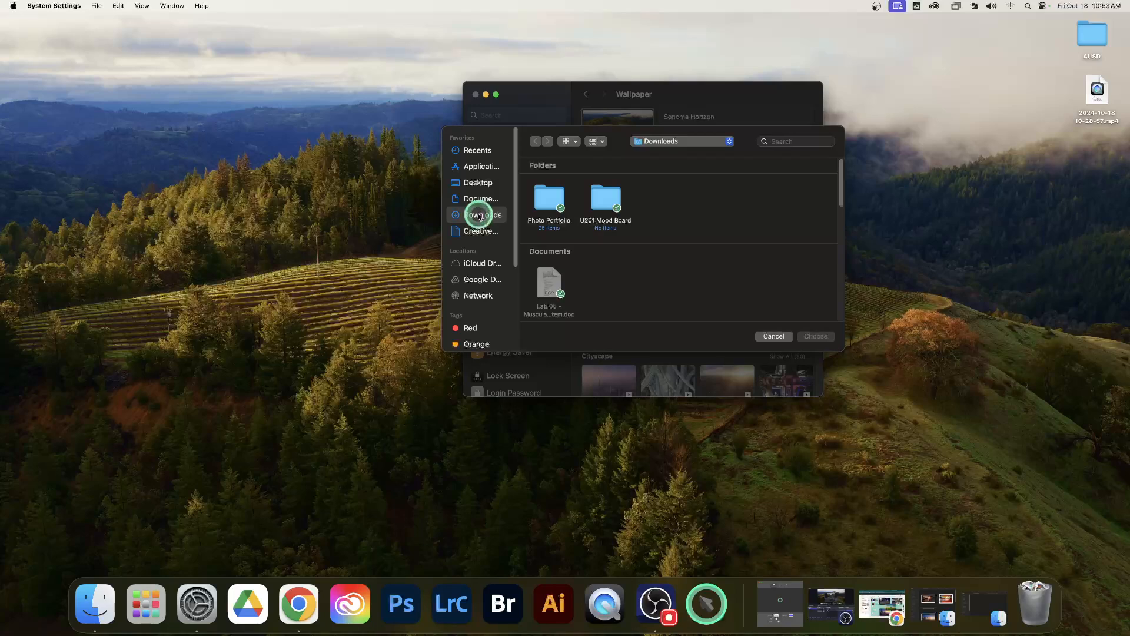
{"action": "left_click", "coordinate": [600, 142]}
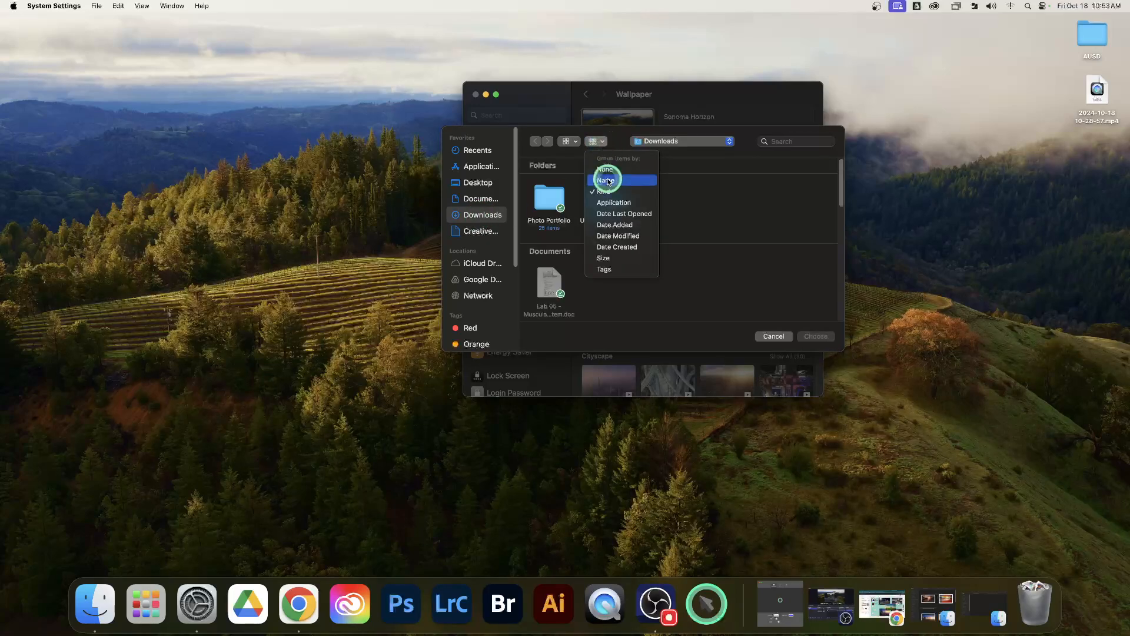
{"action": "left_click", "coordinate": [605, 246]}
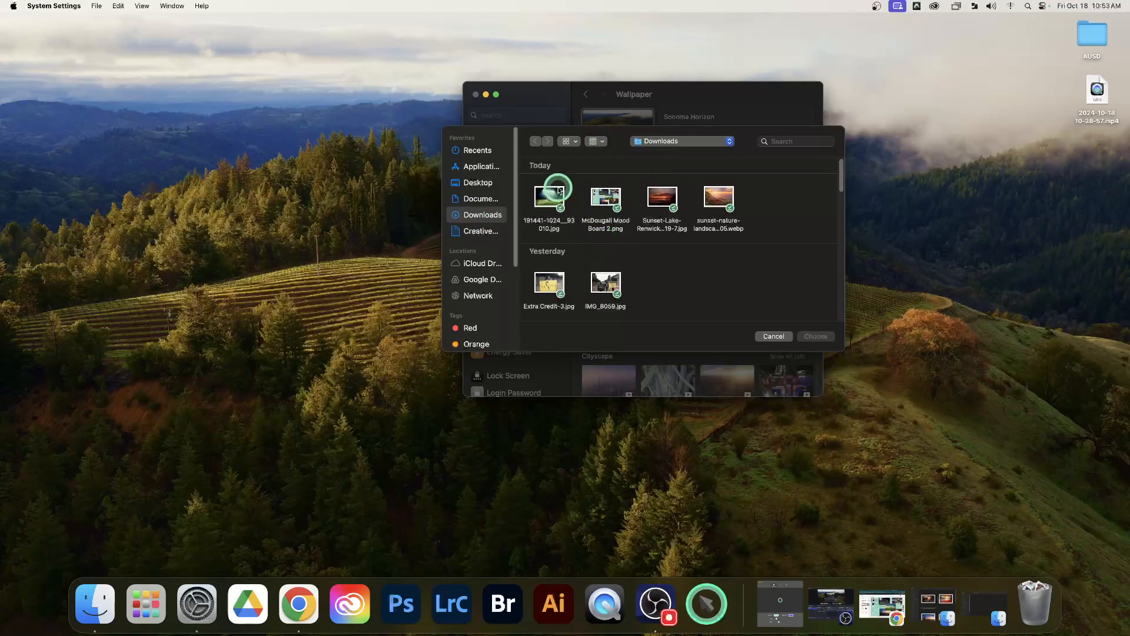
{"action": "double_click", "coordinate": [598, 200]}
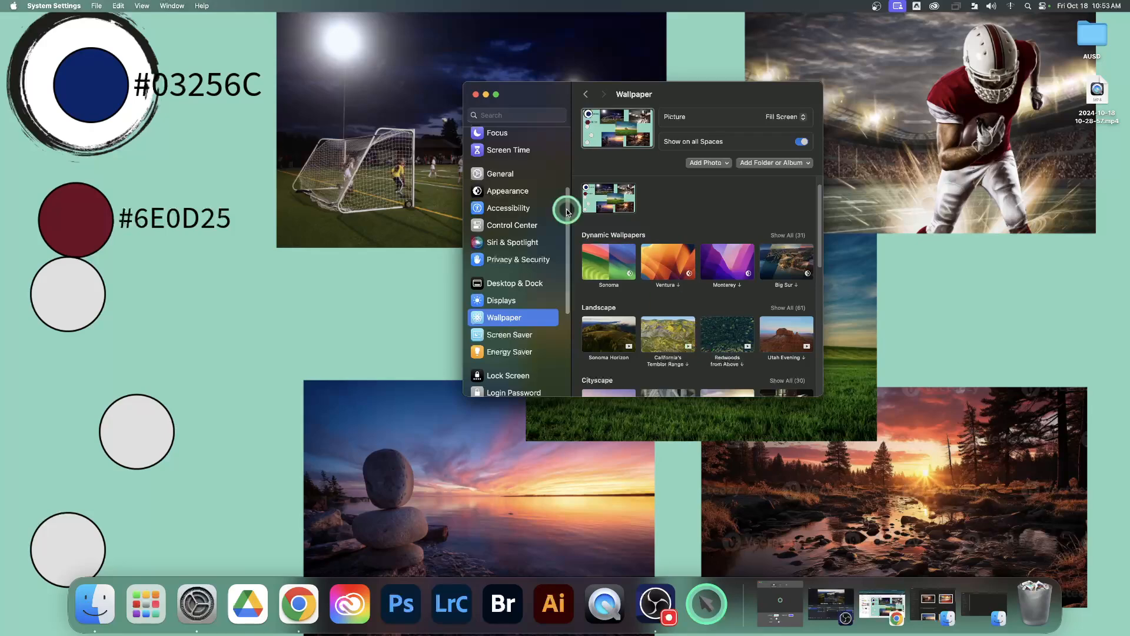
{"action": "left_click", "coordinate": [486, 94]}
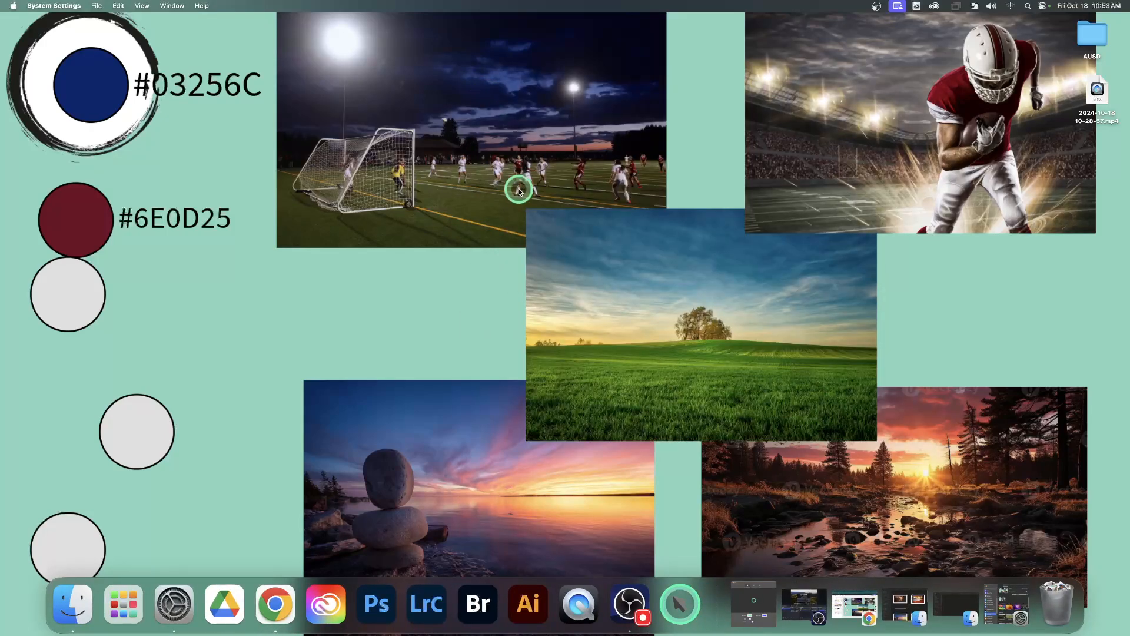
{"action": "left_click", "coordinate": [518, 190]}
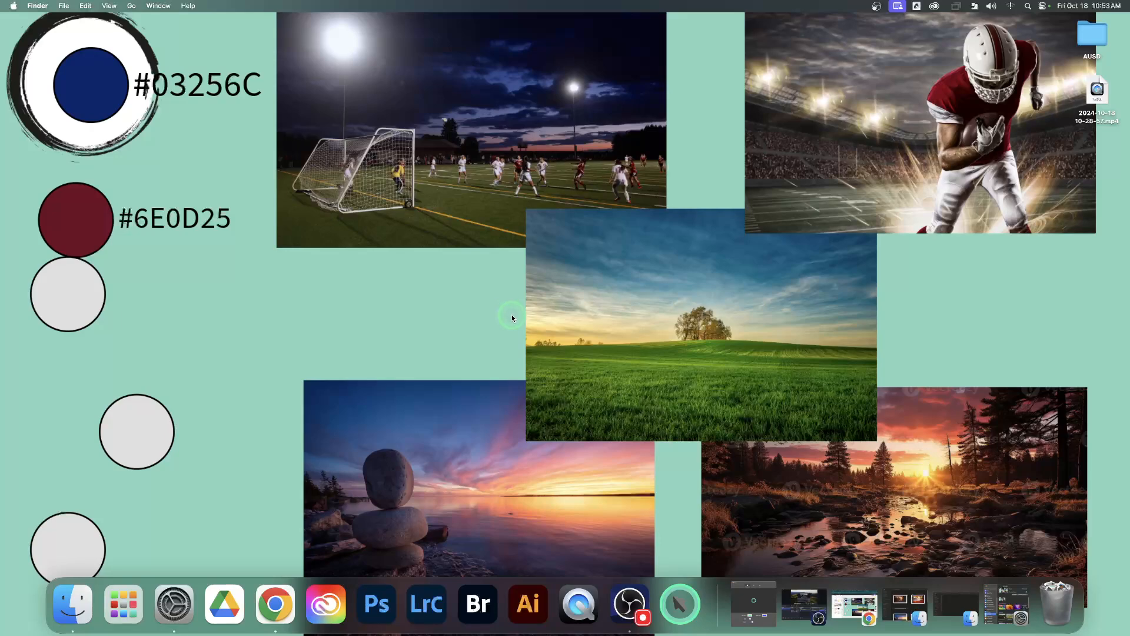
Step: Take a screenshot of the desktop with the new wallpaper, using the window-capture mode
{"action": "left_click", "coordinate": [772, 598]}
{"action": "left_click", "coordinate": [202, 89]}
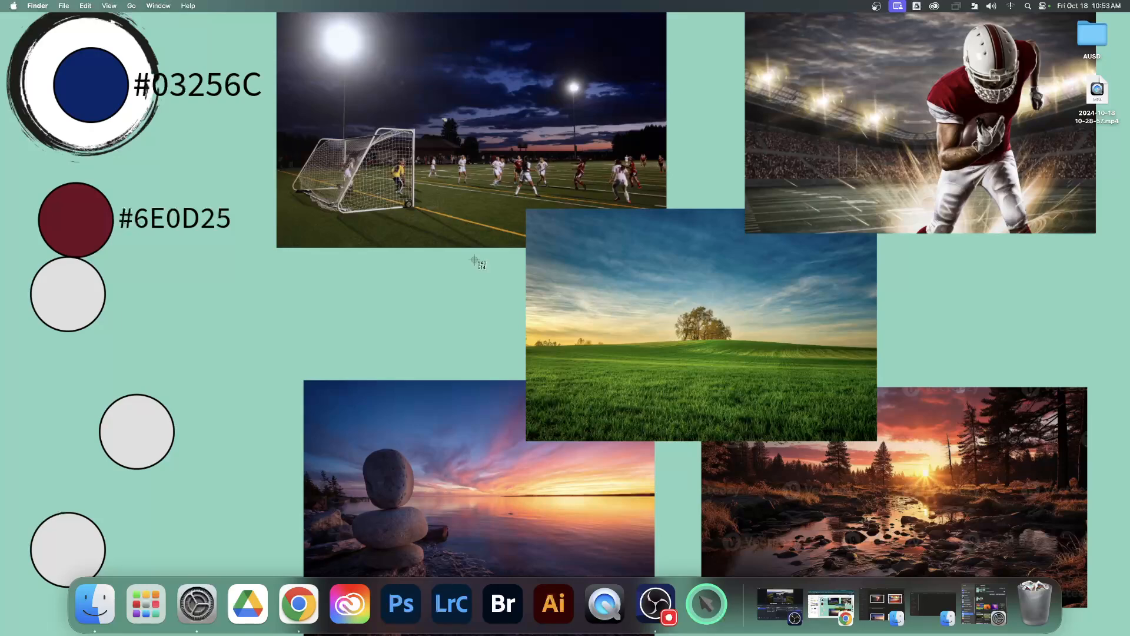
{"action": "key", "text": "space"}
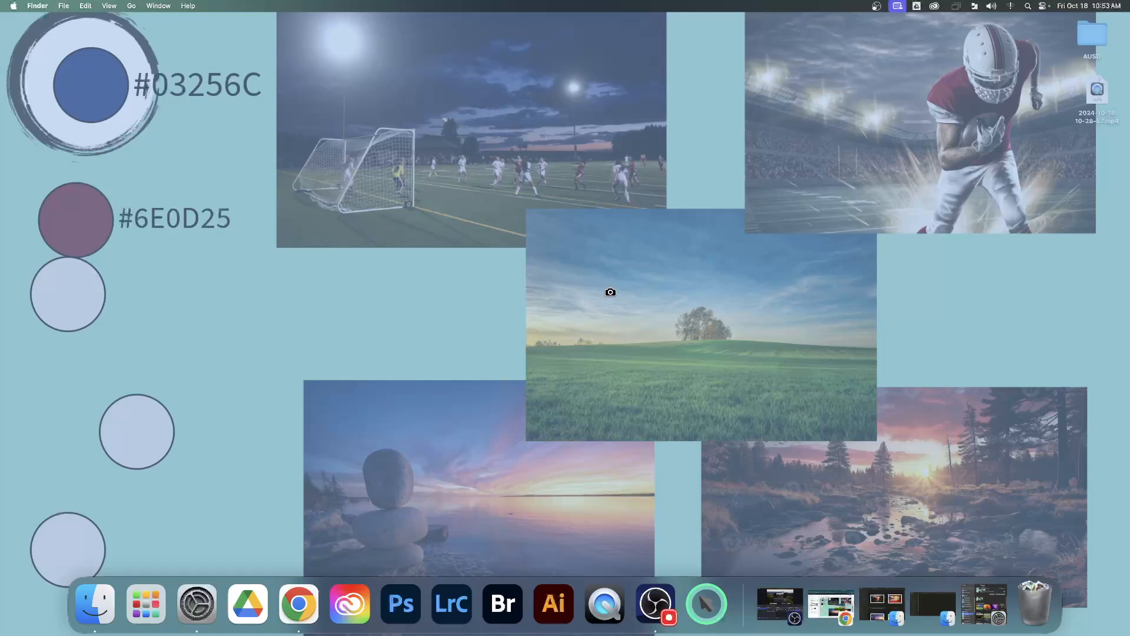
{"action": "left_click", "coordinate": [526, 248]}
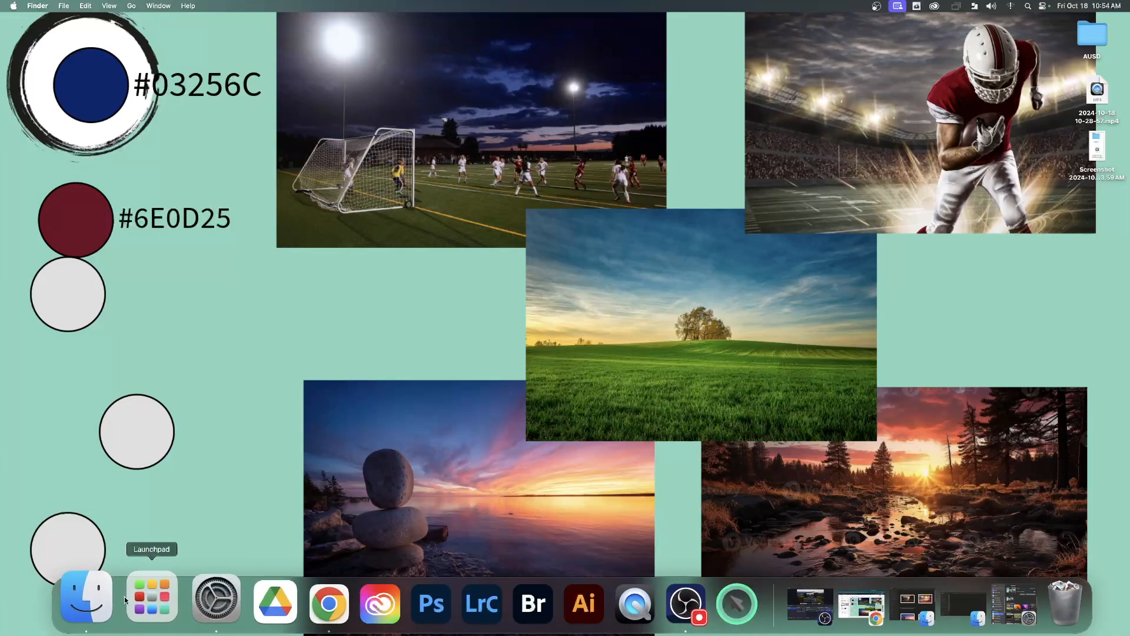
Step: Restore the U104 Mood Board Finder window, check the new desktop screenshot in Preview and close it
{"action": "left_click", "coordinate": [146, 599]}
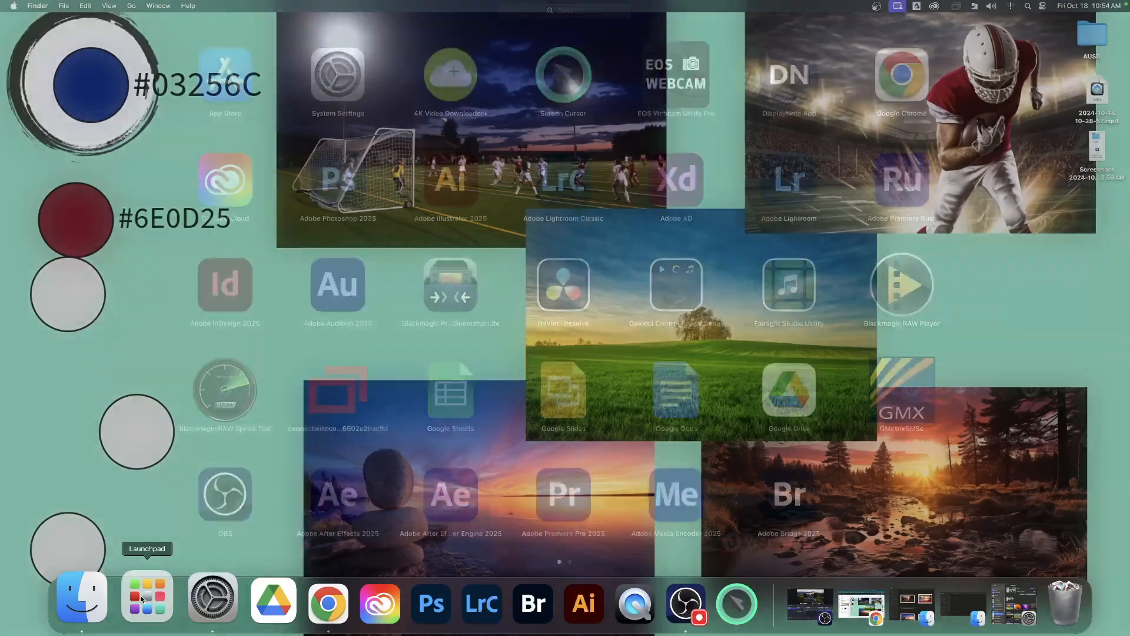
{"action": "left_click", "coordinate": [146, 599]}
{"action": "left_click", "coordinate": [92, 597]}
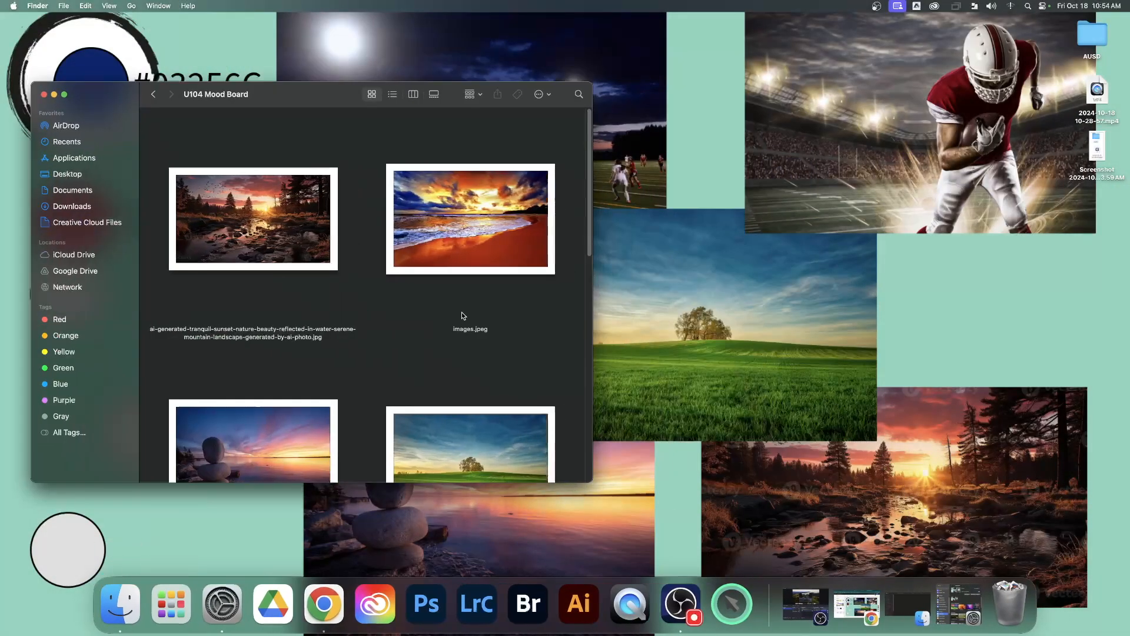
{"action": "double_click", "coordinate": [1093, 156]}
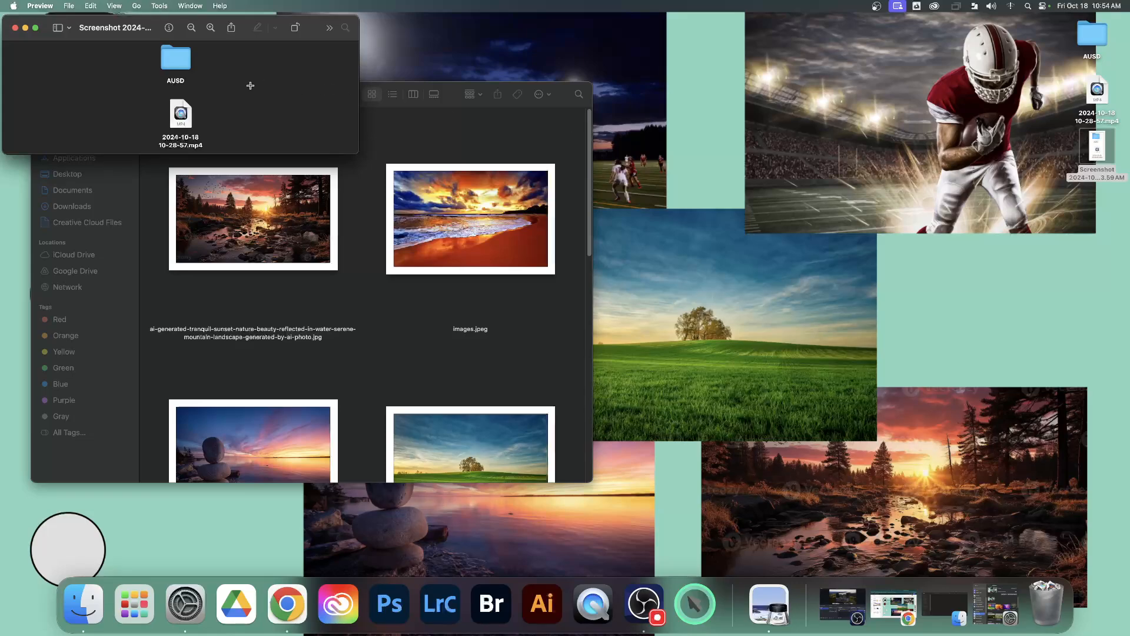
{"action": "left_click", "coordinate": [15, 28]}
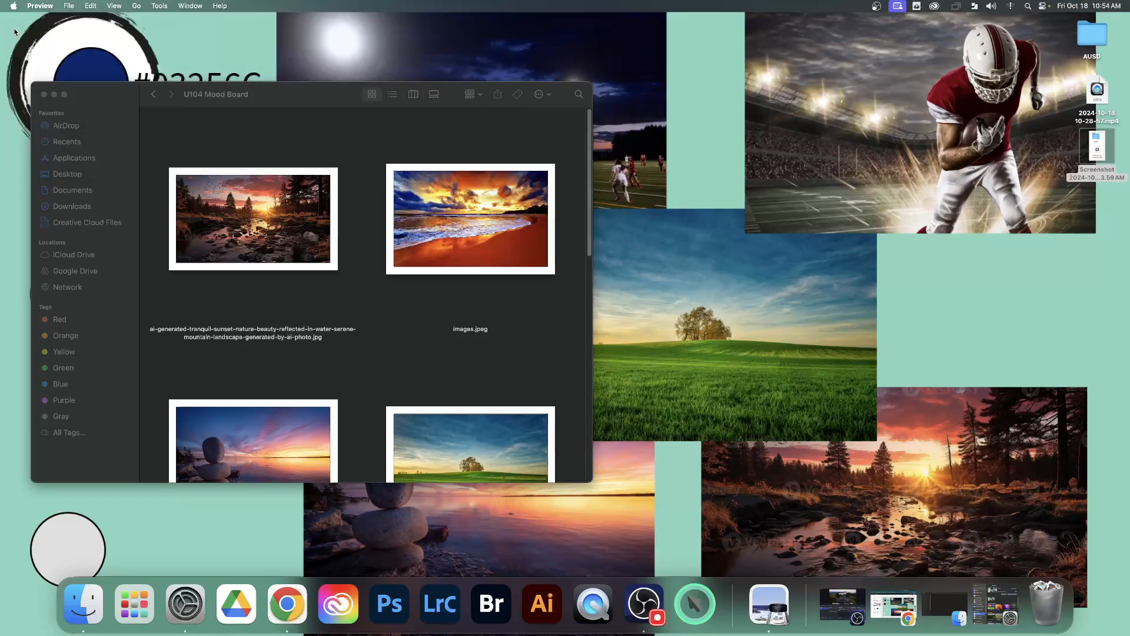
Step: Capture the entire screen as a second screenshot, check it in Preview and close it
{"action": "left_click", "coordinate": [648, 205]}
{"action": "left_click", "coordinate": [648, 206]}
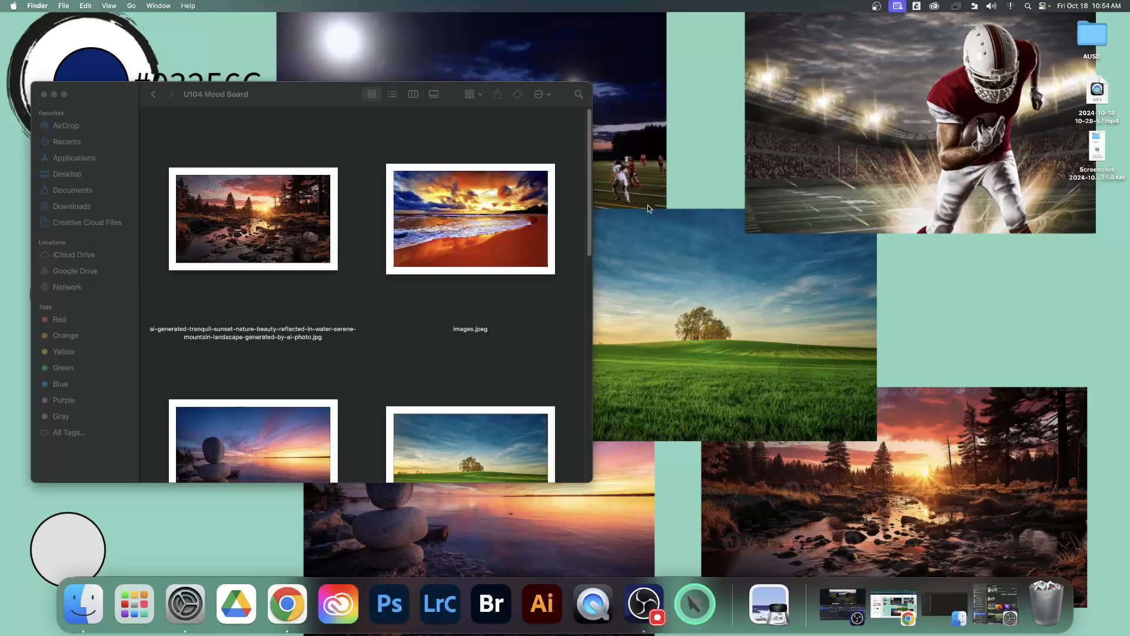
{"action": "key", "text": "super+shift+3"}
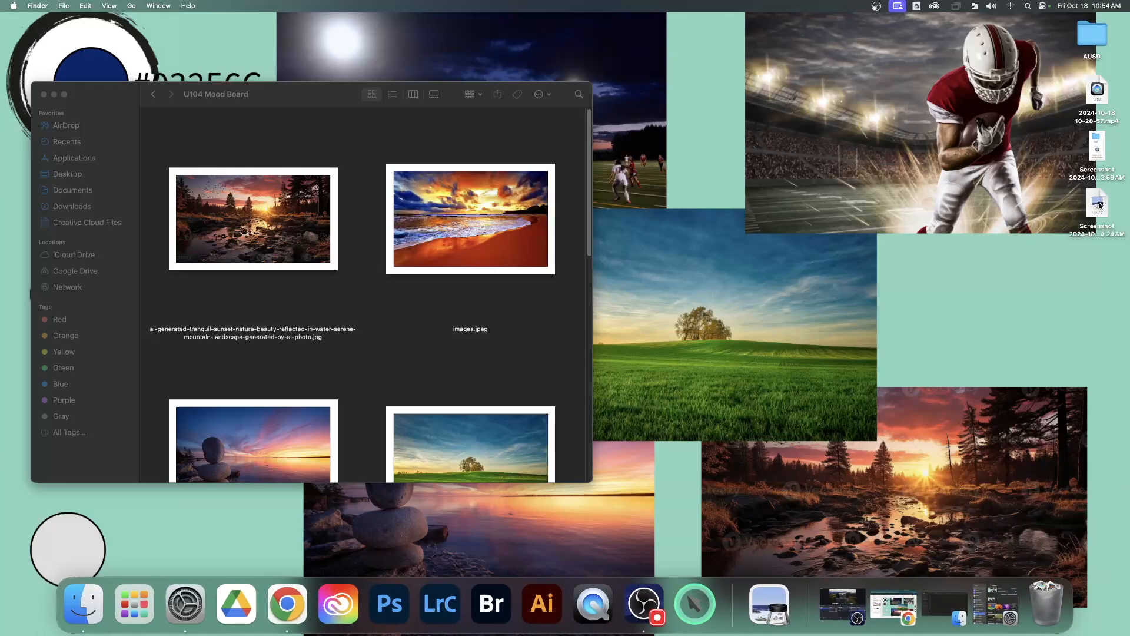
{"action": "double_click", "coordinate": [1098, 204]}
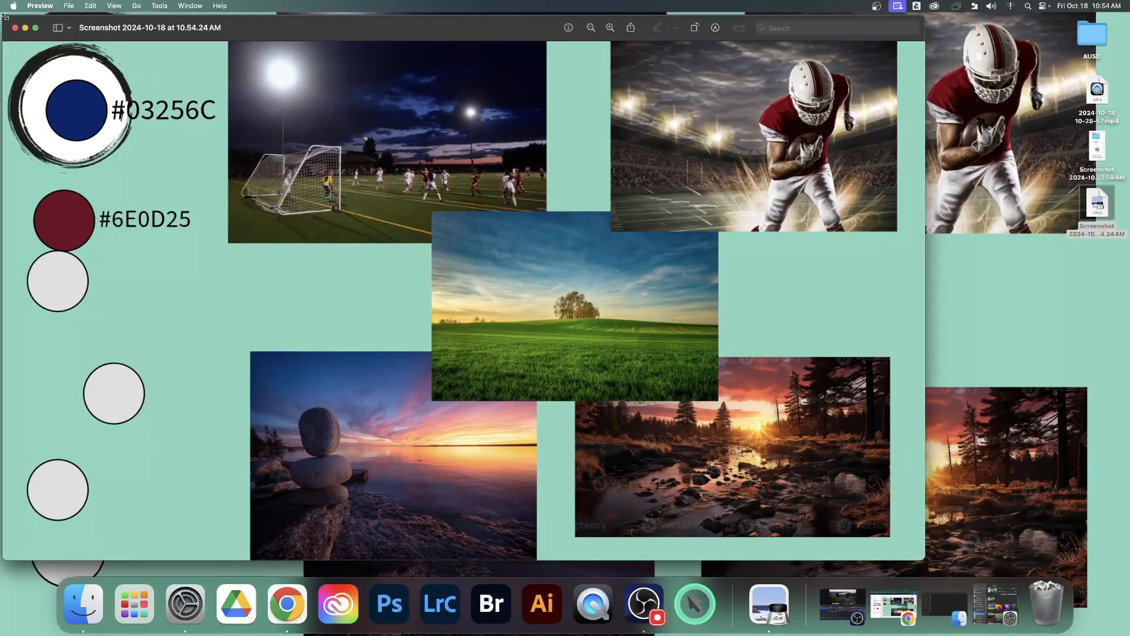
{"action": "left_click", "coordinate": [36, 28]}
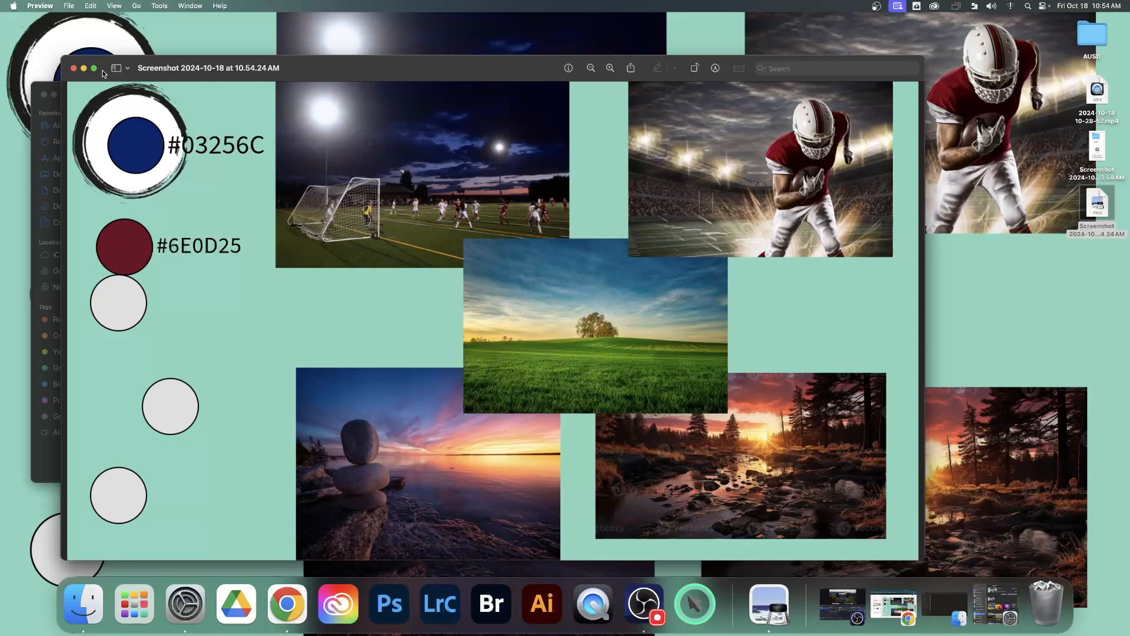
{"action": "left_click", "coordinate": [73, 69]}
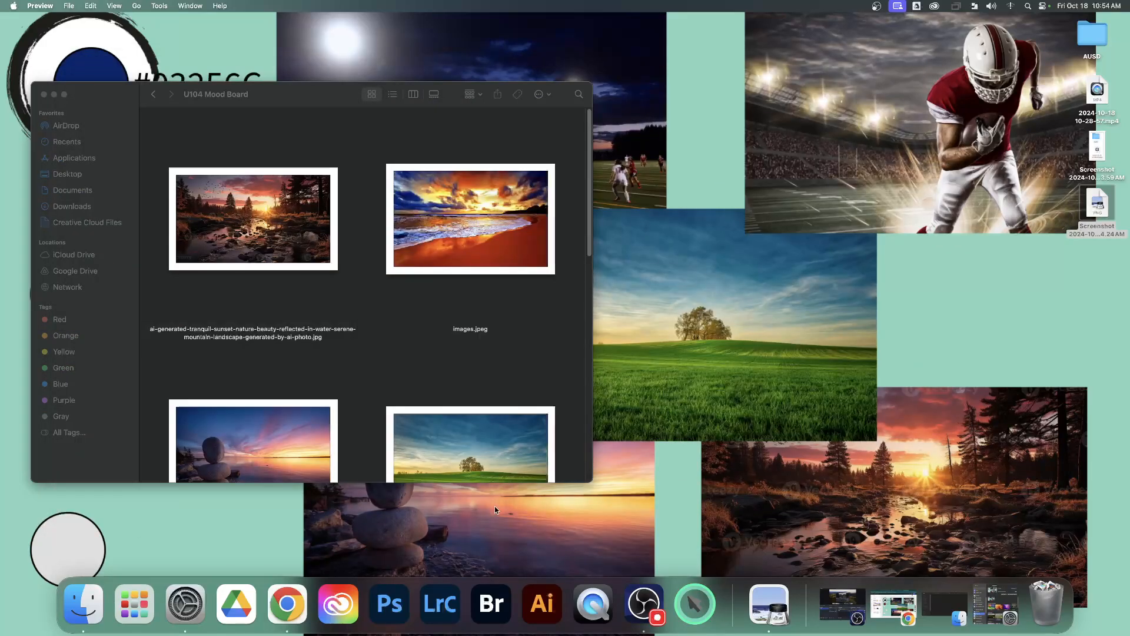
Step: Restore the Chrome window and return to the start of the U104: Creating a Mood Board assignment instructions in Google Classroom
{"action": "left_click", "coordinate": [893, 603]}
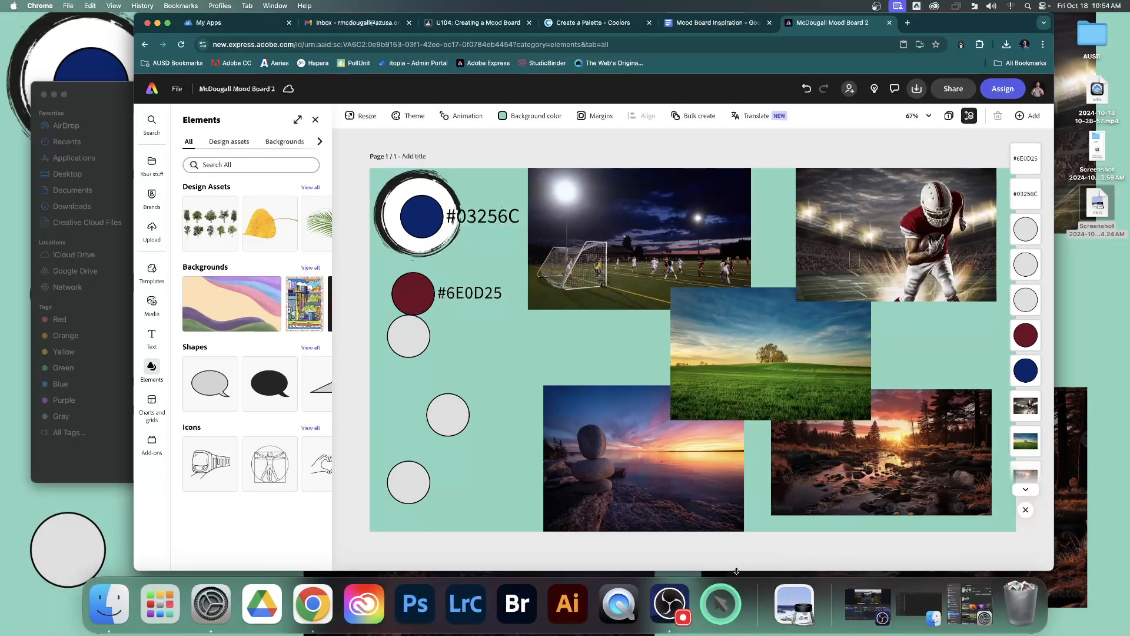
{"action": "left_click", "coordinate": [726, 591]}
{"action": "left_click", "coordinate": [632, 89]}
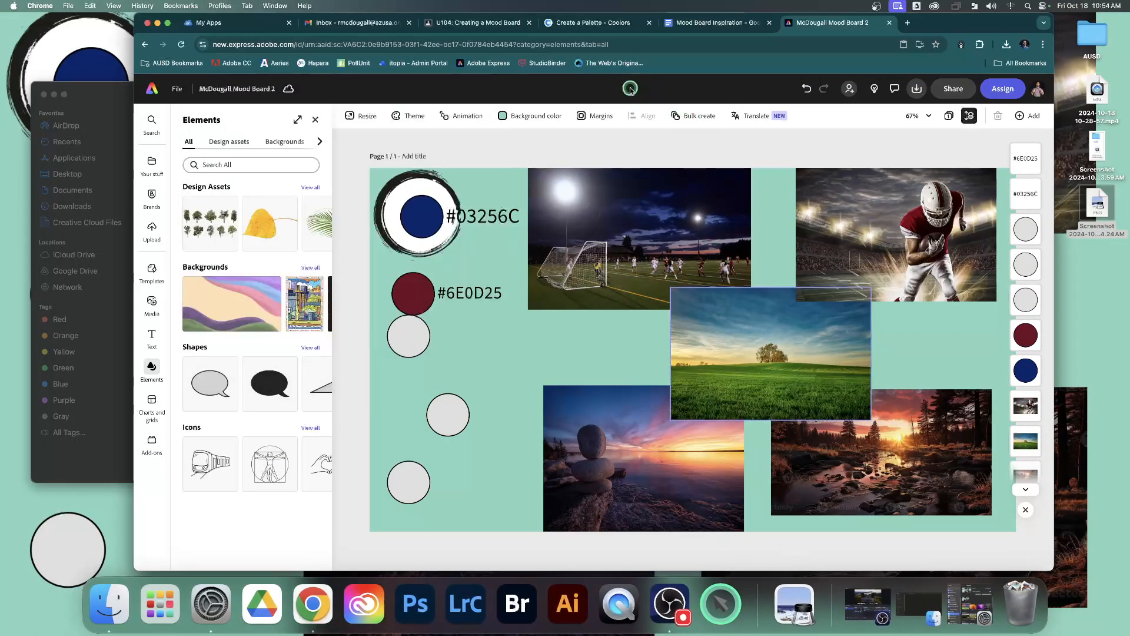
{"action": "left_click", "coordinate": [475, 34]}
{"action": "left_click", "coordinate": [165, 210]}
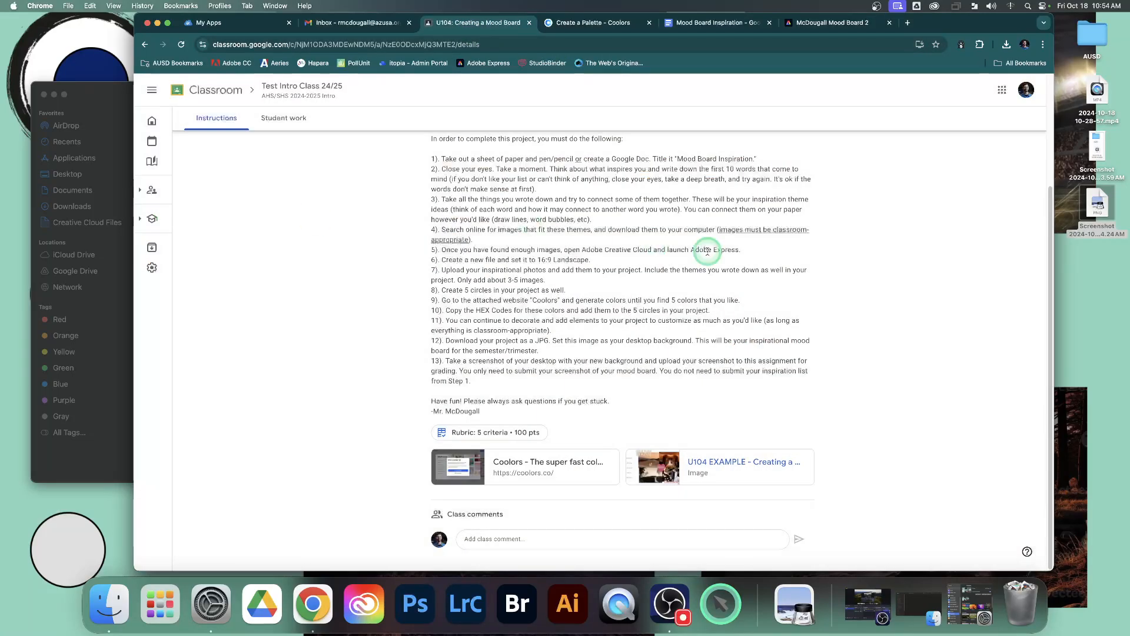
{"action": "scroll", "coordinate": [846, 259], "scroll_direction": "up", "scroll_amount": 5}
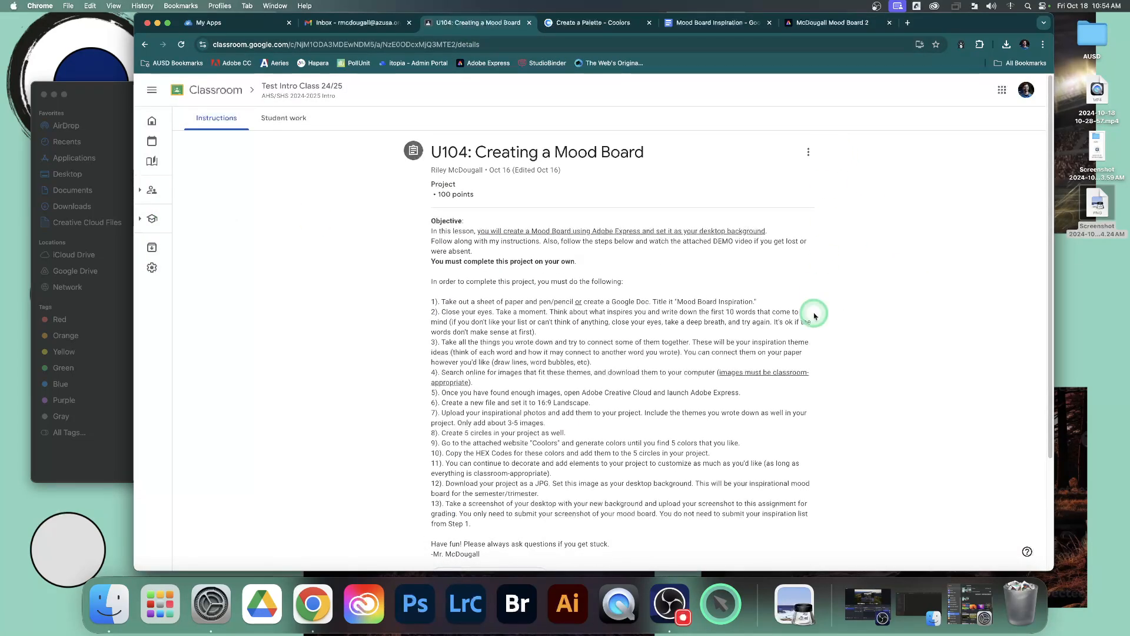